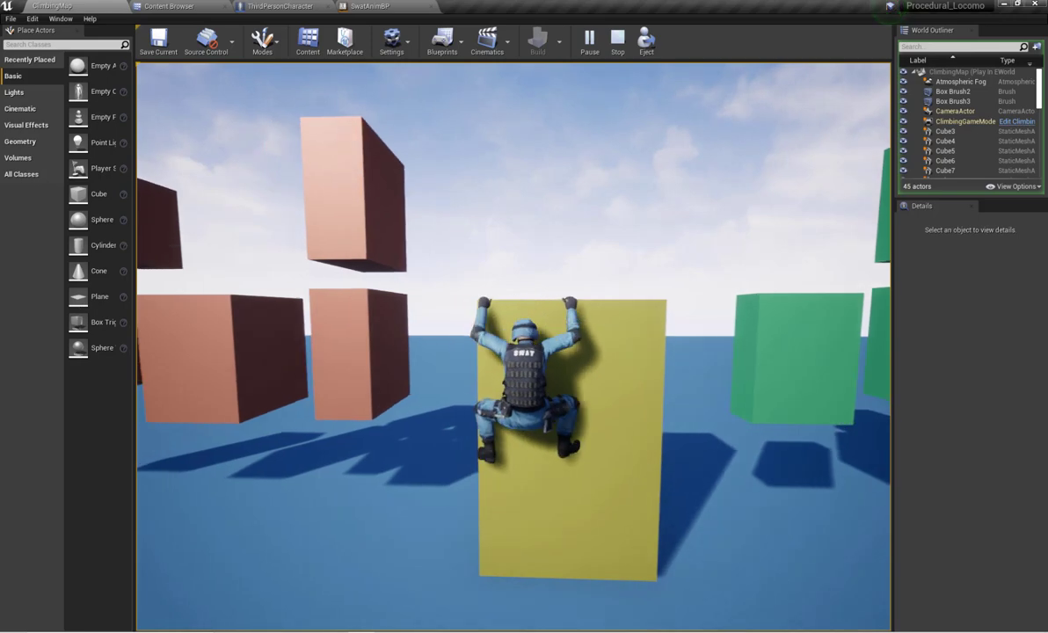
Step: Play-test the climbing by jumping the hanging character between the yellow, red and green blocks, drop to the ground and end the session
key(space)
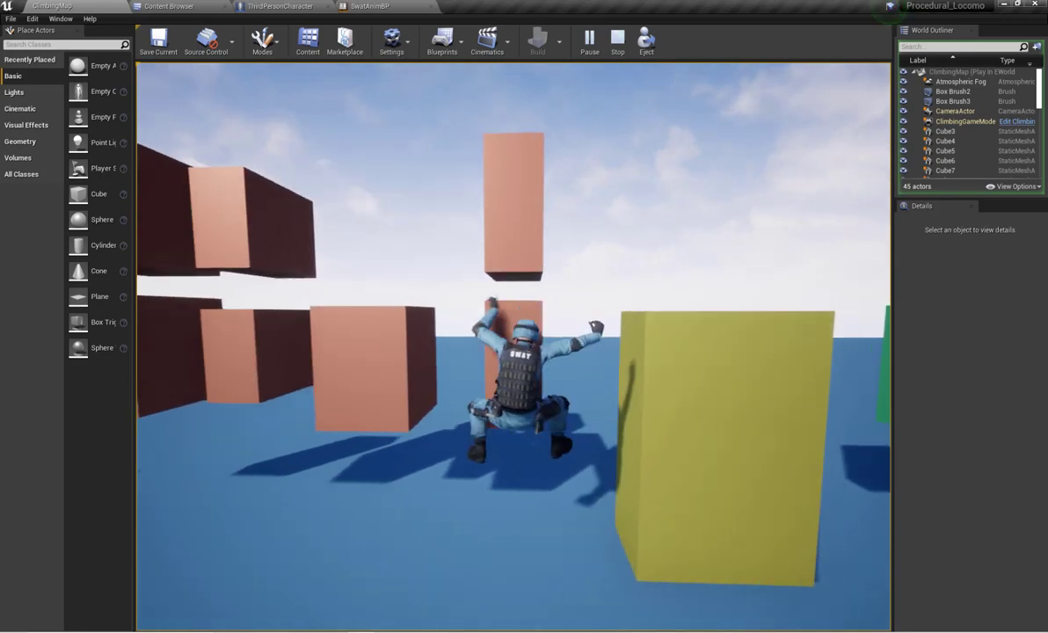
key(space)
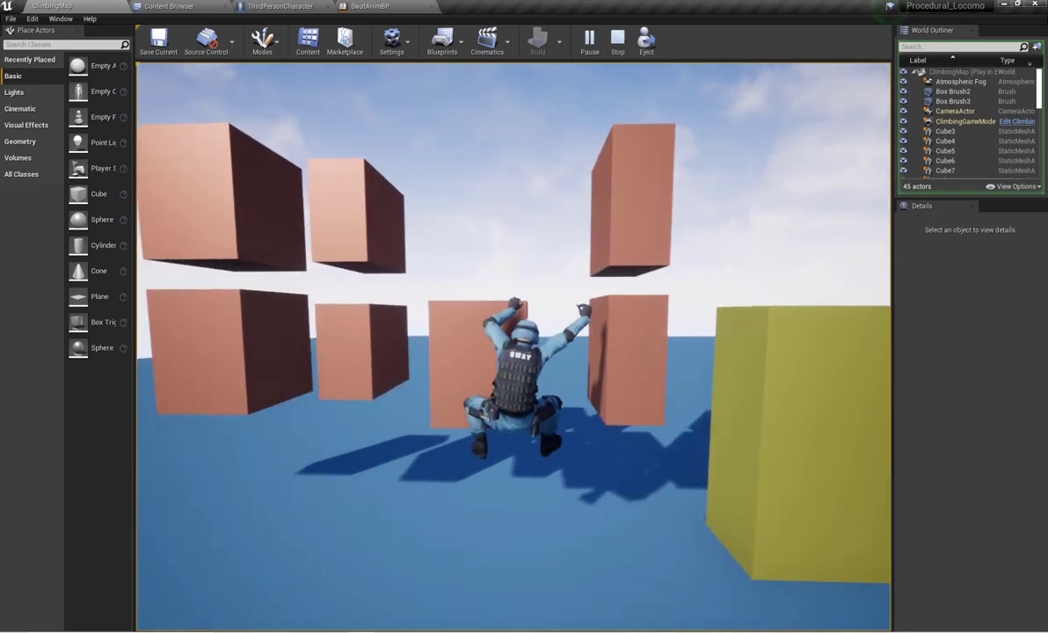
key(a)
key(space)
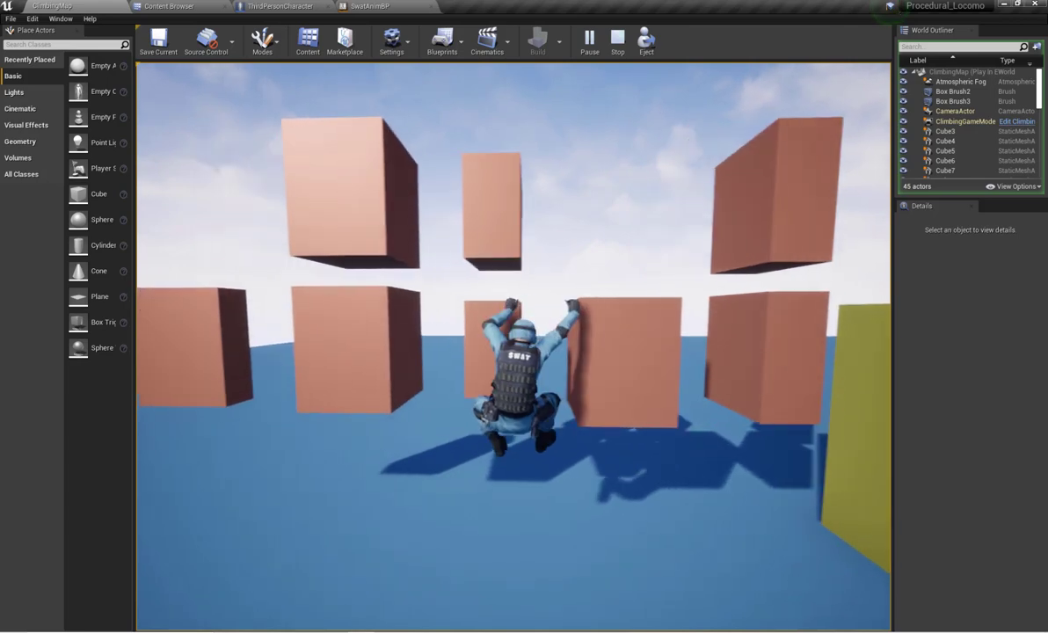
key(space)
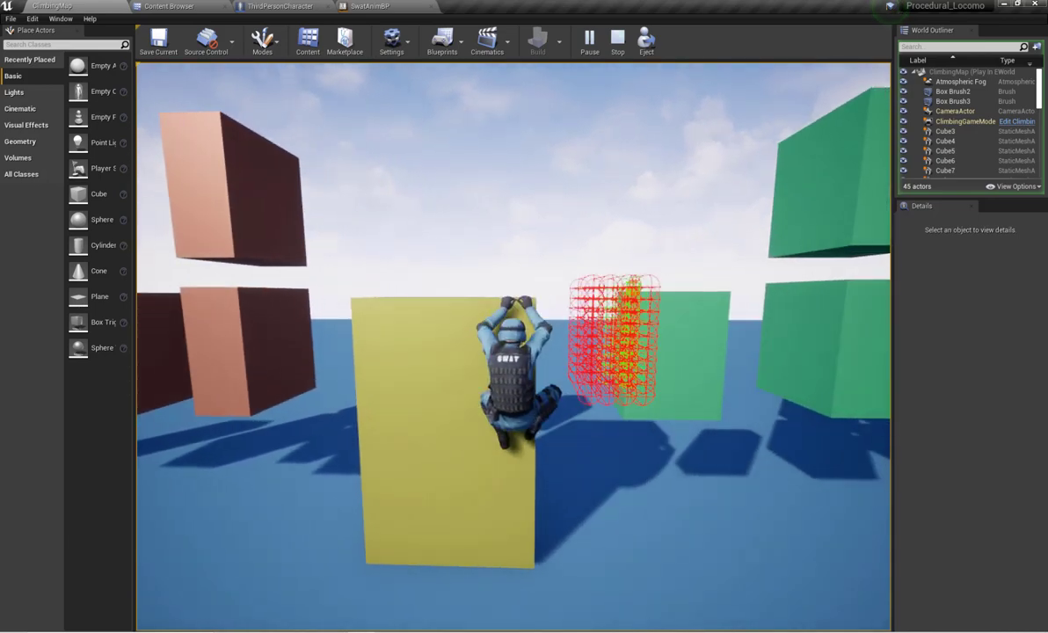
key(space)
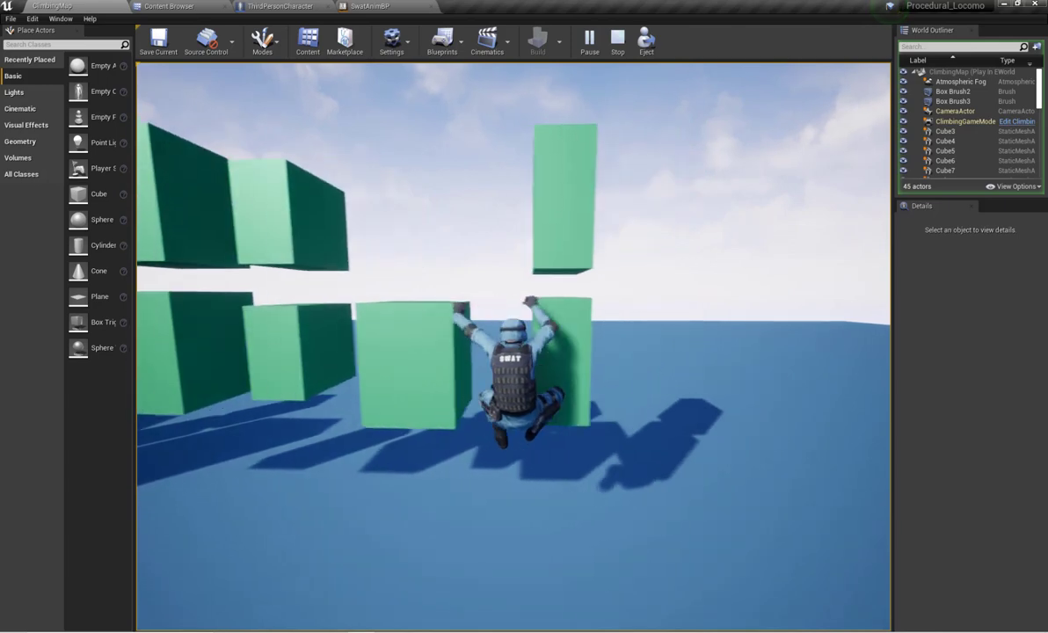
key(s)
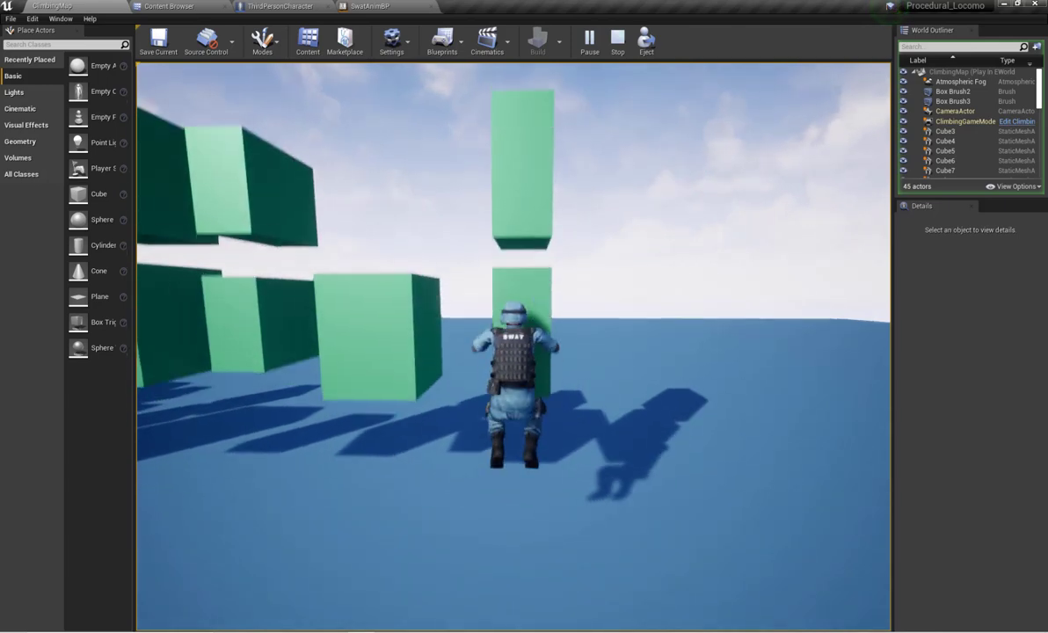
key(a)
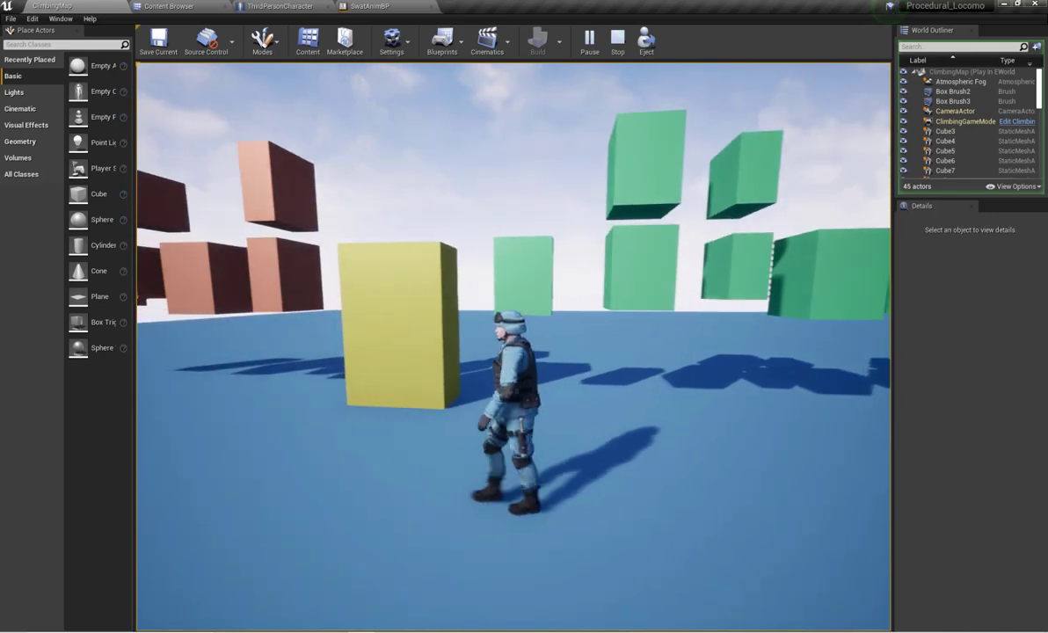
key(Escape)
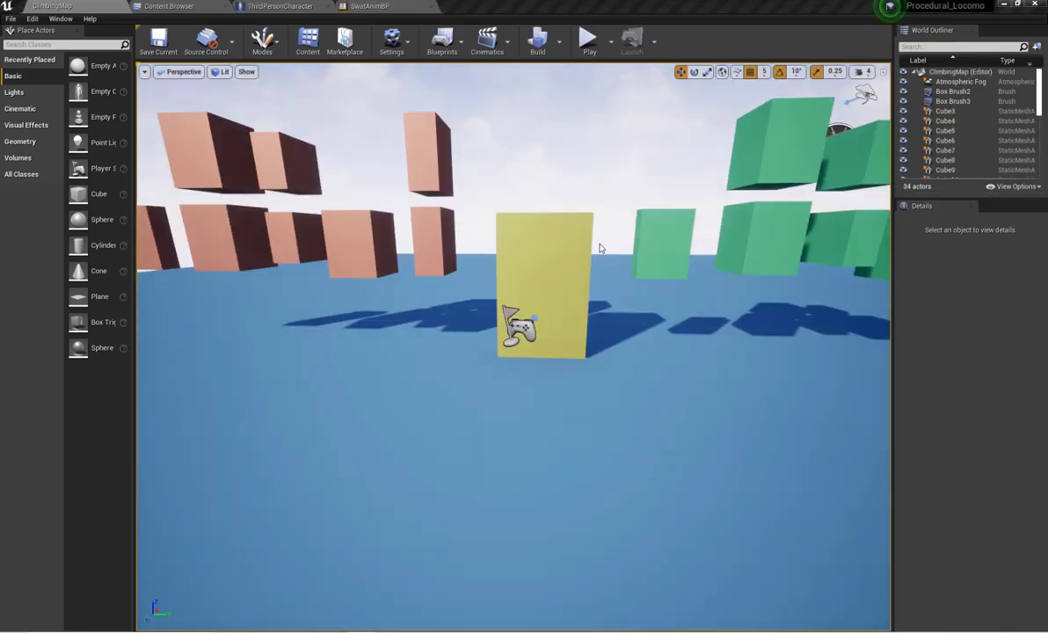
right_drag(599, 241, 563, 246)
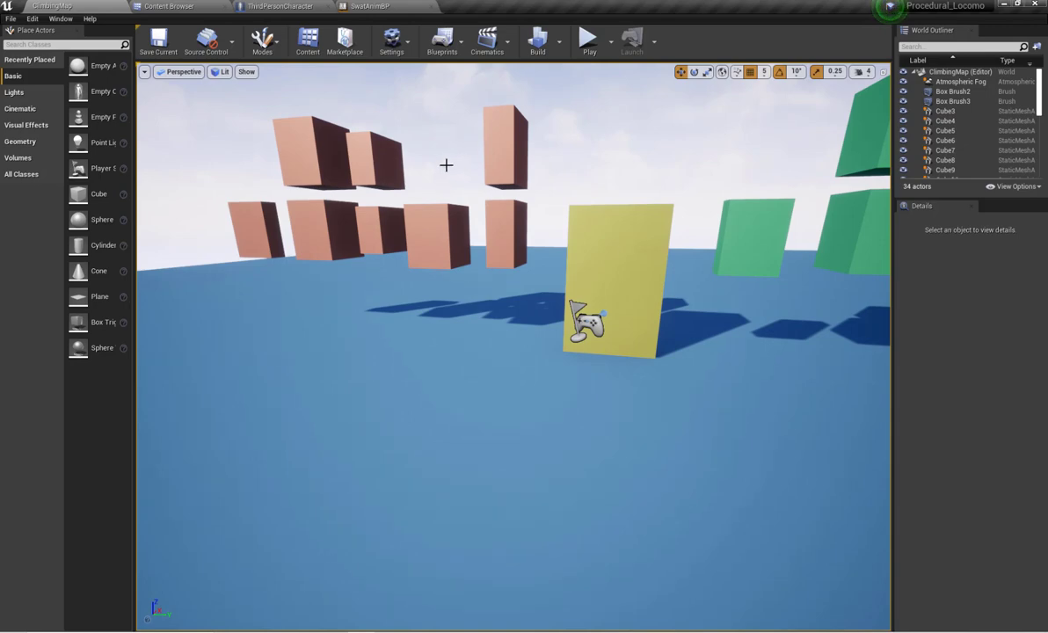
Step: Open the Climbing_SM state machine from SwatAnimBP's AnimGraph
click(379, 7)
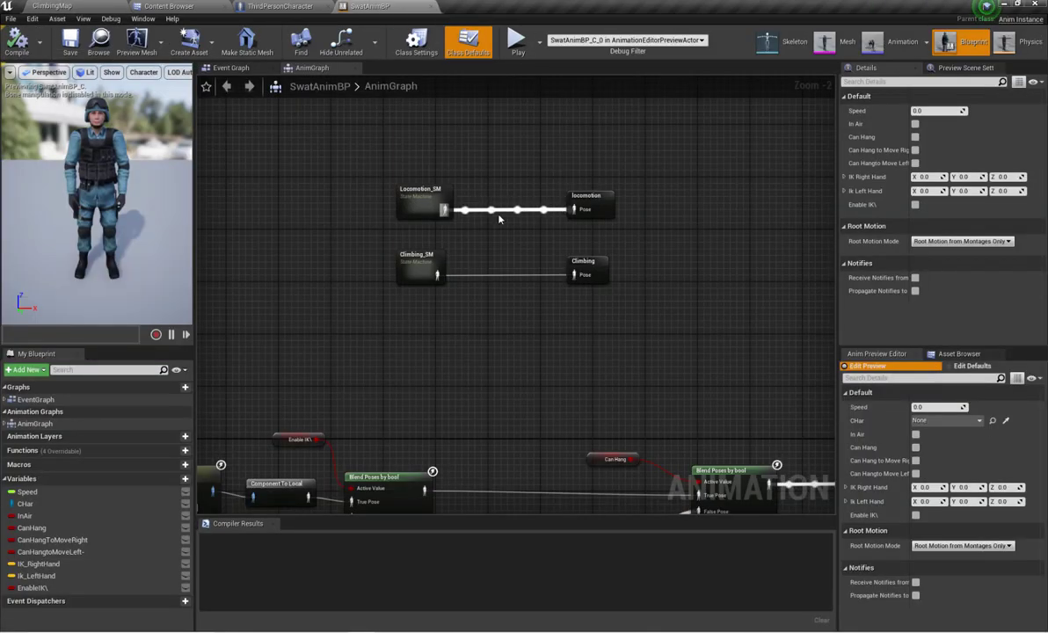
scroll(498, 219, down, 4)
scroll(465, 218, up, 2)
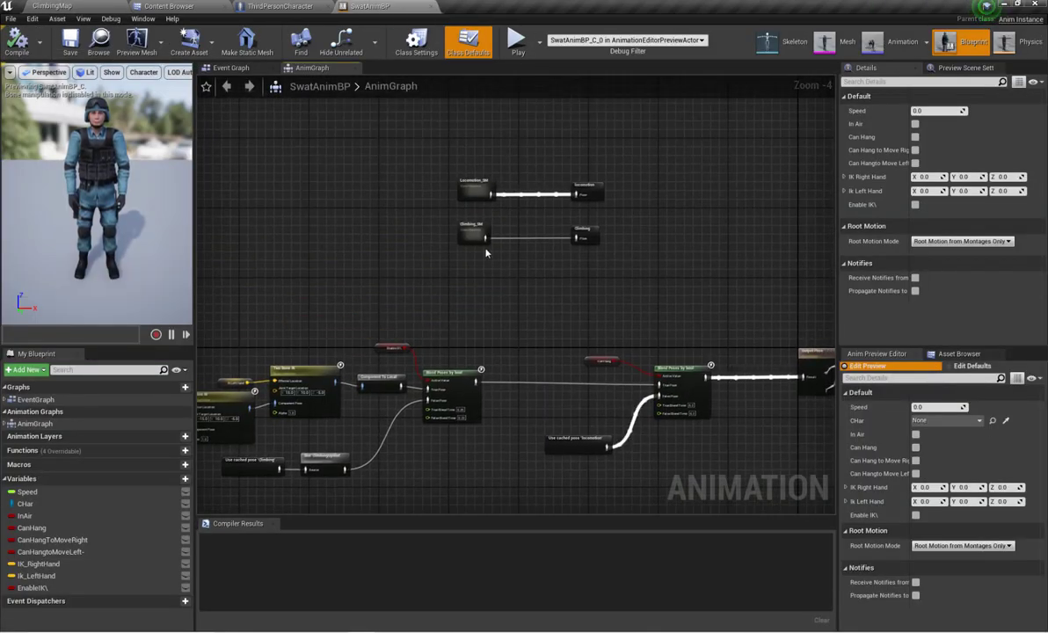
scroll(486, 253, up, 2)
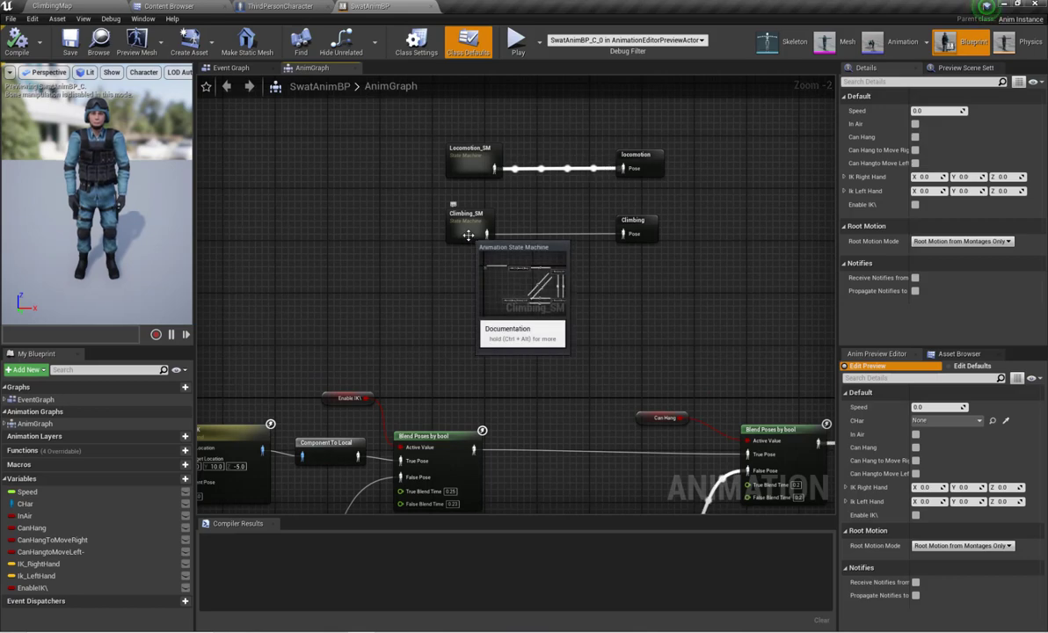
double_click(469, 236)
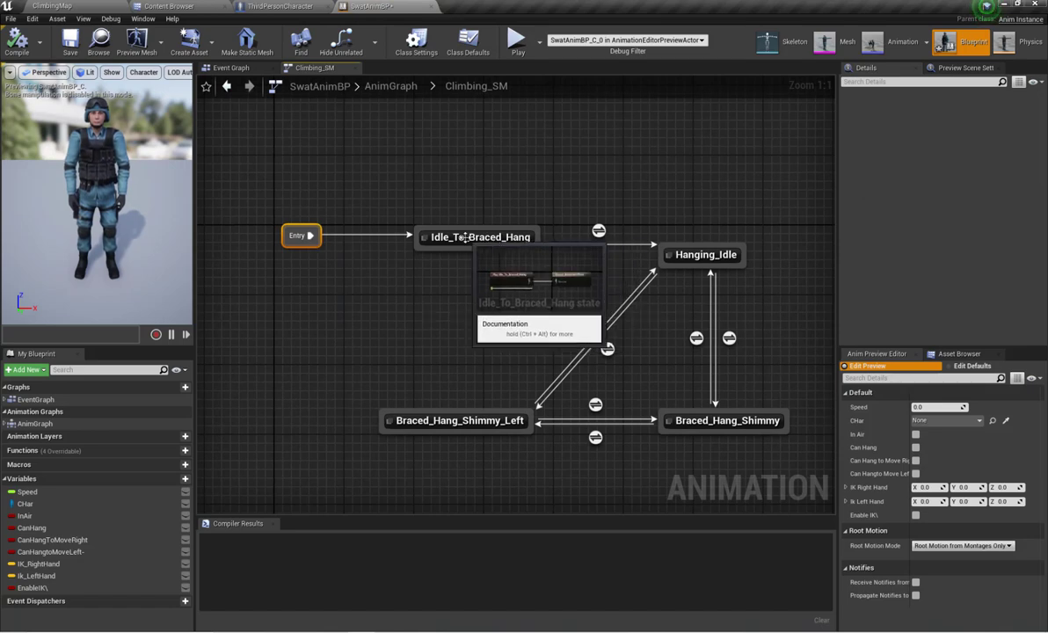
Step: Connect Entry directly to Hanging_Idle and delete the transition from Idle_To_Braced_Hang to Hanging_Idle
drag(471, 238, 484, 142)
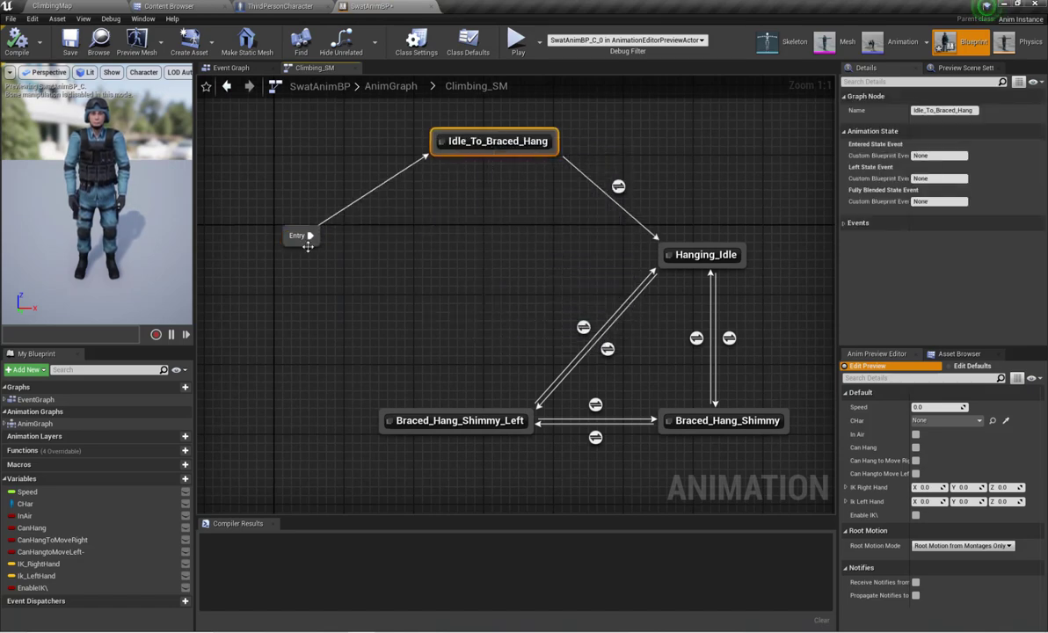
drag(308, 247, 336, 247)
key(Home)
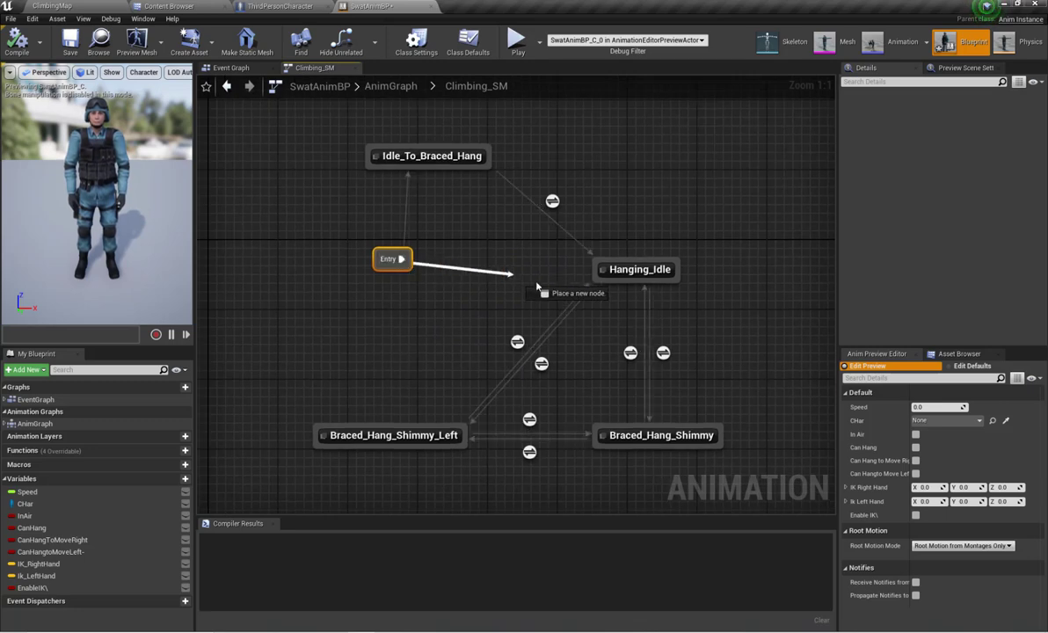
drag(597, 276, 599, 274)
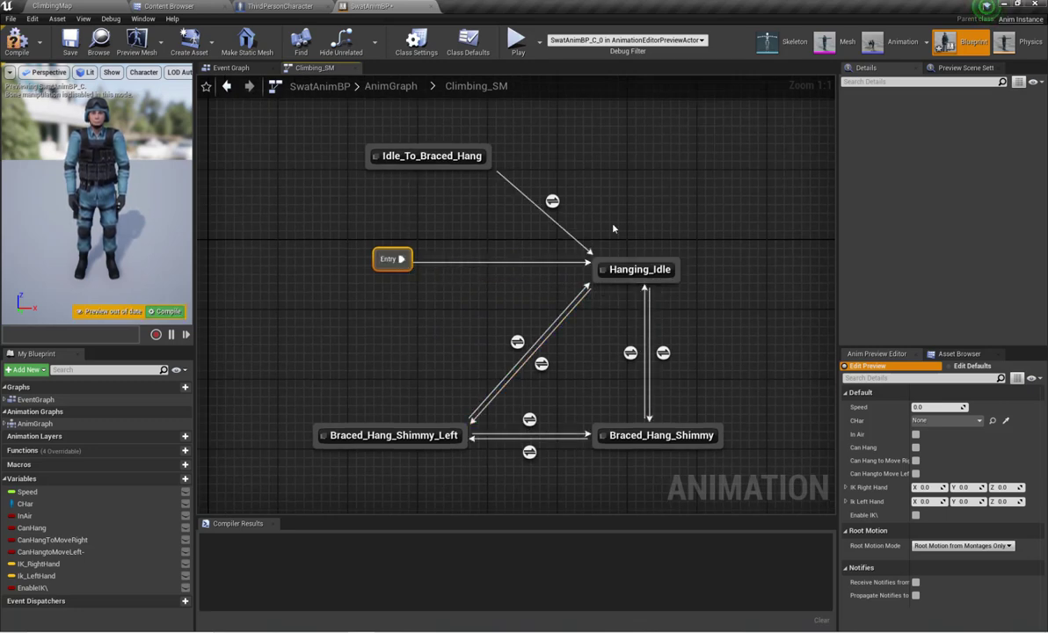
click(551, 202)
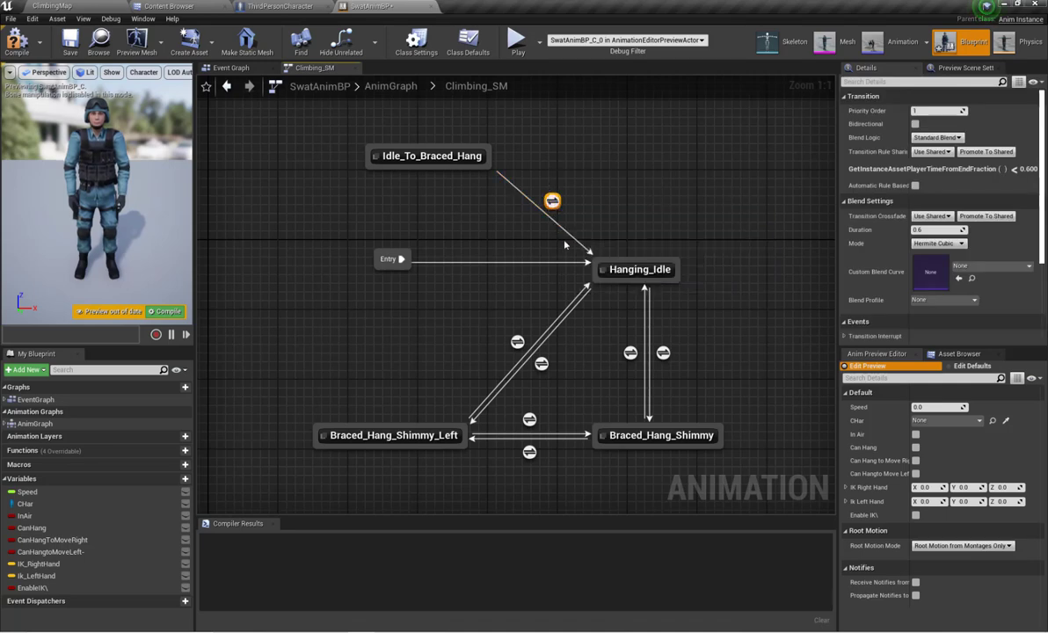
key(Delete)
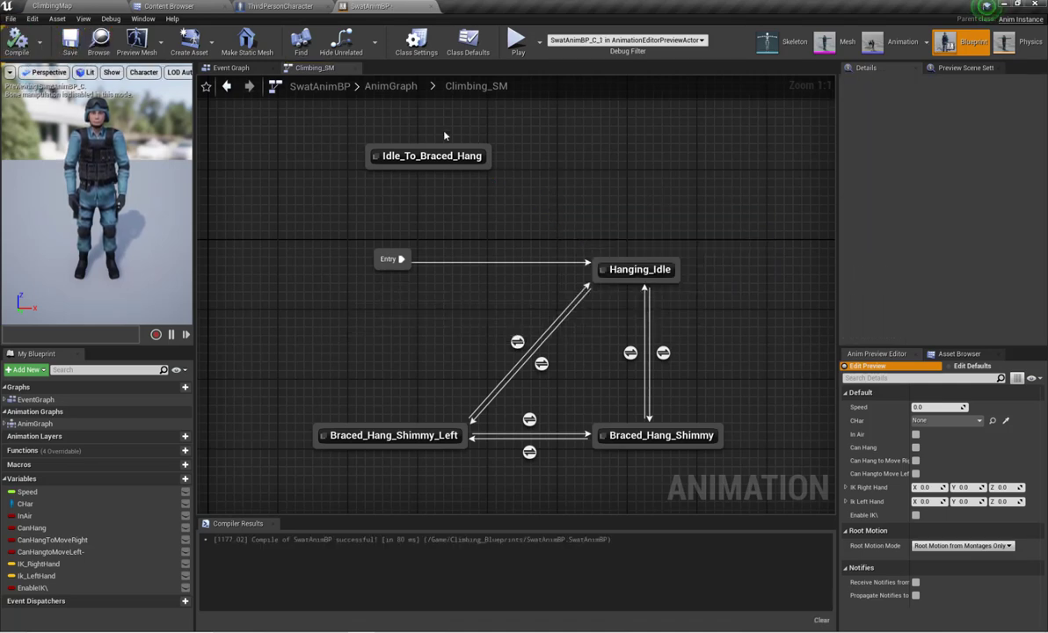
Step: Open the Idle_To_Braced_Hang state and preview the animation sequence it plays
click(436, 158)
double_click(434, 157)
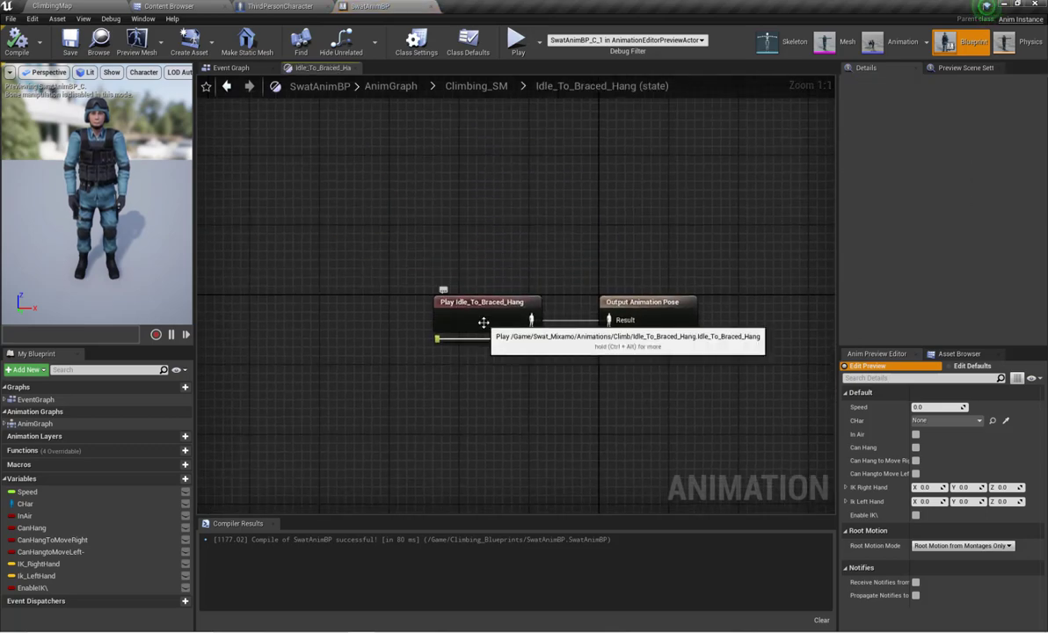
double_click(484, 322)
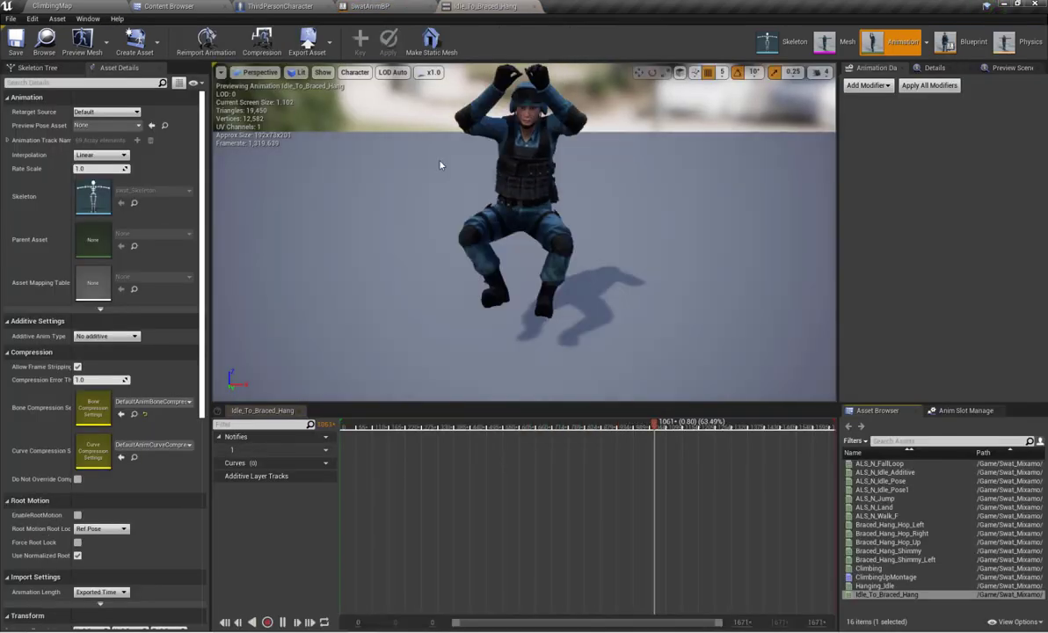
click(169, 6)
click(373, 6)
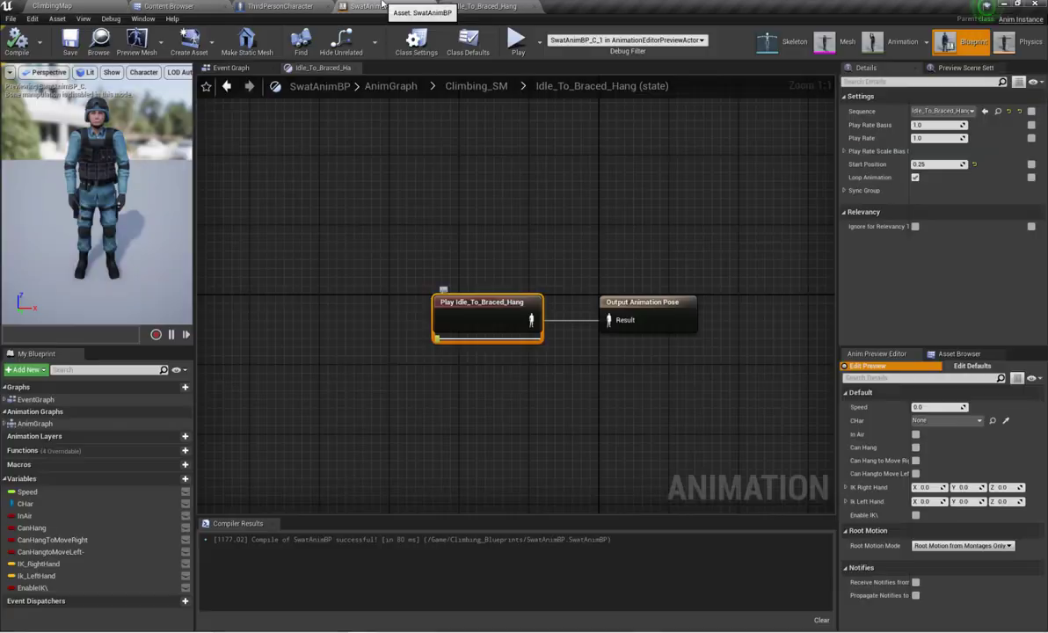
click(263, 7)
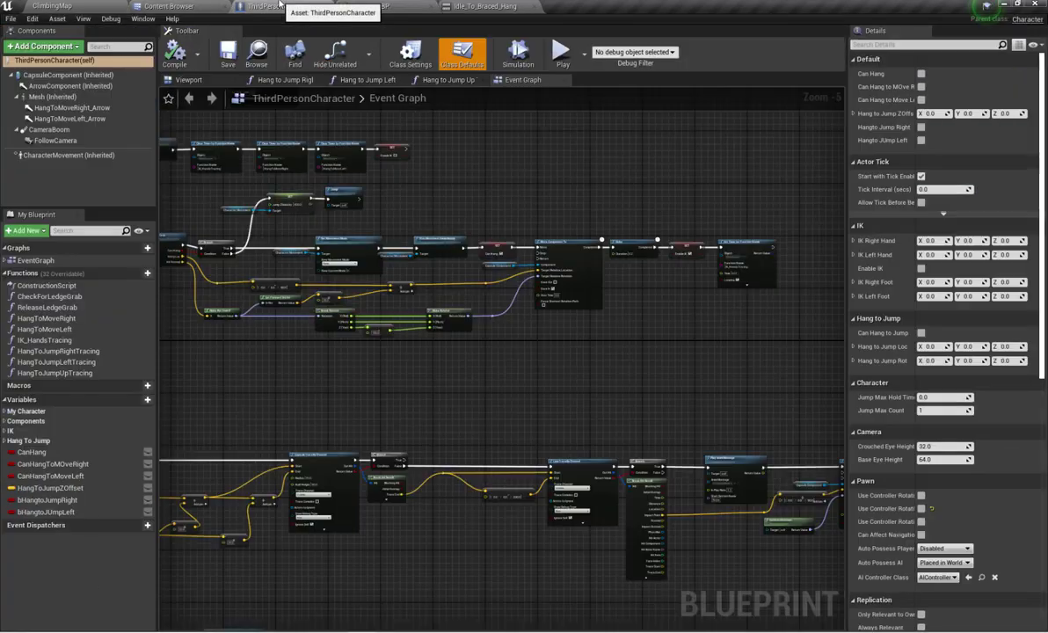
scroll(443, 212, down, 6)
scroll(442, 259, up, 5)
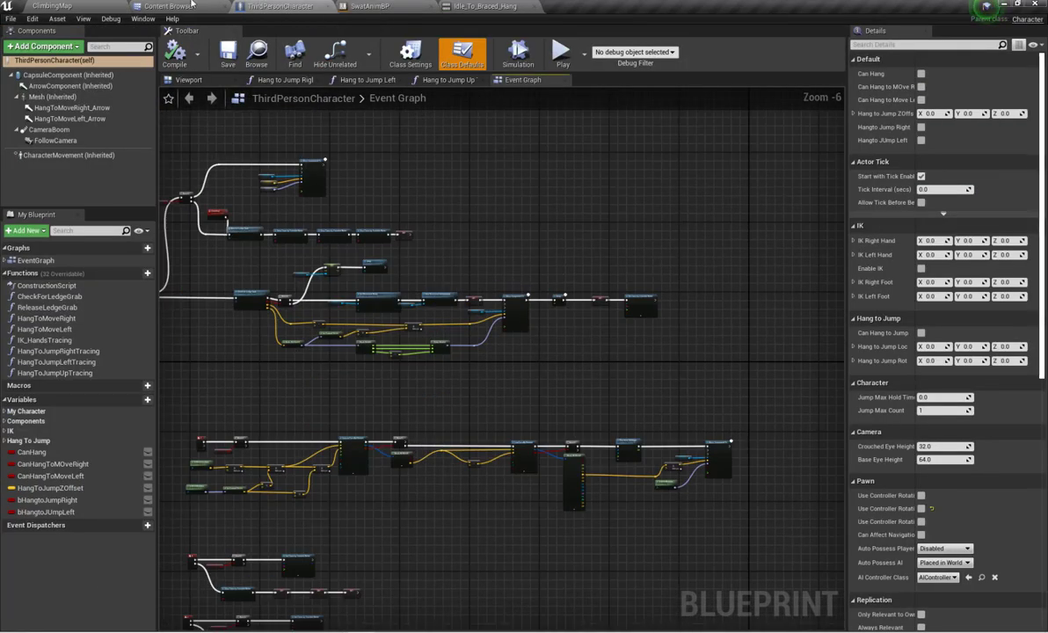
Step: Create an AnimMontage from Idle_To_Braced_Hang in the Climb folder, keep its default name and open it
click(190, 5)
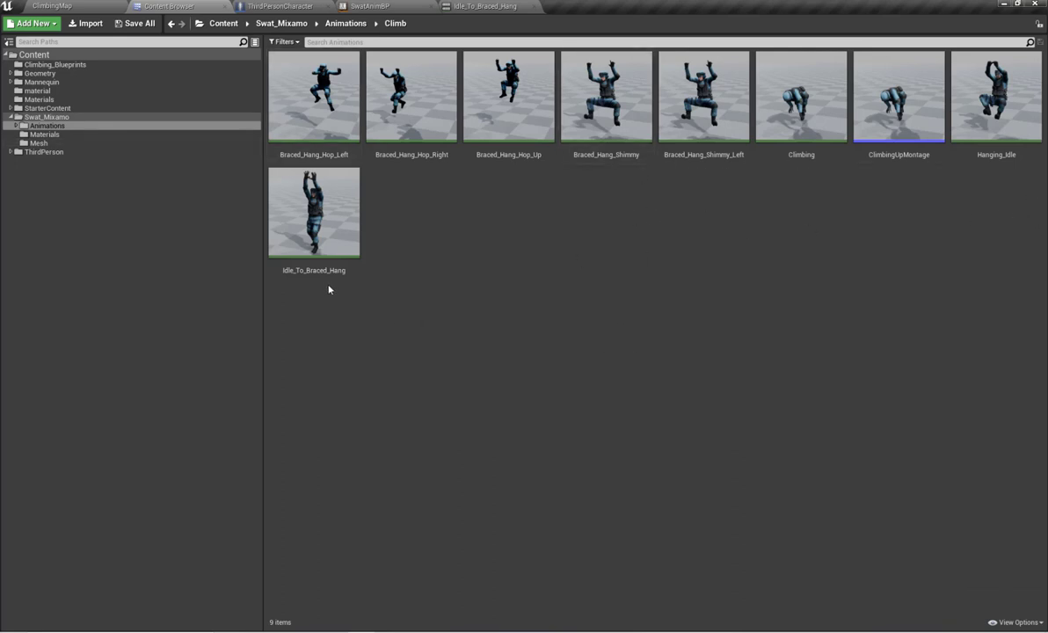
right_click(343, 225)
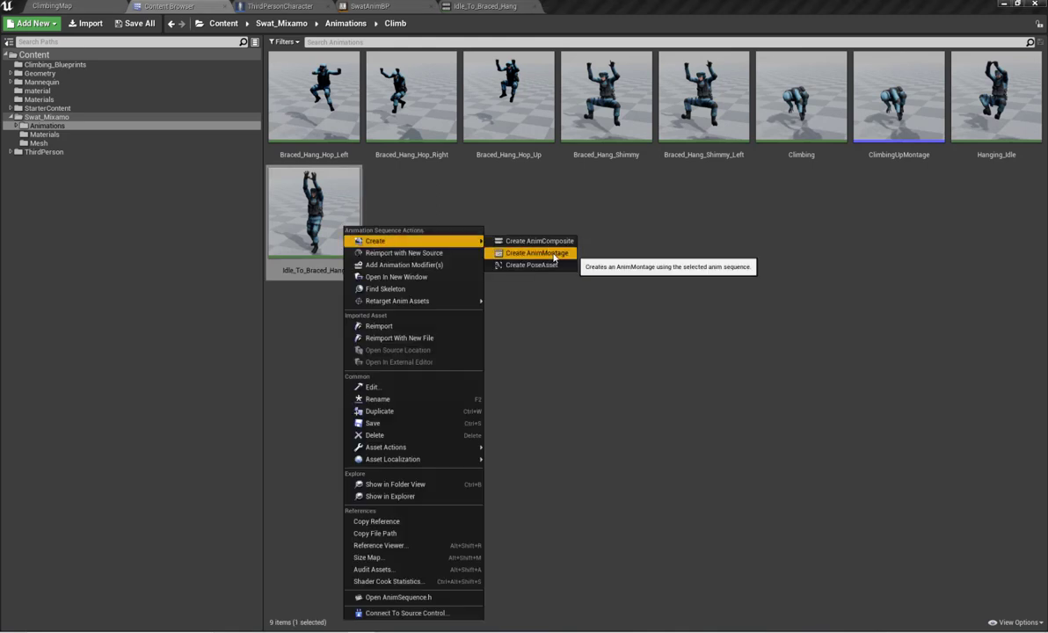
click(554, 254)
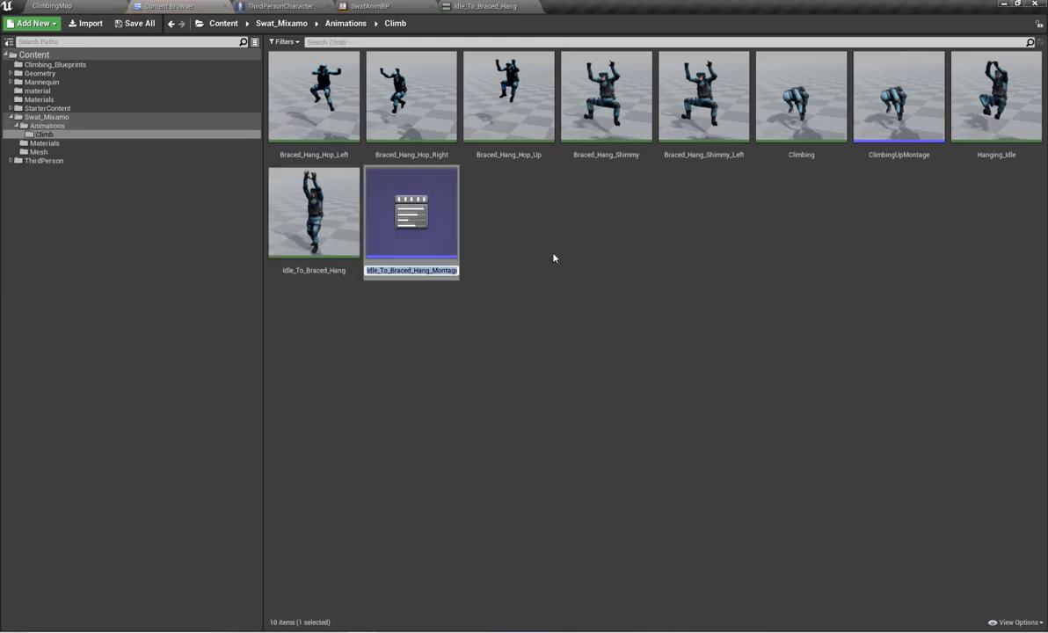
key(Return)
key(Return)
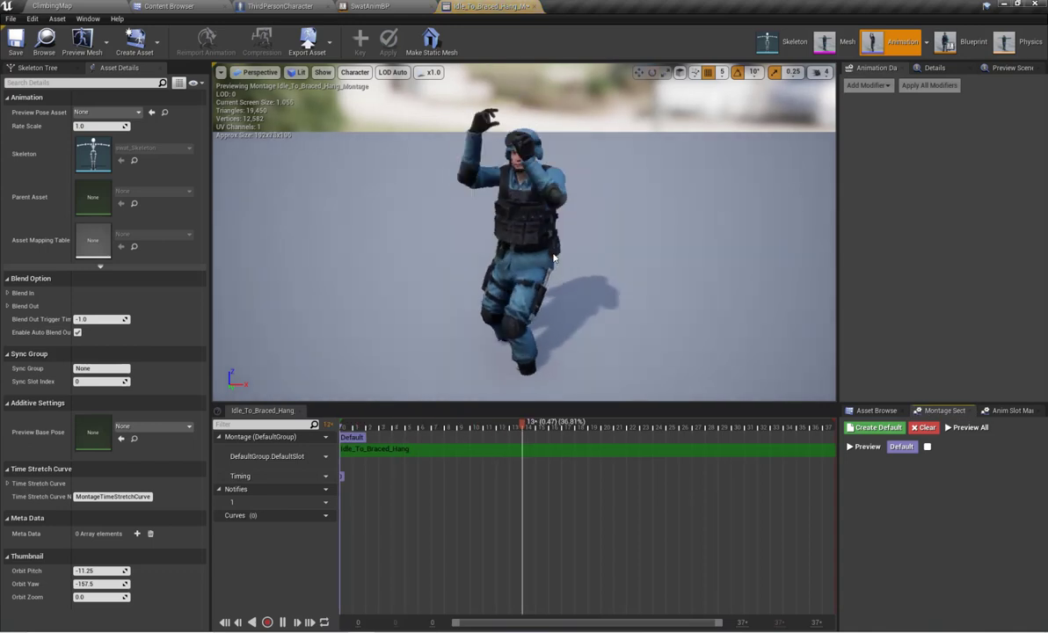
Step: Assign the Idle_To_Braced_Hang montage to the DefaultGroup.ClimbingUpSlot slot and reopen it from the Climb folder
click(322, 456)
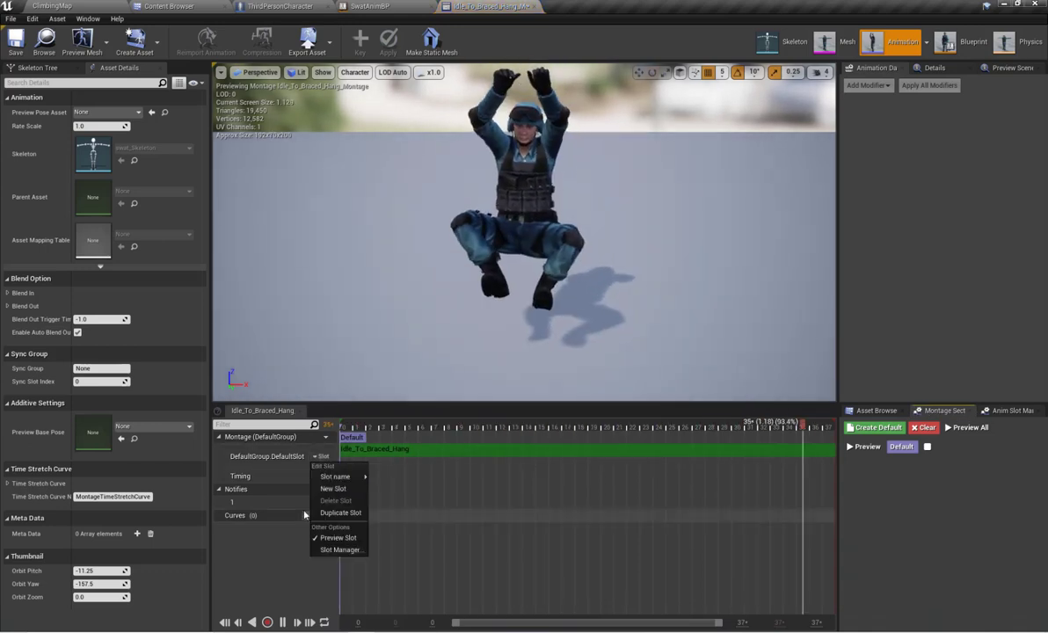
mouse_move(322, 479)
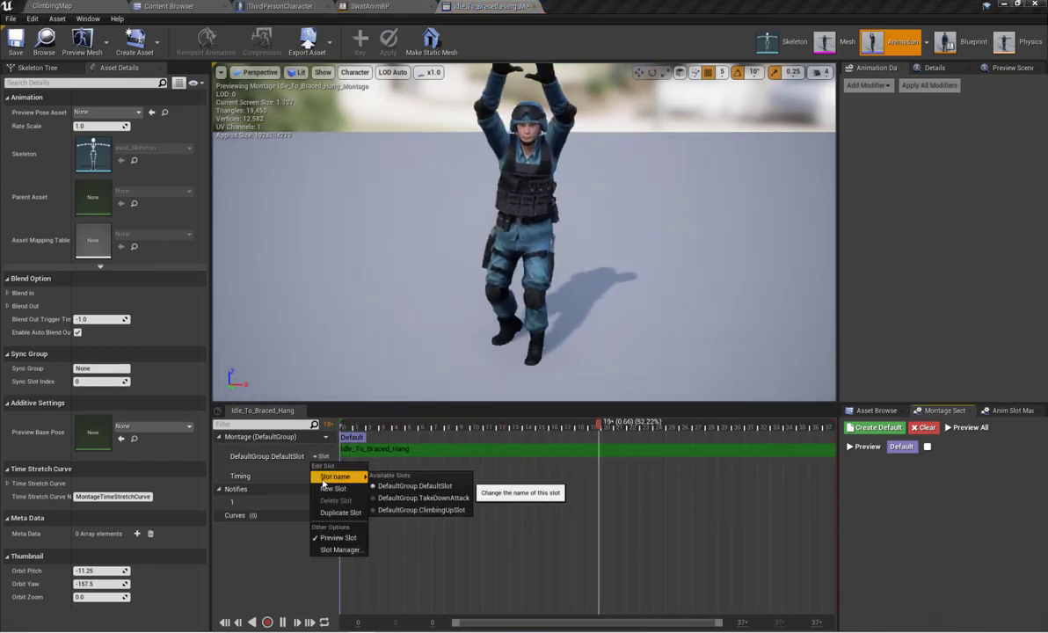
click(434, 512)
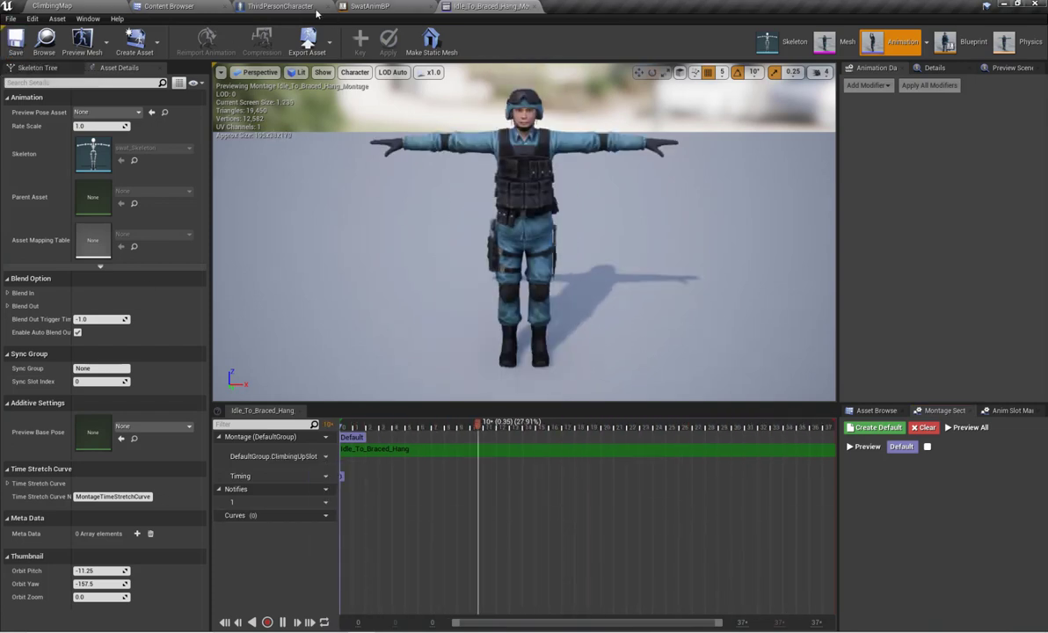
key(ctrl+b)
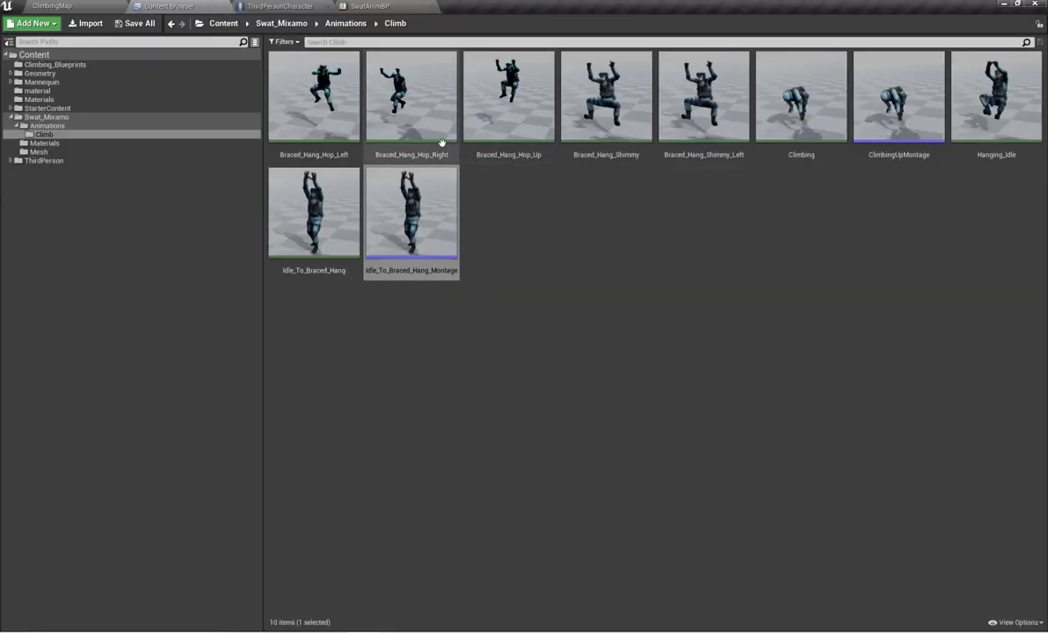
double_click(434, 219)
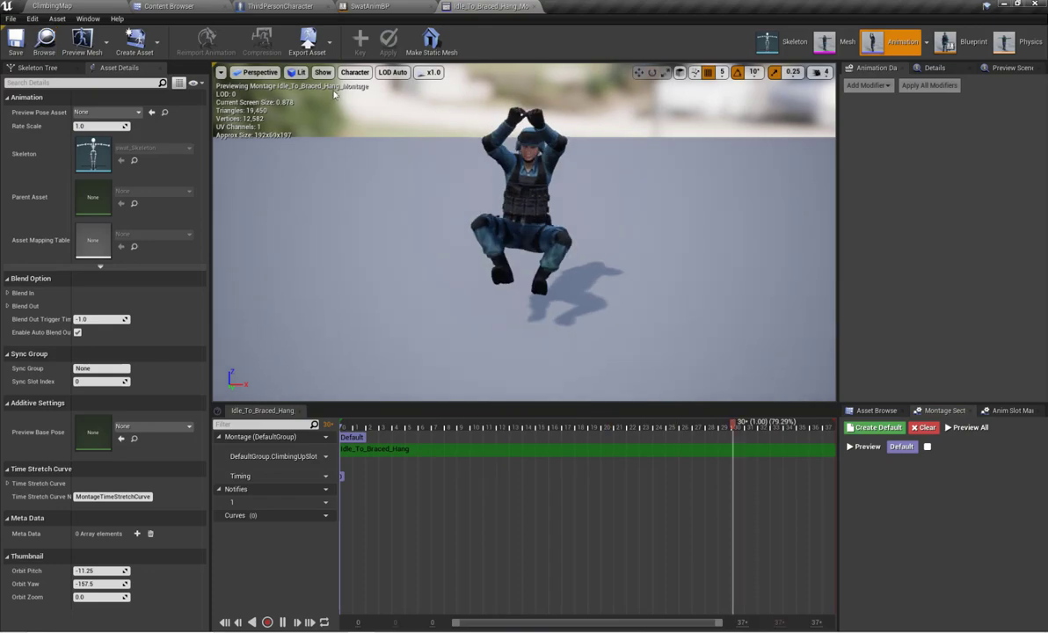
Step: In the ThirdPersonCharacter event graph, detach the Set Can Hang node from between Stop Movement Immediately and Move Component To and place it below Delay
click(299, 6)
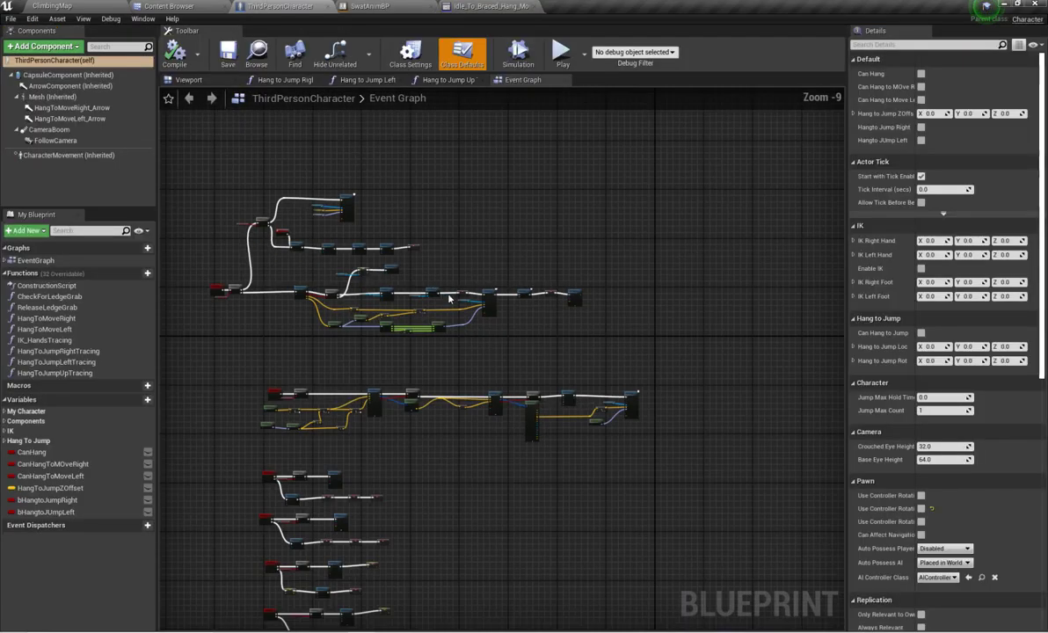
scroll(449, 300, up, 8)
scroll(486, 291, down, 8)
scroll(256, 278, up, 5)
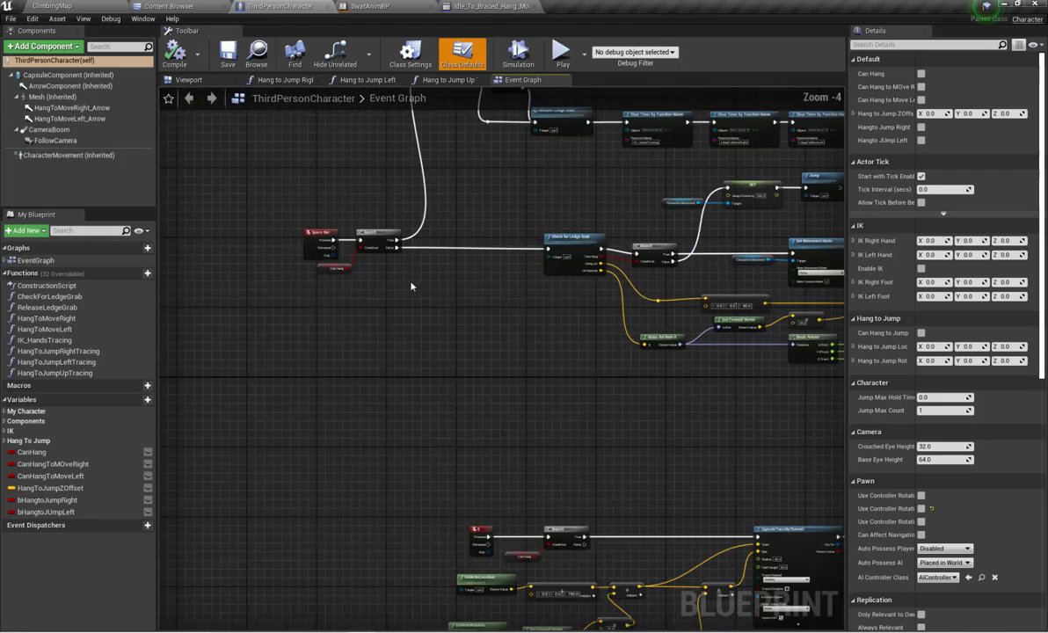
right_drag(410, 286, 337, 301)
right_drag(690, 306, 362, 296)
scroll(362, 296, down, 2)
scroll(505, 297, up, 3)
scroll(460, 277, down, 1)
scroll(466, 277, up, 2)
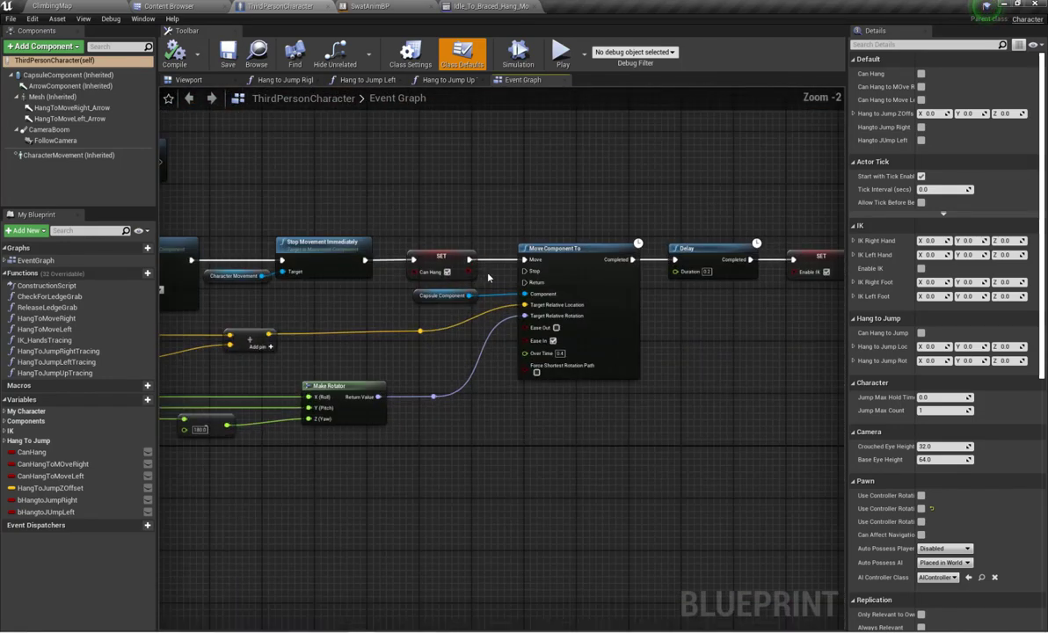
drag(404, 253, 442, 154)
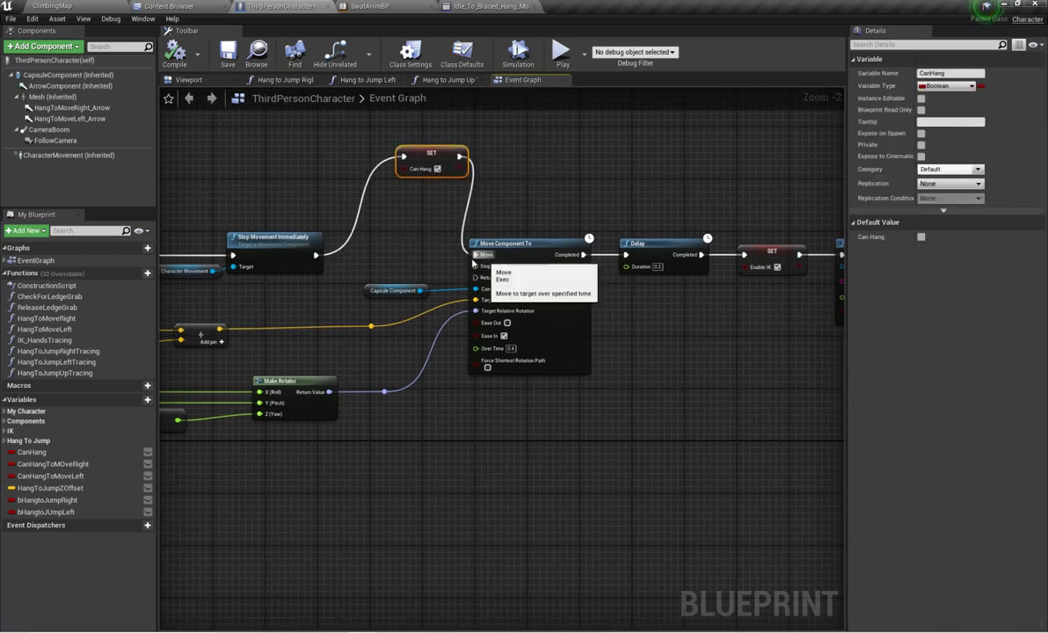
right_drag(452, 181, 453, 229)
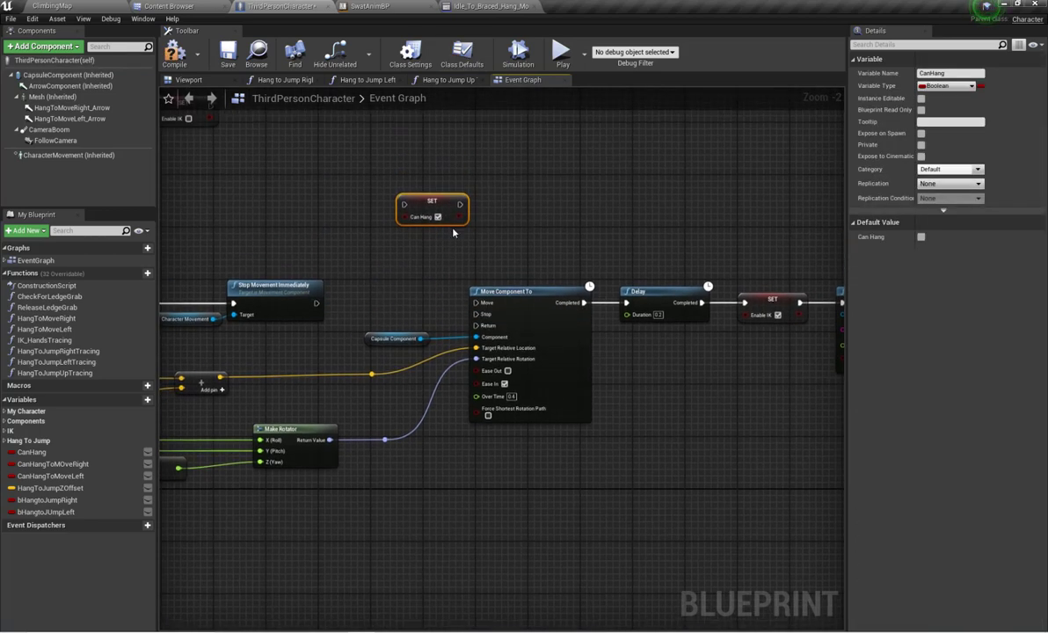
right_drag(673, 349, 605, 342)
scroll(524, 343, down, 3)
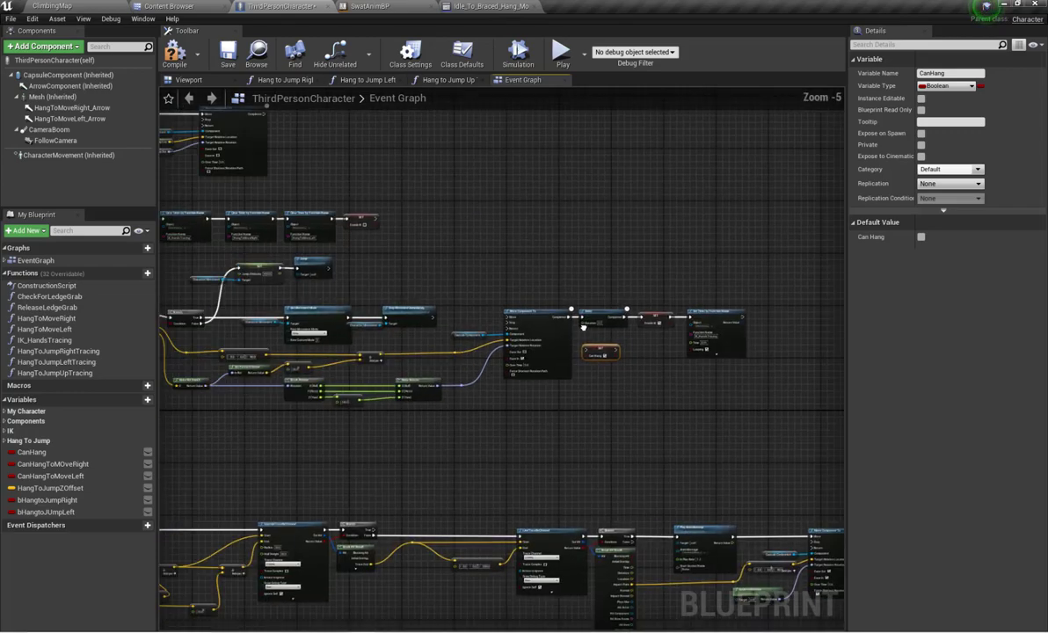
Step: Add a Play Anim Montage node after Stop Movement Immediately and connect its execution output to Move Component To
scroll(497, 331, up, 3)
right_drag(379, 312, 485, 330)
drag(467, 325, 511, 260)
text(pak)
key(BackSpace)
key(BackSpace)
text(lay)
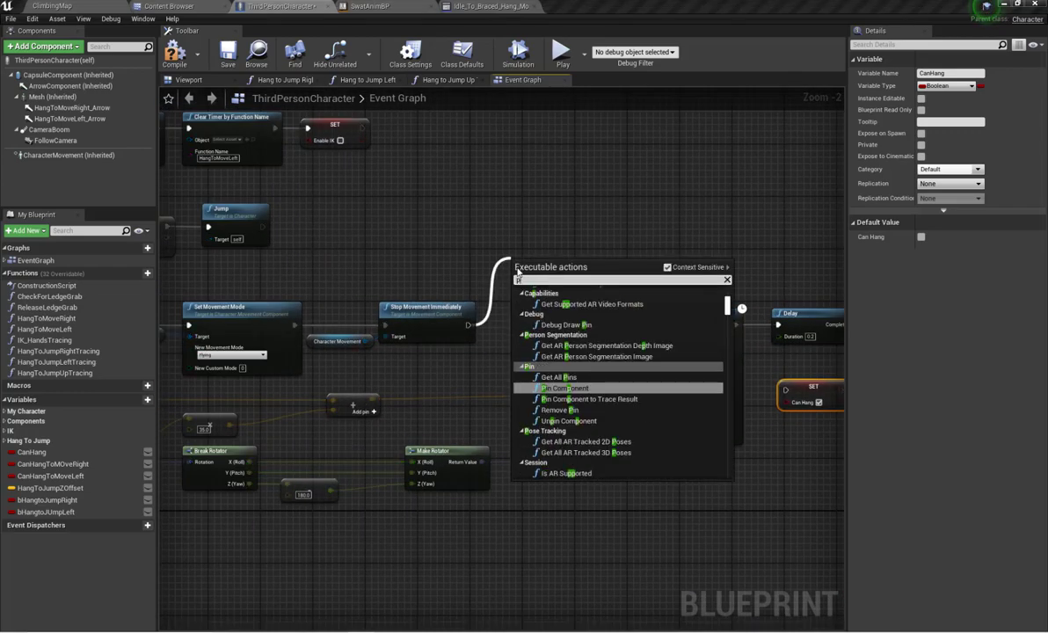
text(a)
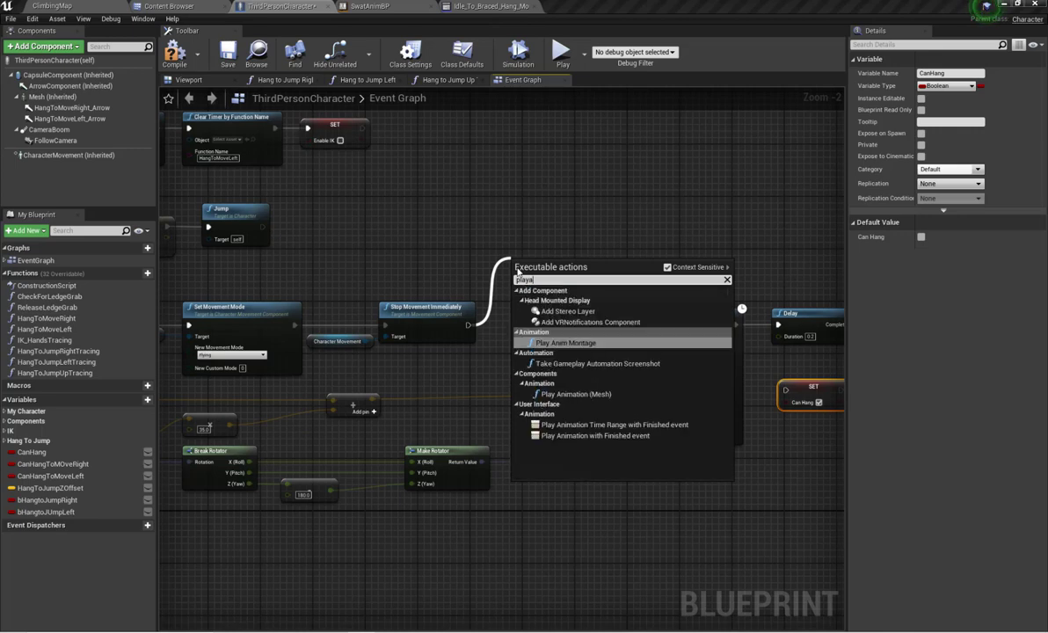
key(Return)
drag(570, 269, 626, 311)
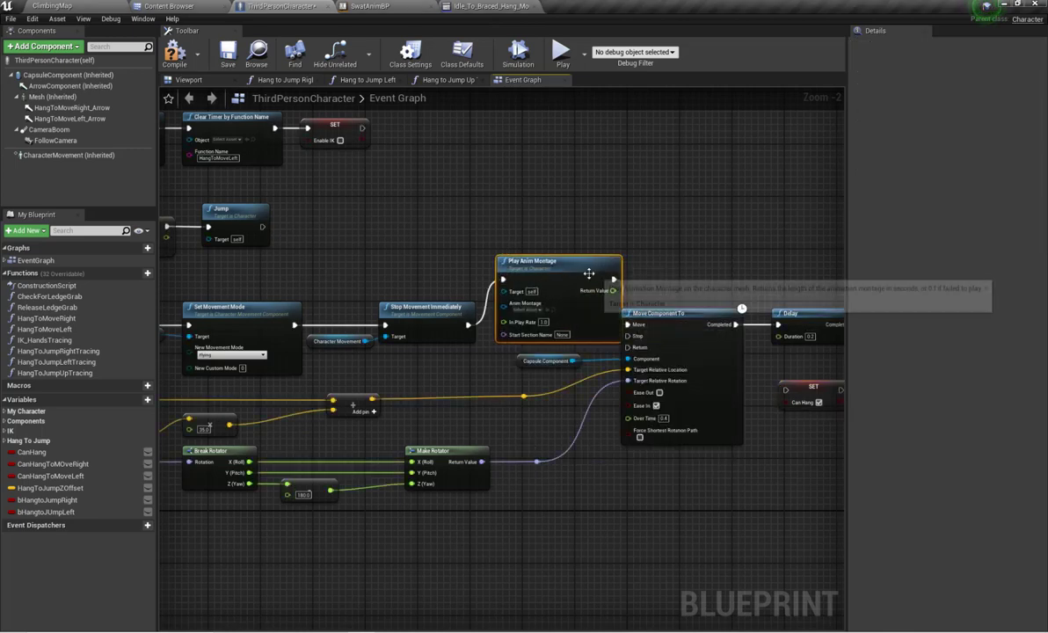
Step: Assign Idle_To_Braced_Hang_Montage from the Climb folder to the Play Anim Montage node, and compile and save the character blueprint
click(139, 5)
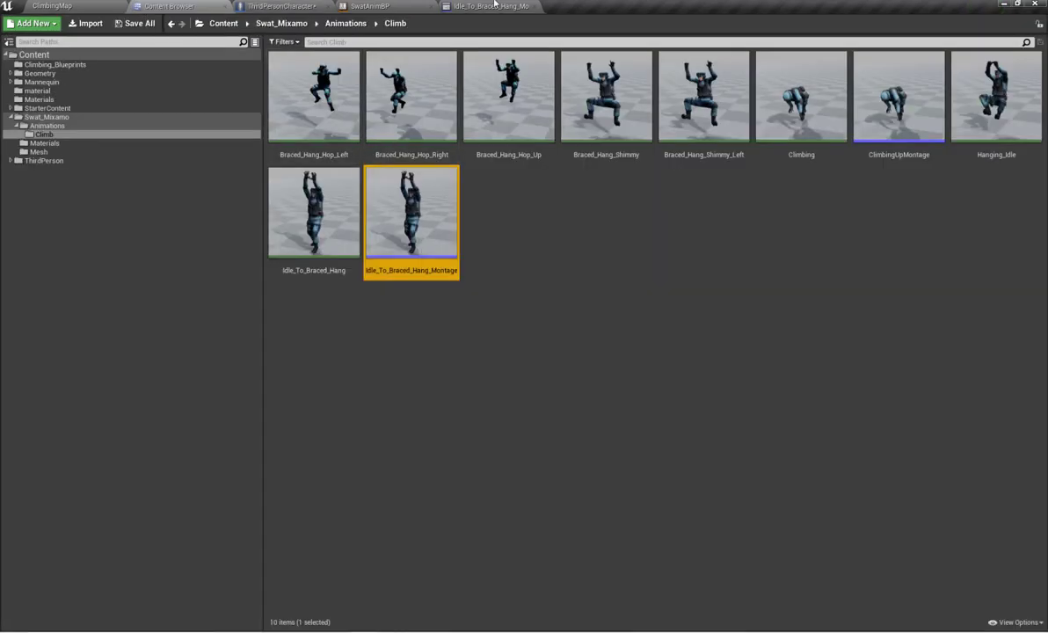
double_click(413, 208)
click(280, 6)
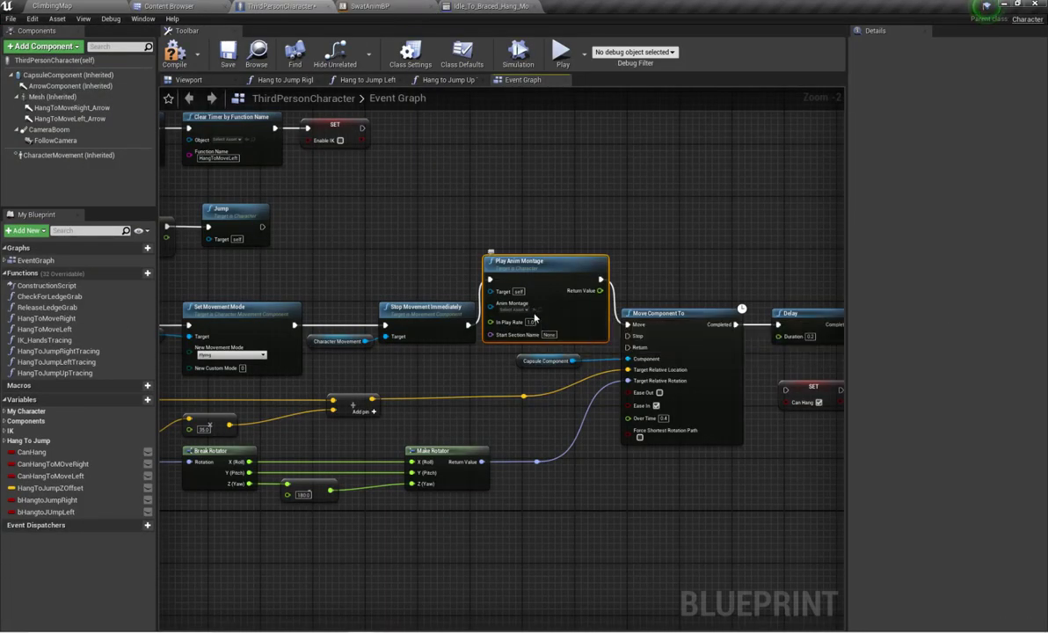
click(226, 56)
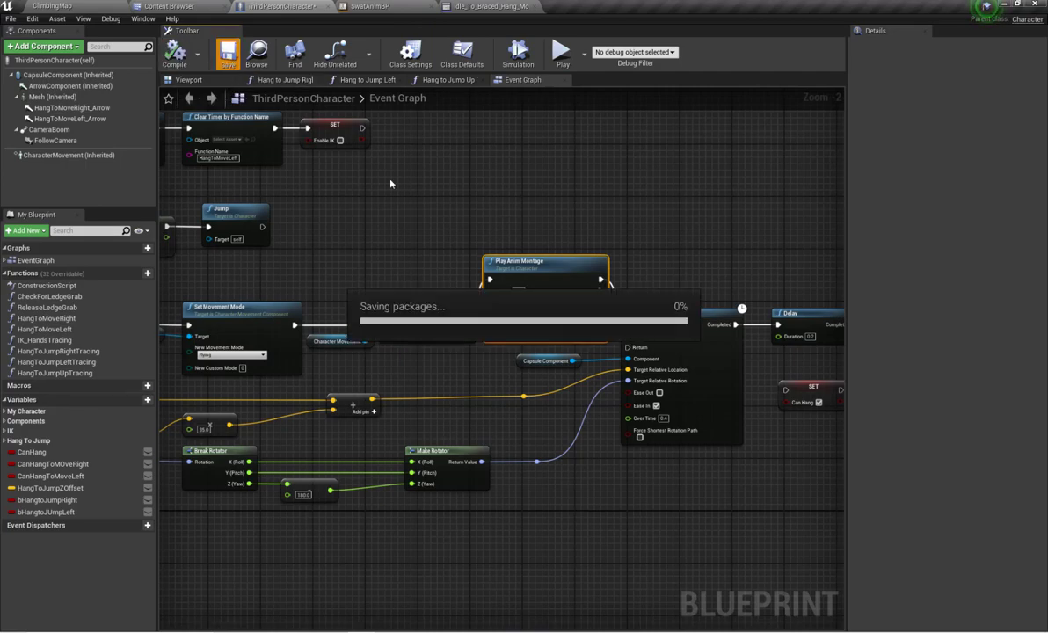
Step: Move the detached Set Can Hang node past Set Timer by Function Name at the end of the ledge grab chain
scroll(431, 277, down, 7)
scroll(511, 306, up, 8)
right_drag(489, 306, 426, 352)
scroll(425, 352, down, 4)
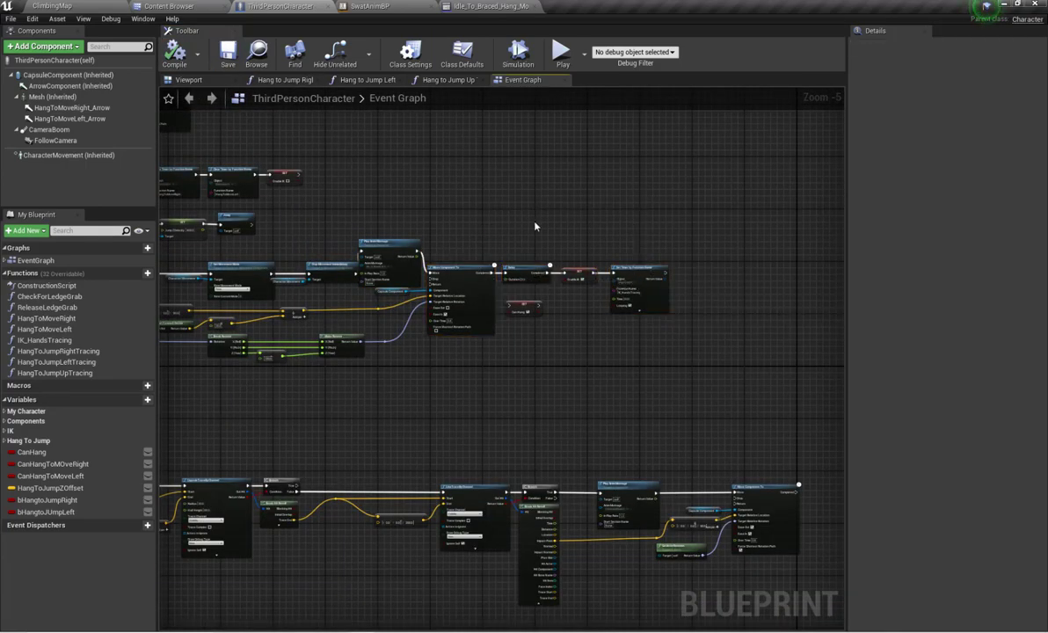
scroll(538, 227, up, 3)
drag(439, 360, 541, 355)
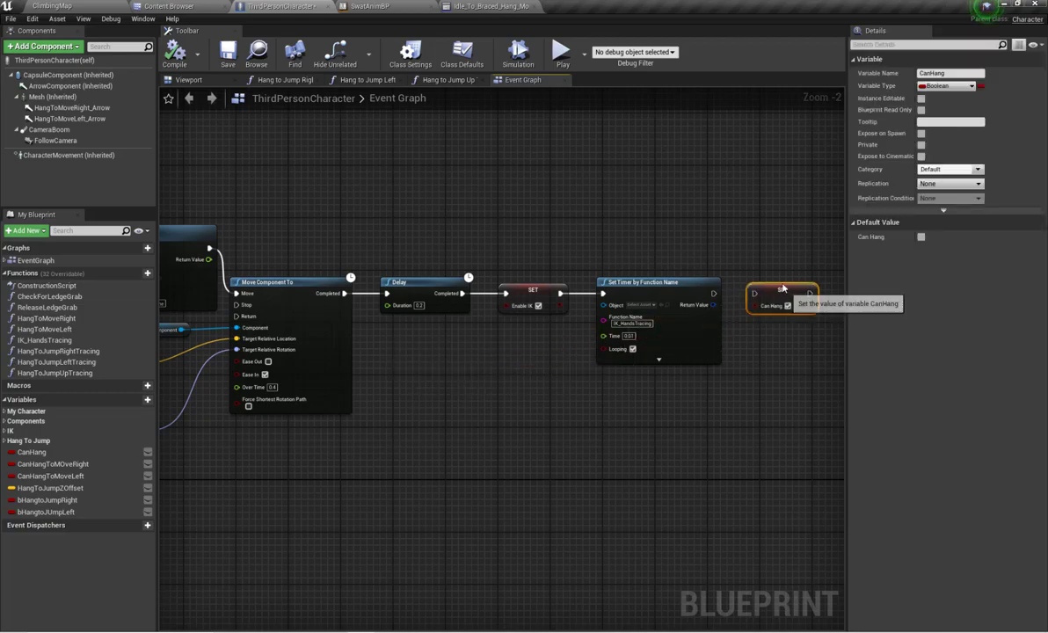
Step: Connect the execution output of the IK_HandsTracing Set Timer by Function Name node to Set Can Hang, and save the blueprint
right_drag(336, 276, 491, 269)
scroll(491, 269, up, 2)
scroll(491, 269, down, 3)
right_drag(641, 291, 402, 298)
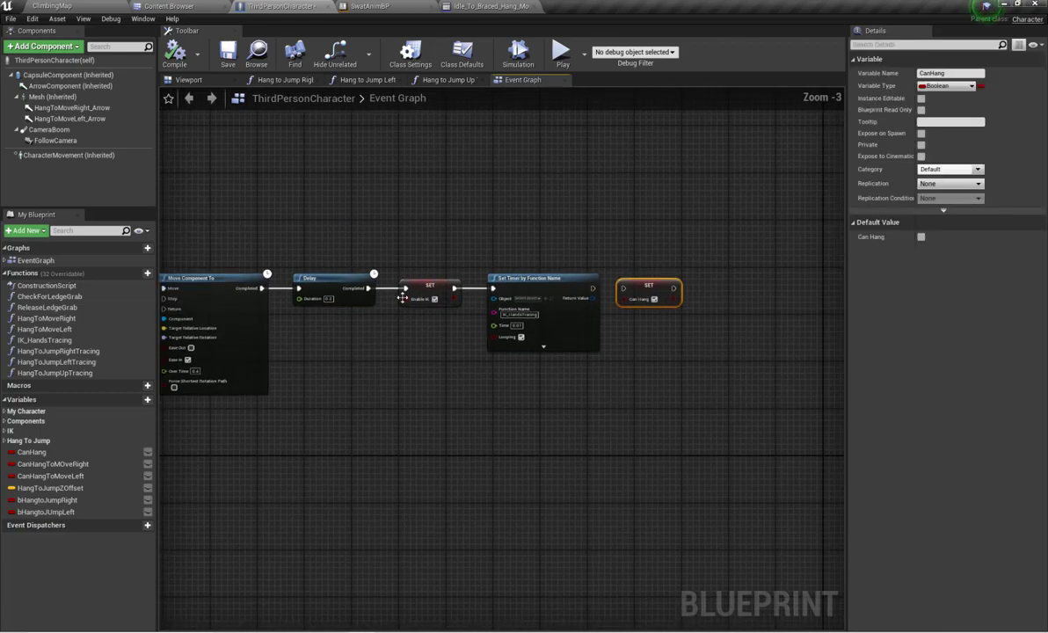
right_drag(611, 304, 557, 307)
scroll(558, 307, up, 3)
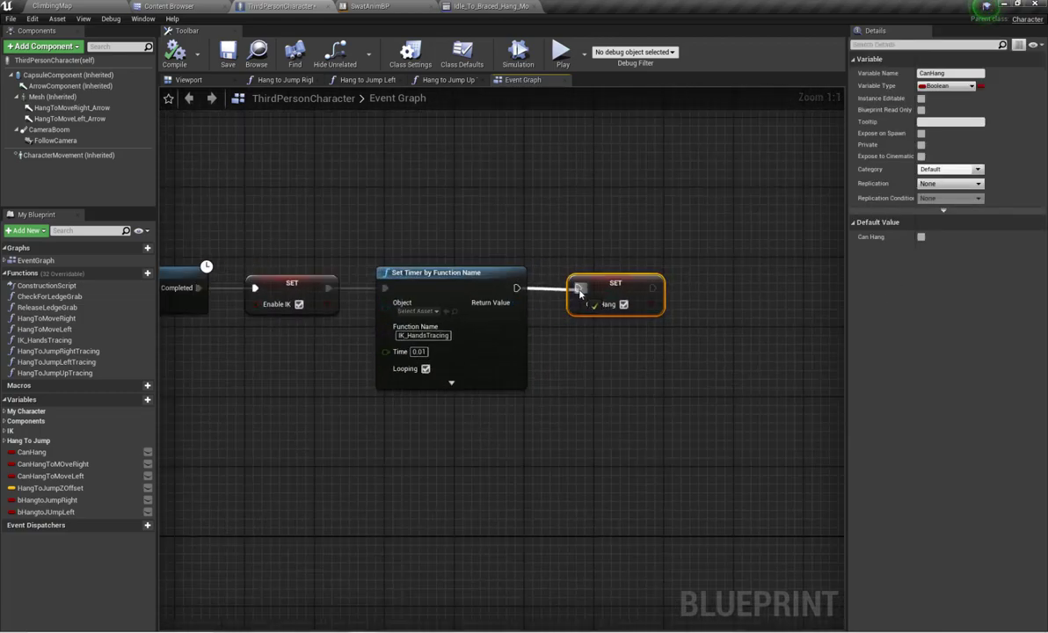
click(230, 58)
scroll(466, 211, down, 7)
scroll(396, 260, up, 3)
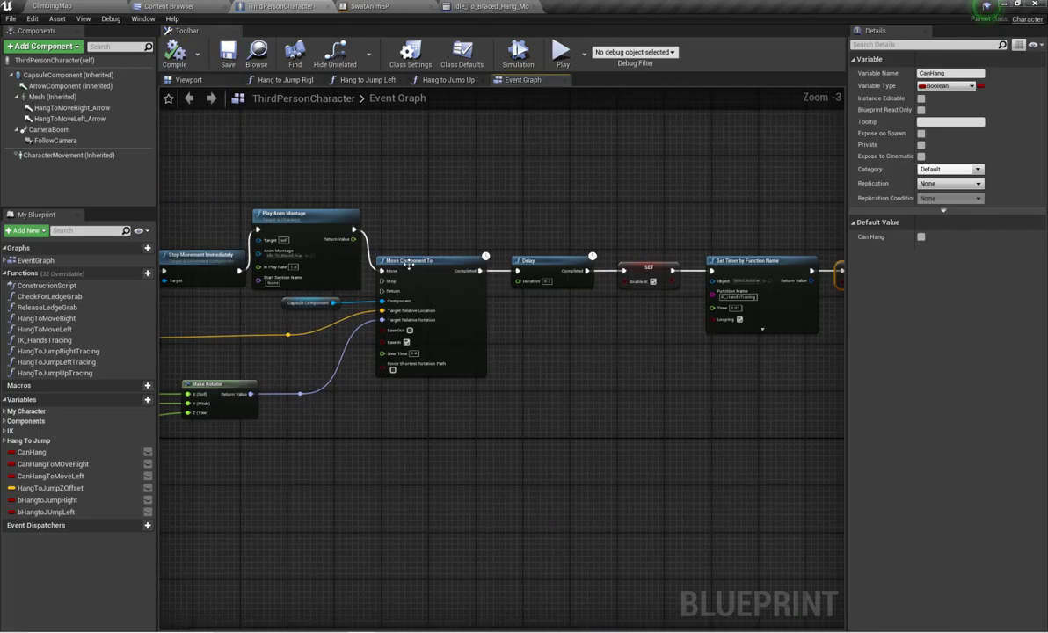
scroll(408, 259, down, 2)
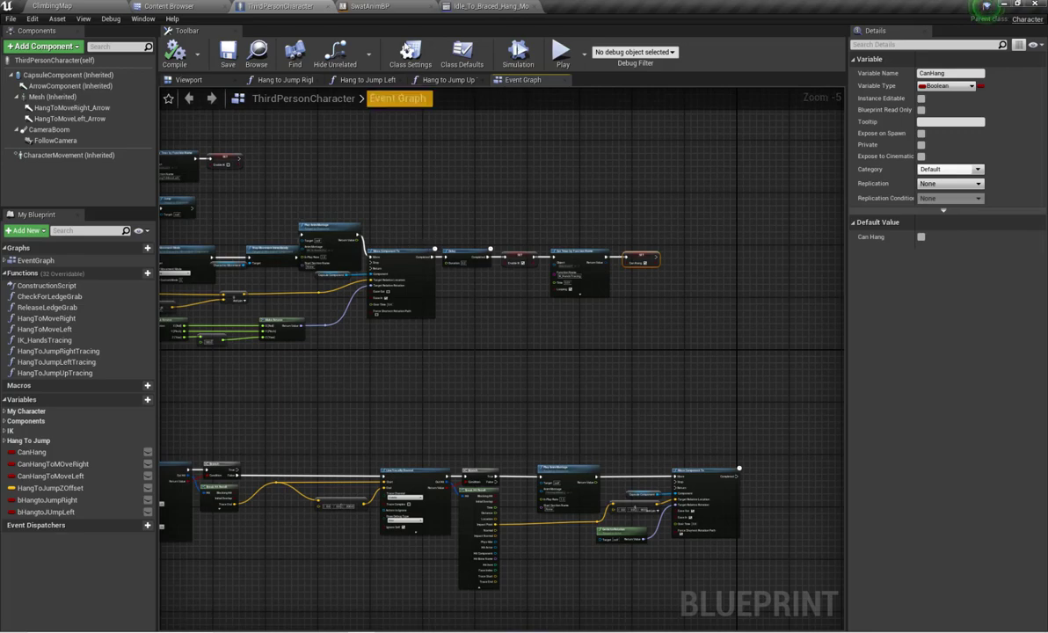
Step: Return to the top-level AnimGraph of SwatAnimBP and reposition the Locomotion_SM and locomotion cached pose nodes to make room between them
click(378, 7)
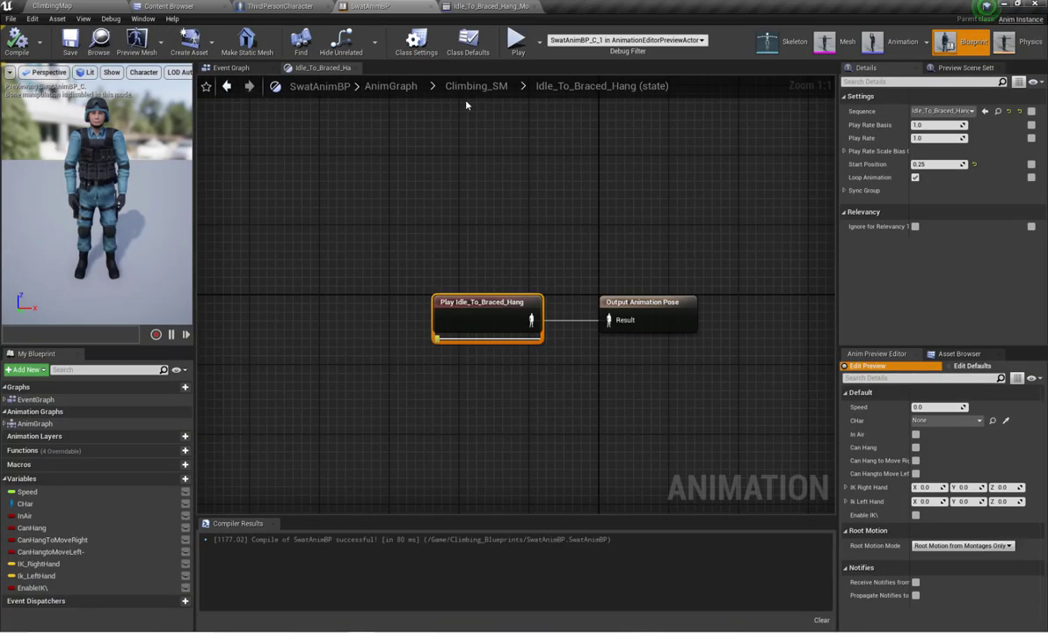
click(410, 92)
right_drag(471, 186, 491, 196)
scroll(567, 249, up, 3)
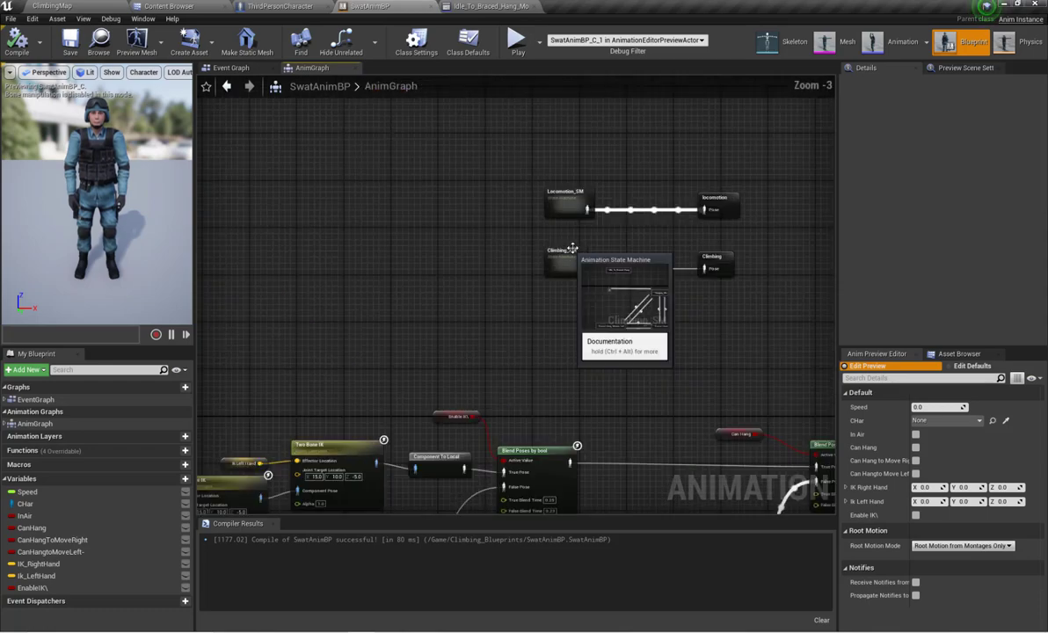
right_drag(569, 247, 410, 246)
scroll(410, 247, down, 2)
scroll(466, 233, up, 4)
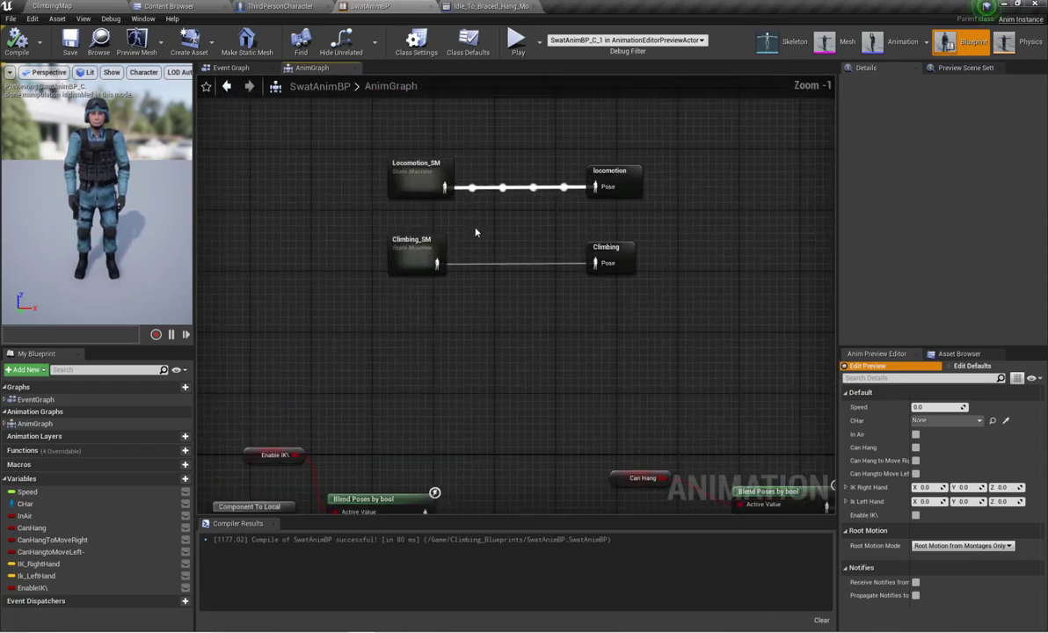
click(374, 193)
drag(383, 166, 454, 216)
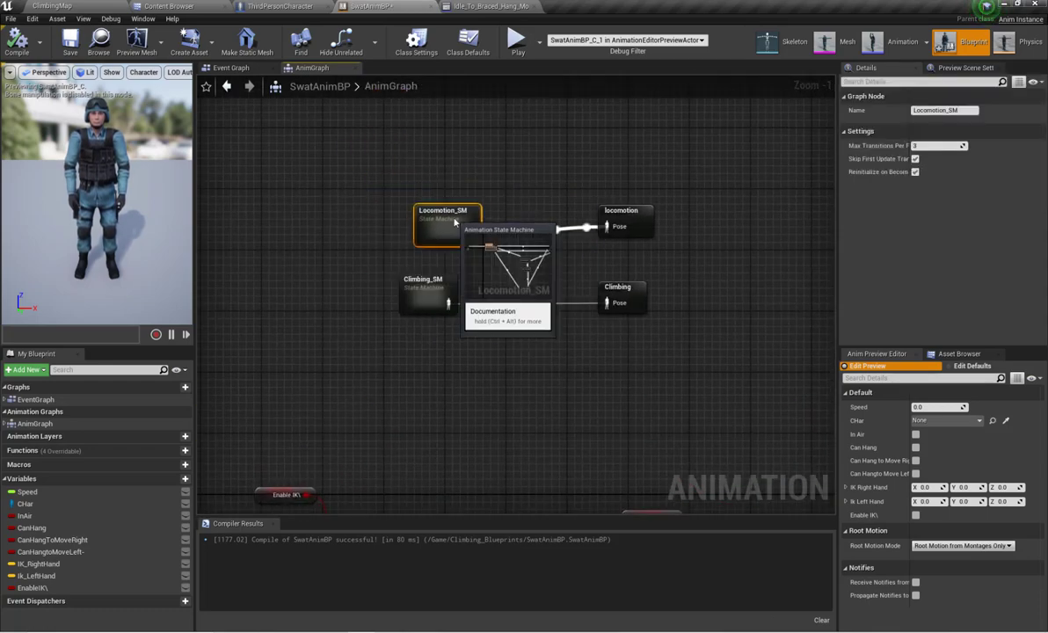
drag(629, 211, 636, 180)
drag(462, 217, 438, 187)
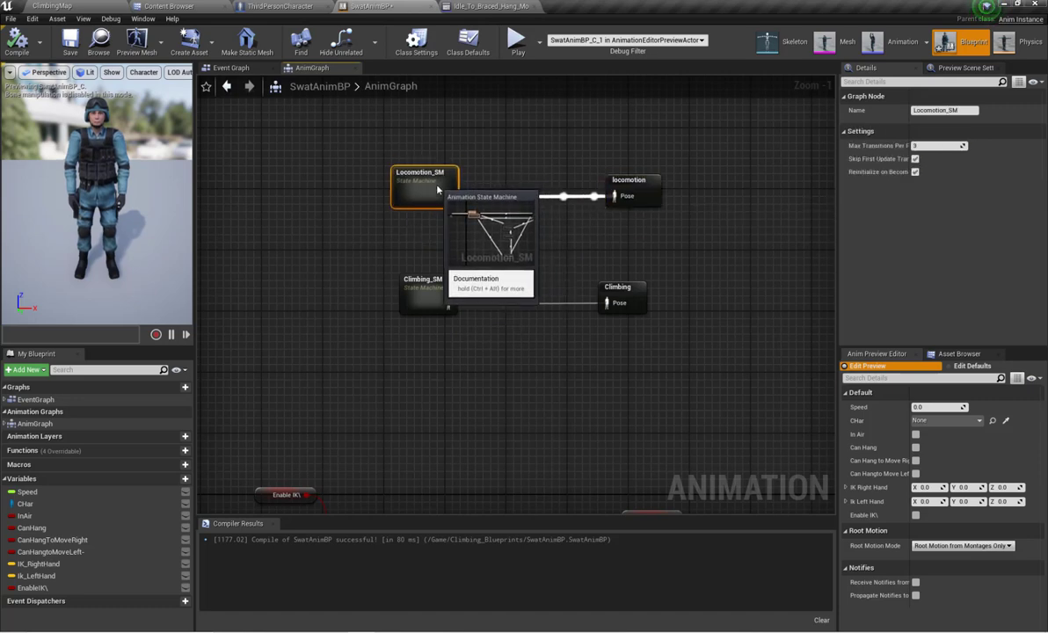
Step: Add a DefaultSlot montage slot node to the AnimGraph and set its slot name to DefaultGroup.ClimbingUpSlot
right_click(489, 217)
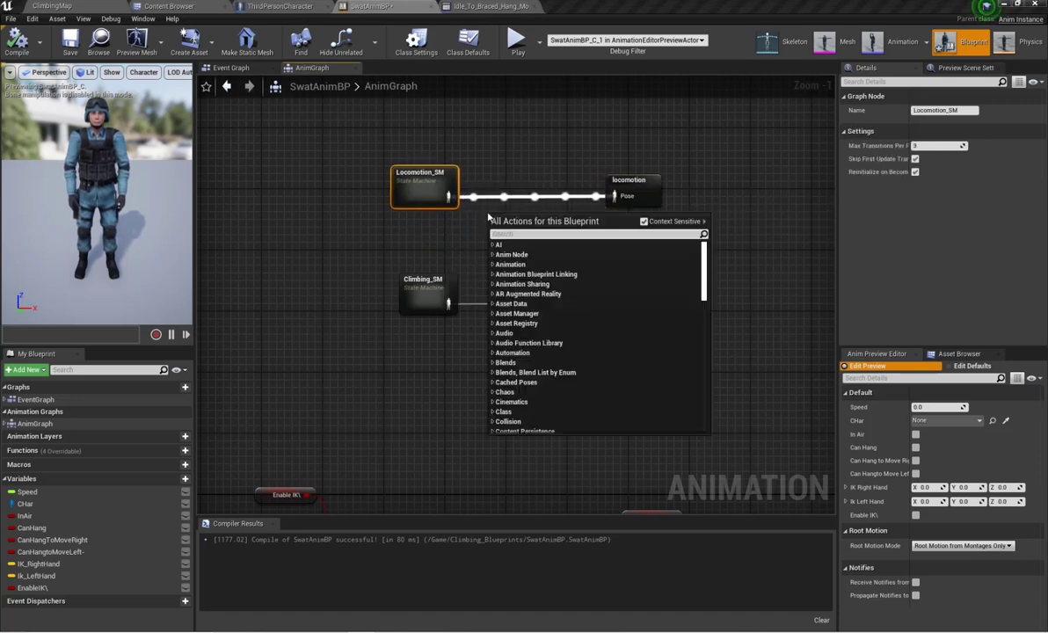
text(defa)
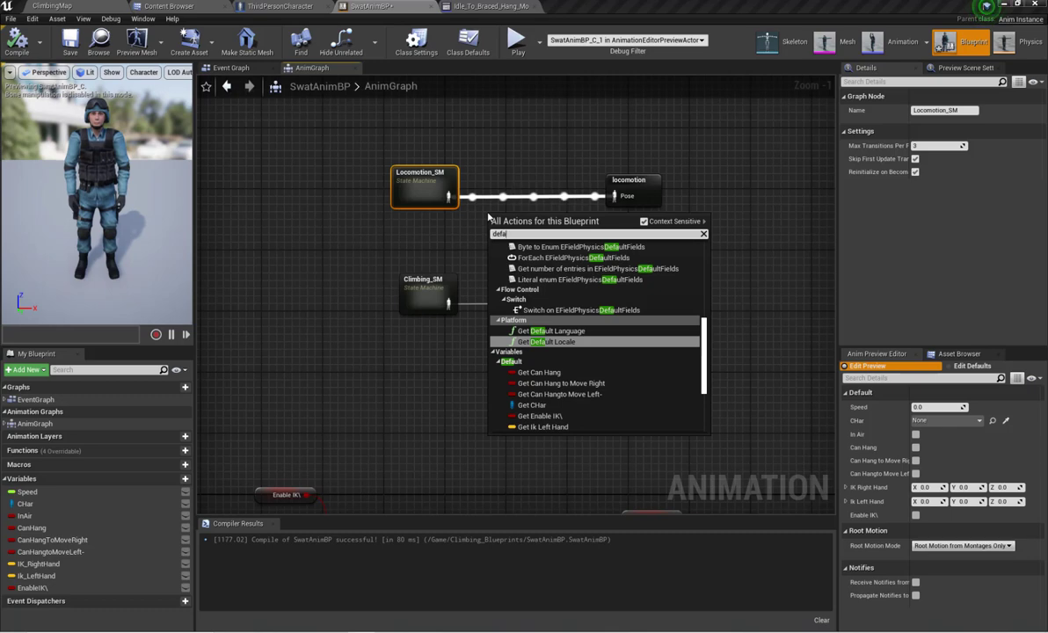
text(ultslo)
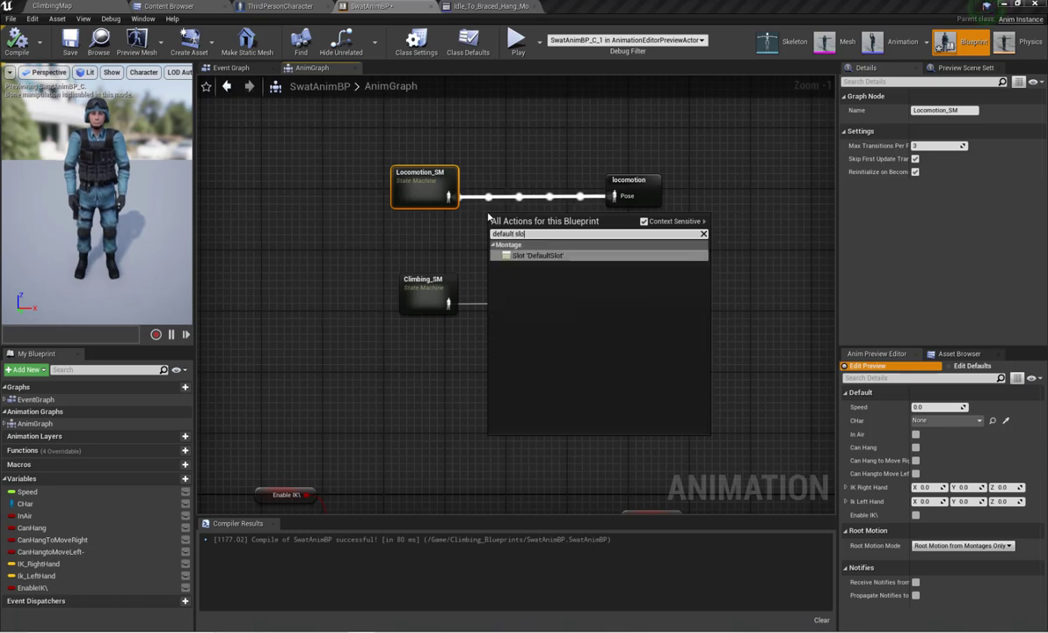
key(Return)
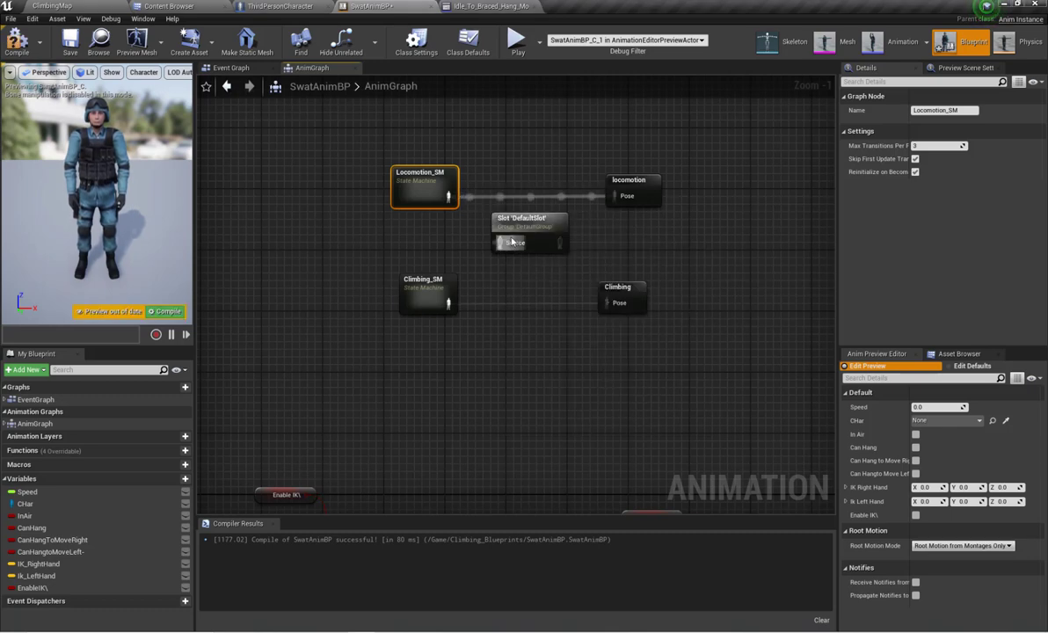
click(520, 230)
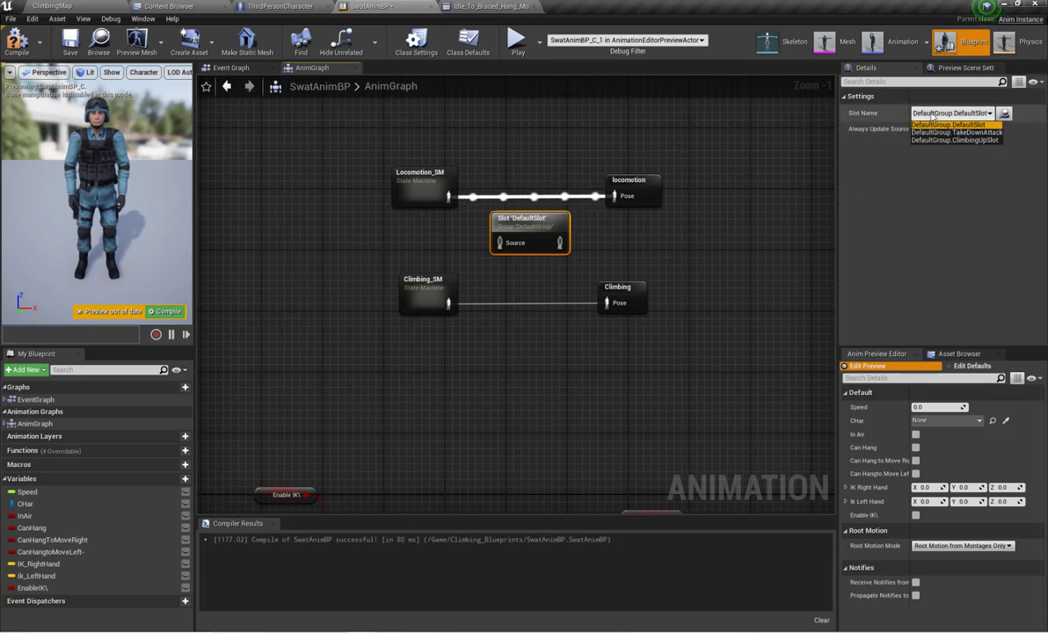
Step: Wire the ClimbingUpSlot node between Locomotion_SM and the locomotion cached pose, and compile and save the animation blueprint
drag(532, 220, 519, 193)
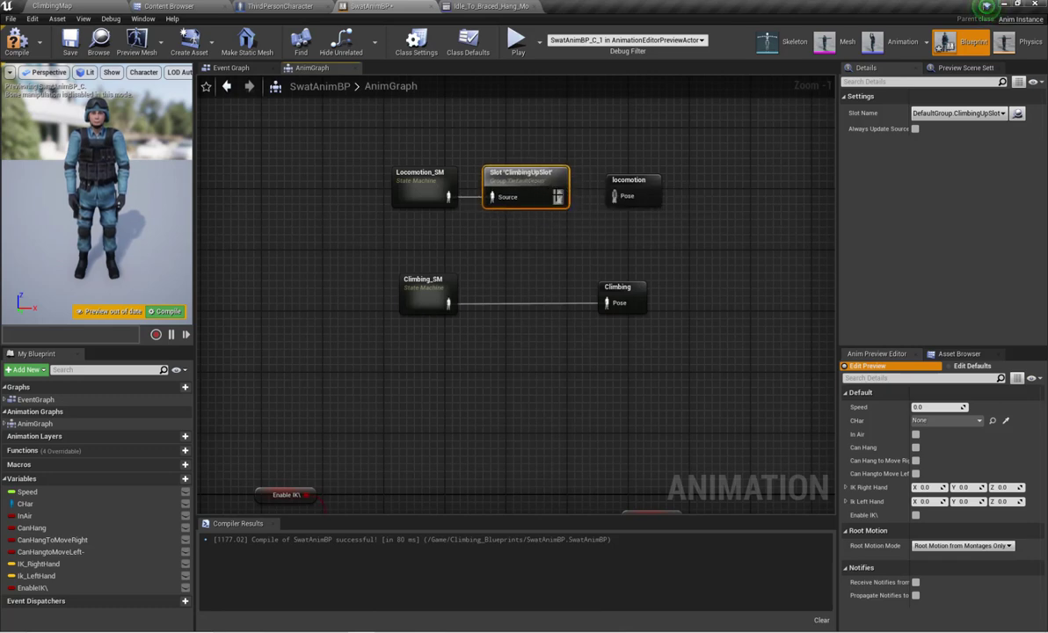
click(612, 246)
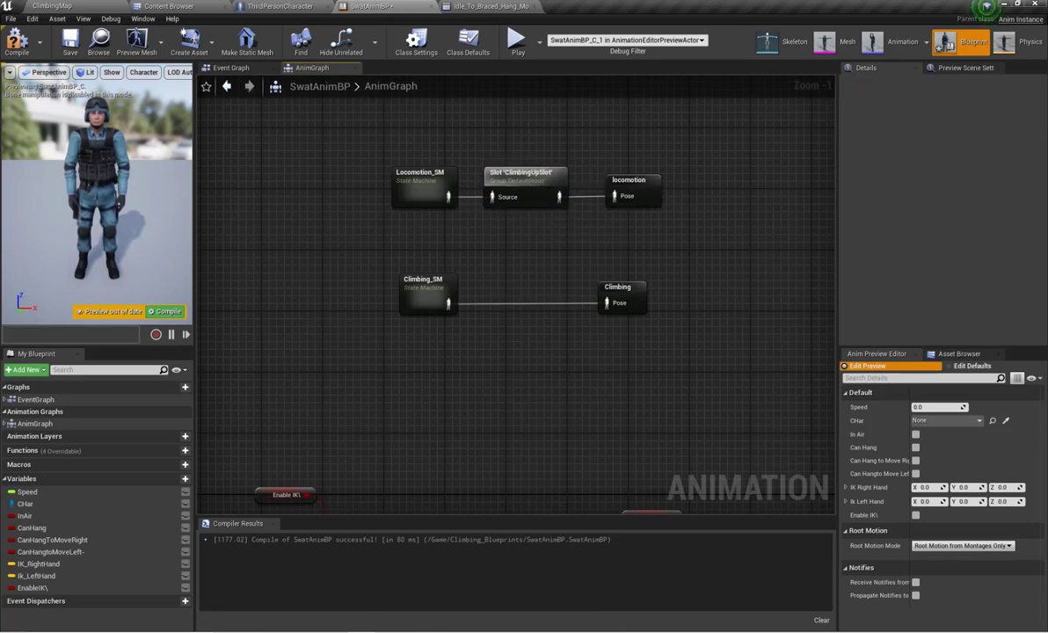
click(66, 46)
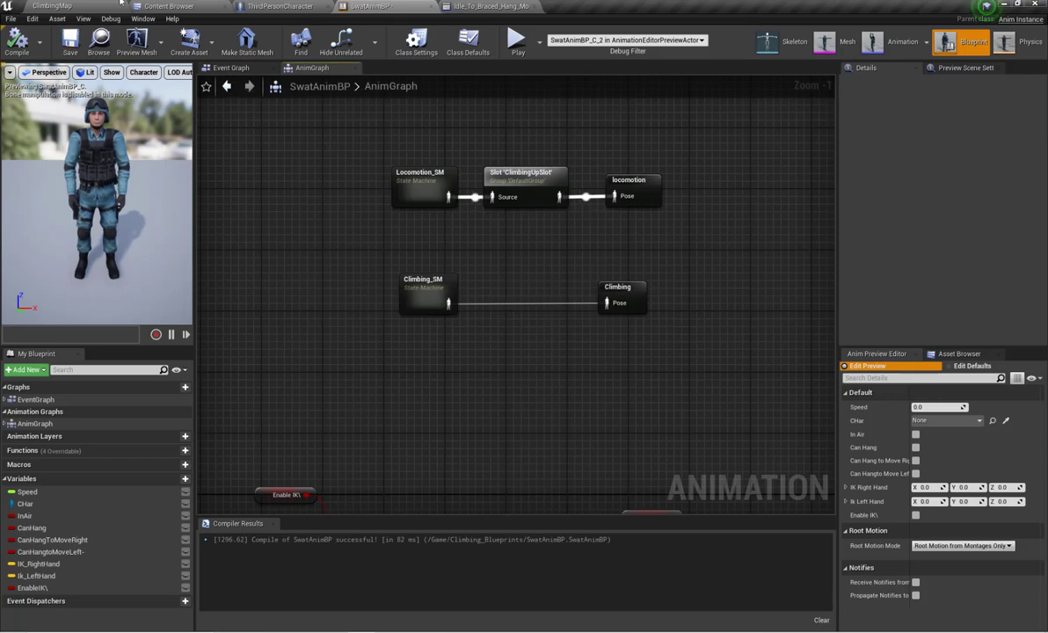
Step: Examine how the Can Hang variable and the cached locomotion pose feed the final Blend Poses by bool node
scroll(619, 216, down, 4)
right_drag(613, 226, 567, 186)
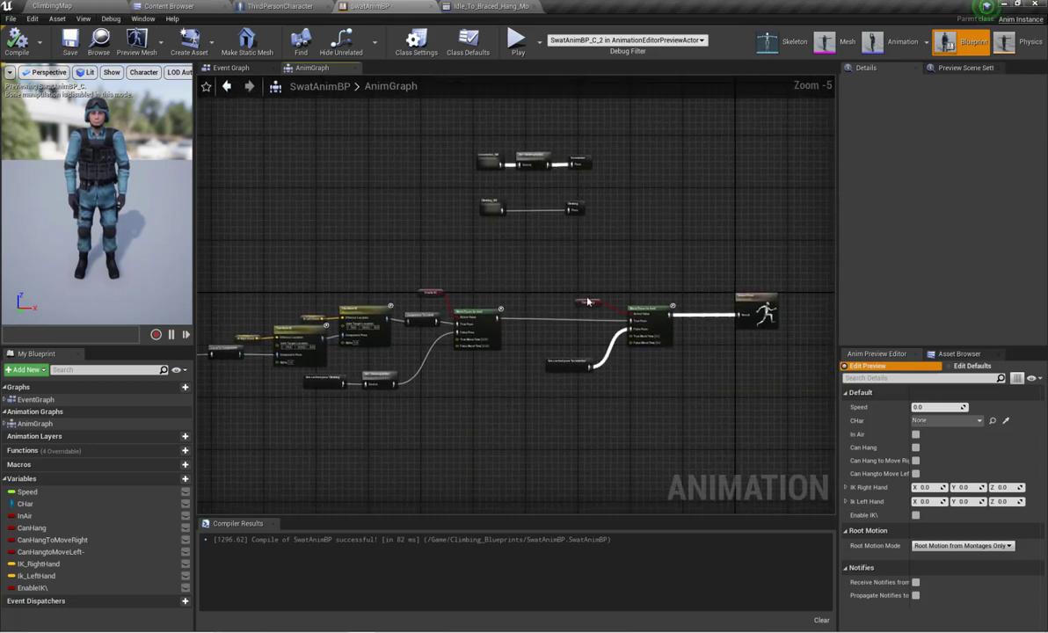
scroll(588, 304, up, 3)
drag(714, 313, 705, 306)
click(587, 296)
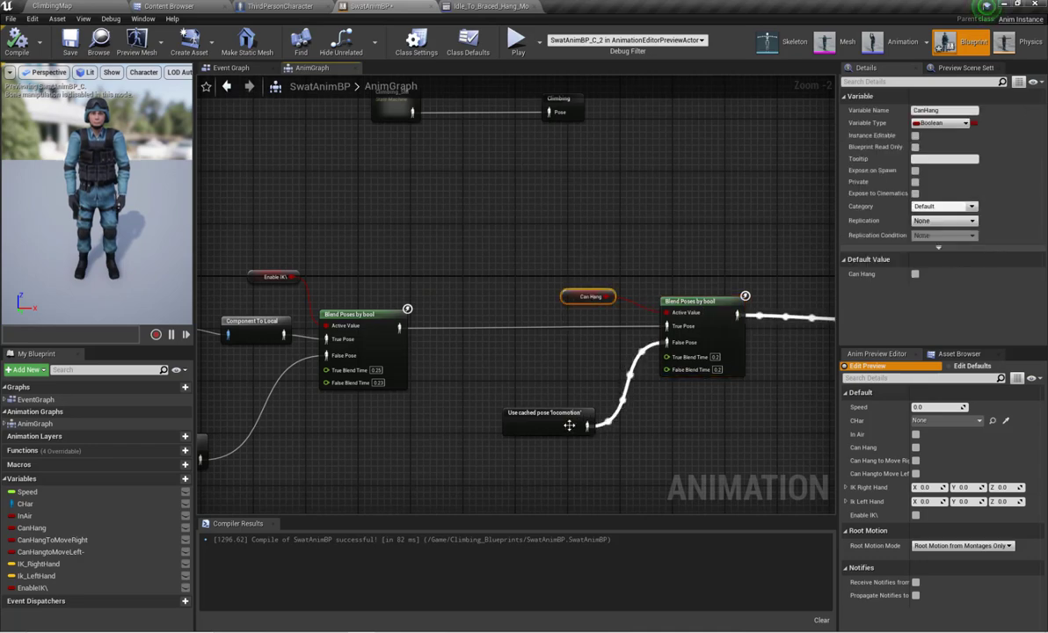
drag(538, 427, 582, 296)
scroll(418, 373, down, 1)
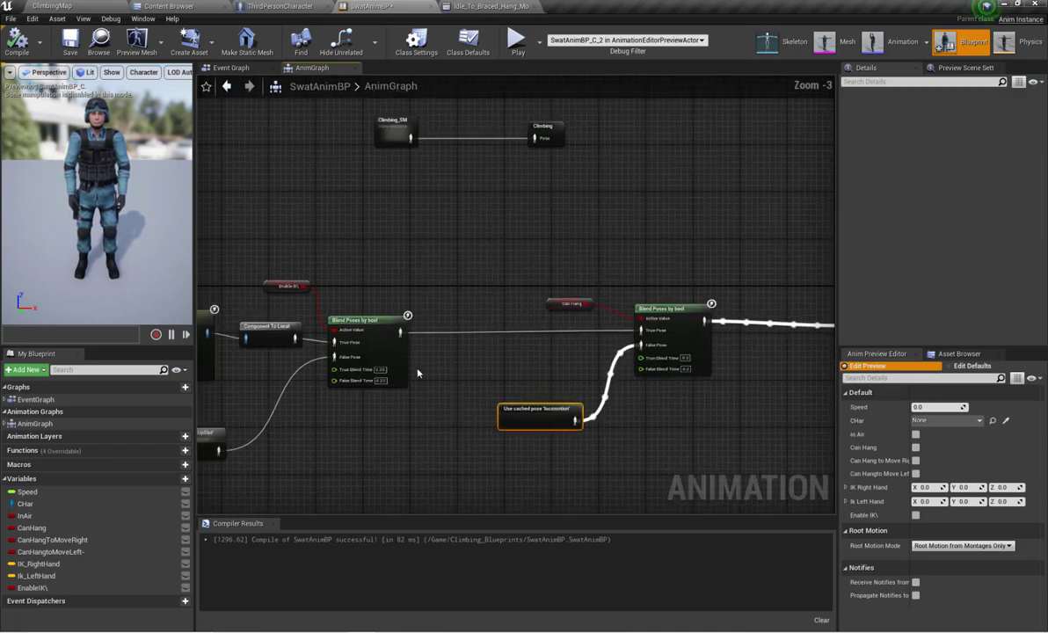
right_drag(437, 323, 549, 306)
right_drag(561, 188, 520, 264)
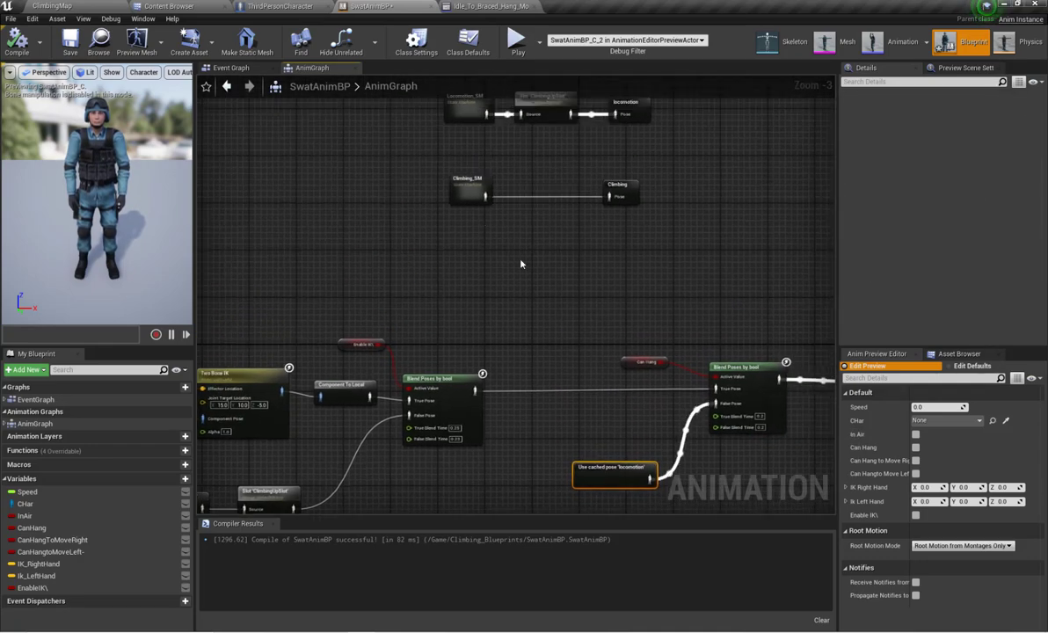
Step: Playtest ClimbingMap by jumping to grab the yellow block's ledge, dropping off it and running back toward the block
click(567, 235)
click(53, 5)
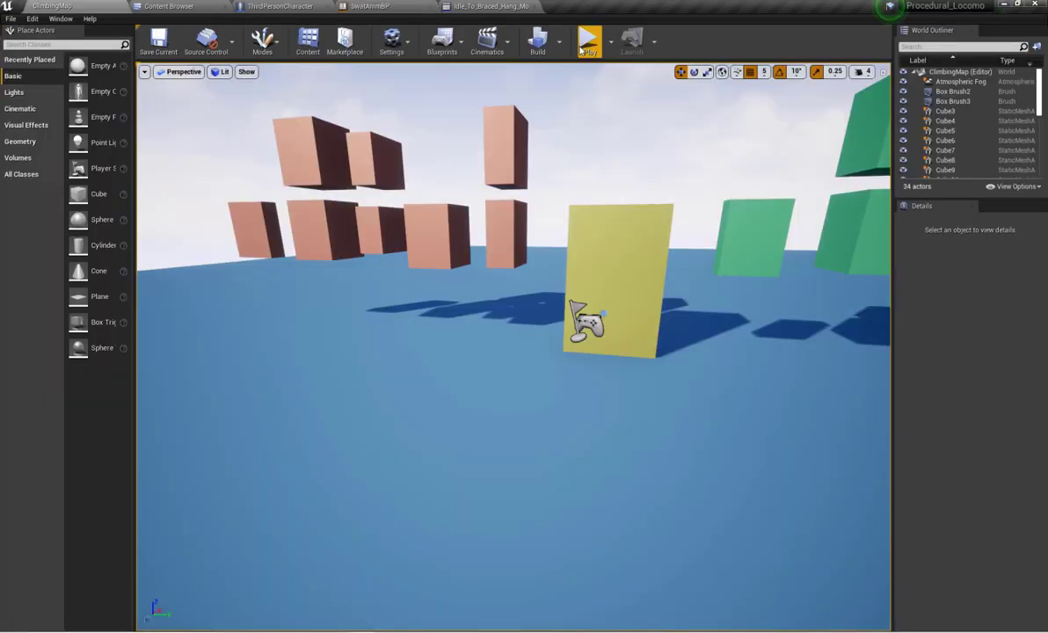
click(588, 39)
key(w)
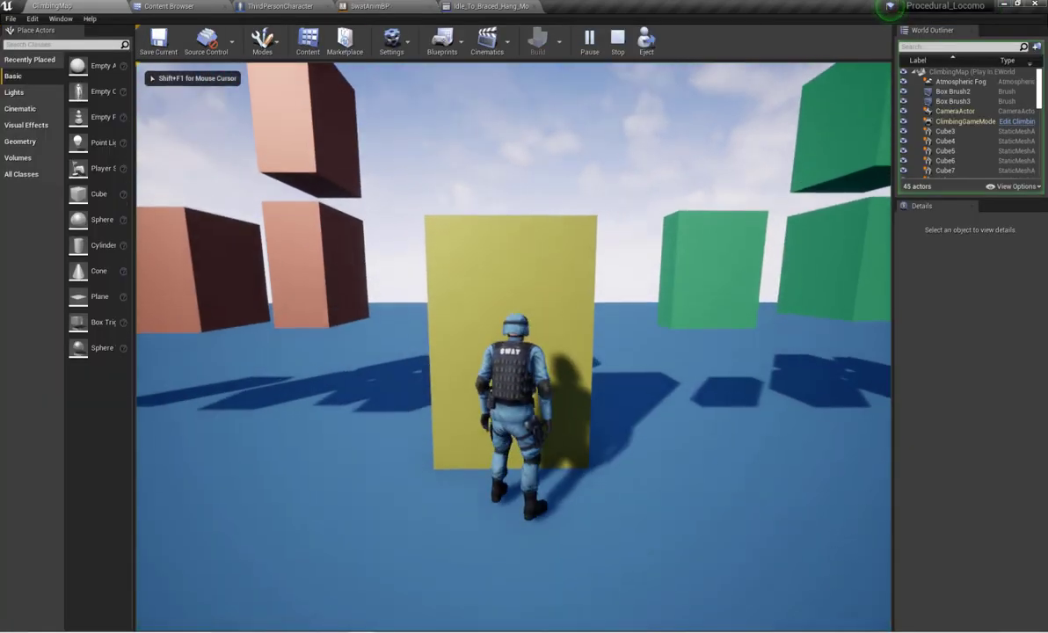
key(space)
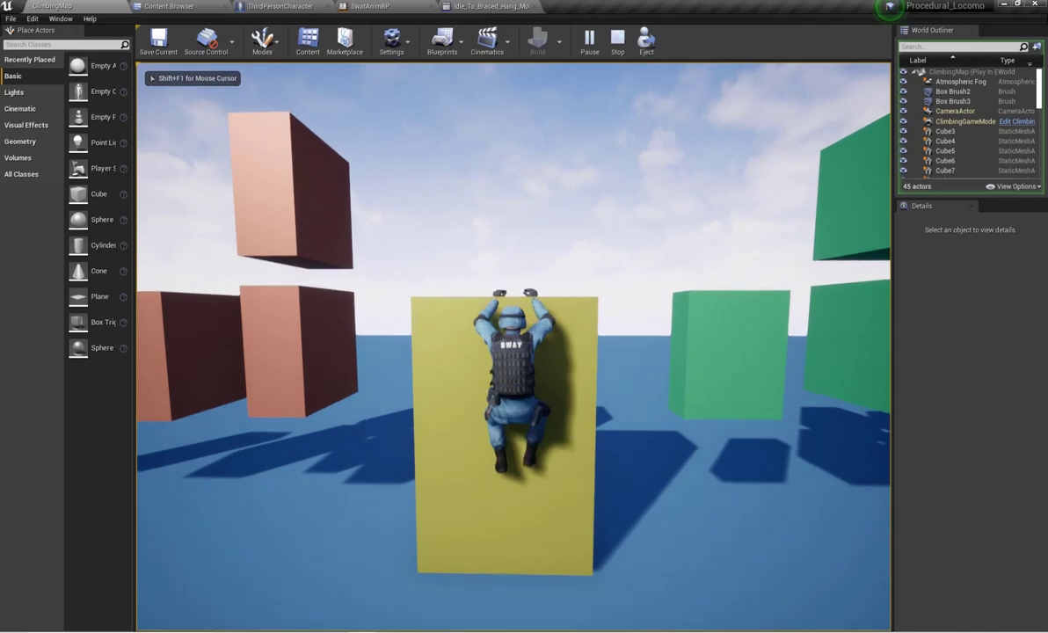
key(s)
key(w)
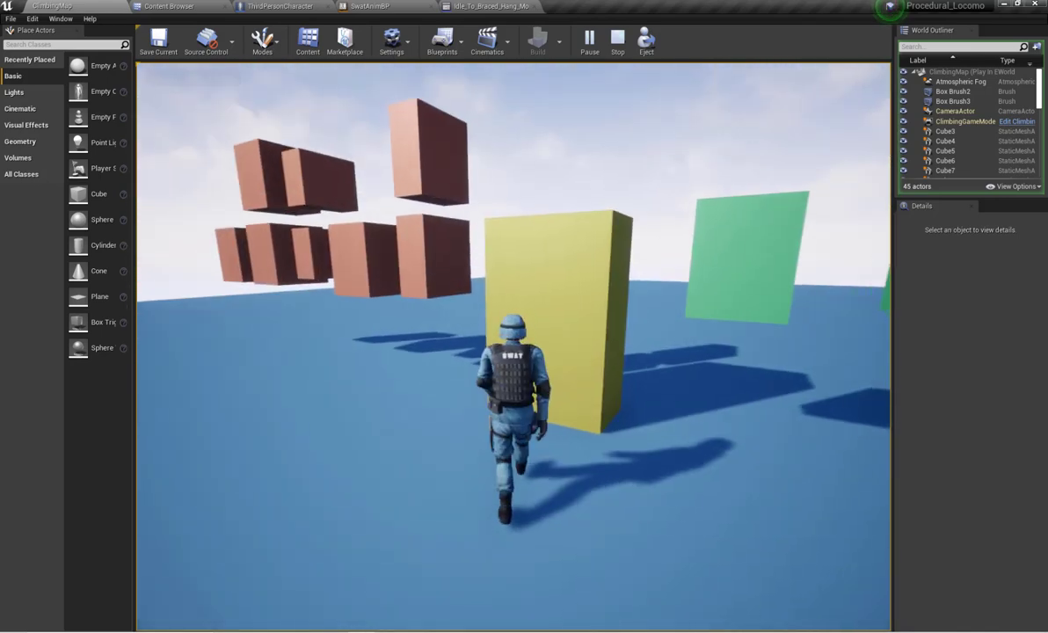
Step: Grab the yellow block's ledge again, test moving off it to the character's right, and drop to the ground
key(space)
key(d)
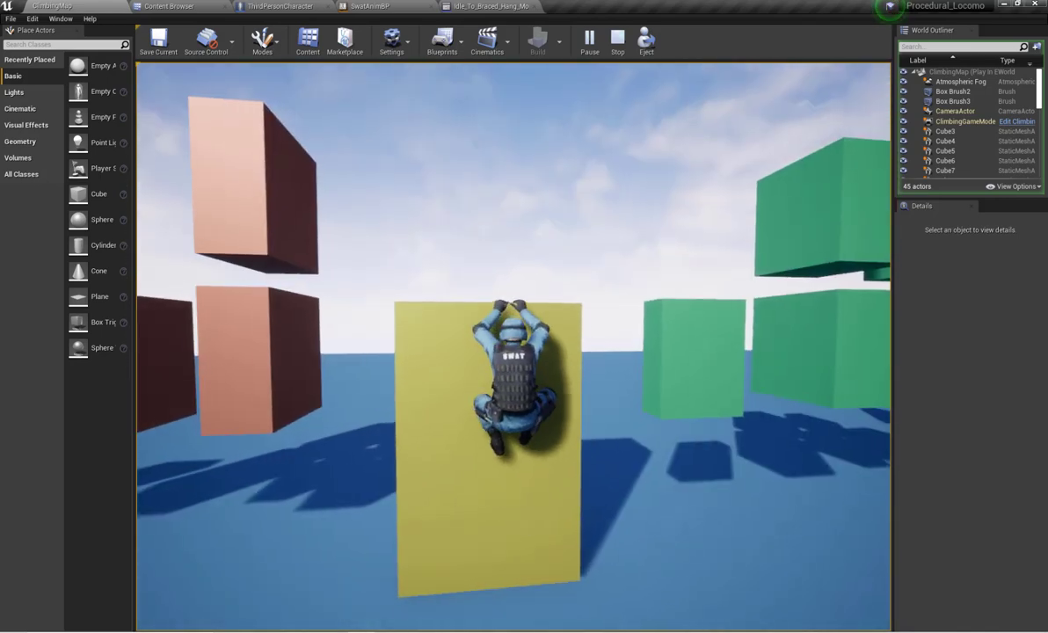
key(space)
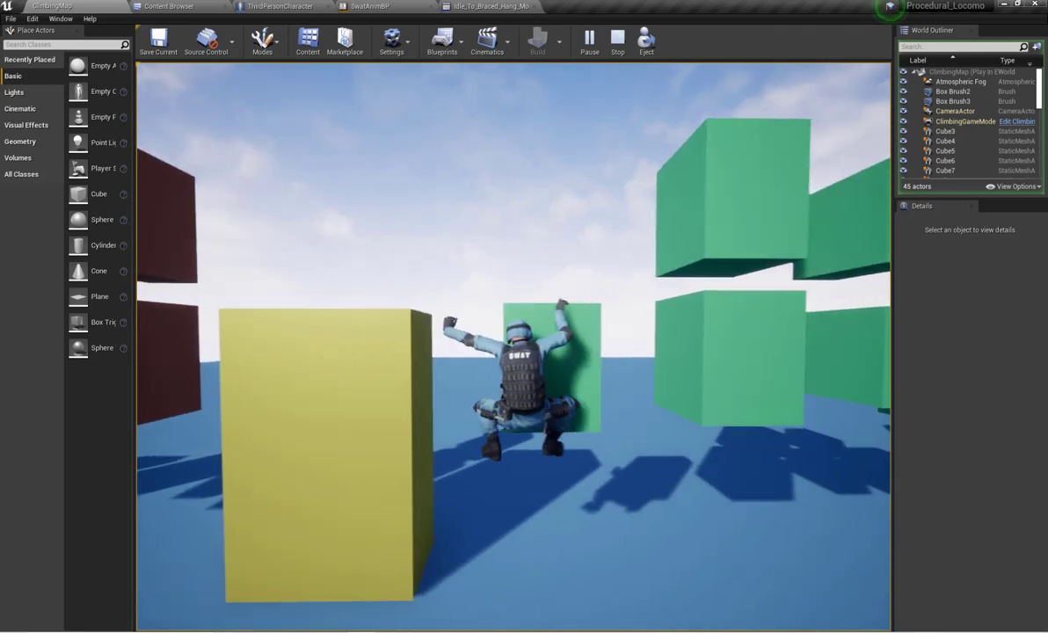
key(s)
key(a)
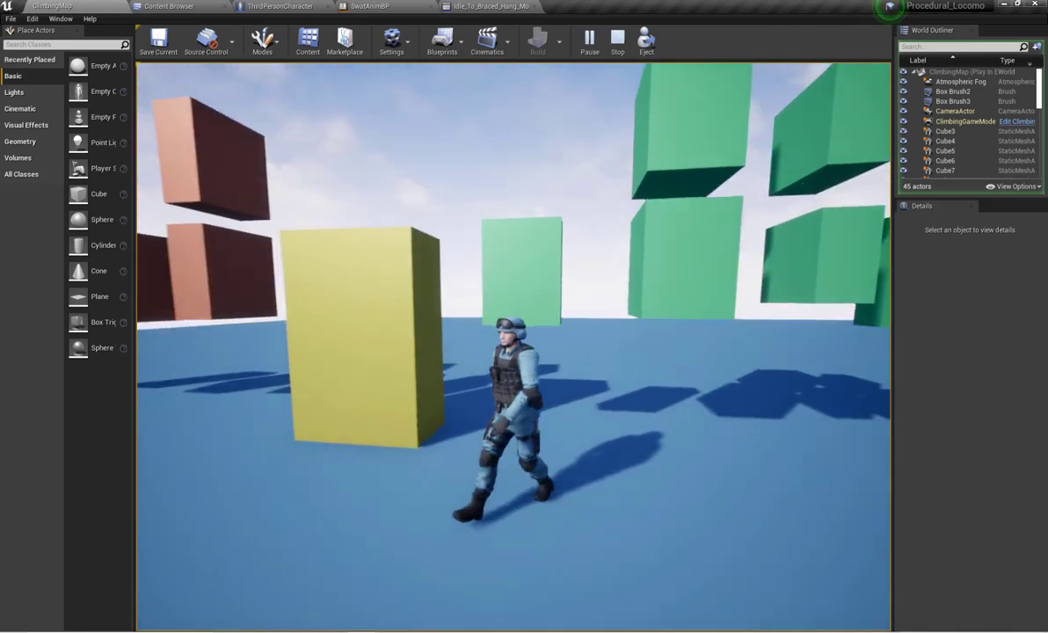
Step: Grab the yellow block's ledge once more, test moving toward the red blocks, and end the playtest
key(w)
key(space)
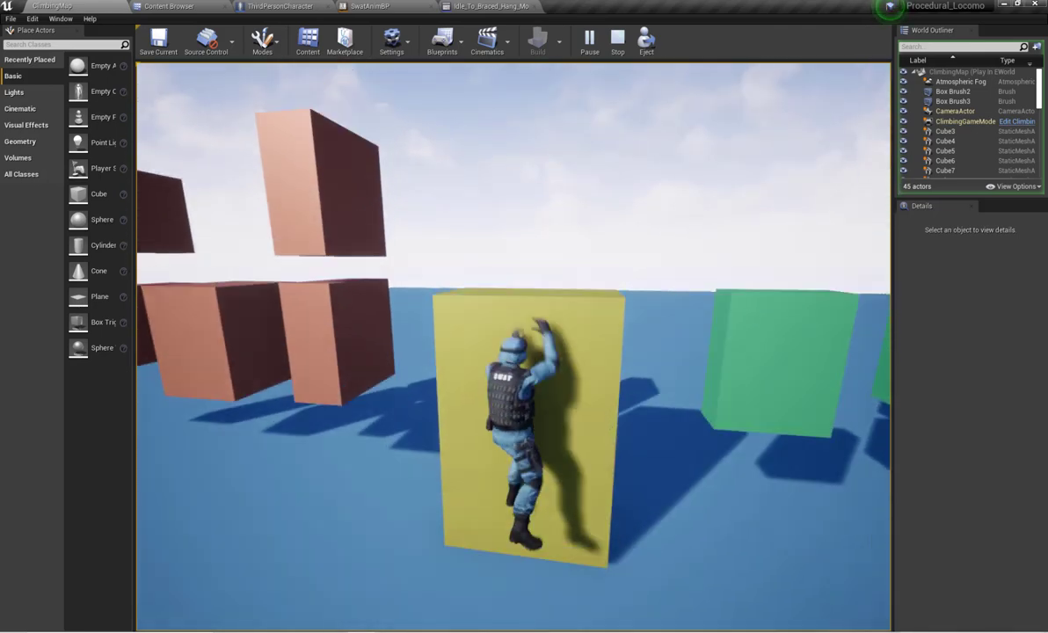
key(a)
key(a)
key(space)
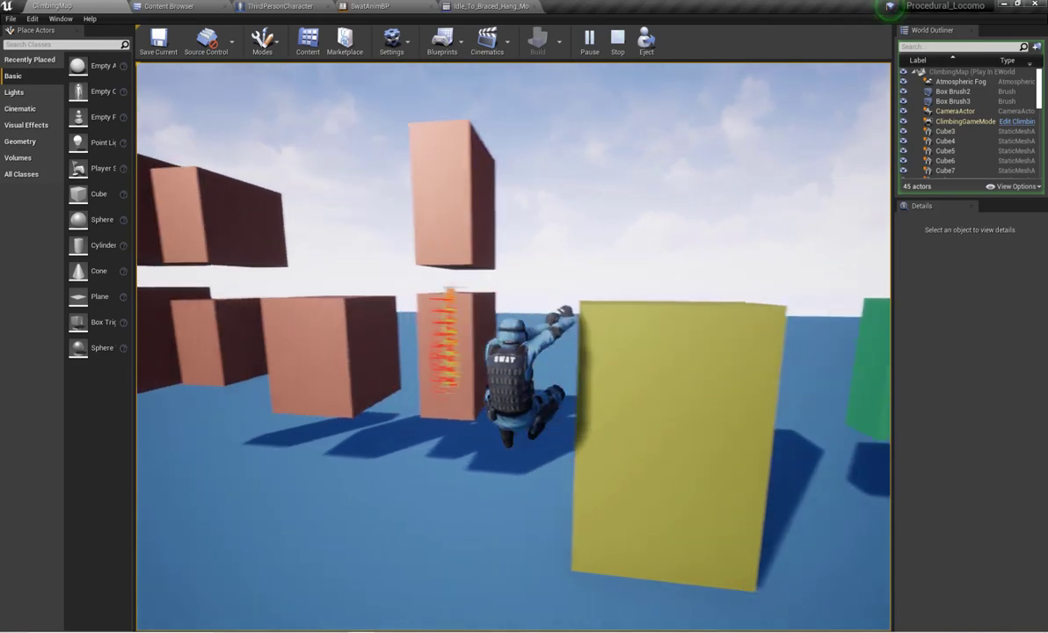
key(Escape)
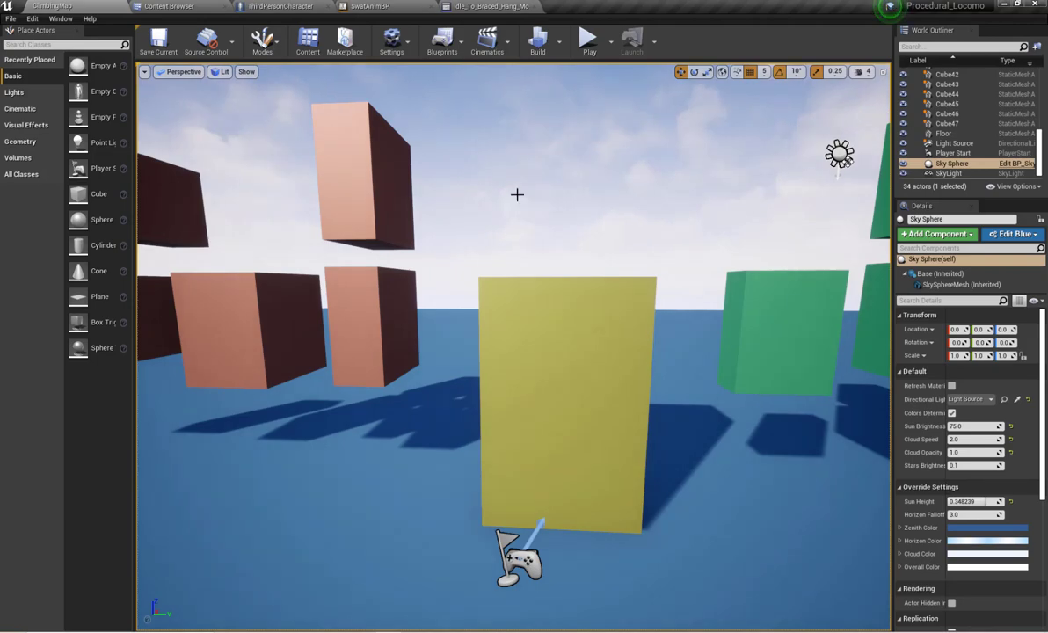
right_drag(516, 194, 450, 224)
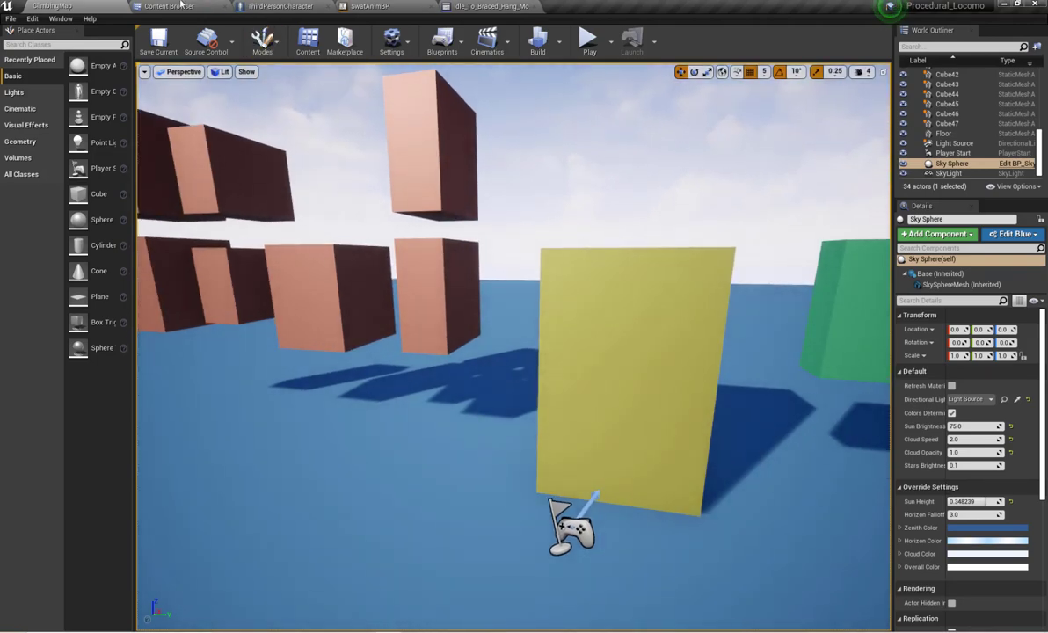
Step: Open the Braced_Hang_Hop_Right animation from Swat_Mixamo/Animations/Climb and examine its hop motion along the timeline
click(180, 5)
click(76, 127)
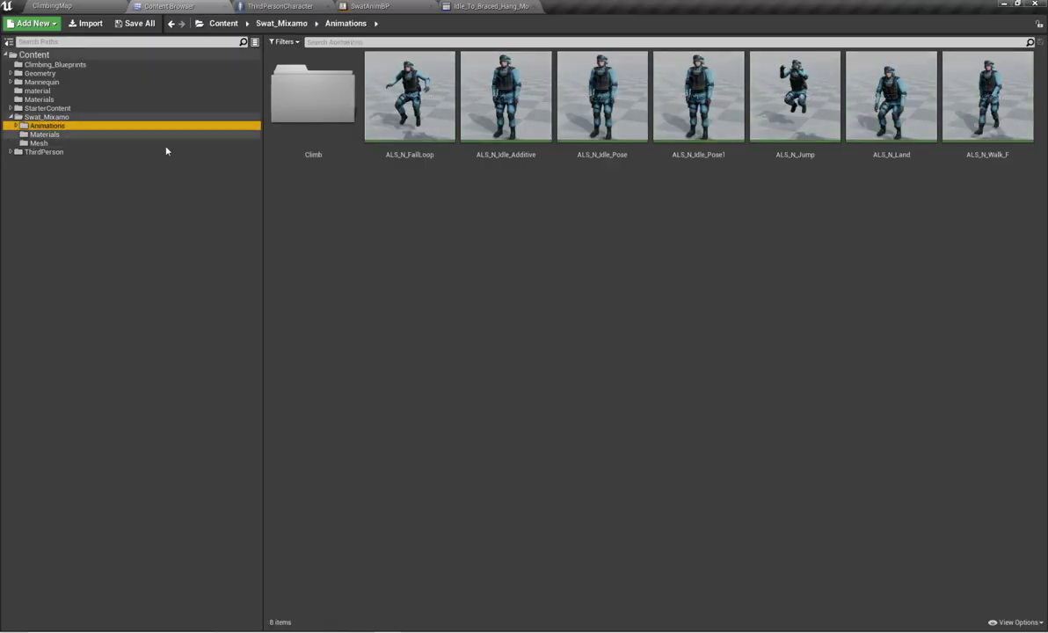
double_click(304, 106)
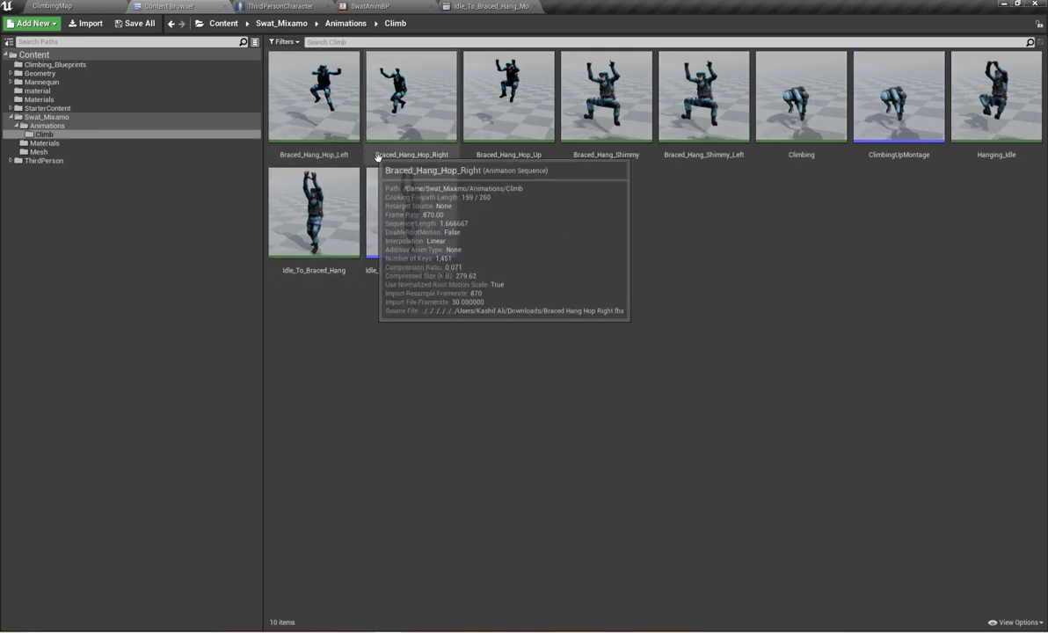
double_click(421, 133)
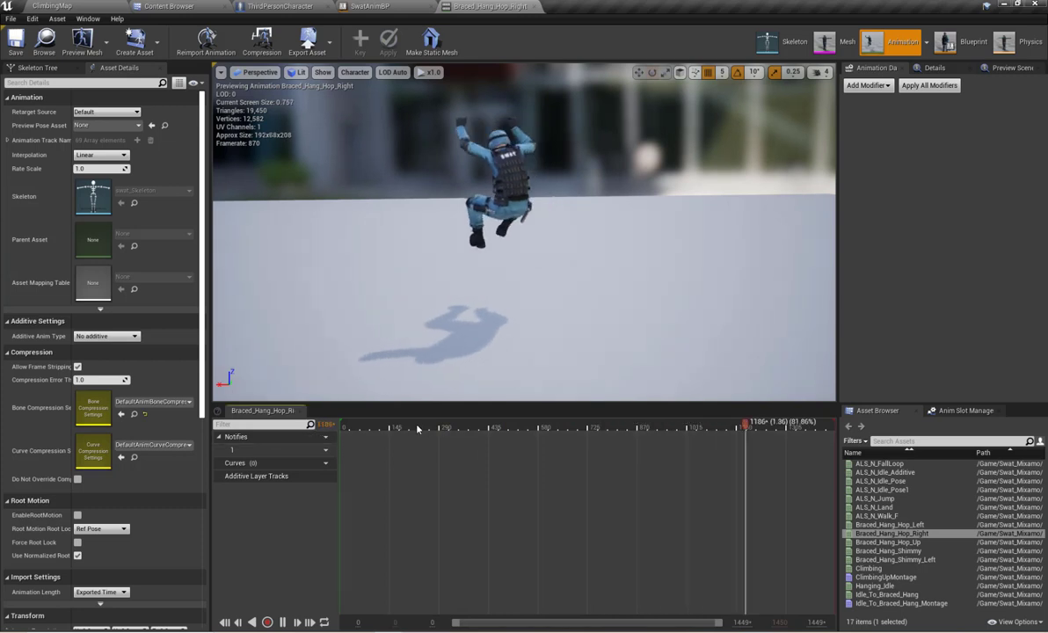
click(331, 430)
drag(331, 430, 365, 467)
Step: Export the Braced_Hang_Hop_Right animation as an FBX into the MayaImpoExport folder on the Desktop with the FBX 2013 options
click(169, 6)
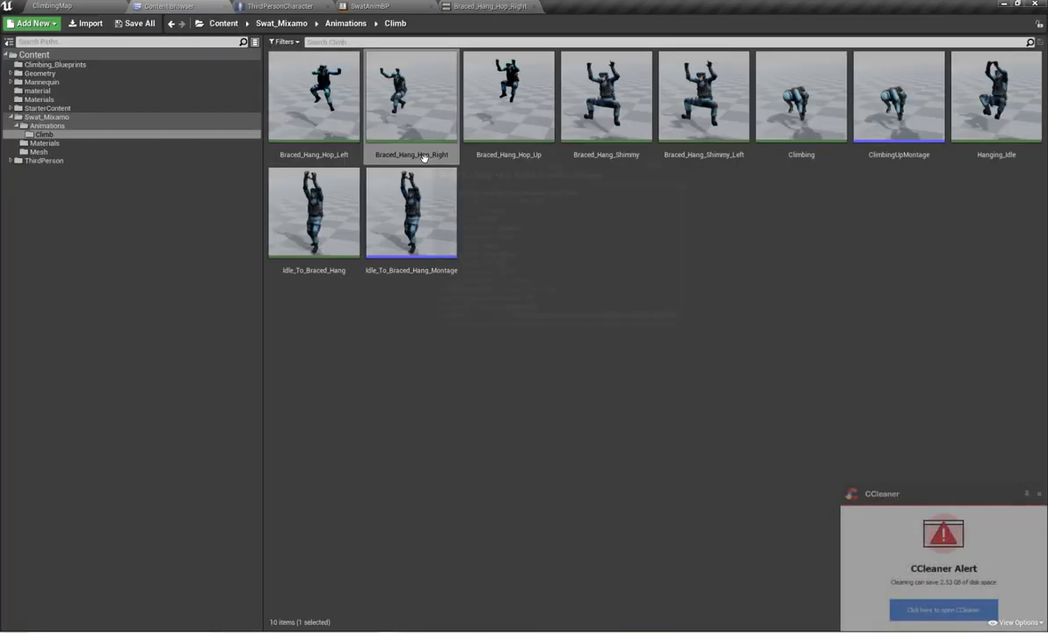
click(603, 318)
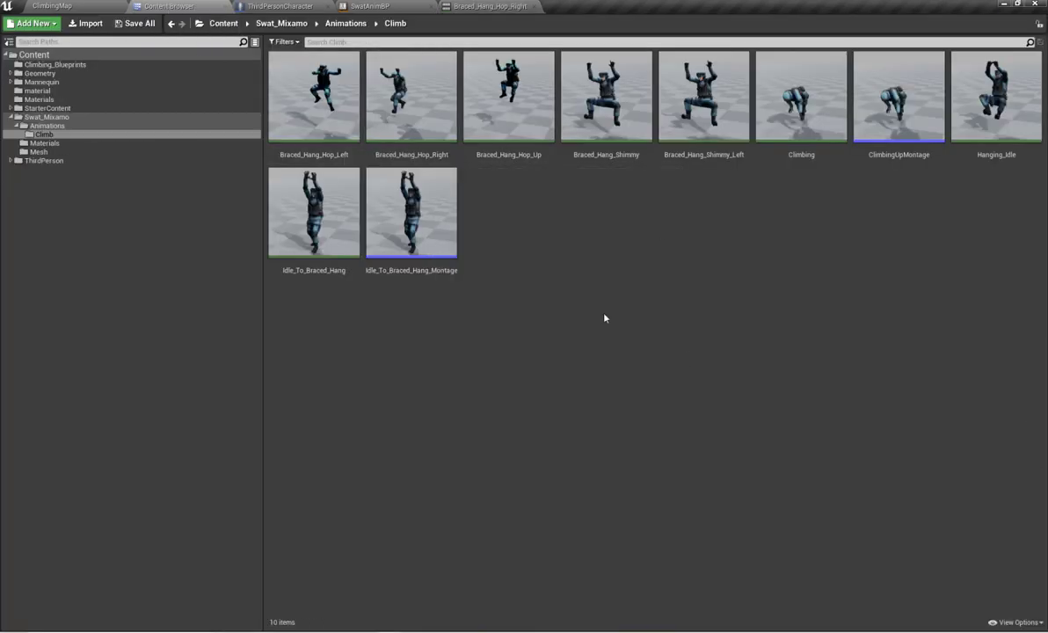
right_click(426, 120)
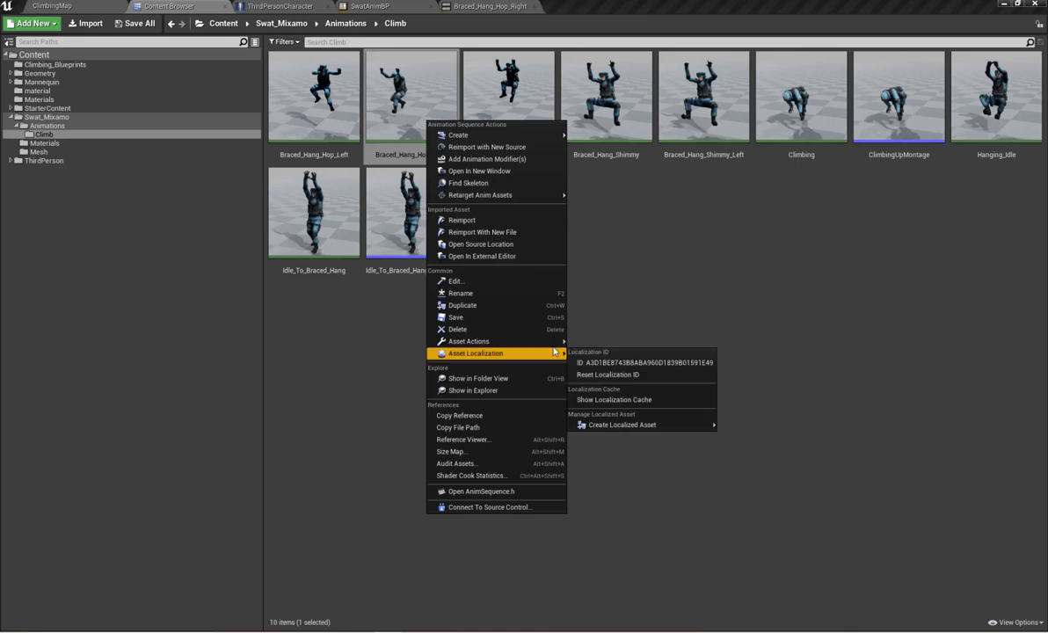
mouse_move(547, 345)
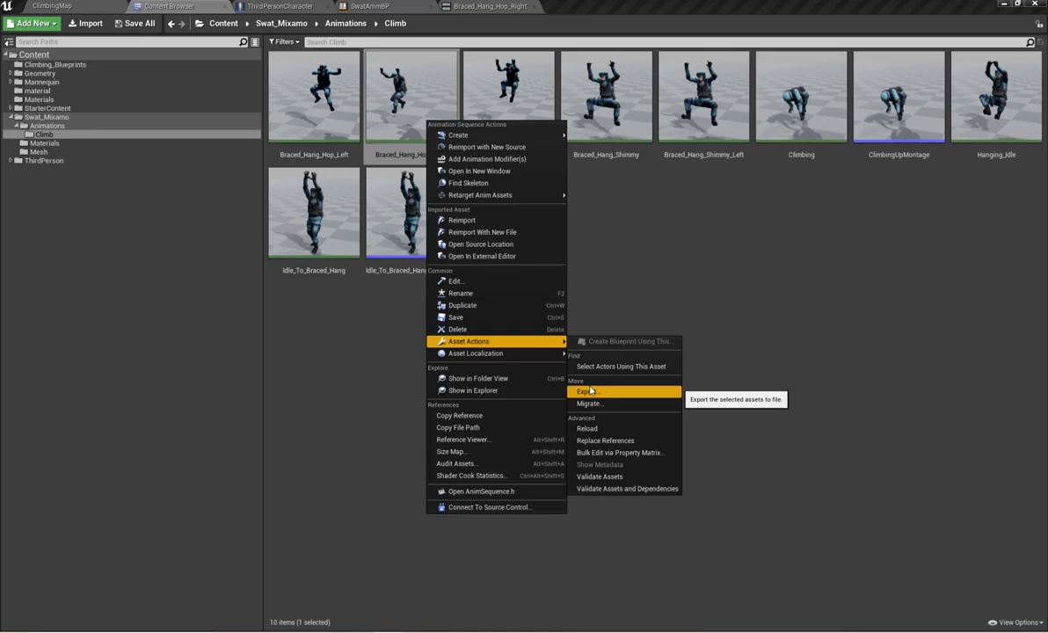
click(591, 391)
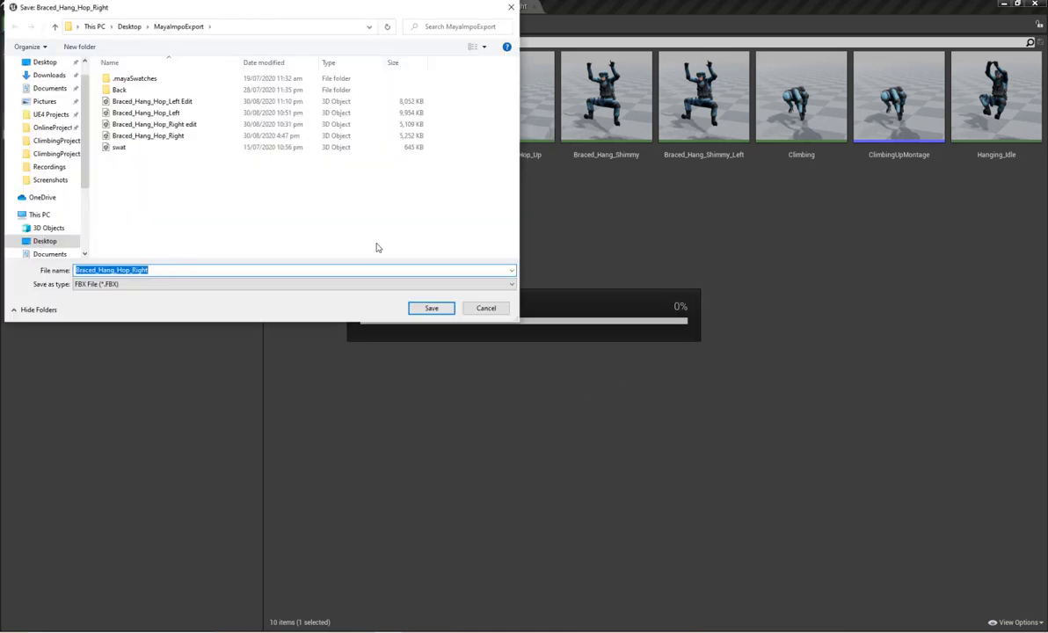
click(44, 241)
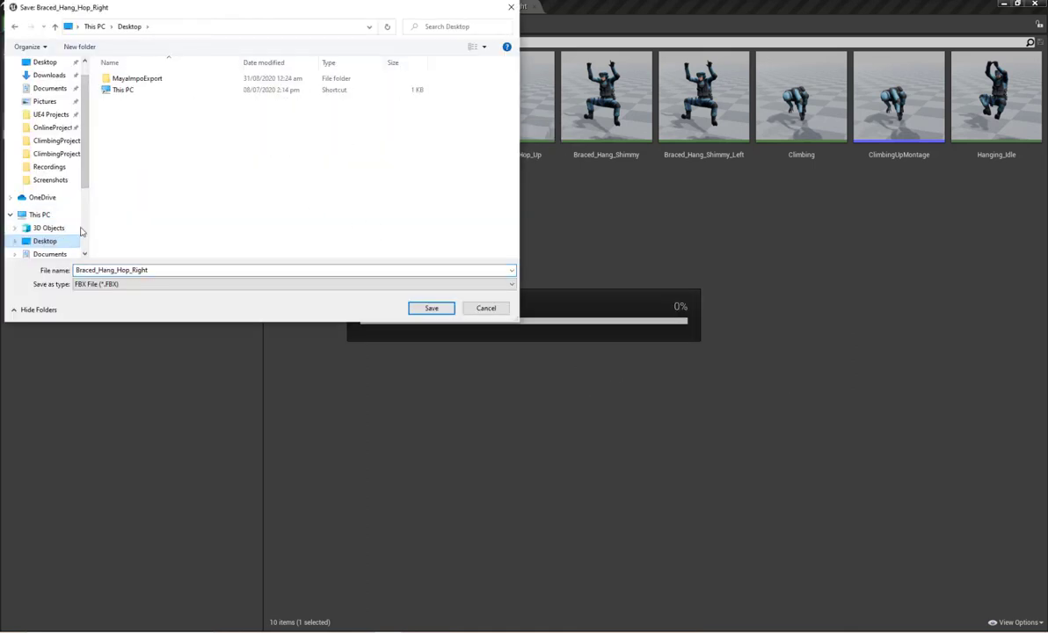
double_click(134, 80)
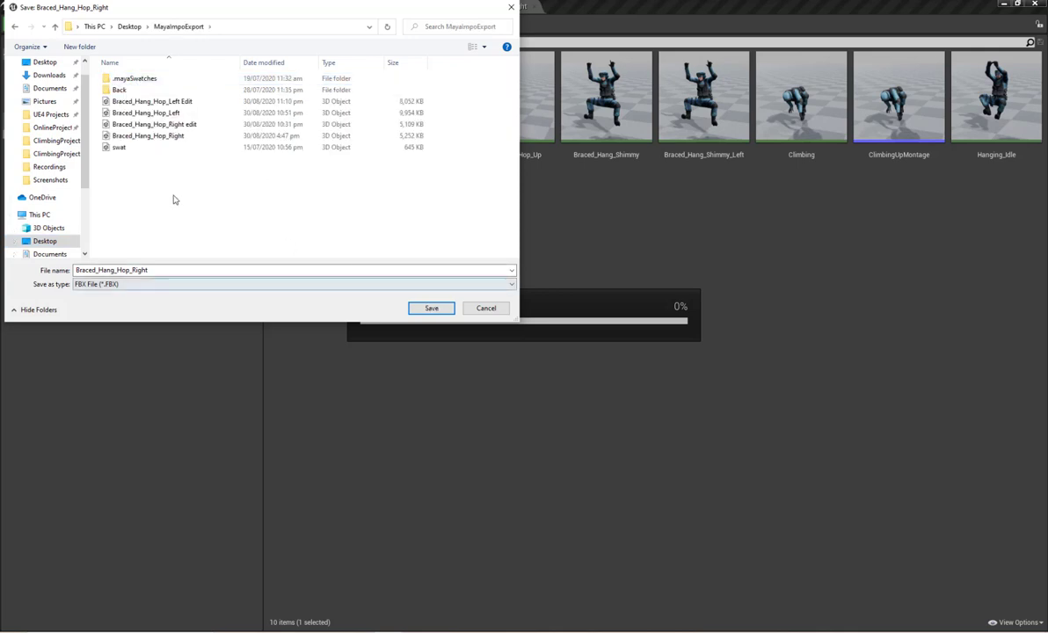
click(430, 308)
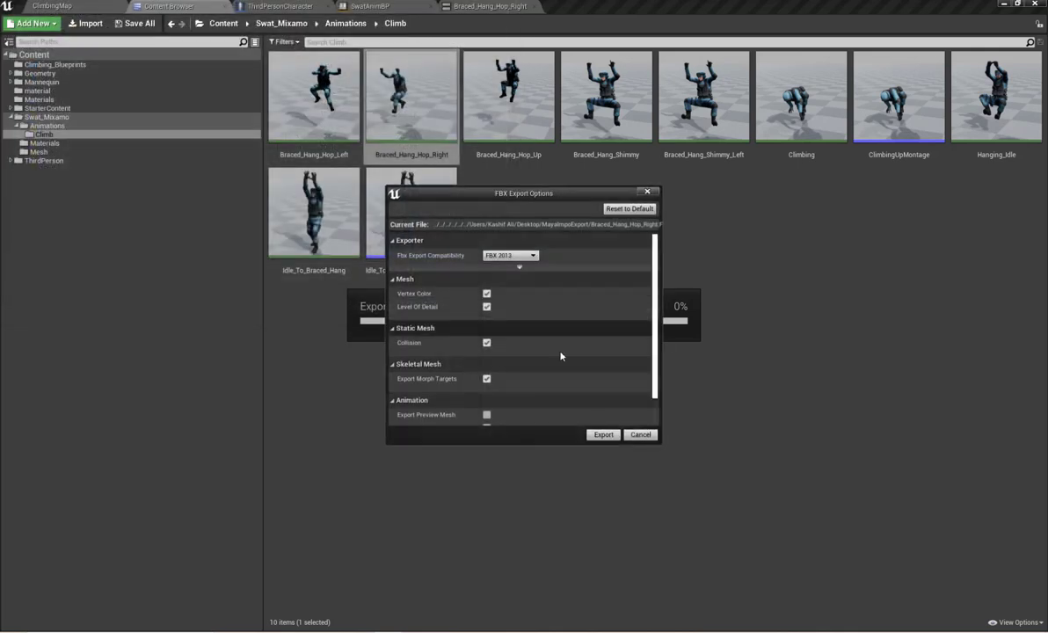
click(601, 434)
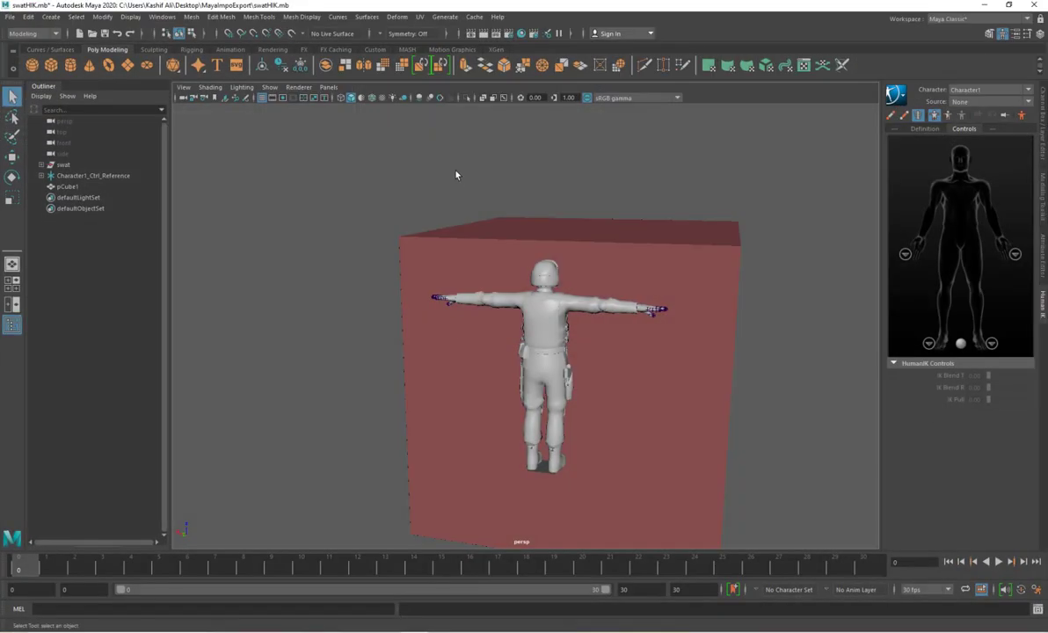
Step: Switch to Maya, import Braced_Hang_Hop_Right.FBX from Desktop/MayaImpoExport into the swatHIK scene and scrub through its frames
alt+drag(456, 175, 506, 286)
scroll(564, 300, up, 3)
scroll(554, 303, down, 8)
scroll(605, 311, up, 4)
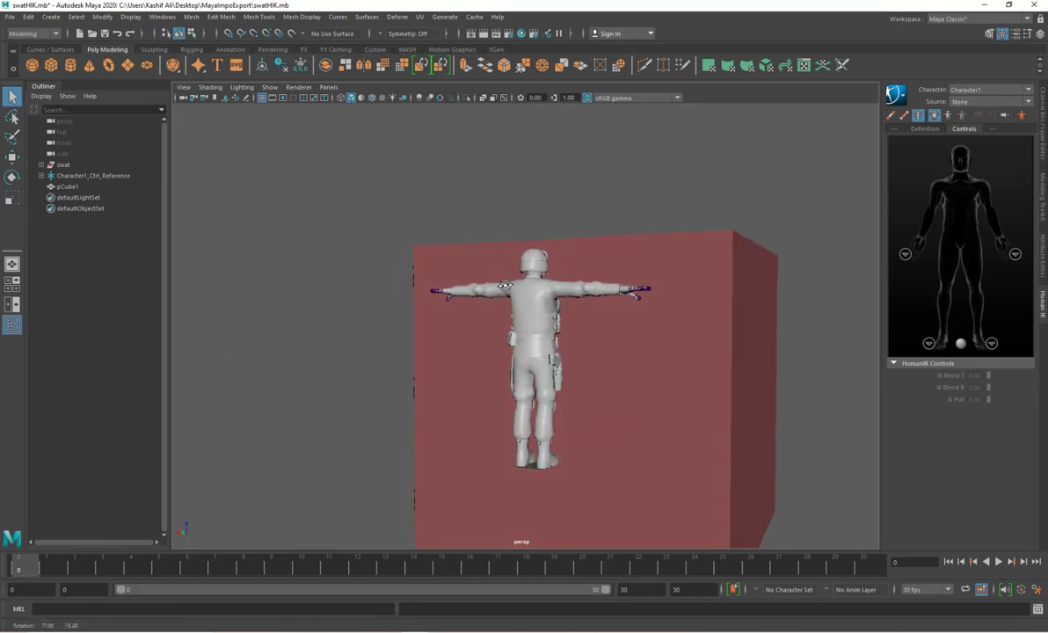
mouse_move(656, 268)
alt+mouse_down()
mouse_move(753, 262)
mouse_move(644, 265)
alt+mouse_up()
scroll(644, 265, down, 5)
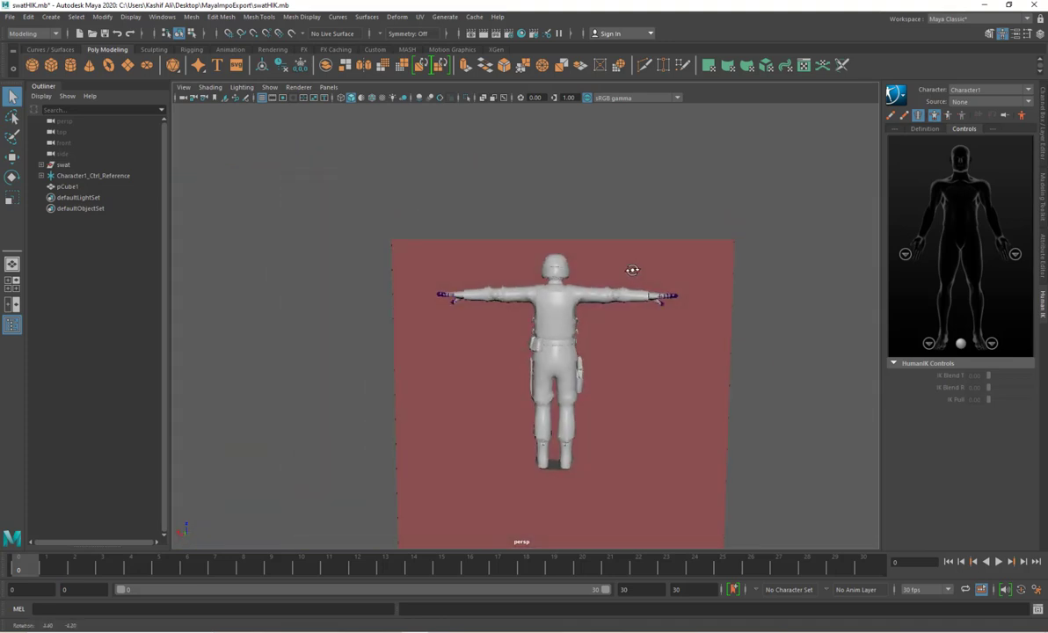
click(7, 17)
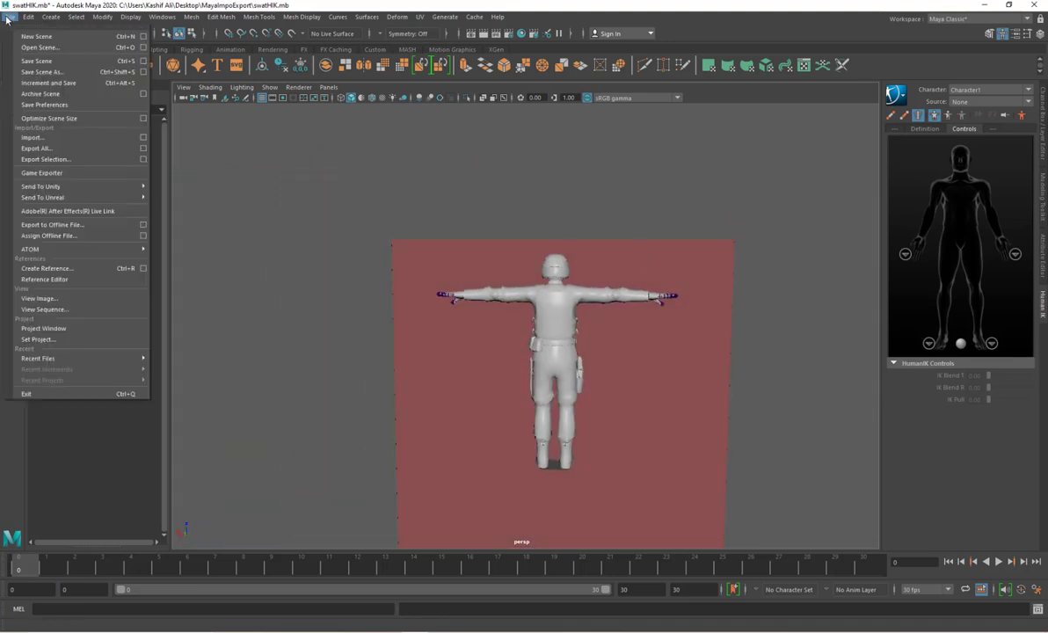
click(33, 138)
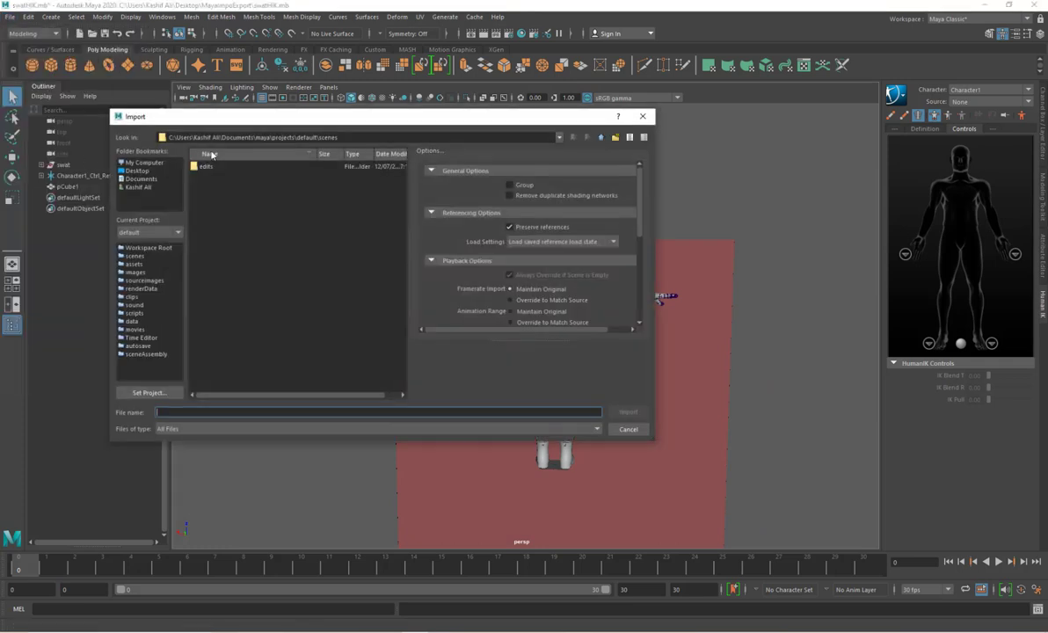
click(139, 171)
double_click(223, 216)
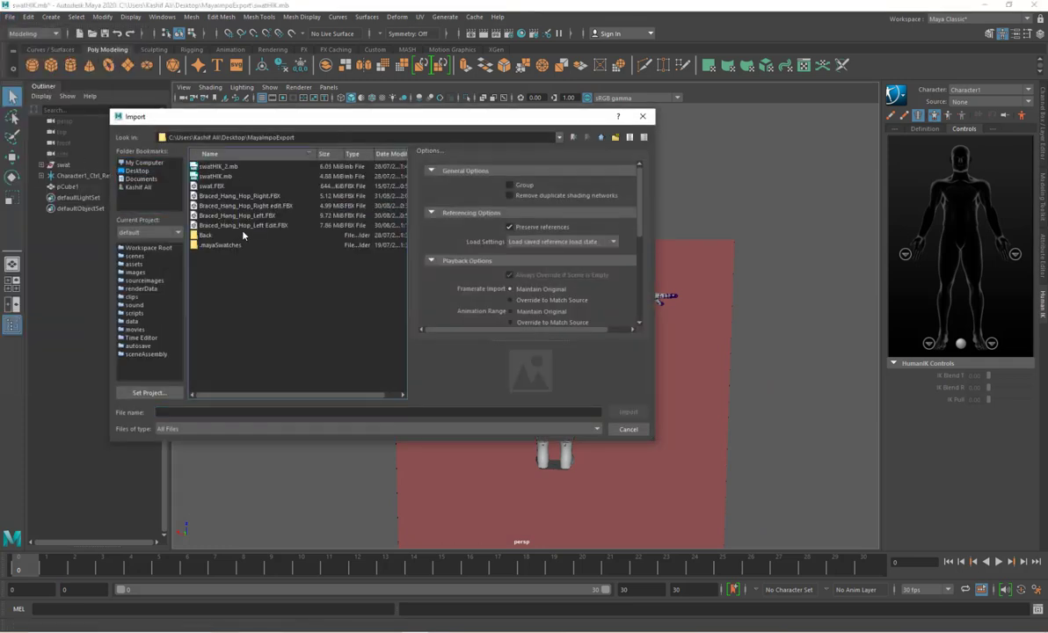
double_click(246, 196)
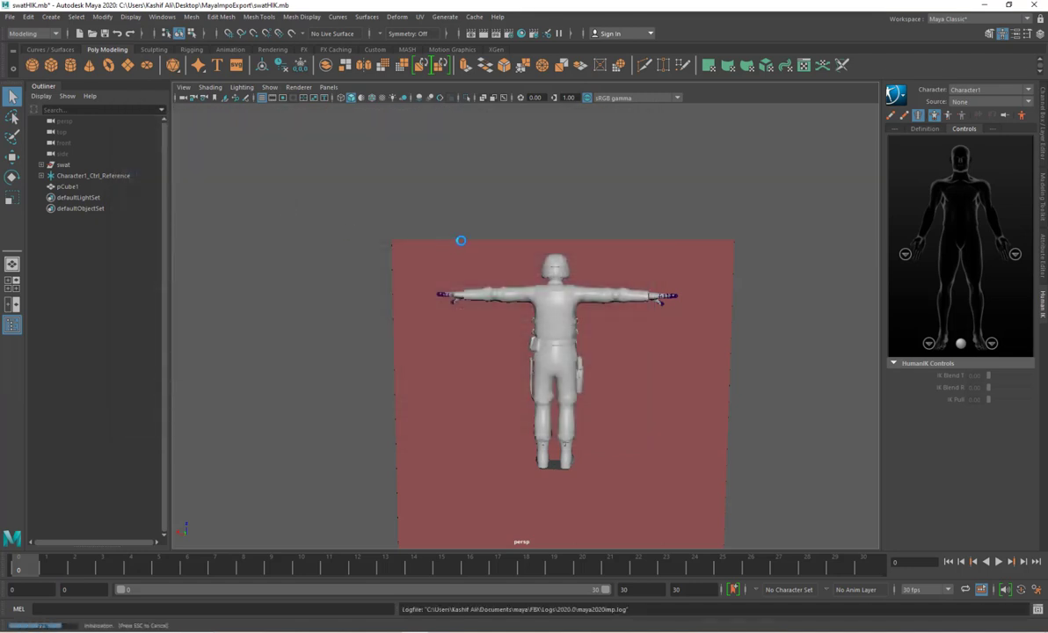
alt+drag(560, 300, 602, 312)
drag(50, 568, 1, 604)
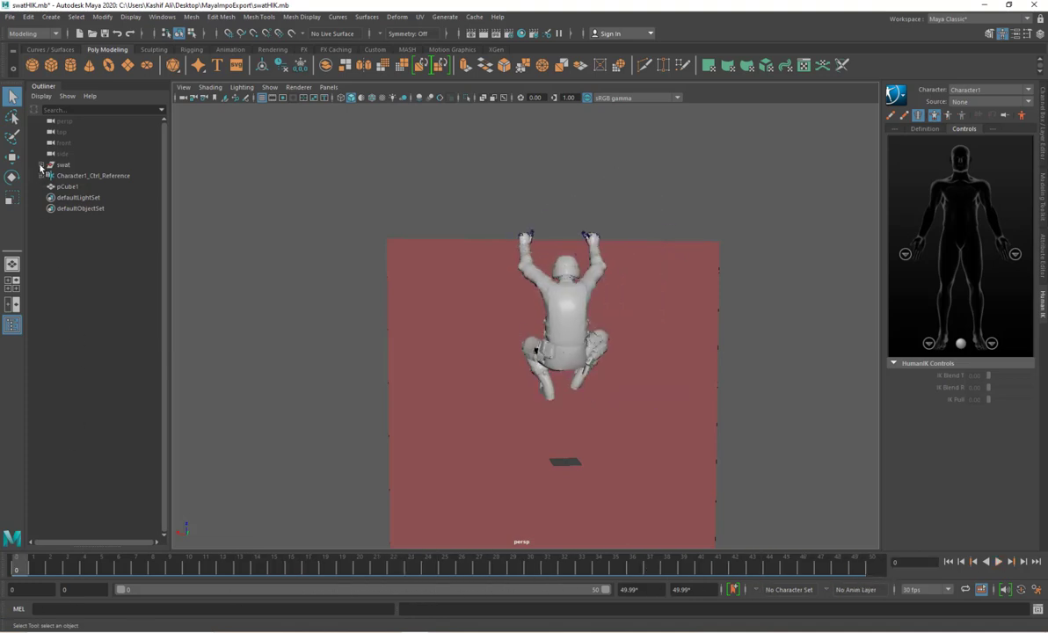
Step: Select the Hips joint under swat and open its animation curves in a widened Graph Editor
click(42, 165)
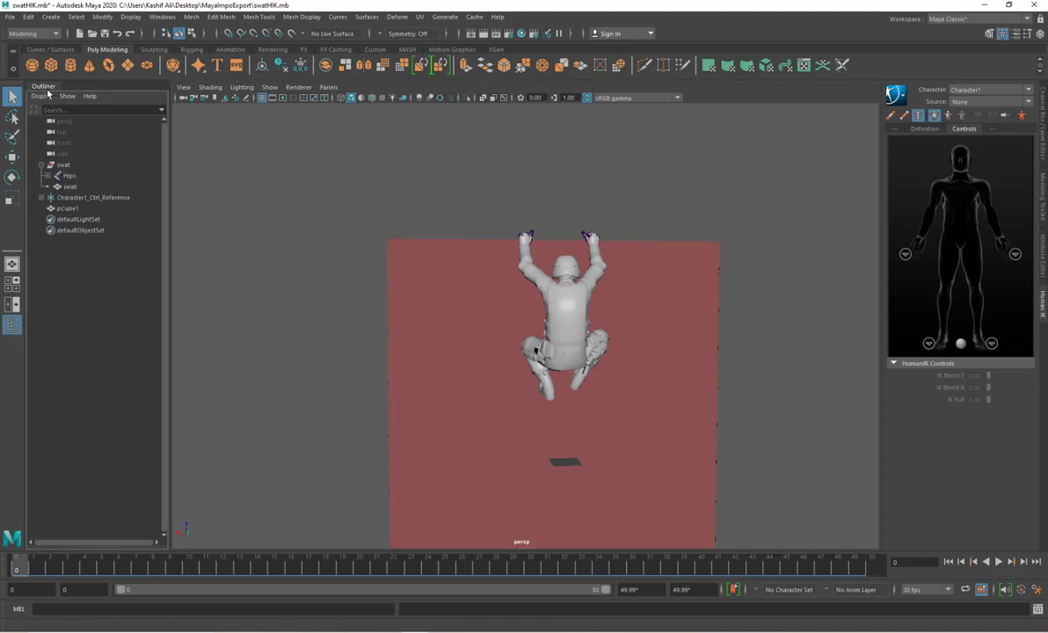
click(71, 176)
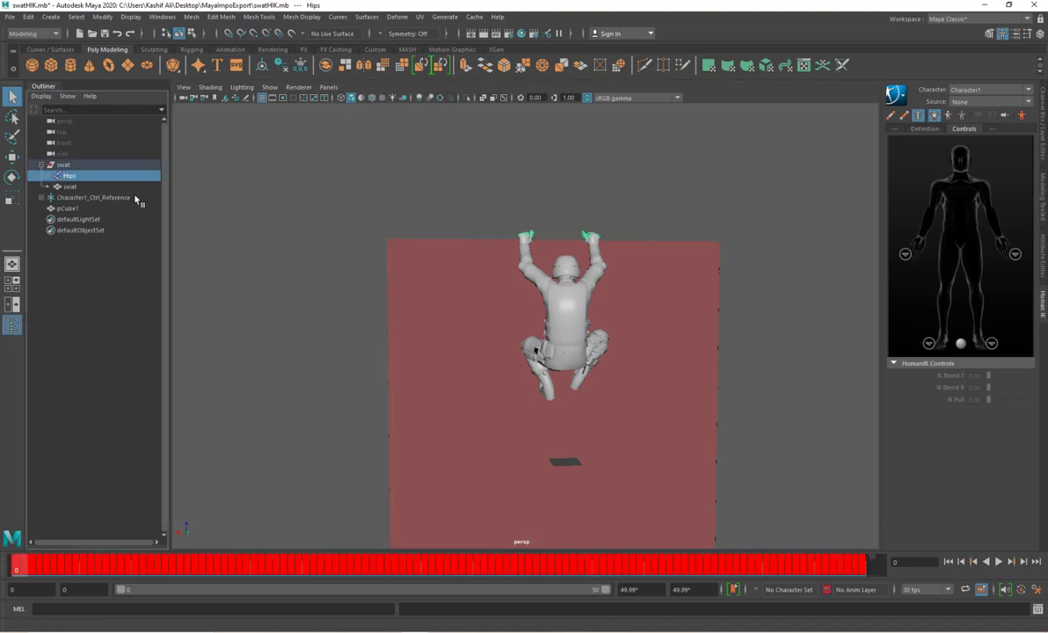
alt+drag(662, 188, 619, 196)
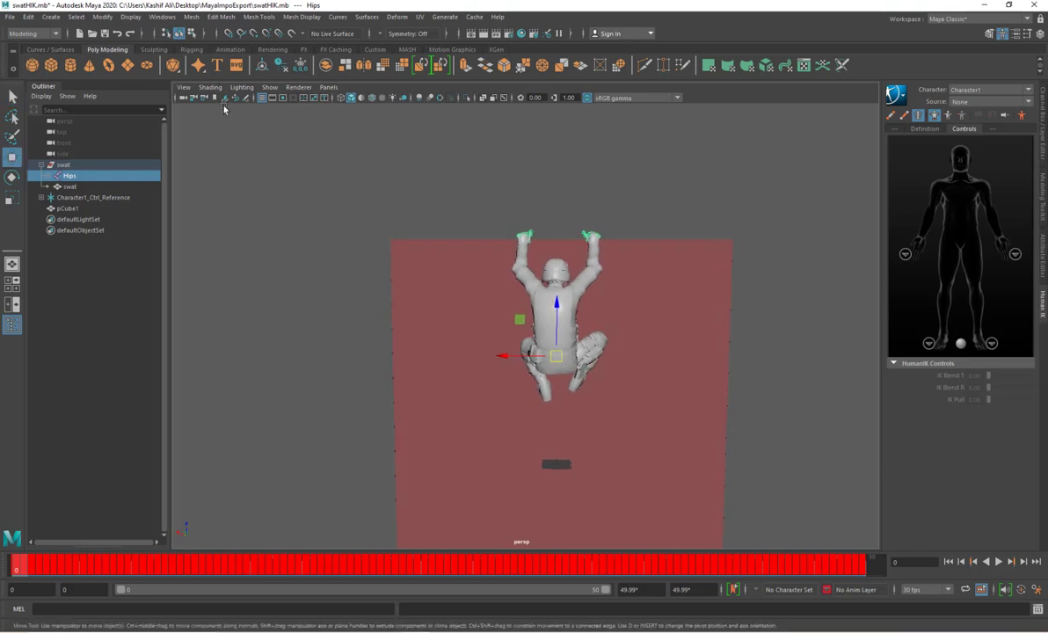
click(158, 17)
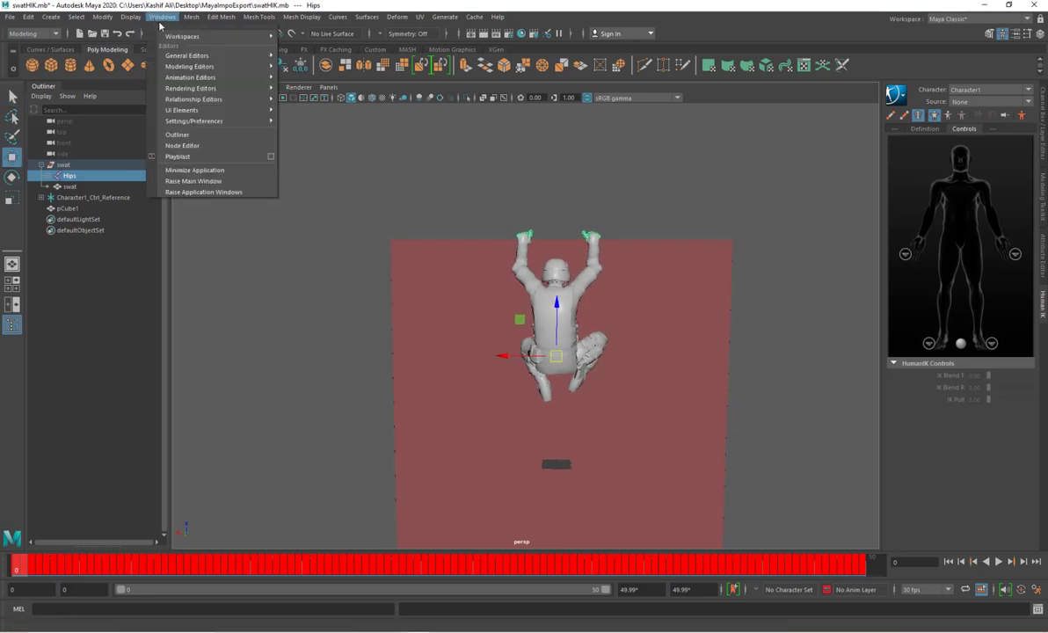
mouse_move(231, 78)
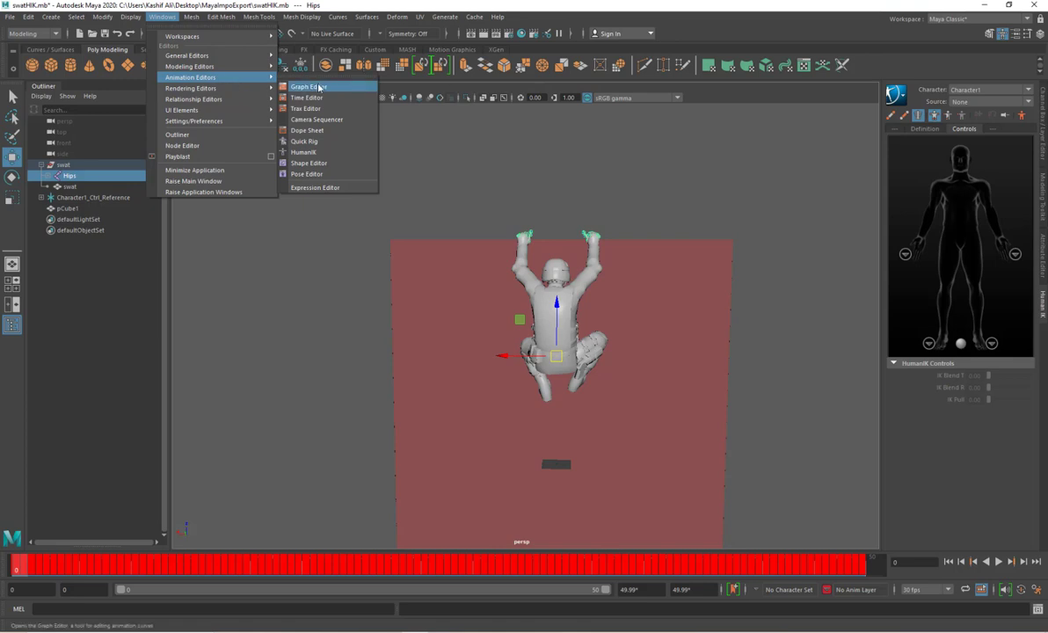
click(318, 87)
drag(807, 254, 554, 137)
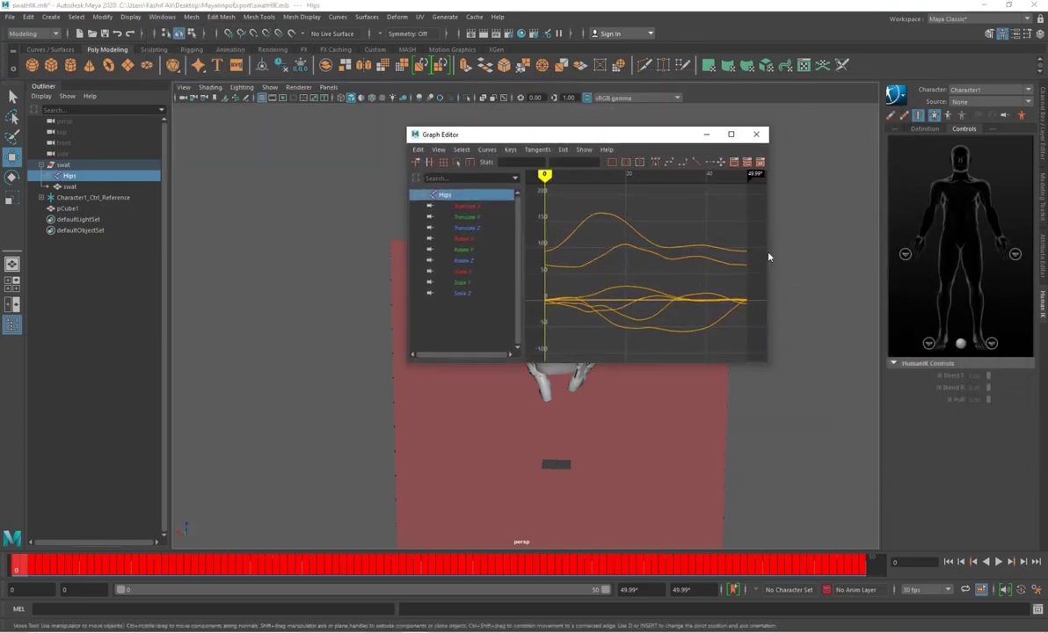
drag(767, 243, 939, 244)
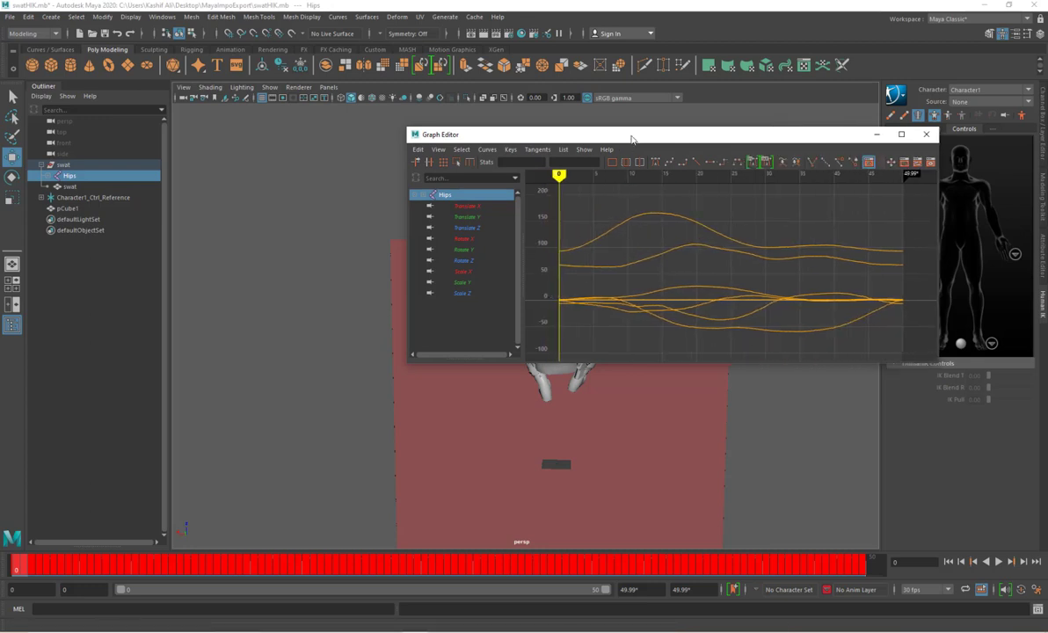
drag(631, 138, 517, 141)
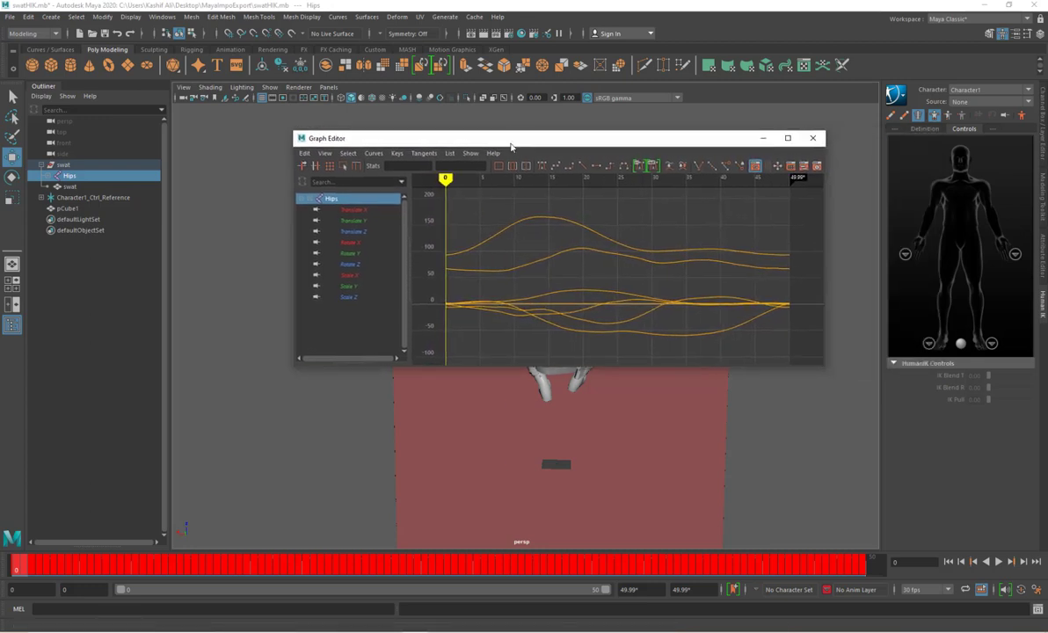
Step: Set all Translate X keys of the Hips to 0 and check the hop along the timeline
click(350, 211)
scroll(477, 244, down, 4)
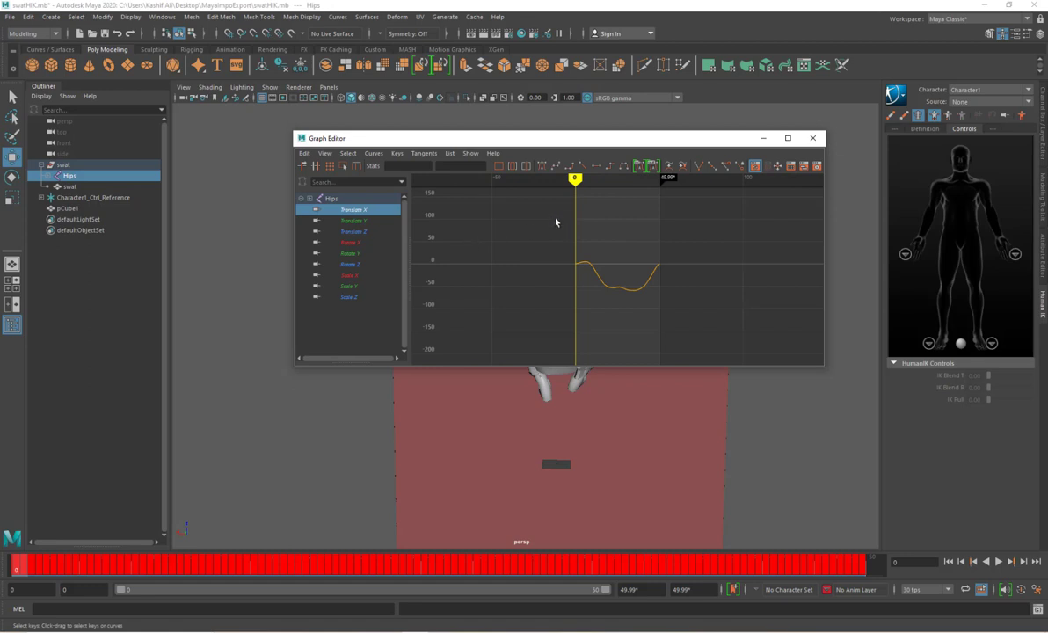
drag(555, 222, 704, 319)
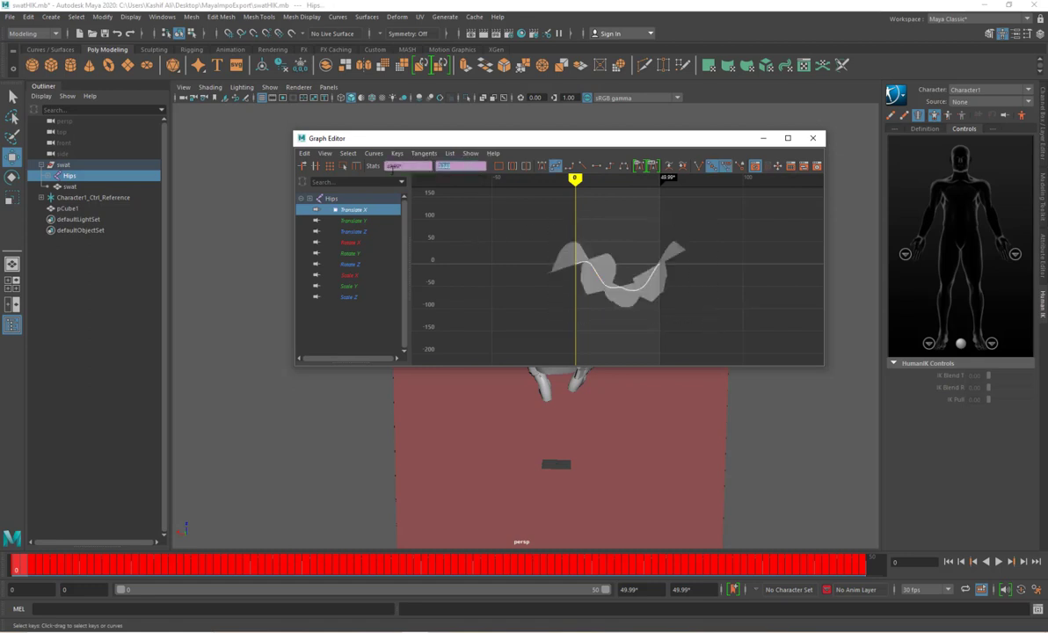
text(0)
key(Return)
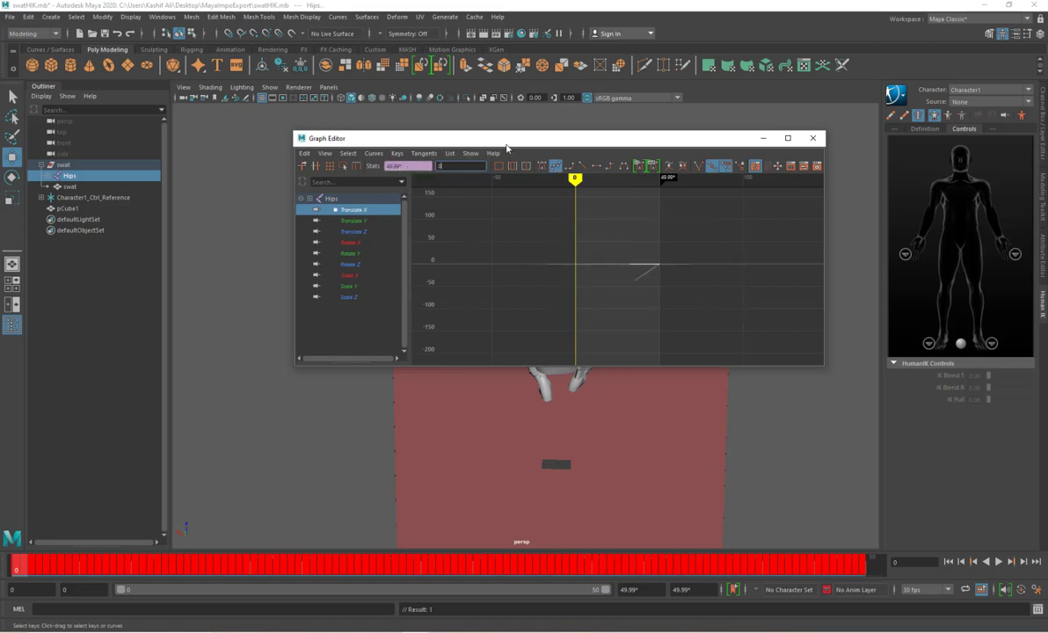
drag(506, 148, 942, 200)
mouse_move(23, 567)
mouse_down()
mouse_move(273, 567)
mouse_move(634, 543)
mouse_move(761, 569)
mouse_move(876, 566)
mouse_move(26, 568)
mouse_move(257, 568)
mouse_move(504, 591)
mouse_move(73, 576)
mouse_move(400, 589)
mouse_move(701, 578)
mouse_move(3, 574)
mouse_up()
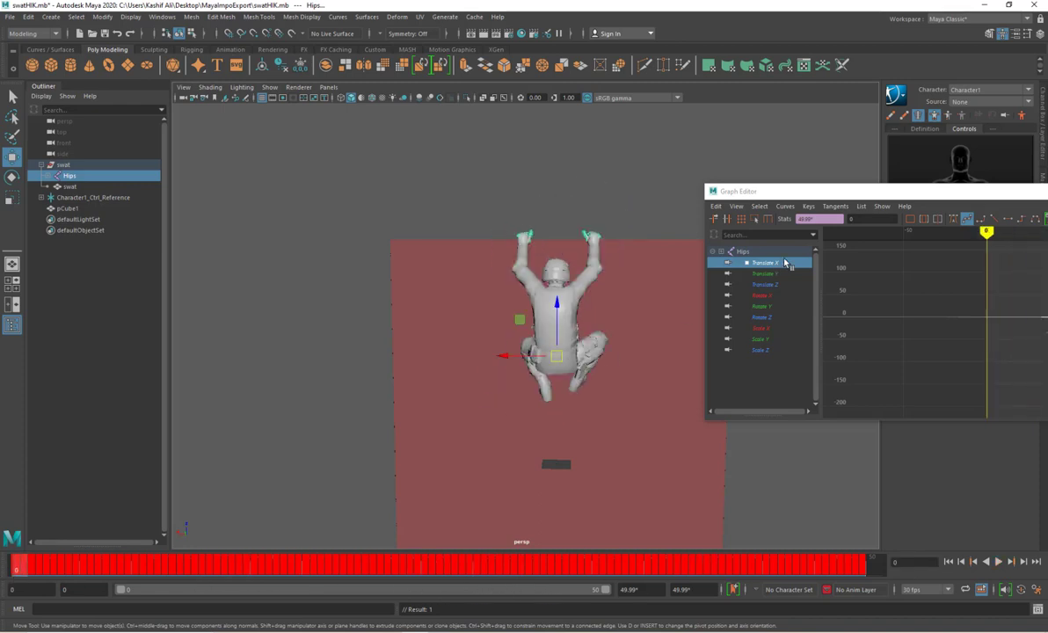
Step: Lower the whole Hips Translate Z curve by about 9 units, check the first frames, and minimize the Graph Editor
drag(817, 192, 748, 166)
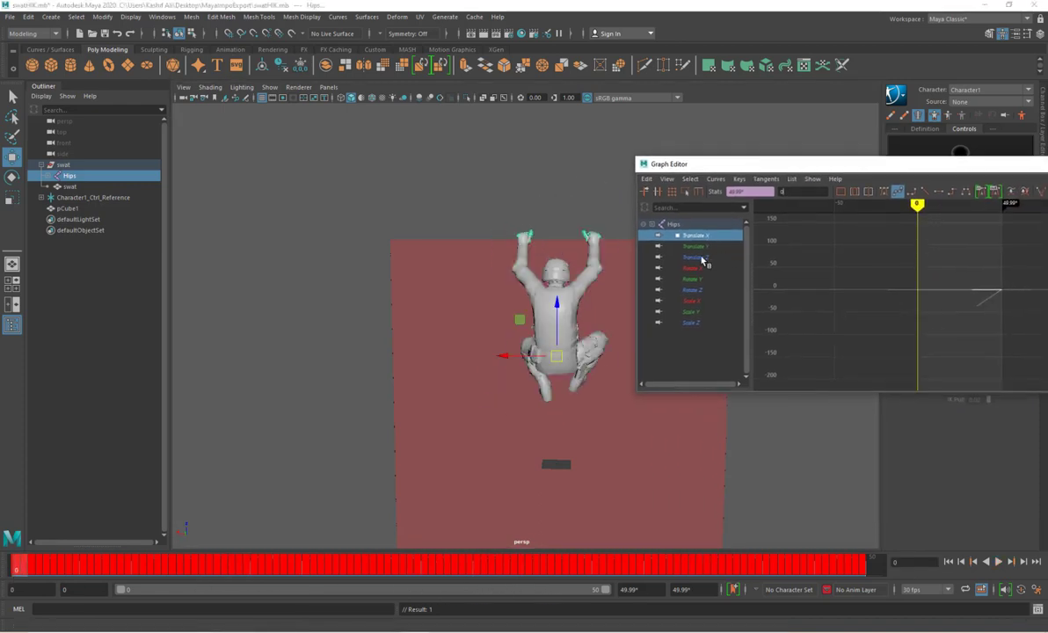
alt+middle_drag(495, 274, 362, 264)
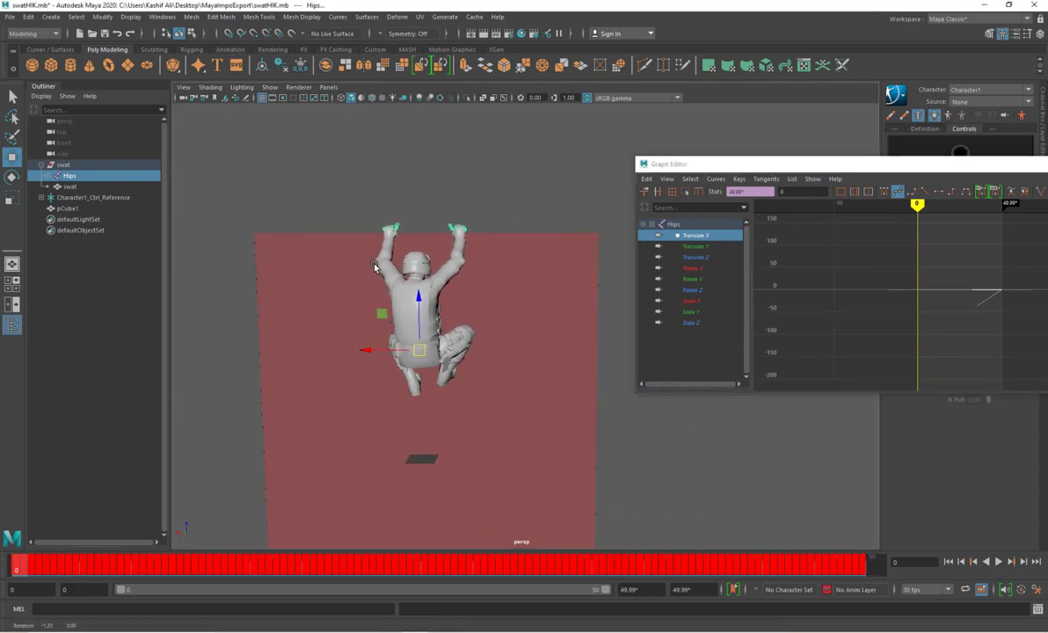
drag(852, 168, 786, 163)
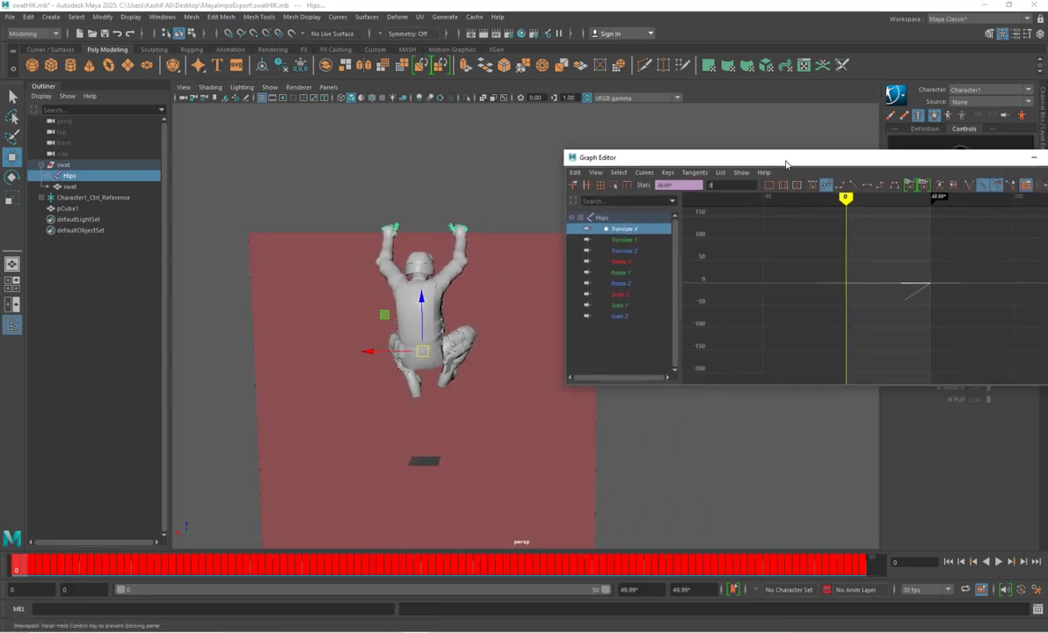
click(624, 251)
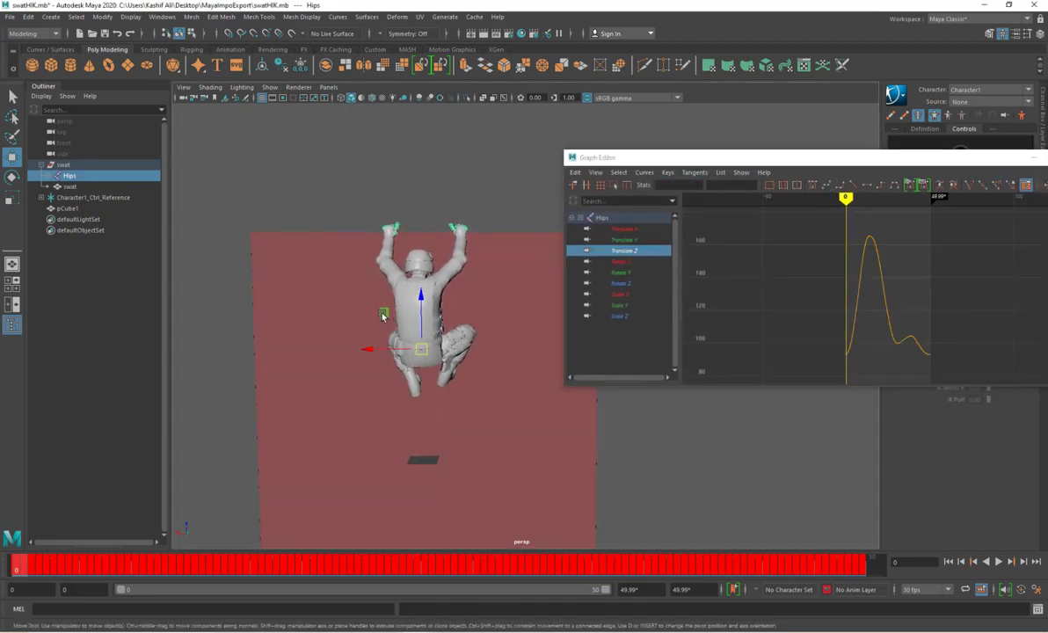
scroll(899, 290, down, 2)
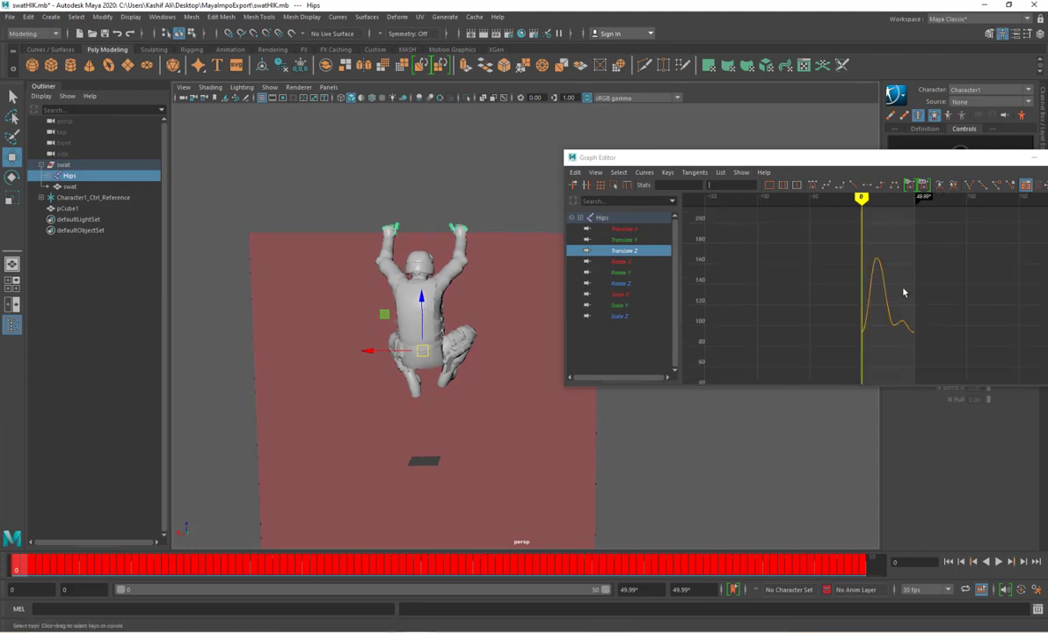
scroll(903, 292, up, 2)
scroll(903, 292, down, 2)
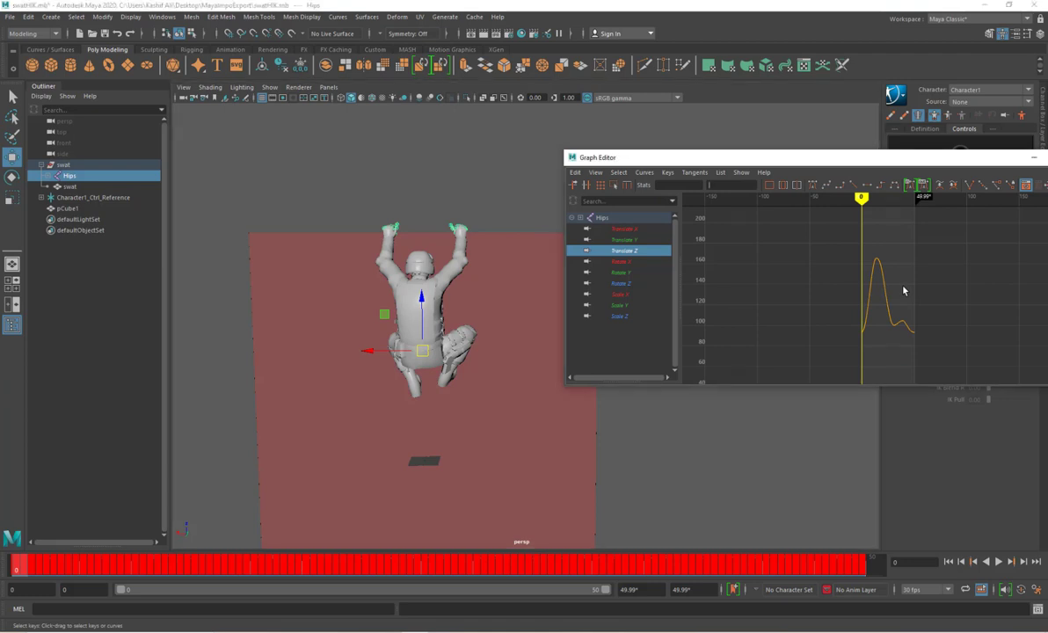
drag(862, 293, 935, 355)
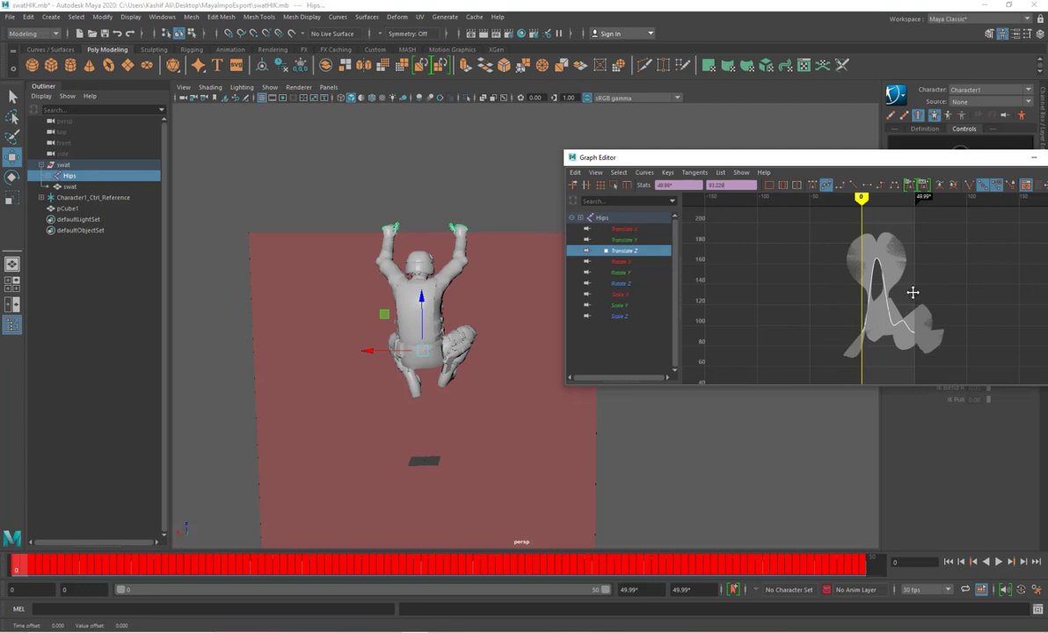
middle_drag(913, 292, 912, 300)
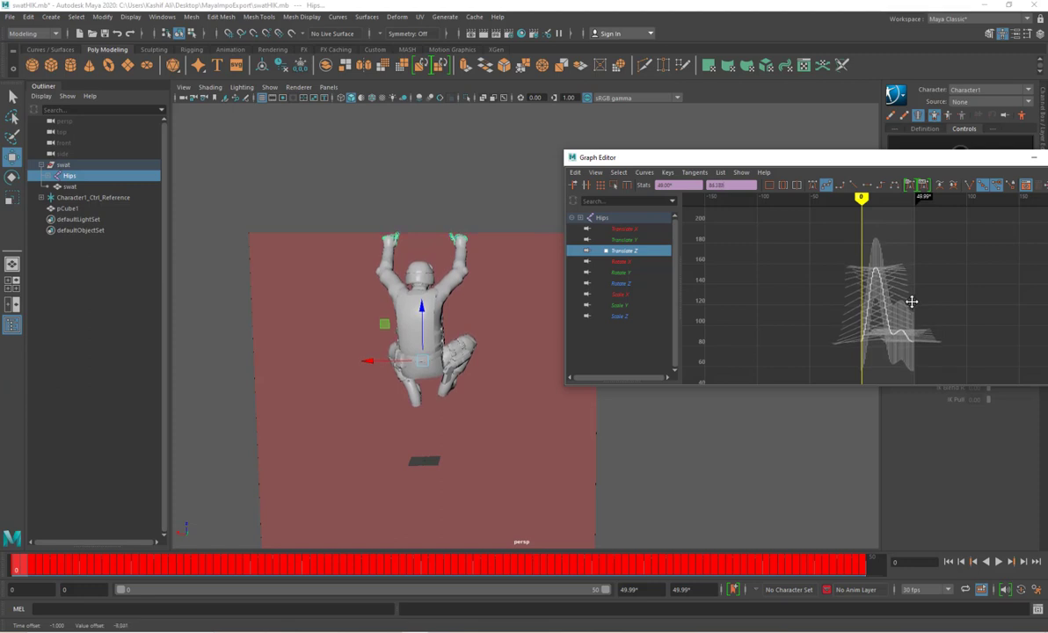
click(25, 571)
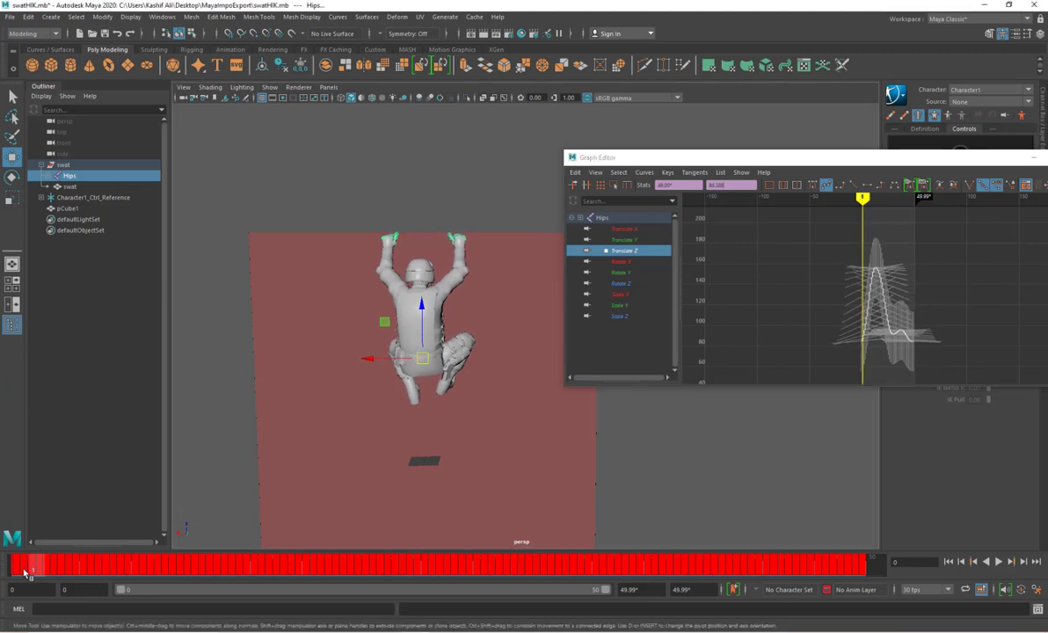
mouse_move(26, 571)
mouse_down()
mouse_move(210, 595)
mouse_move(683, 601)
mouse_move(619, 582)
mouse_move(5, 536)
mouse_move(307, 582)
mouse_move(737, 569)
mouse_move(13, 569)
mouse_up()
drag(963, 164, 839, 175)
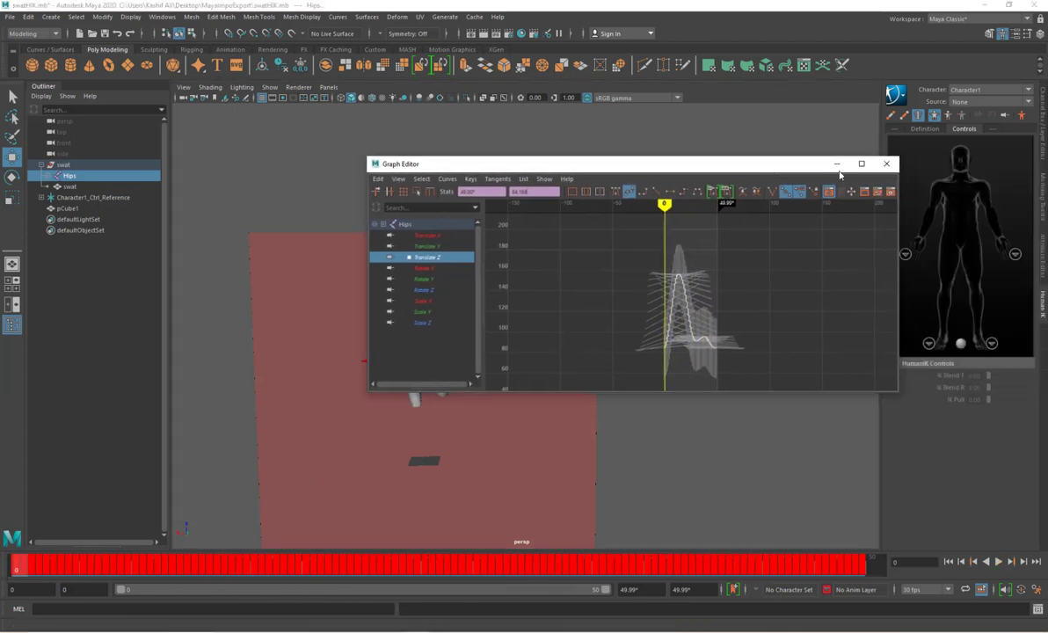
click(839, 164)
Step: Clear the selection and bake Character1's edited motion onto its skeleton with HumanIK
alt+drag(564, 265, 628, 212)
click(604, 228)
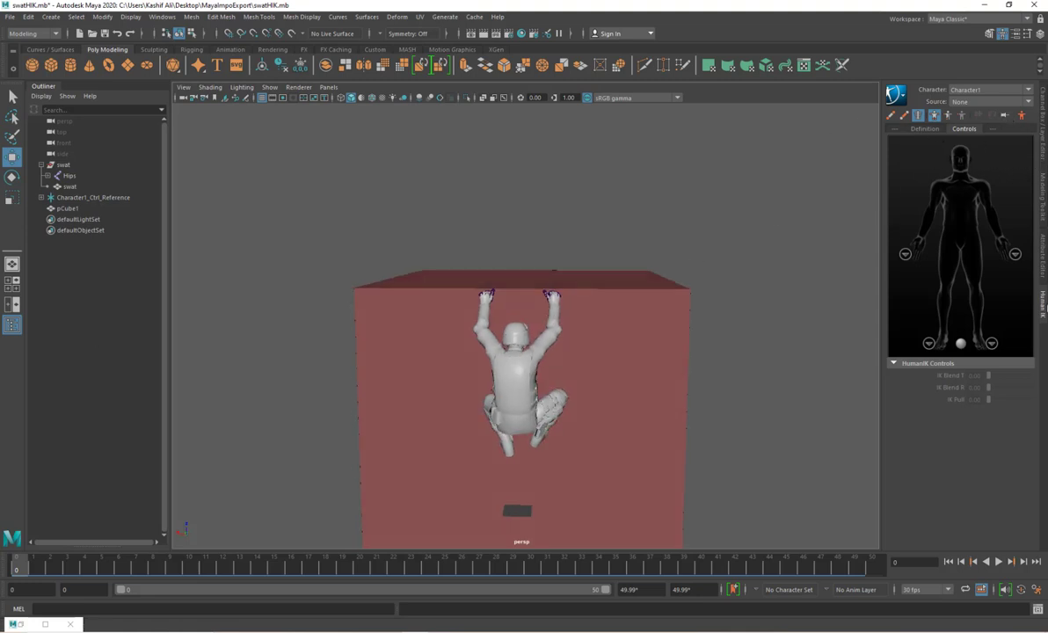
click(903, 103)
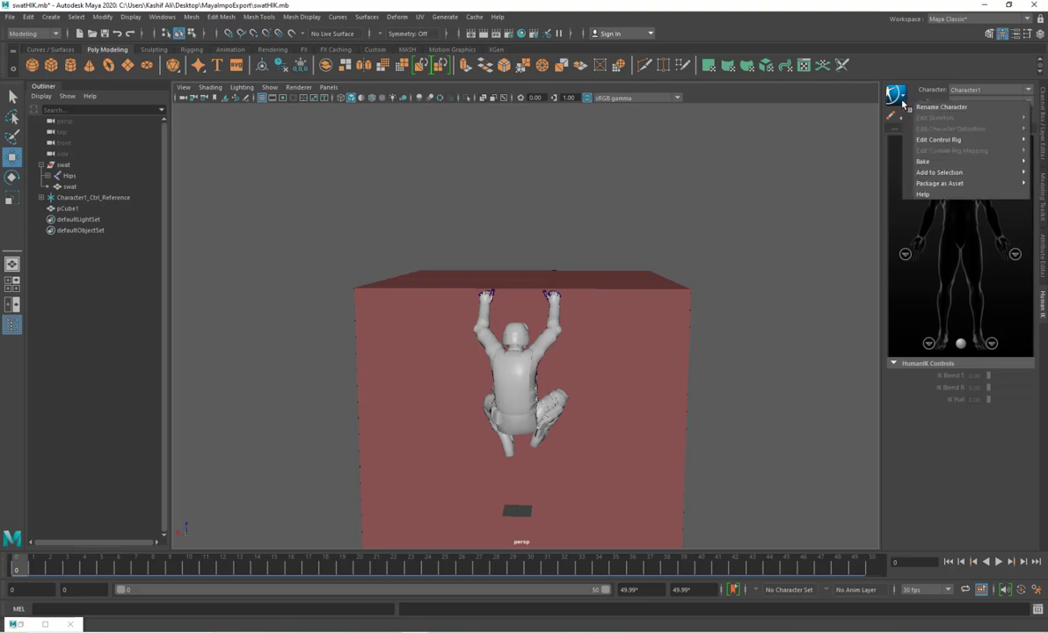
mouse_move(939, 164)
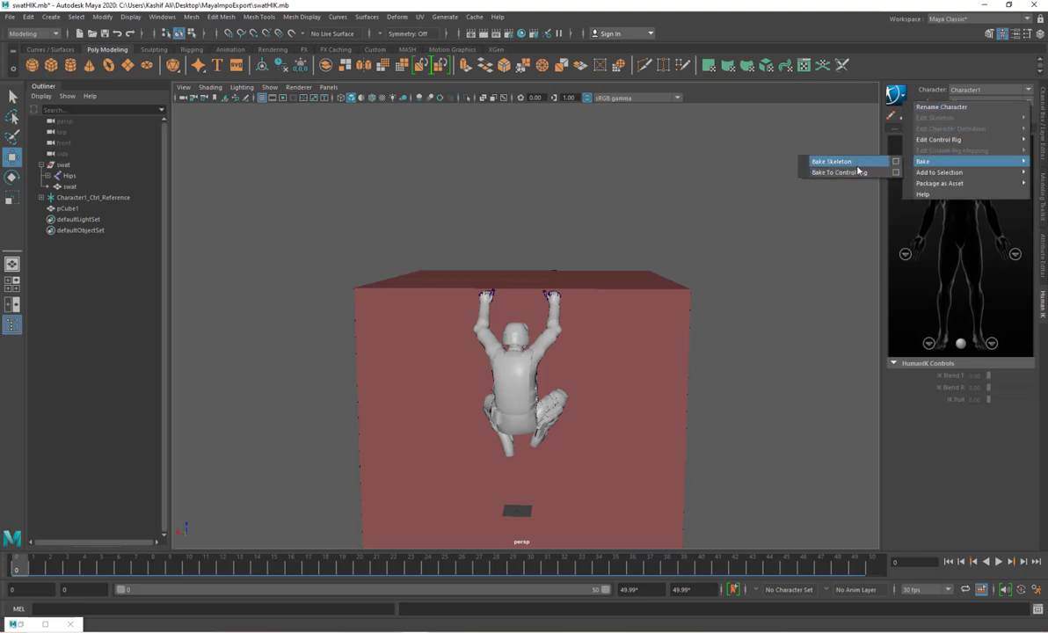
click(802, 161)
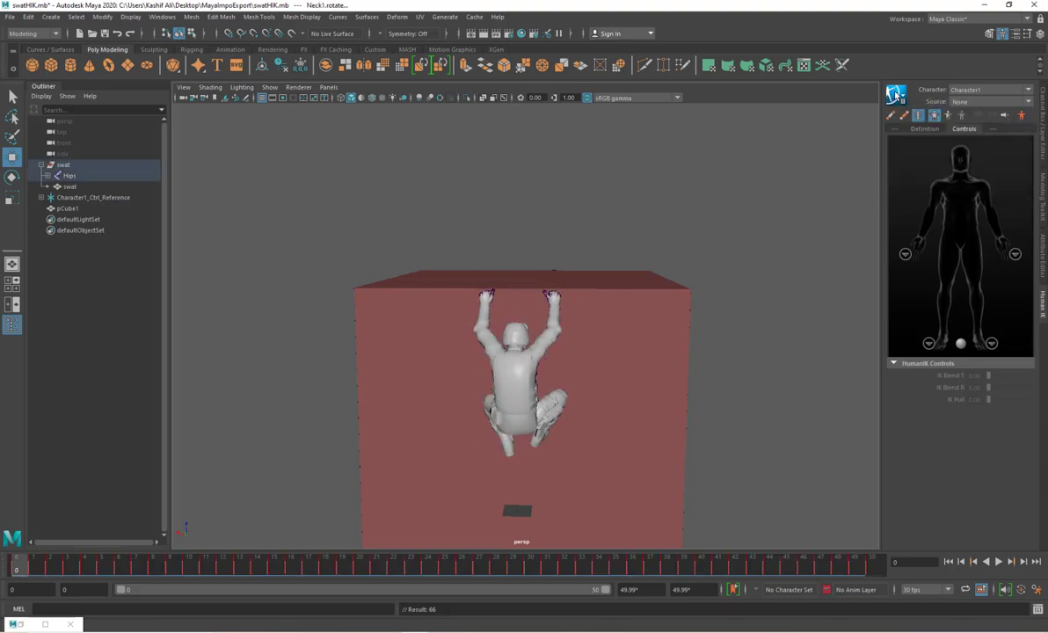
Step: Bake Character1's animation to the HumanIK control rig and check it on the timeline
click(895, 95)
mouse_move(919, 153)
click(818, 161)
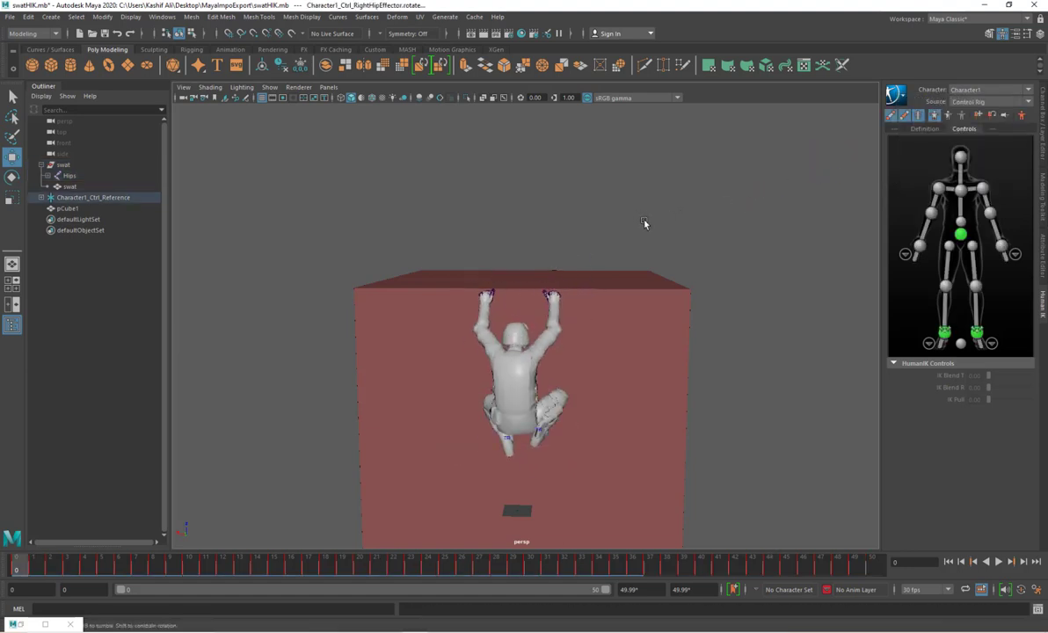
mouse_move(643, 223)
alt+mouse_down()
mouse_move(725, 222)
mouse_move(641, 218)
mouse_move(636, 238)
alt+mouse_up()
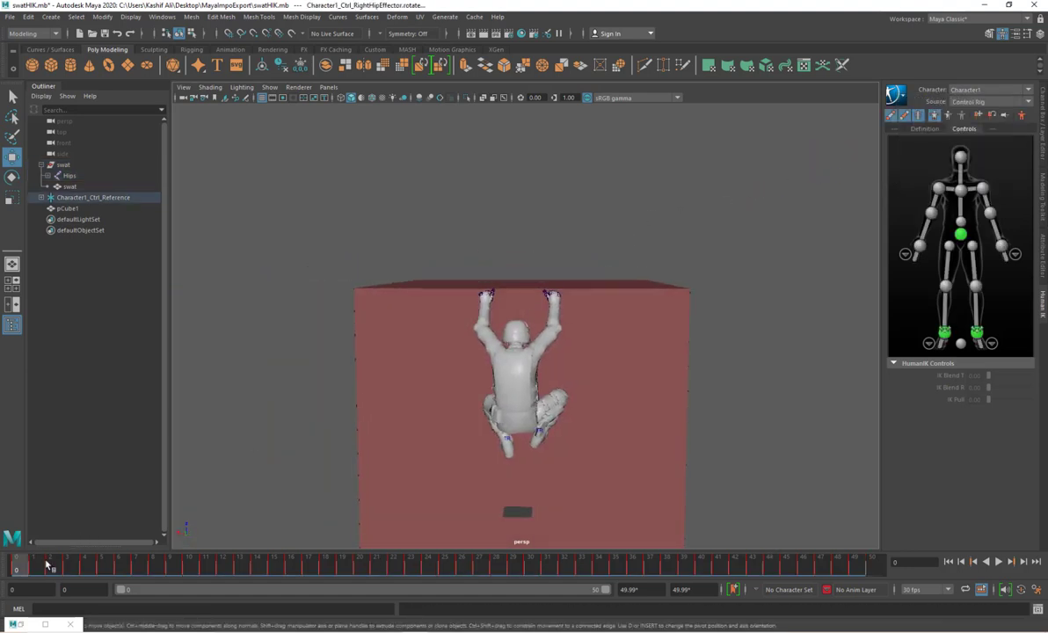
mouse_move(30, 565)
mouse_down()
mouse_move(853, 577)
mouse_move(1, 579)
mouse_up()
Step: Try raising the hips effector and moving the right wrist effector sideways, and scrub back to frame 0
click(962, 235)
alt+drag(632, 259, 584, 273)
drag(528, 369, 532, 345)
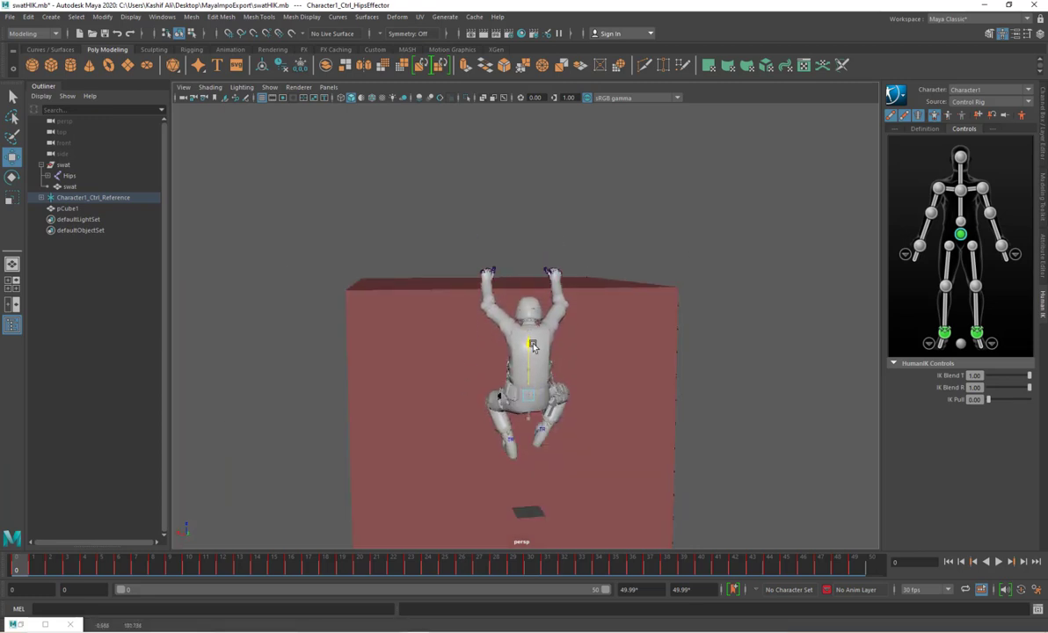
click(920, 247)
drag(504, 291, 466, 284)
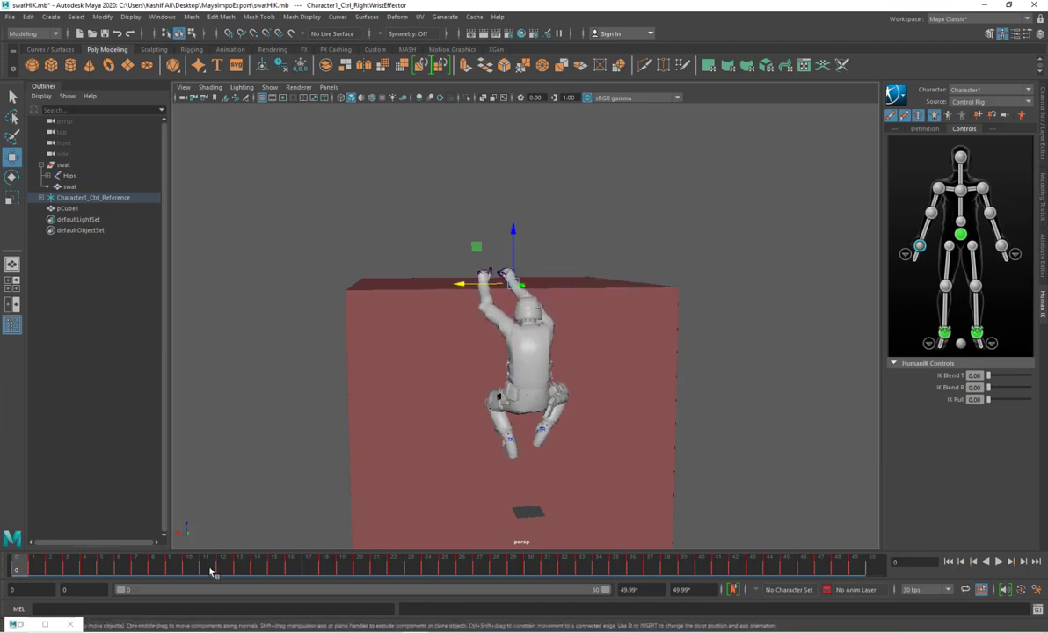
drag(211, 569, 16, 567)
Step: Select all full-body controls of Character1 and create an animation layer from the selection
scroll(758, 404, down, 3)
alt+drag(757, 405, 742, 425)
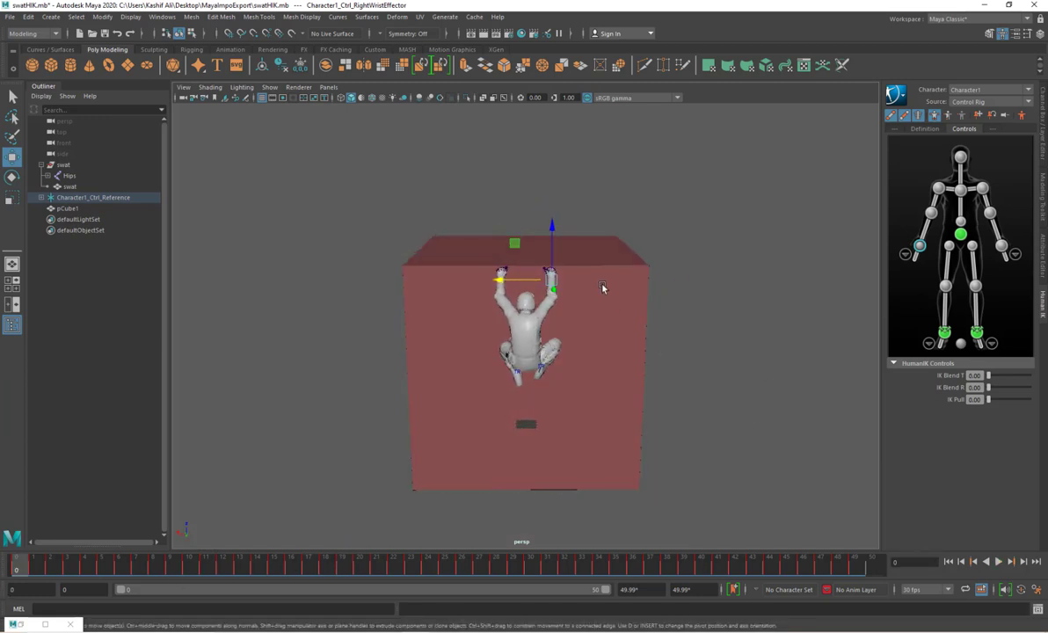
scroll(604, 290, up, 7)
alt+middle_drag(690, 281, 673, 349)
scroll(673, 349, down, 4)
scroll(673, 349, down, 2)
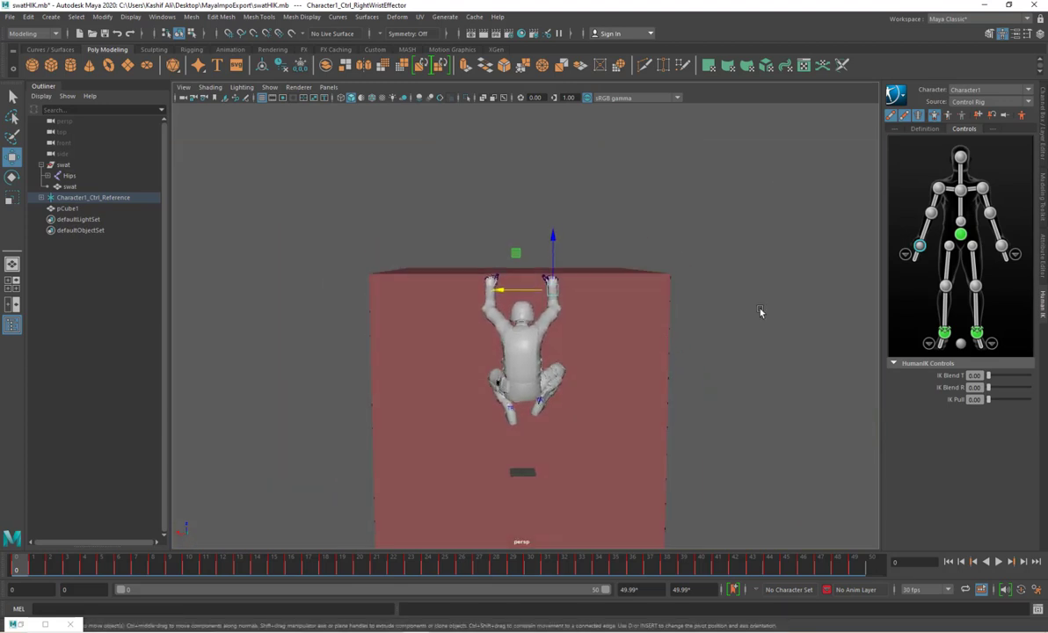
double_click(923, 158)
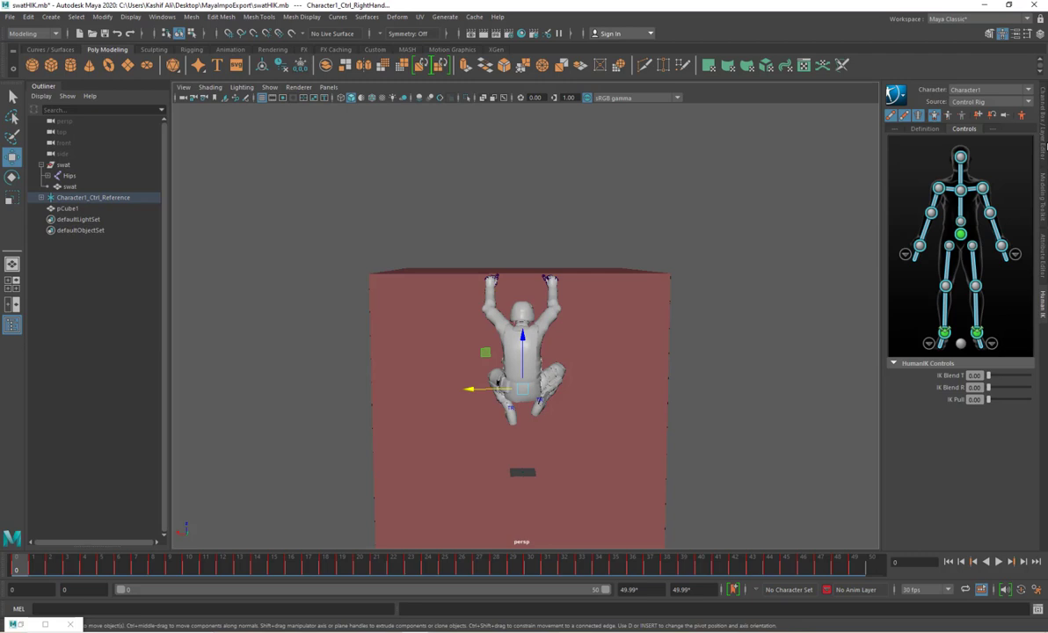
click(1044, 132)
click(943, 422)
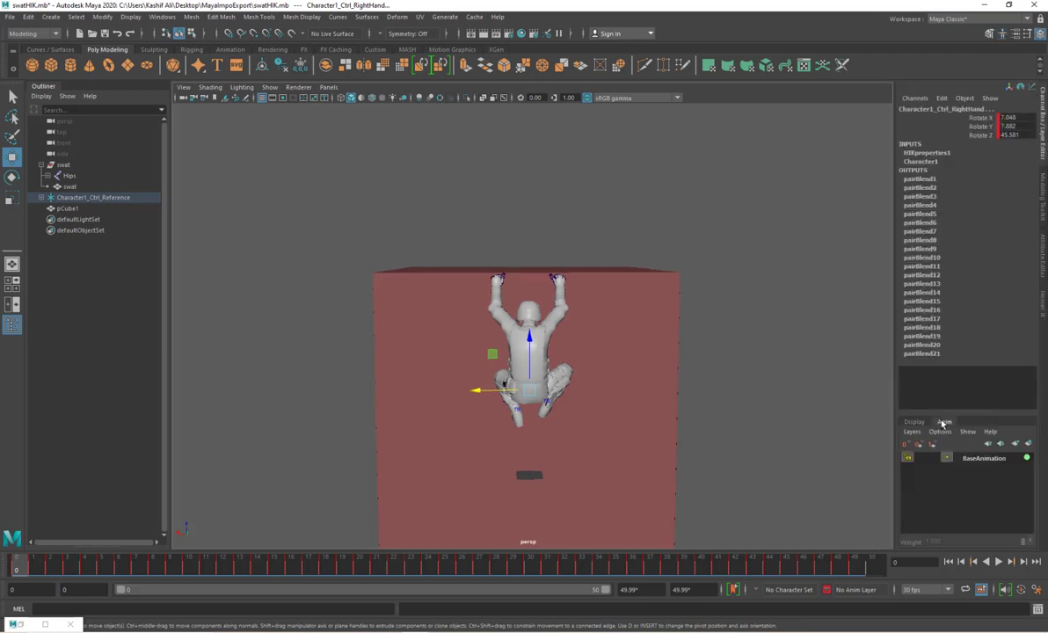
click(1030, 447)
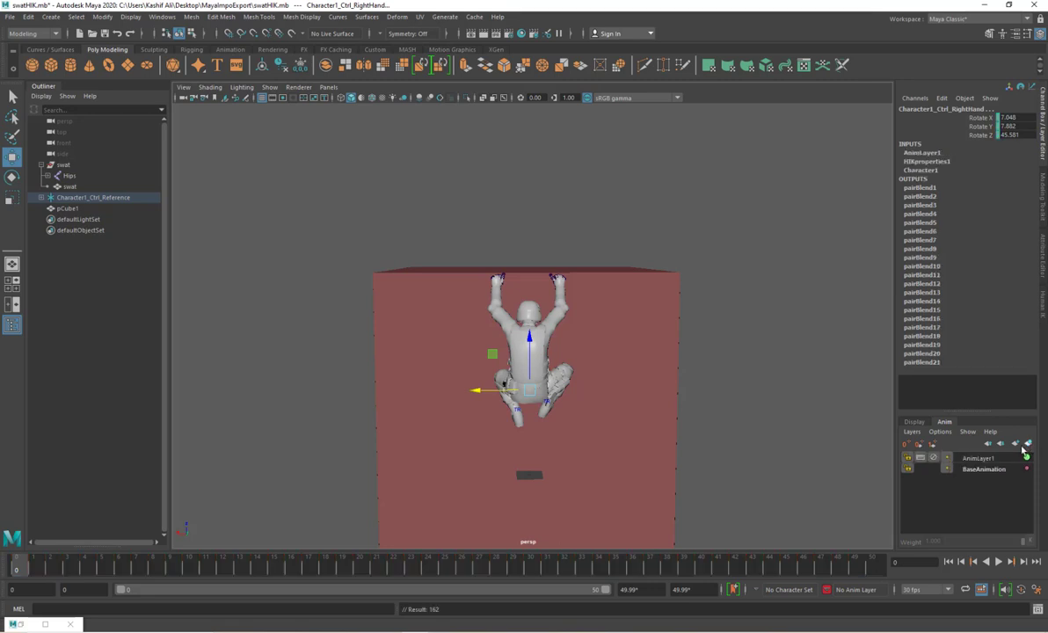
Step: Make AnimLayer1 the active animation layer, show Character1's HumanIK controls and clear the selection
click(967, 457)
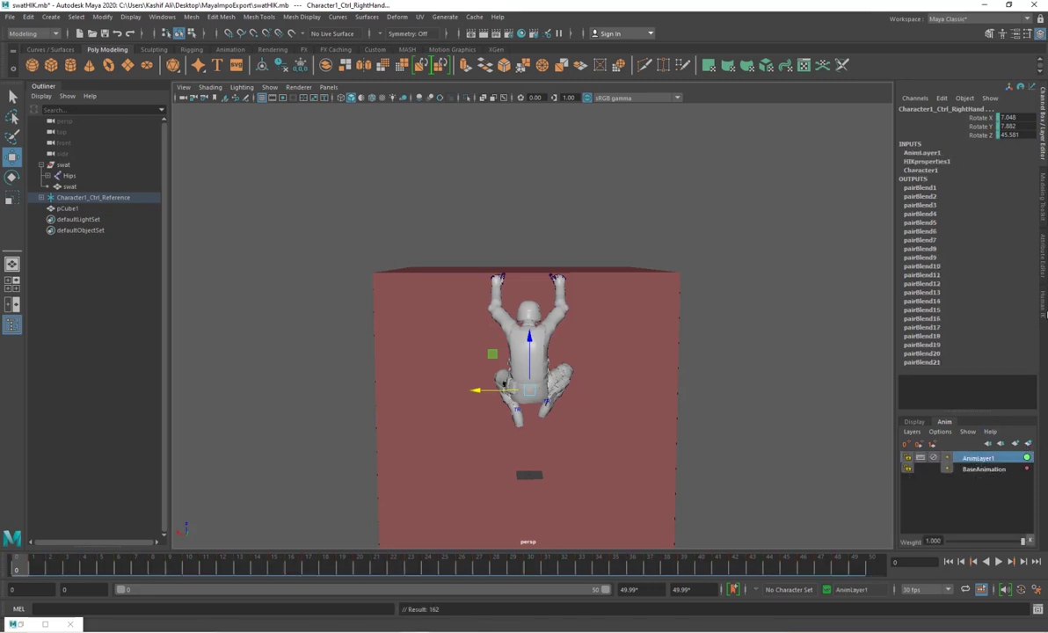
click(1043, 308)
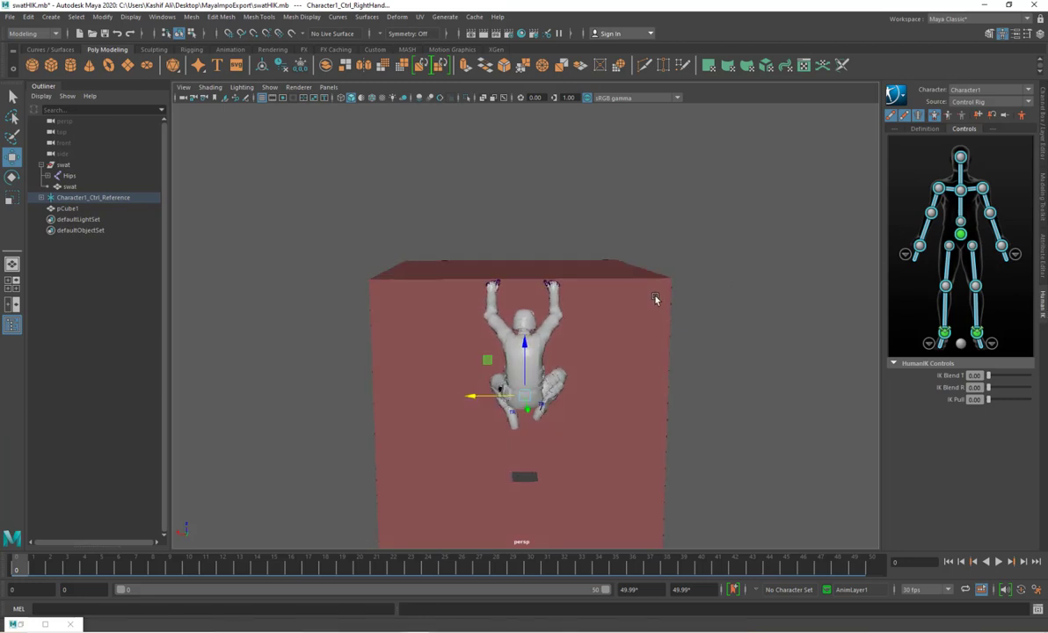
scroll(669, 391, up, 4)
alt+drag(669, 393, 690, 362)
scroll(686, 354, down, 3)
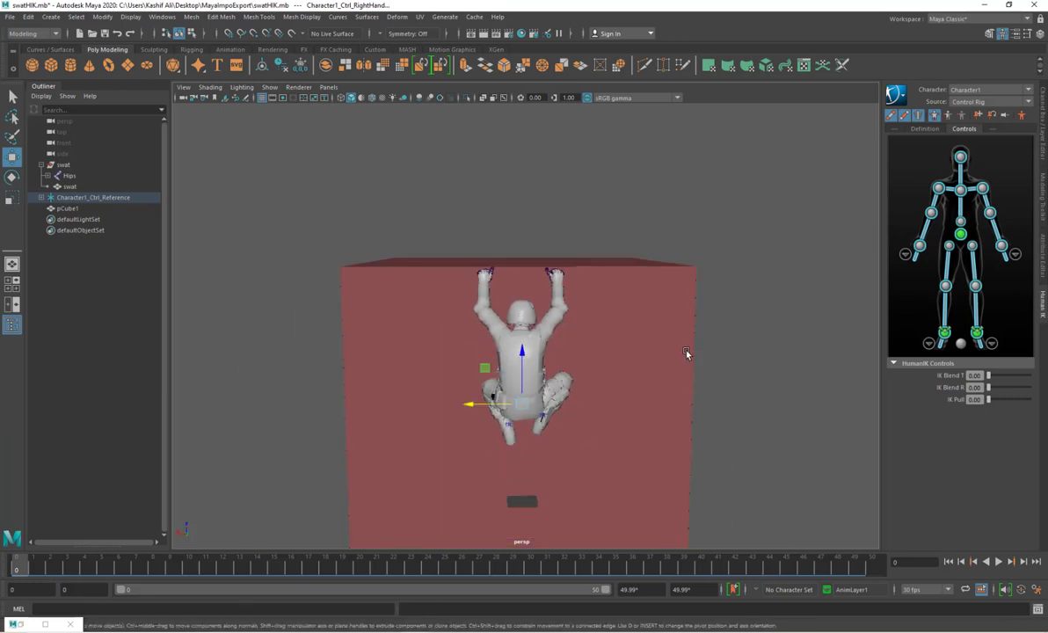
click(837, 217)
Step: Move Character1's right and left wrist effectors sideways towards each other along the ledge at frame 0
alt+drag(555, 240, 560, 274)
scroll(585, 318, up, 3)
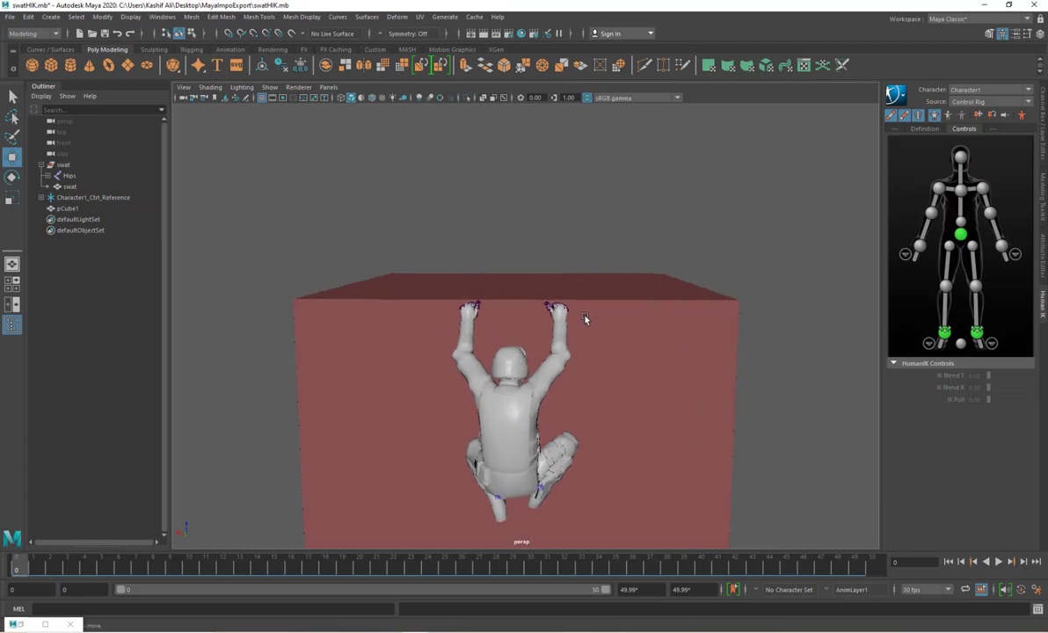
mouse_move(586, 318)
alt+mouse_down()
mouse_move(589, 309)
mouse_move(586, 320)
alt+mouse_up()
scroll(587, 322, down, 4)
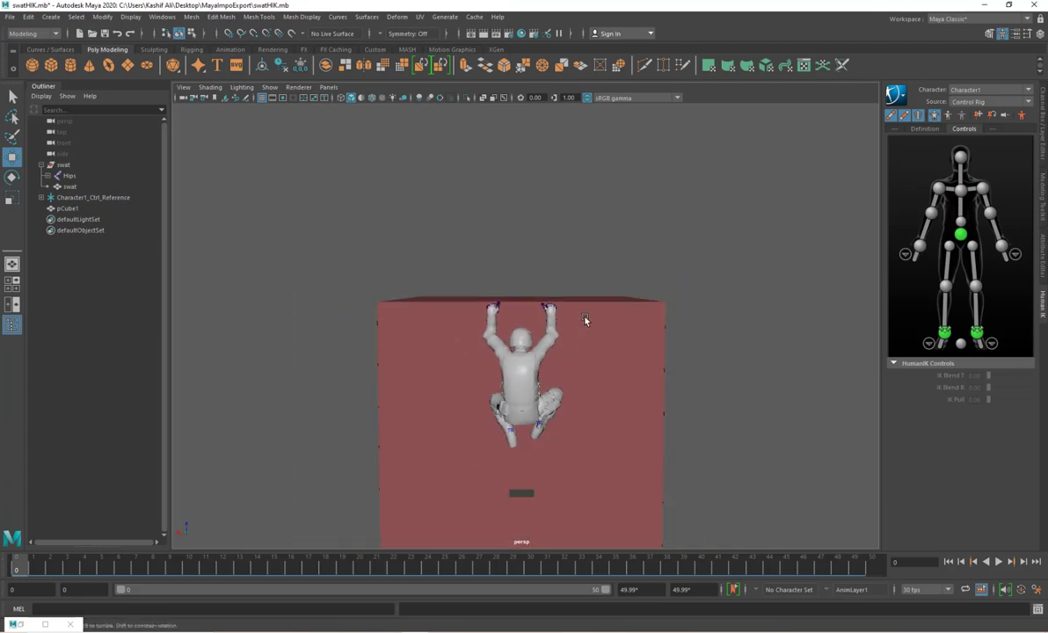
alt+right_drag(585, 320, 581, 331)
alt+drag(594, 328, 594, 311)
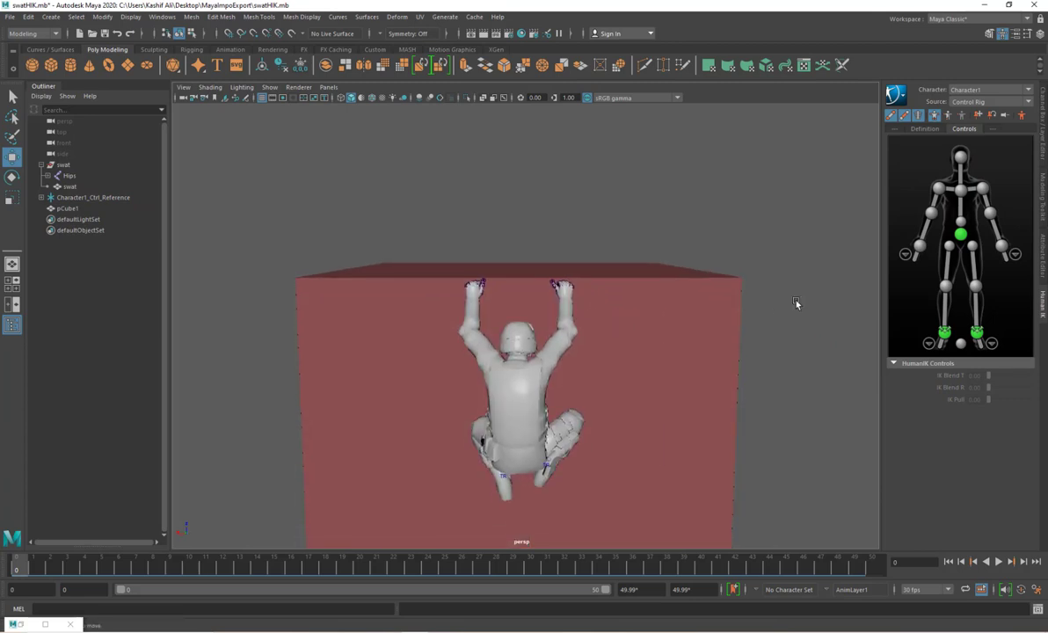
click(920, 246)
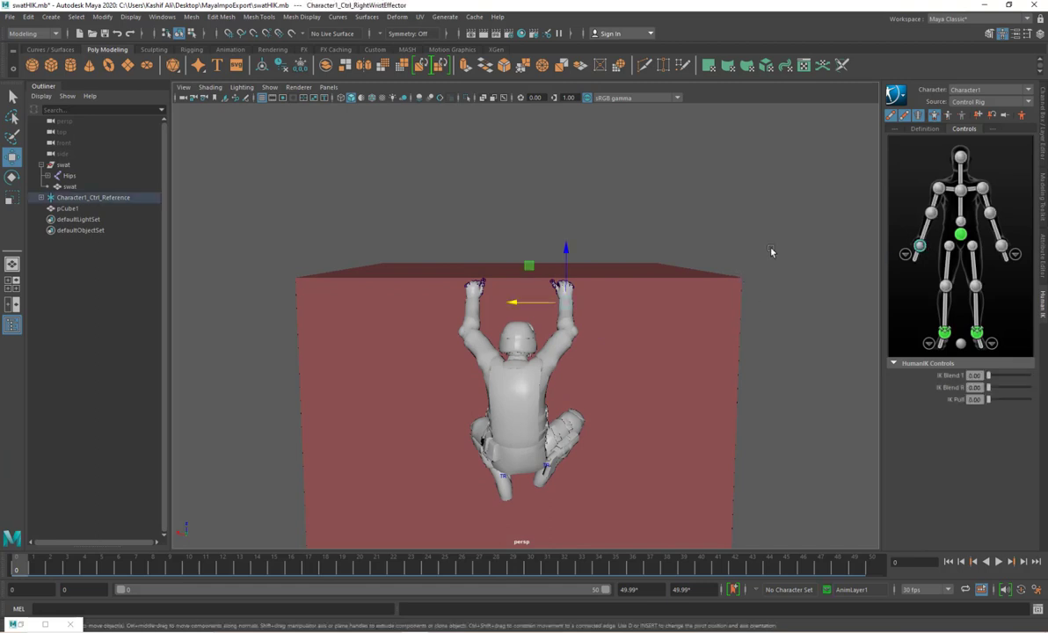
drag(513, 304, 490, 305)
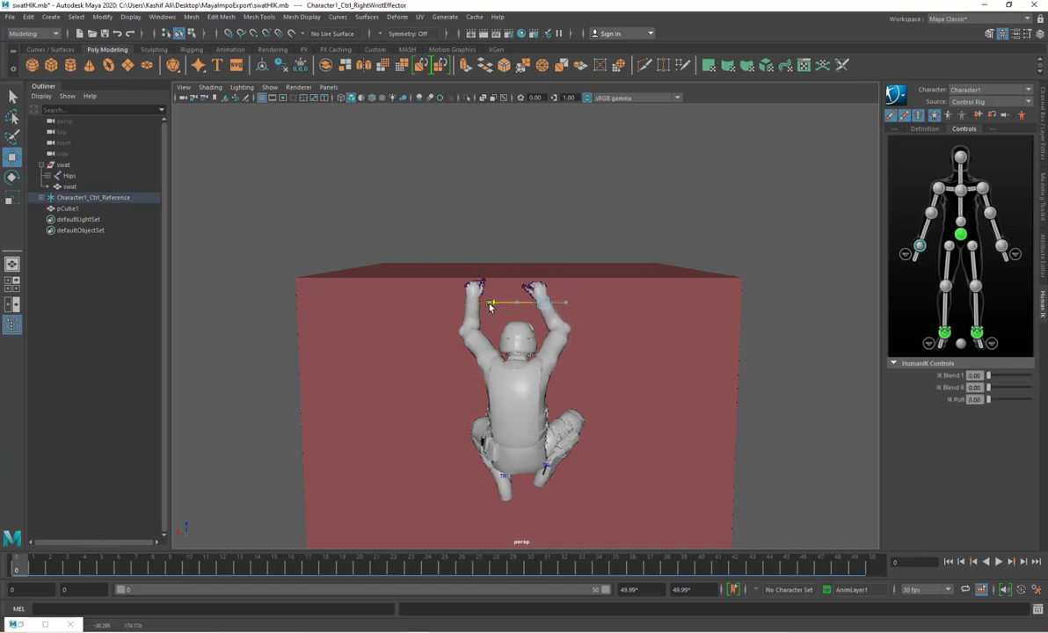
click(1000, 247)
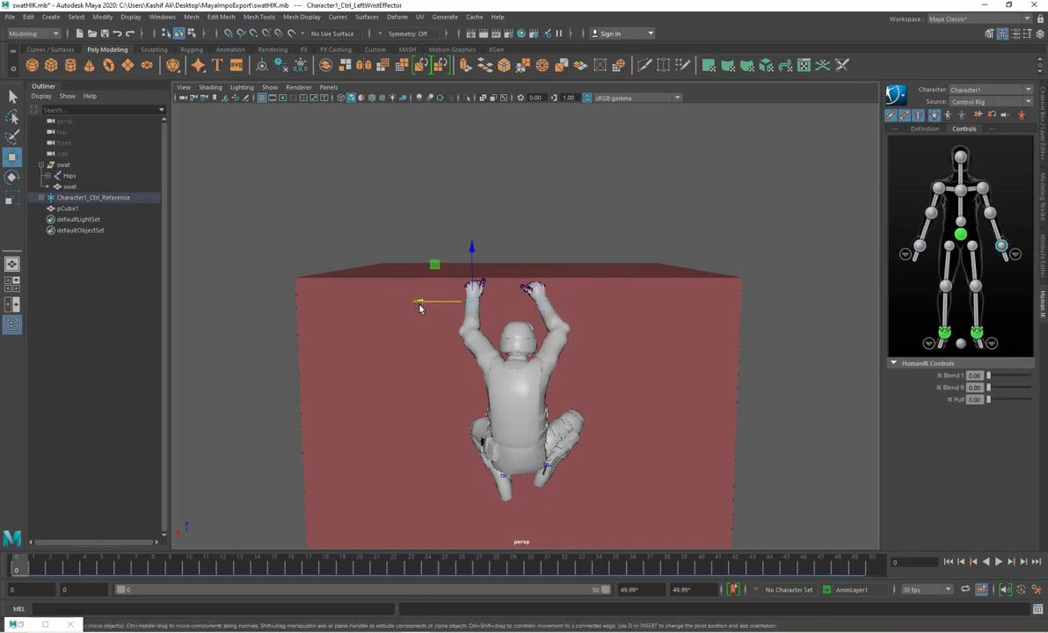
drag(419, 304, 443, 305)
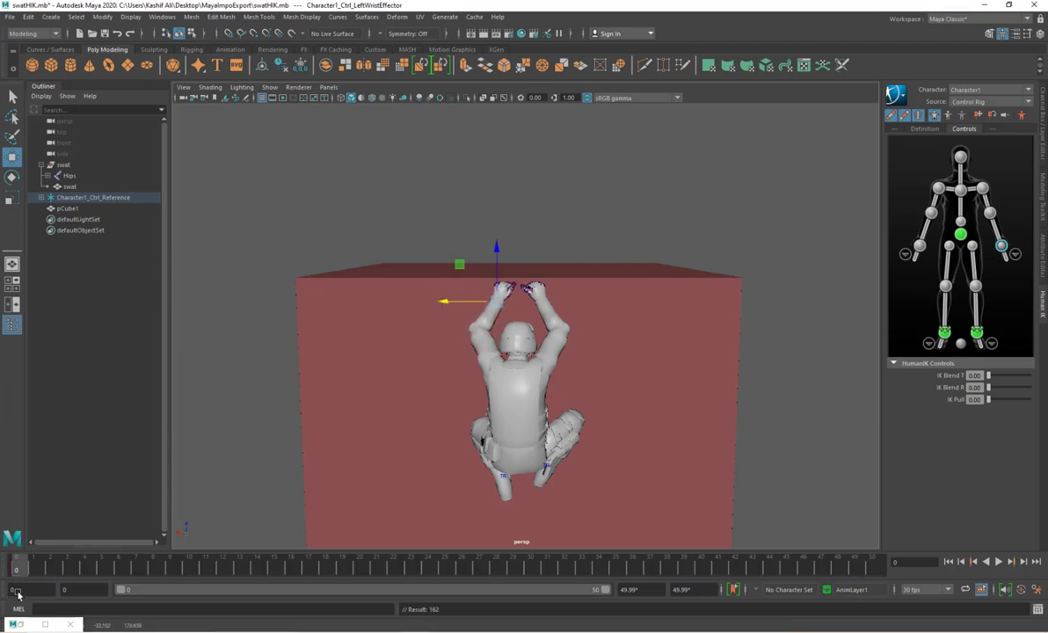
Step: Select the right wrist effector, key the adjusted hand pose at frame 0 and play back the hop animation
click(921, 248)
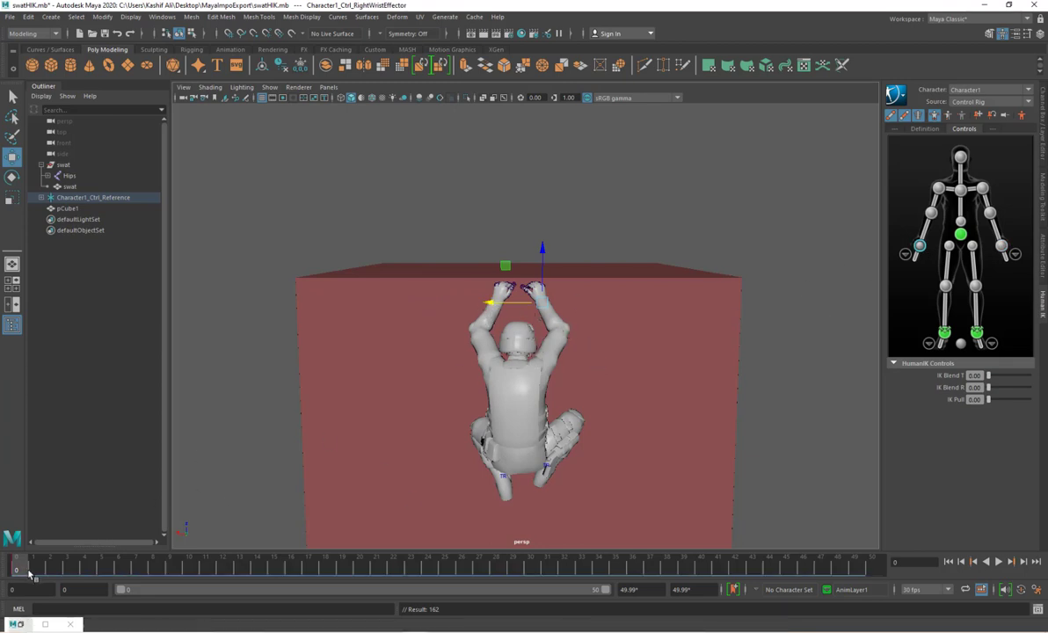
key(alt+v)
key(alt+v)
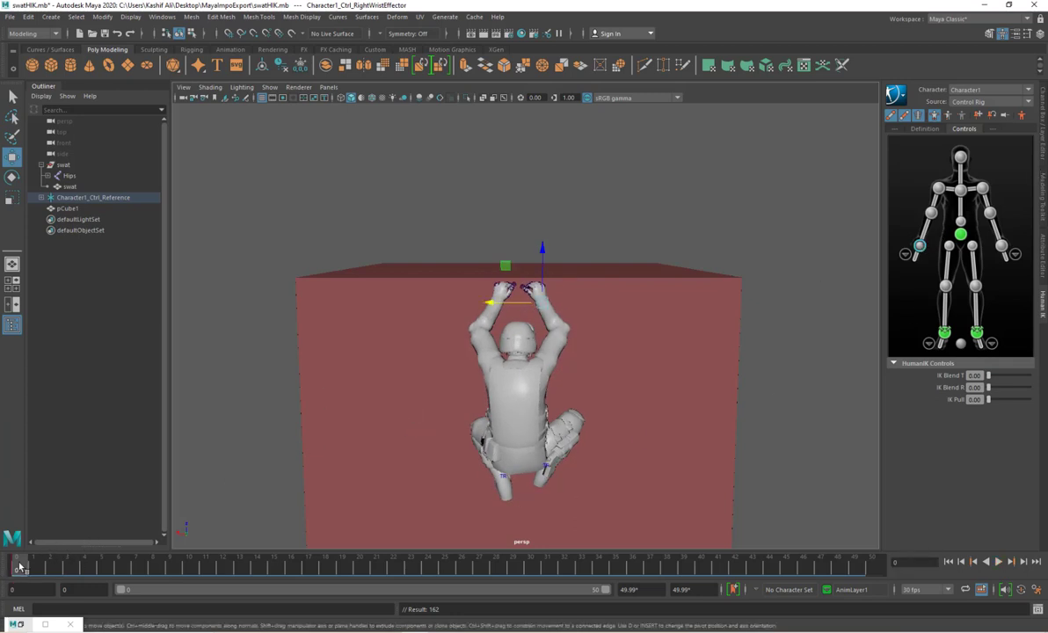
key(alt+v)
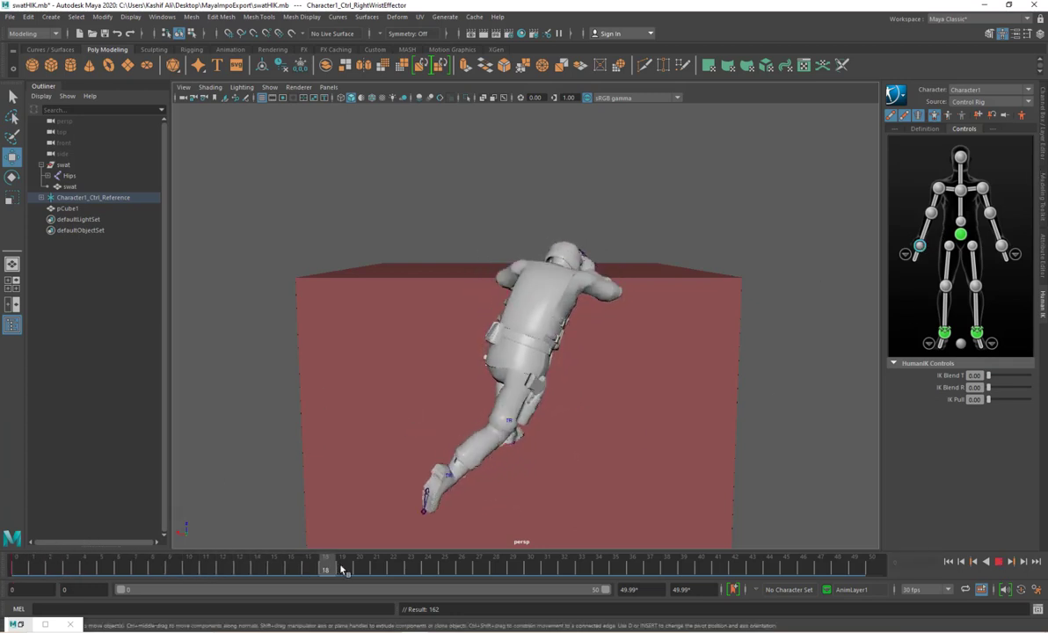
Step: Shorten the playback range to end at frame 32, play it back and go to its last frame
drag(342, 570, 425, 590)
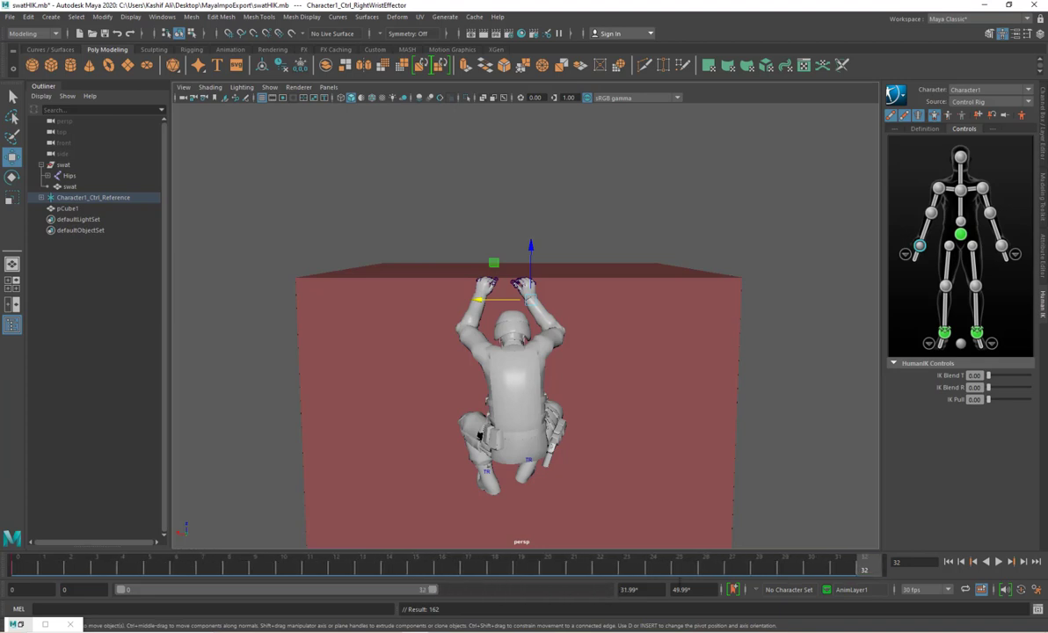
key(alt+v)
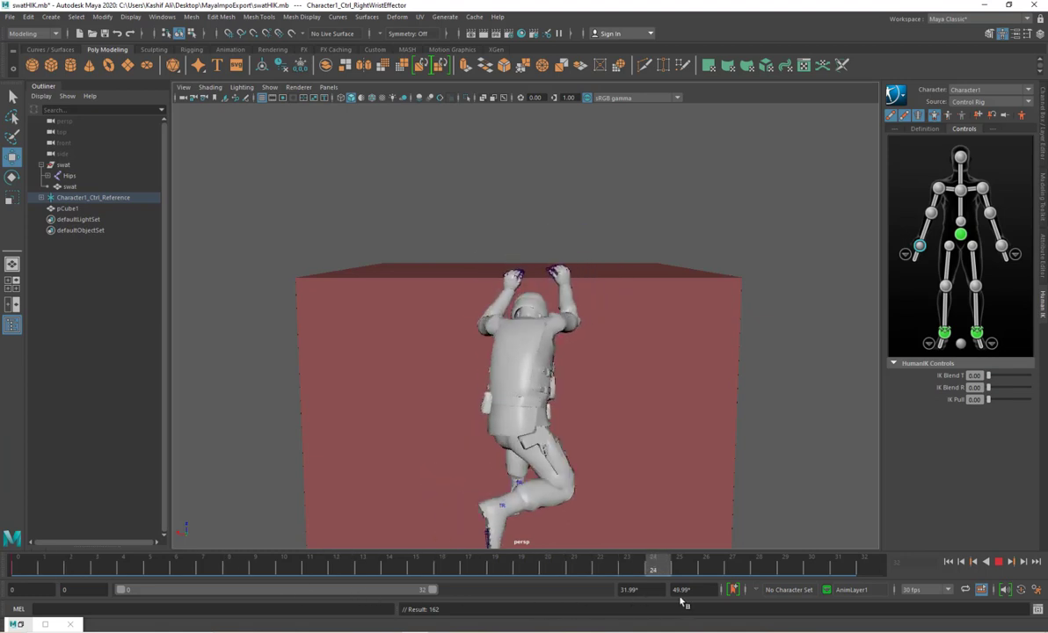
click(877, 570)
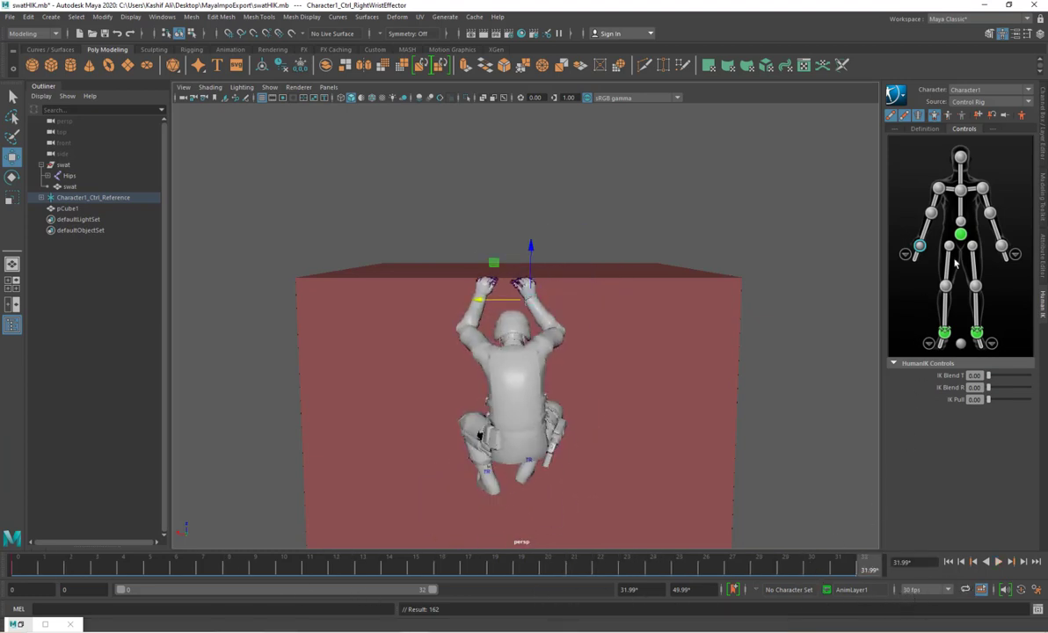
Step: Select both wrist effectors, key their pose at the last frame and review the animation back to frame 0
click(1001, 248)
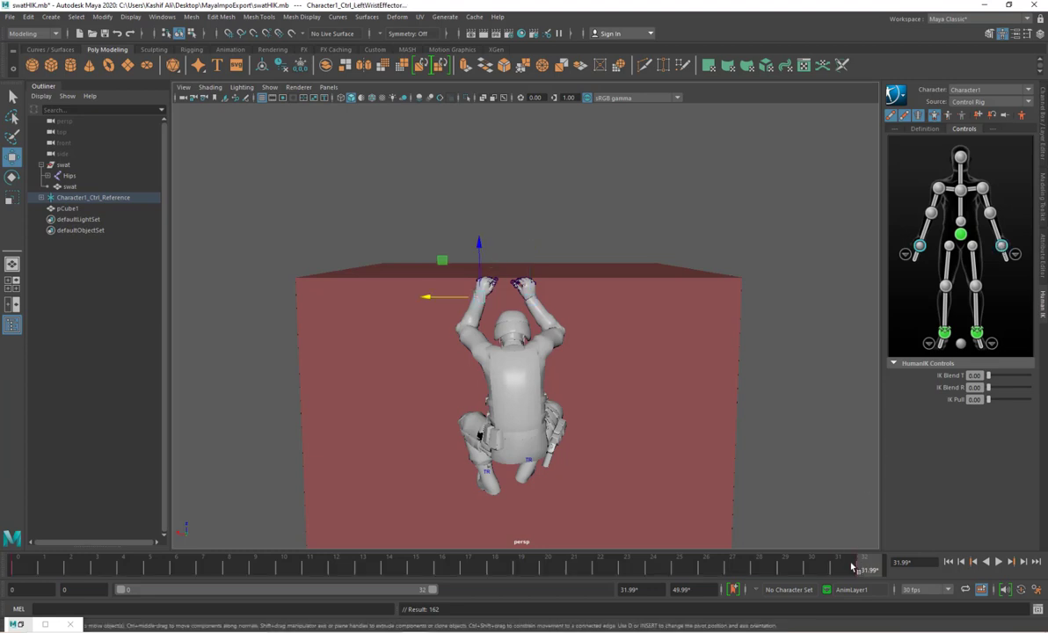
key(alt+v)
click(888, 570)
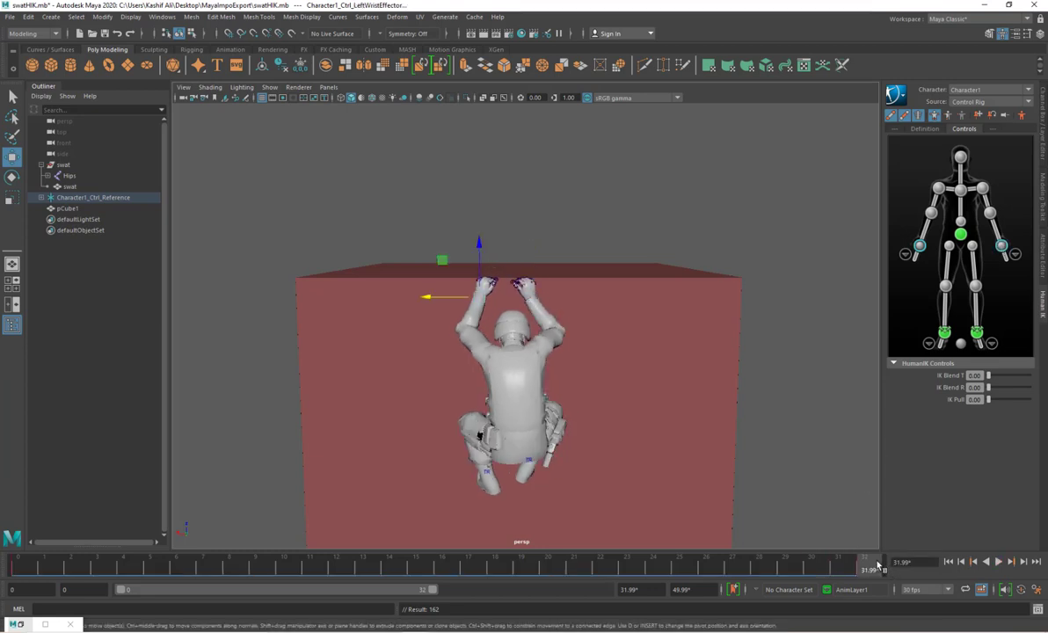
key(alt+v)
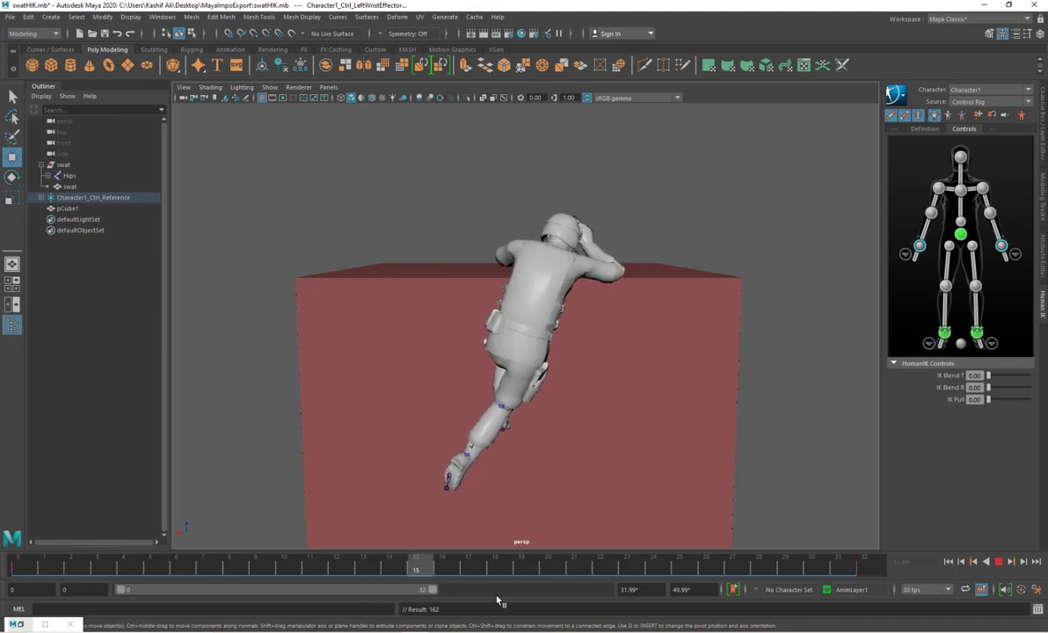
key(alt+v)
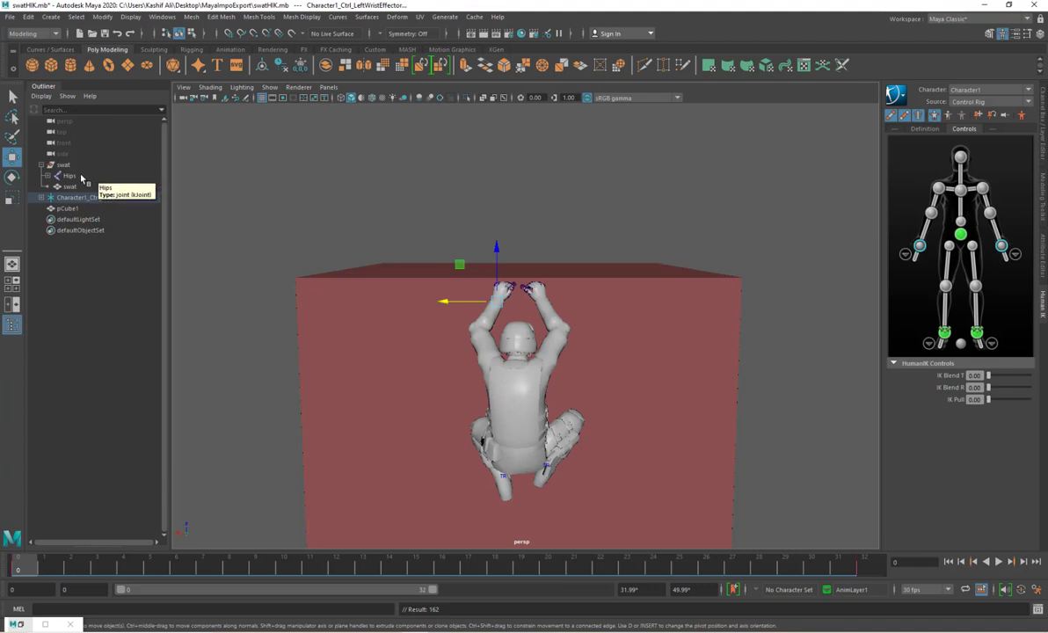
Step: Select the Hips joint and set up an FBX selection export with the Bake Animation end at 32
click(82, 176)
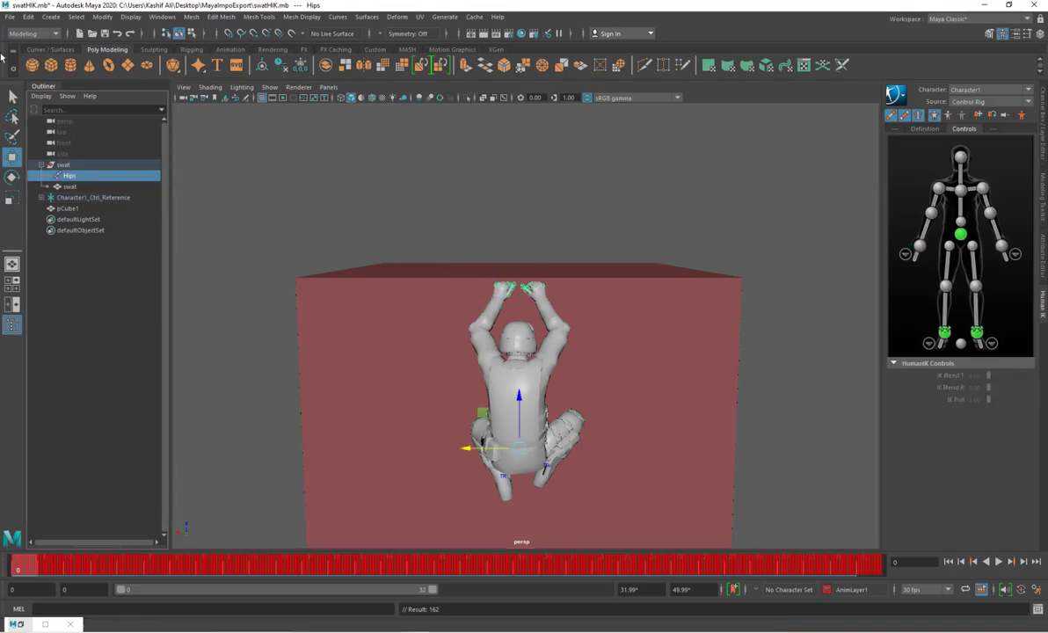
click(9, 17)
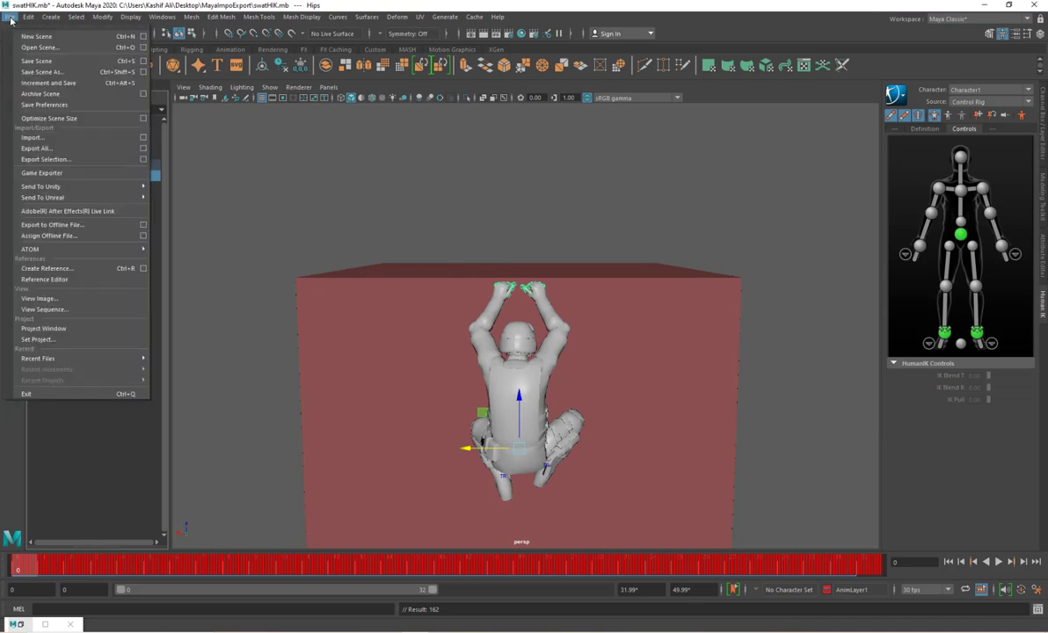
click(70, 161)
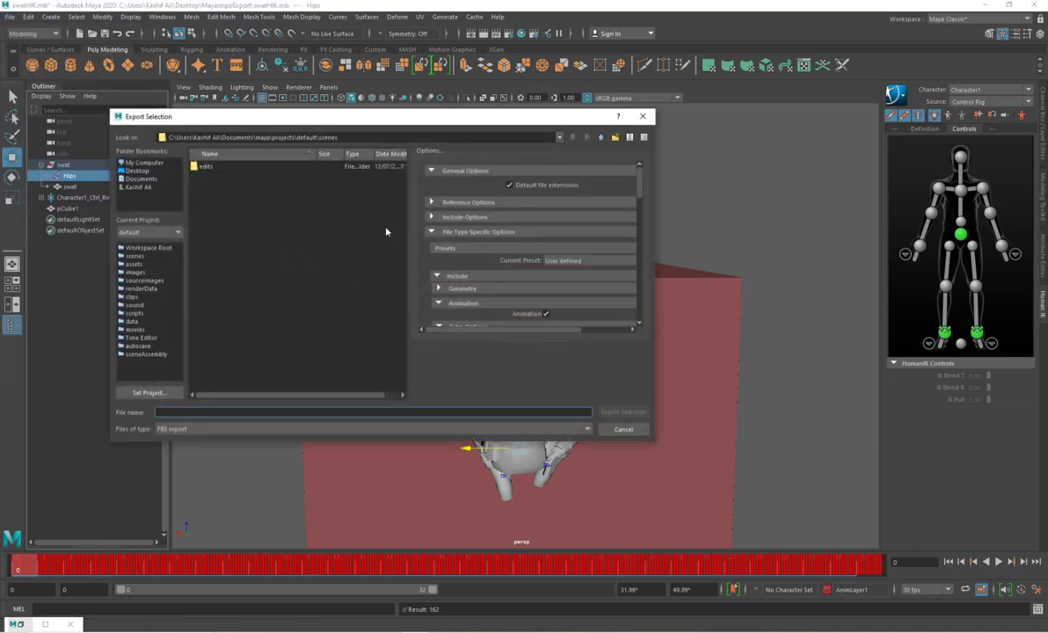
scroll(560, 252, down, 4)
scroll(554, 241, up, 2)
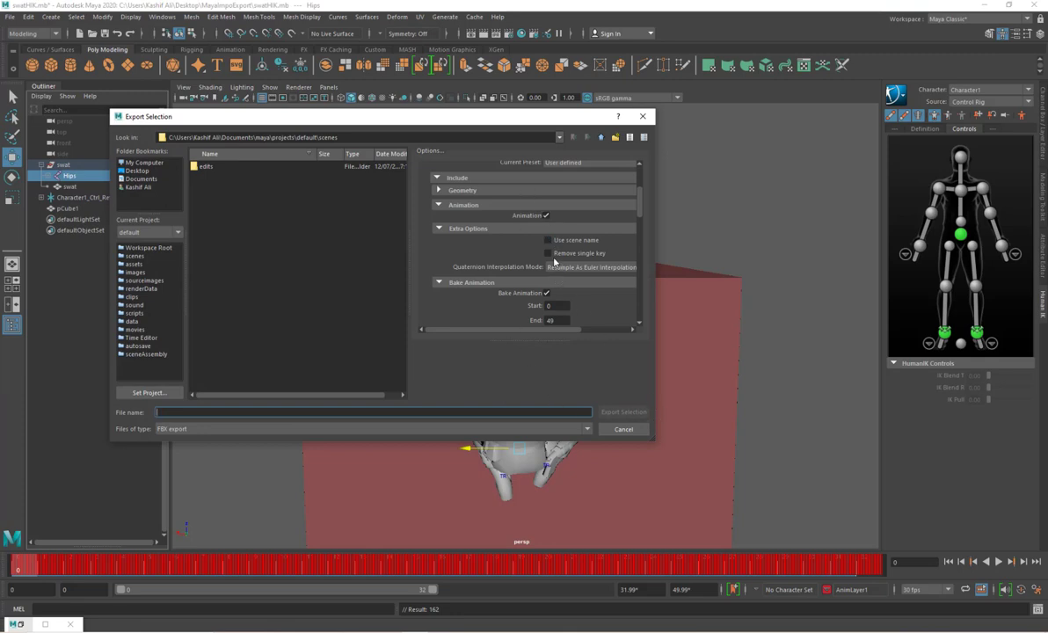
scroll(555, 261, down, 2)
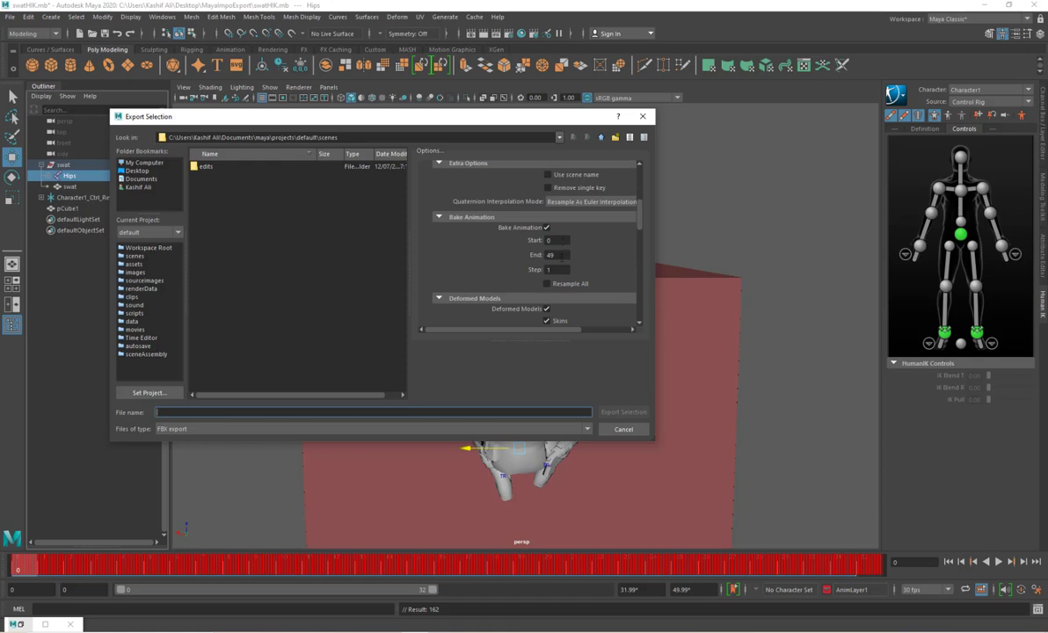
click(558, 255)
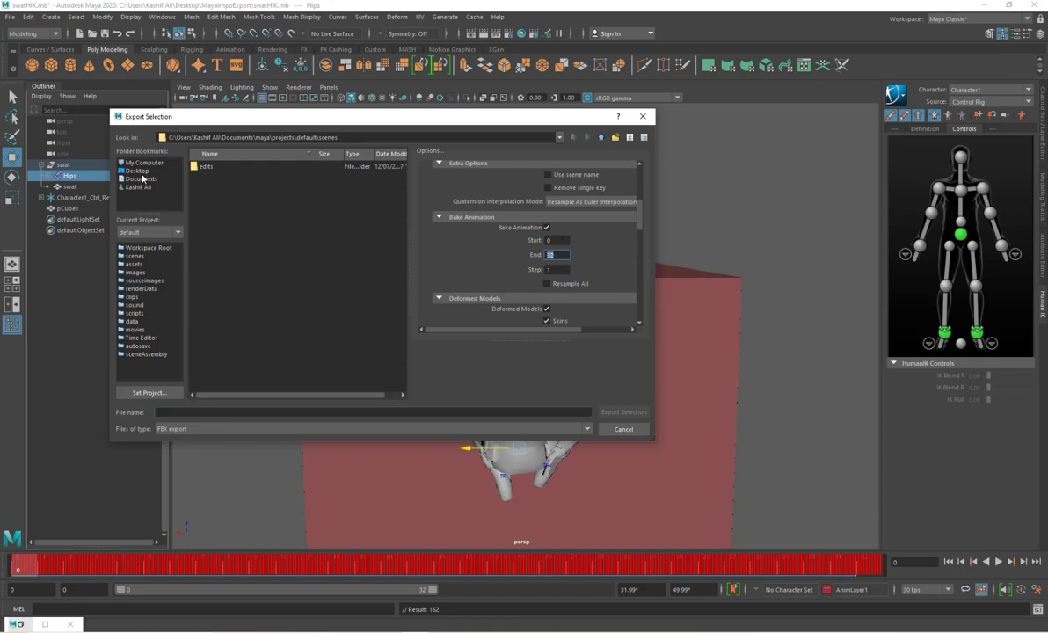
Step: Export the selection over Braced_Hang_Hop_Right edit.FBX in the desktop's MayaImpoExport folder and dismiss the export warnings
click(140, 173)
double_click(214, 172)
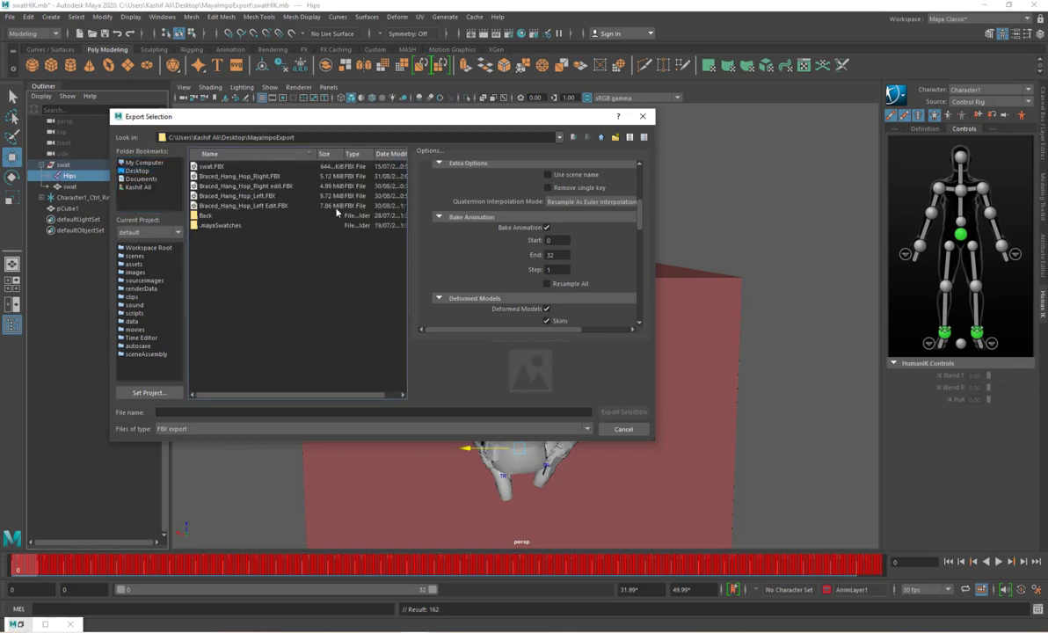
click(268, 187)
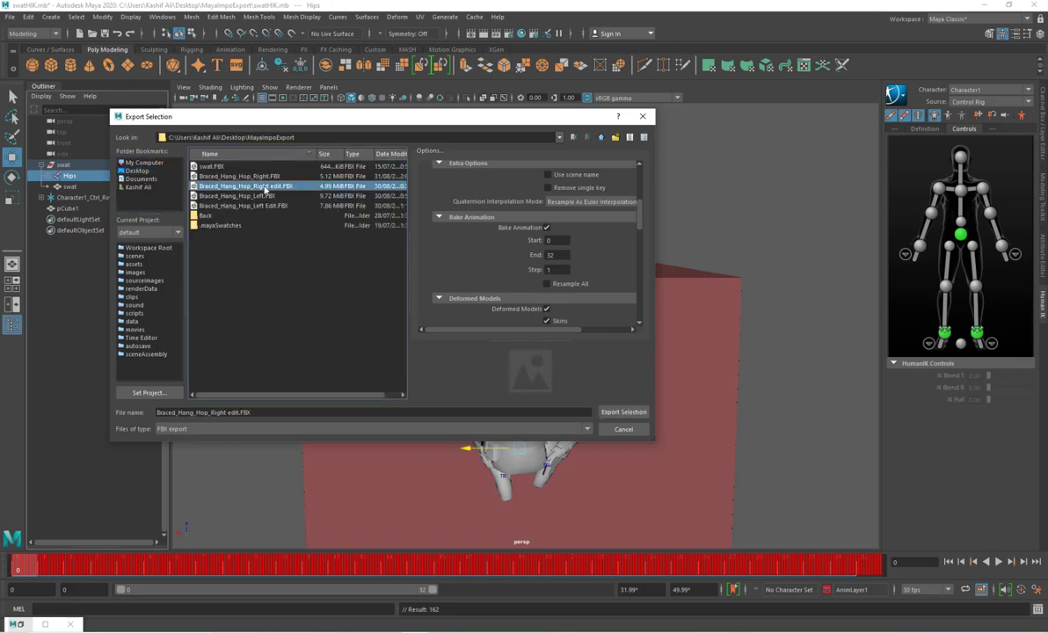
double_click(265, 188)
click(360, 295)
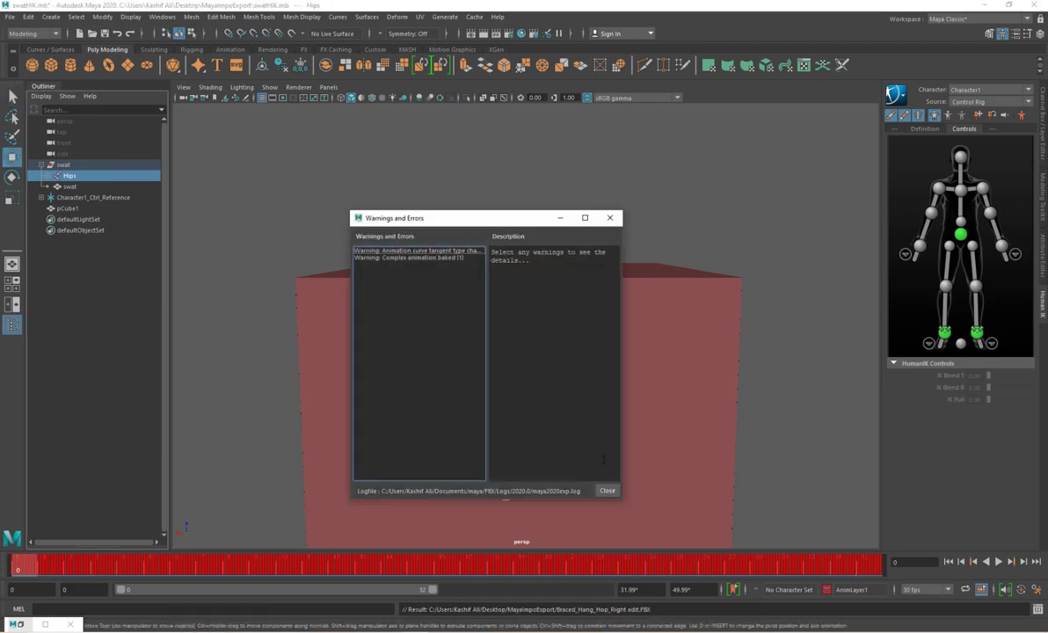
click(607, 489)
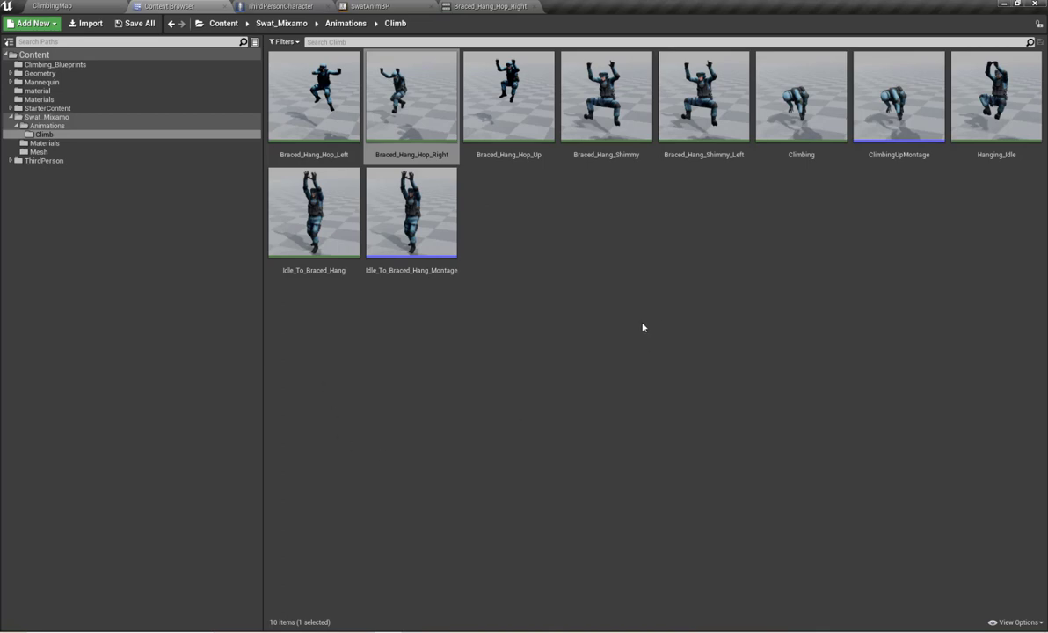
Step: From Unreal Editor, open the desktop's MayaImpoExport folder in File Explorer and open the Braced_Hang_Hop_Right edit file
key(super+e)
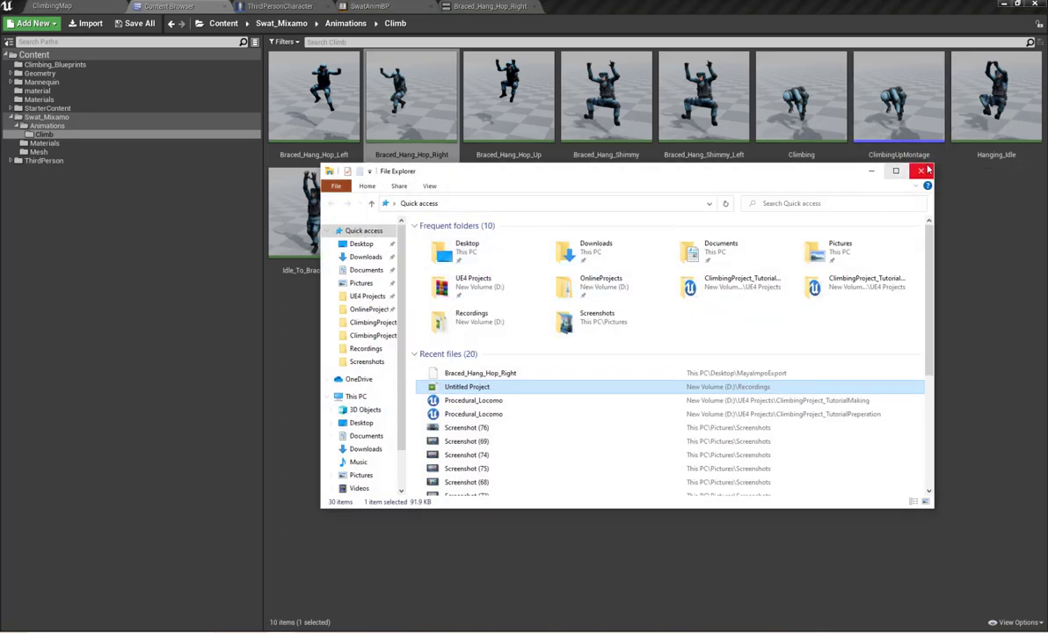
click(921, 170)
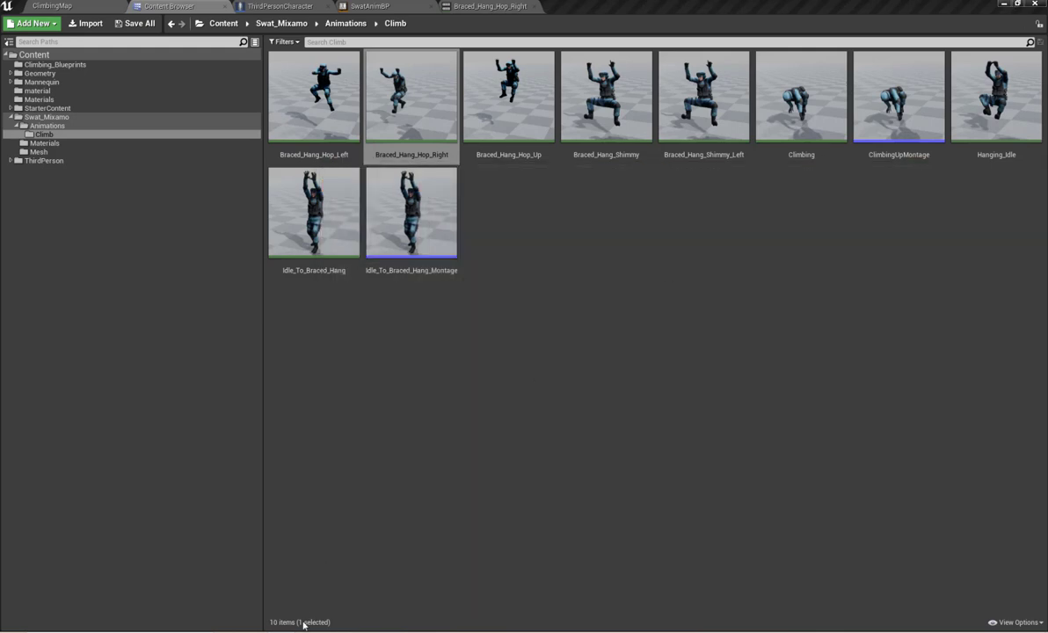
key(super+e)
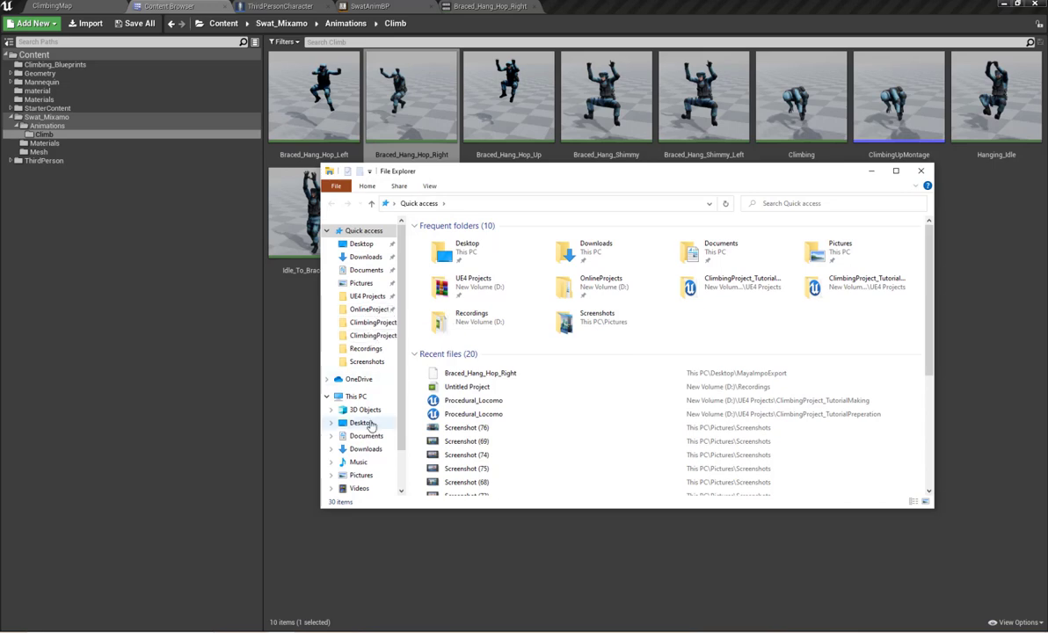
click(361, 244)
double_click(463, 237)
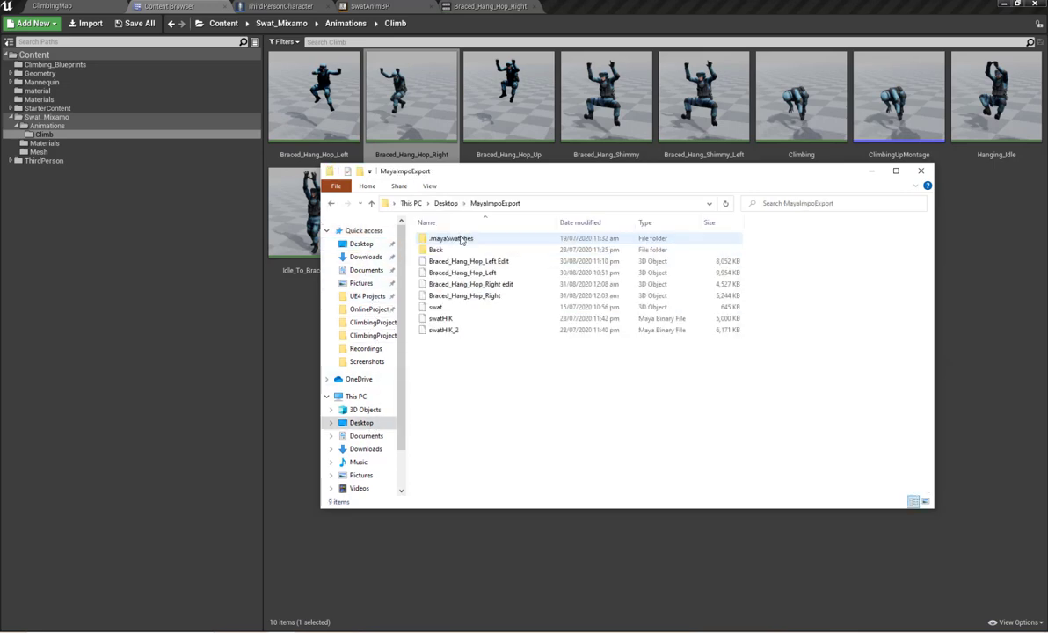
double_click(512, 284)
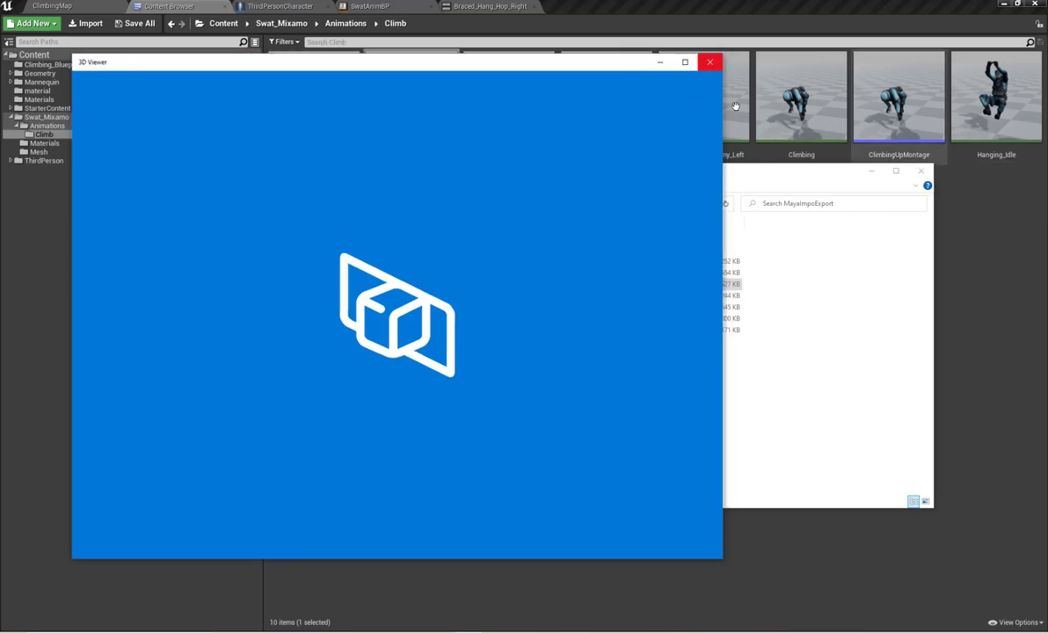
Step: Close the 3D viewer and import the Braced_Hang_Hop_Right edit FBX into the Climb folder using swat_Skeleton
click(710, 62)
drag(492, 285, 972, 309)
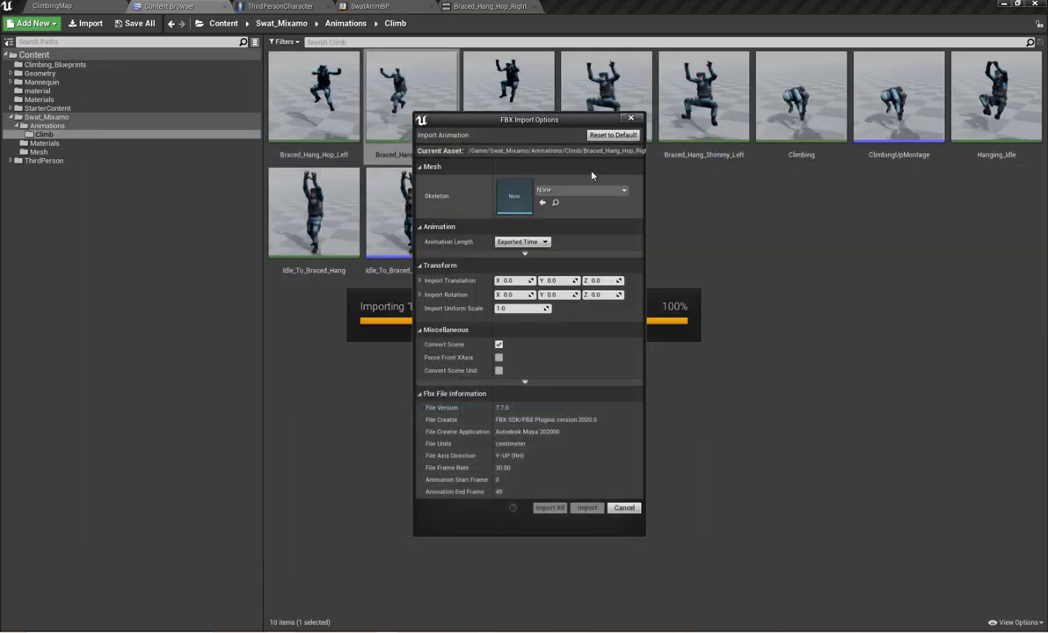
click(581, 190)
click(580, 281)
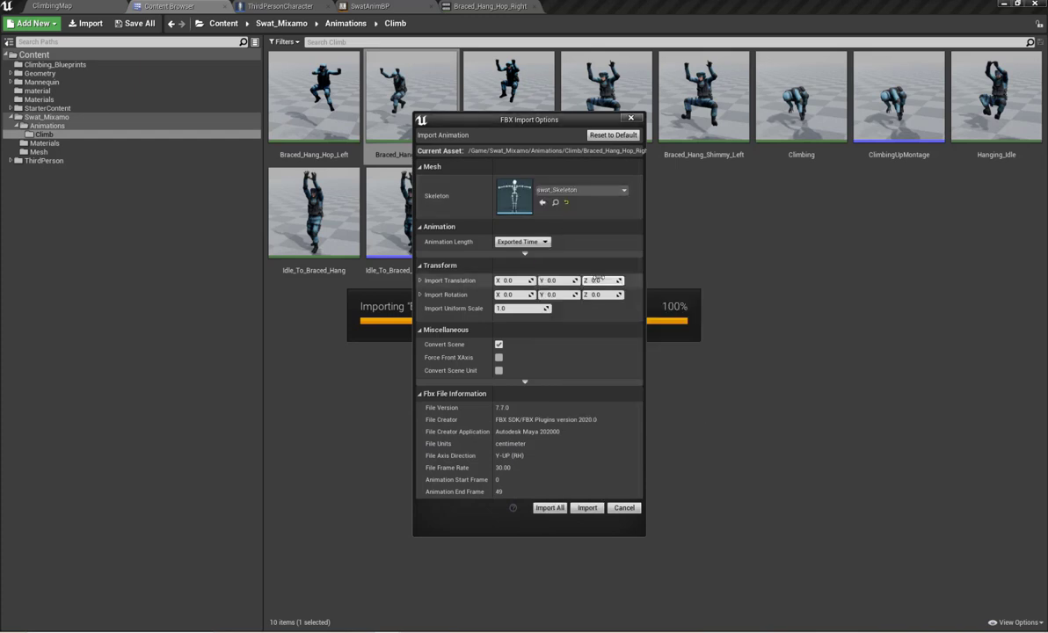
click(587, 507)
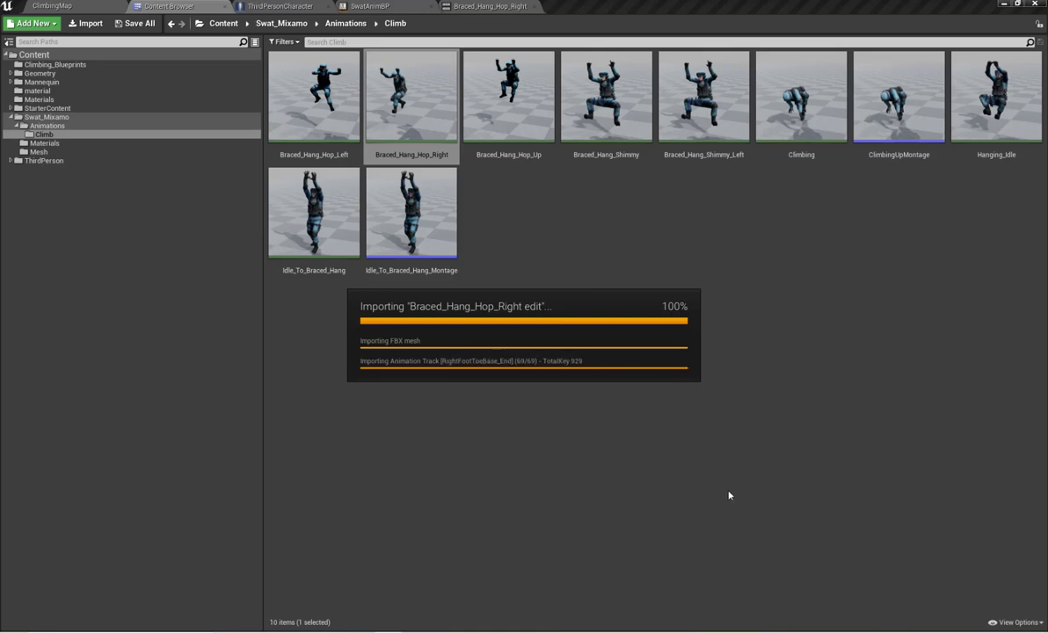
Step: Open the imported Braced_Hang_Hop_Right_edit animation and review its playback across the timeline
double_click(503, 158)
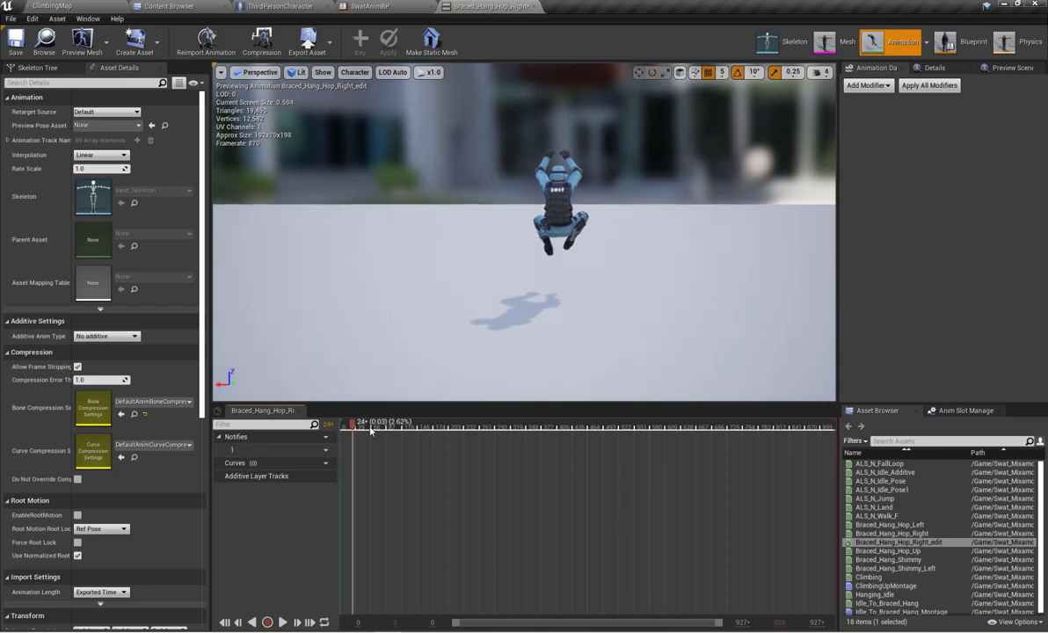
drag(690, 426, 677, 449)
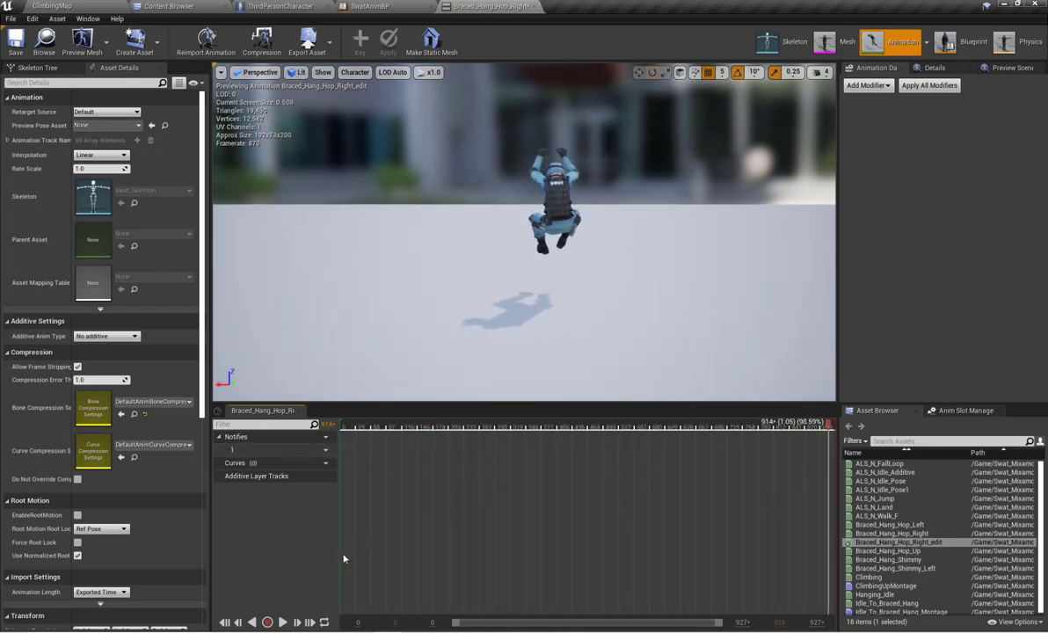
click(282, 623)
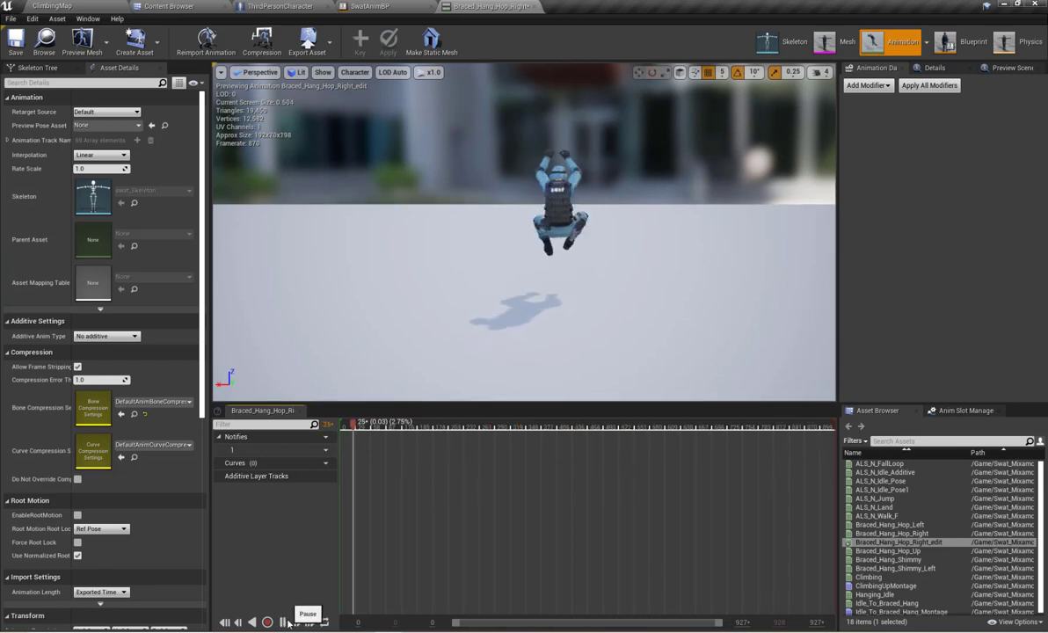
click(282, 622)
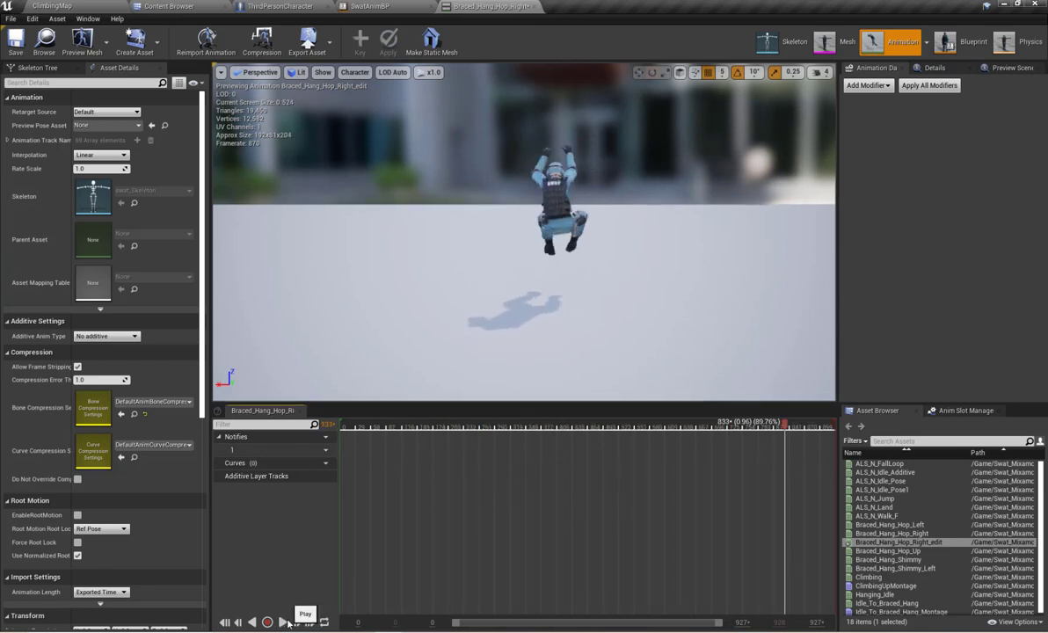
Step: Return to the Climb folder and save the imported Braced_Hang_Hop_Right_edit asset
click(154, 6)
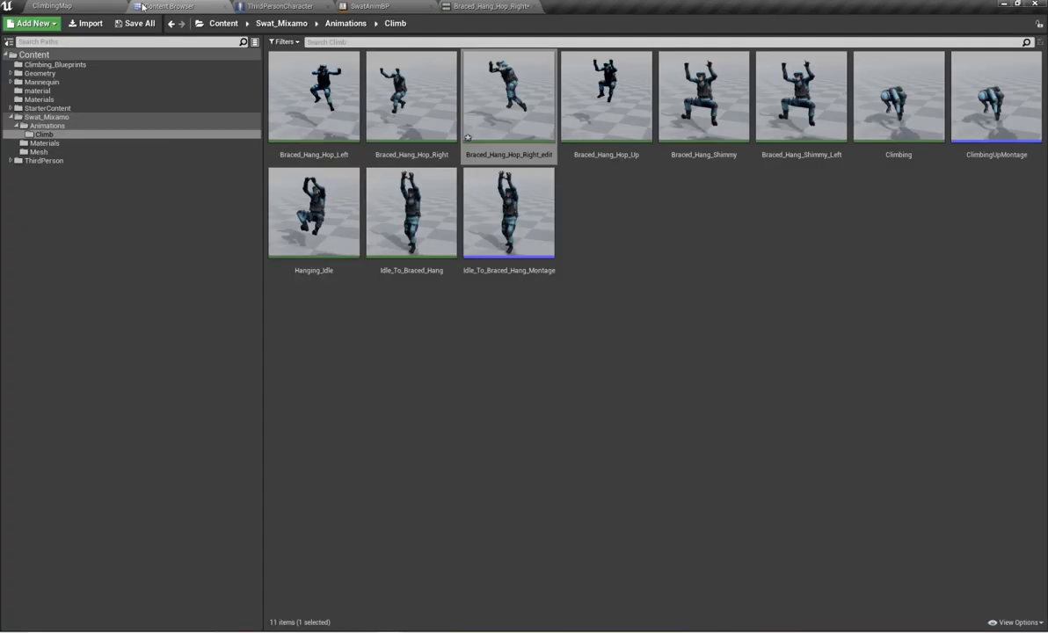
click(152, 27)
click(620, 423)
Step: Create an AnimMontage from Braced_Hang_Hop_Right_edit, keep the suggested name and save it
right_click(520, 117)
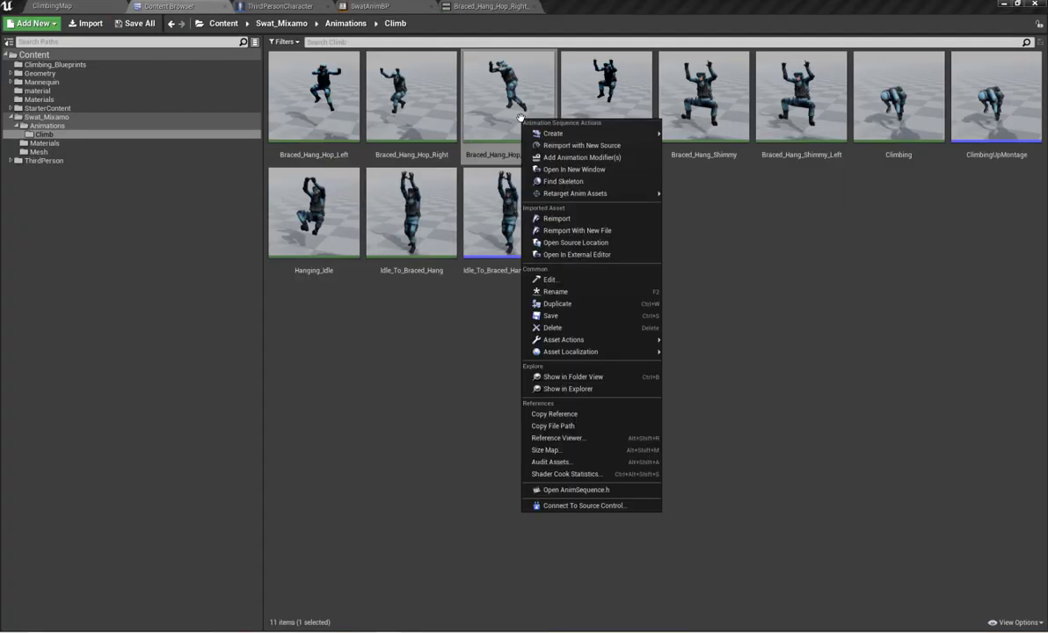
mouse_move(563, 133)
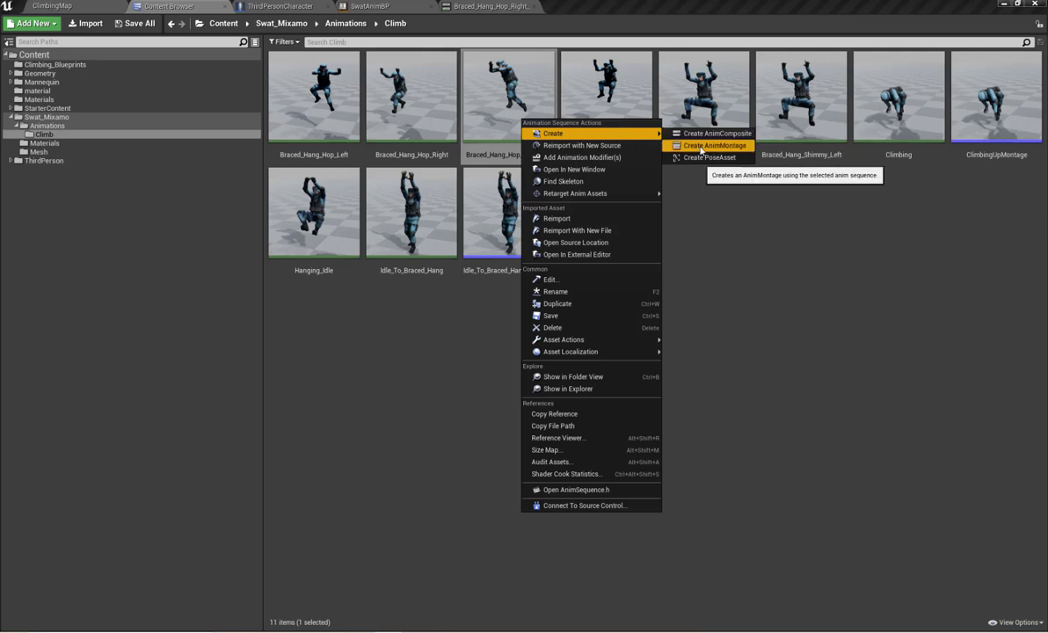
click(714, 145)
key(Return)
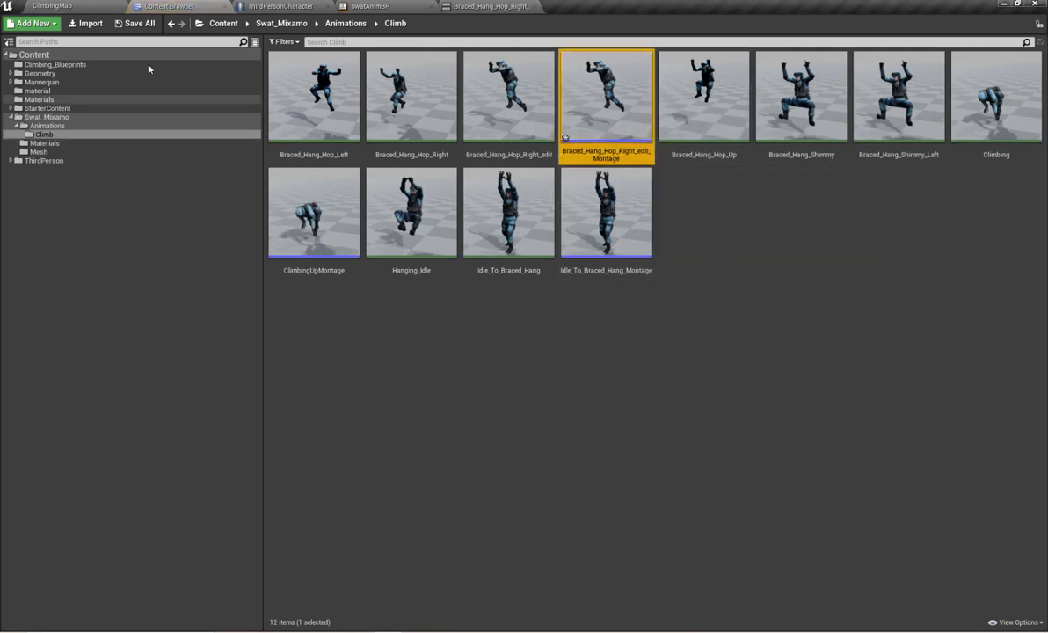
click(136, 23)
click(613, 421)
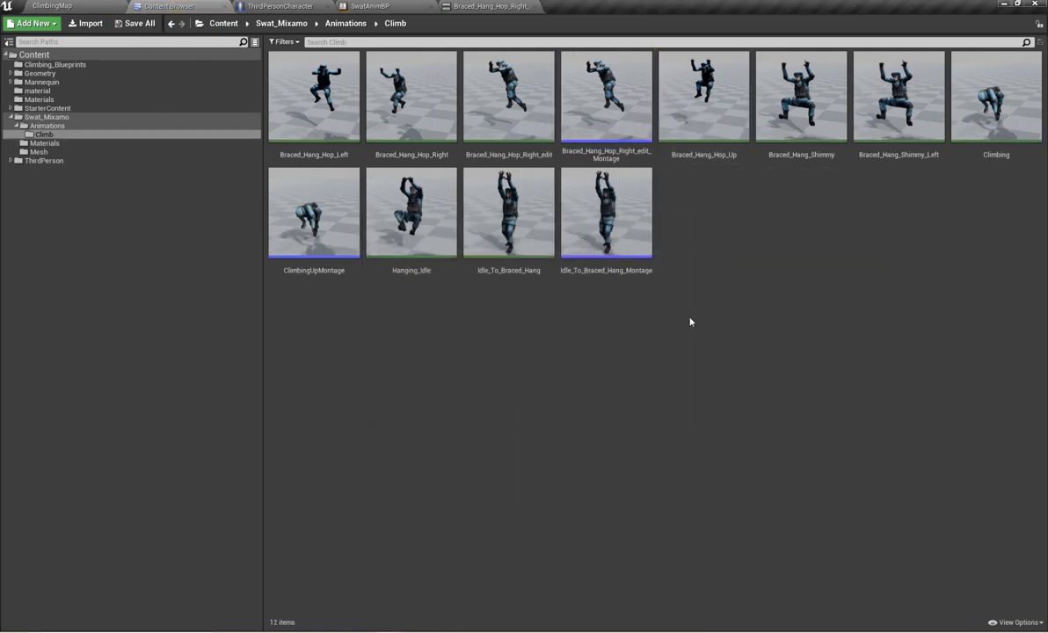
Step: Open the Braced_Hang_Hop_Right_edit montage and add a new animation slot named HangToJumpSlot
double_click(623, 129)
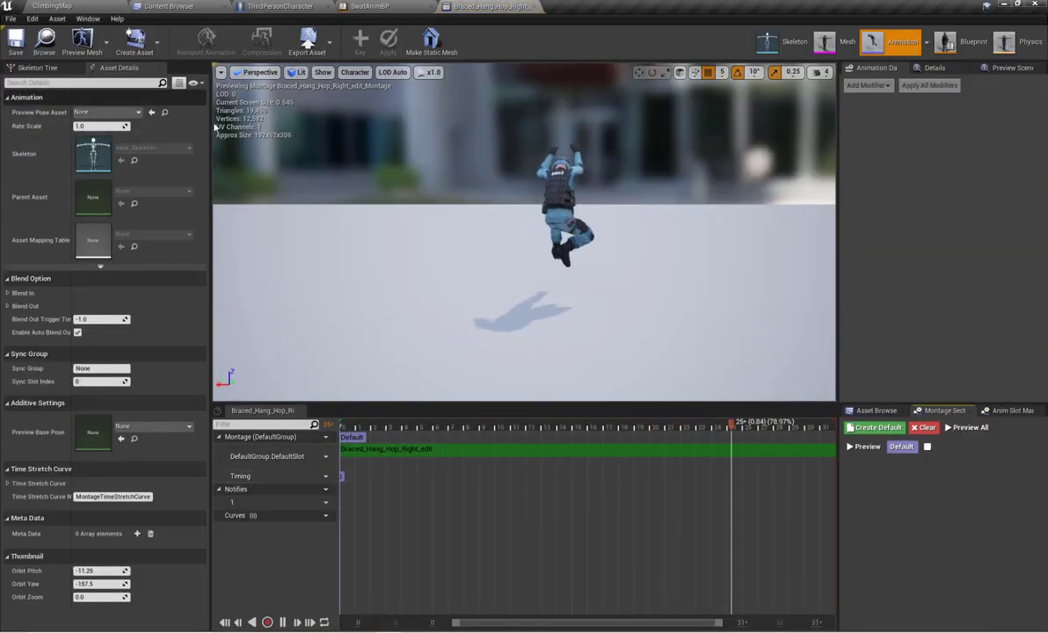
click(1011, 410)
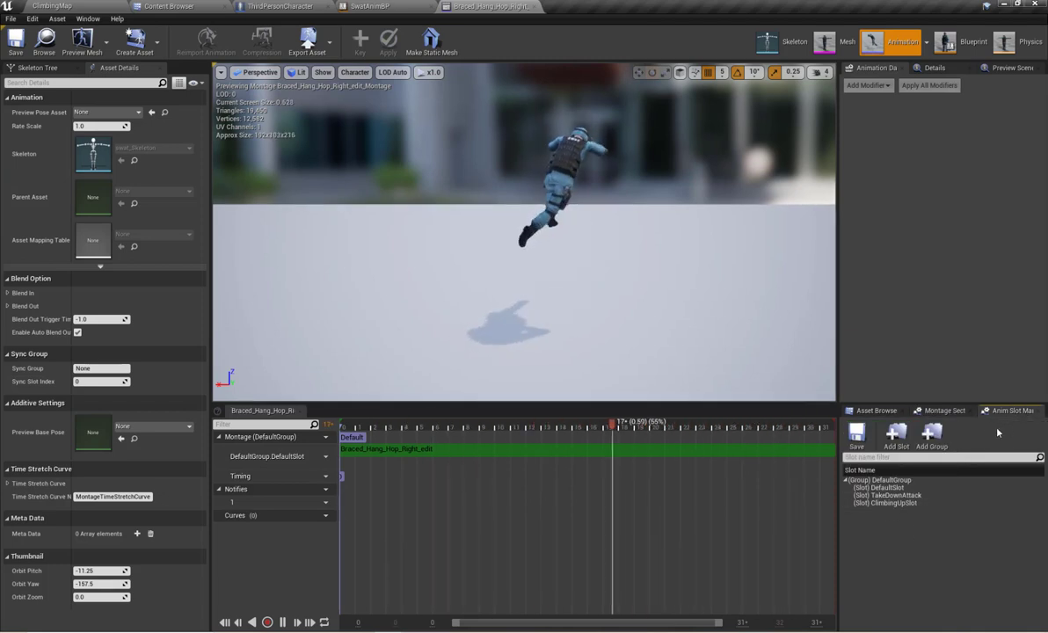
click(899, 441)
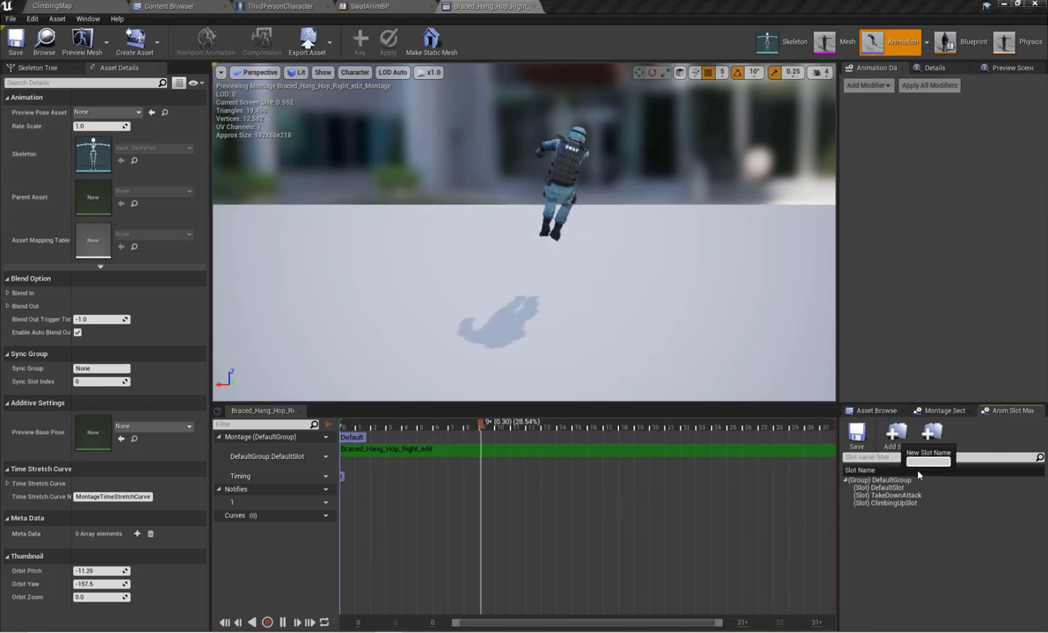
text(HangT)
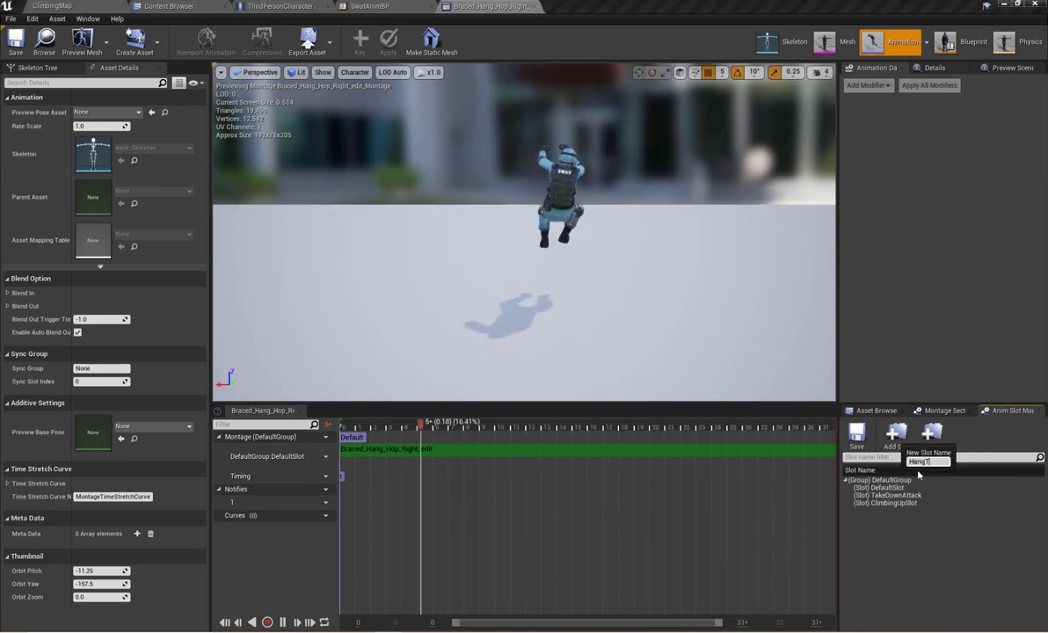
text(oJump)
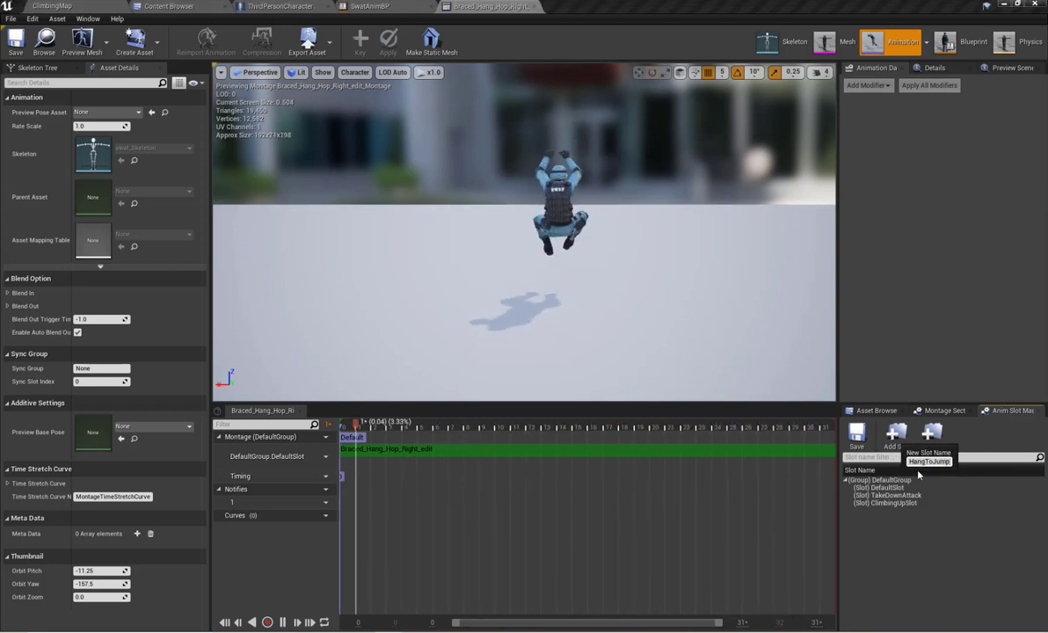
text(Slot)
key(Return)
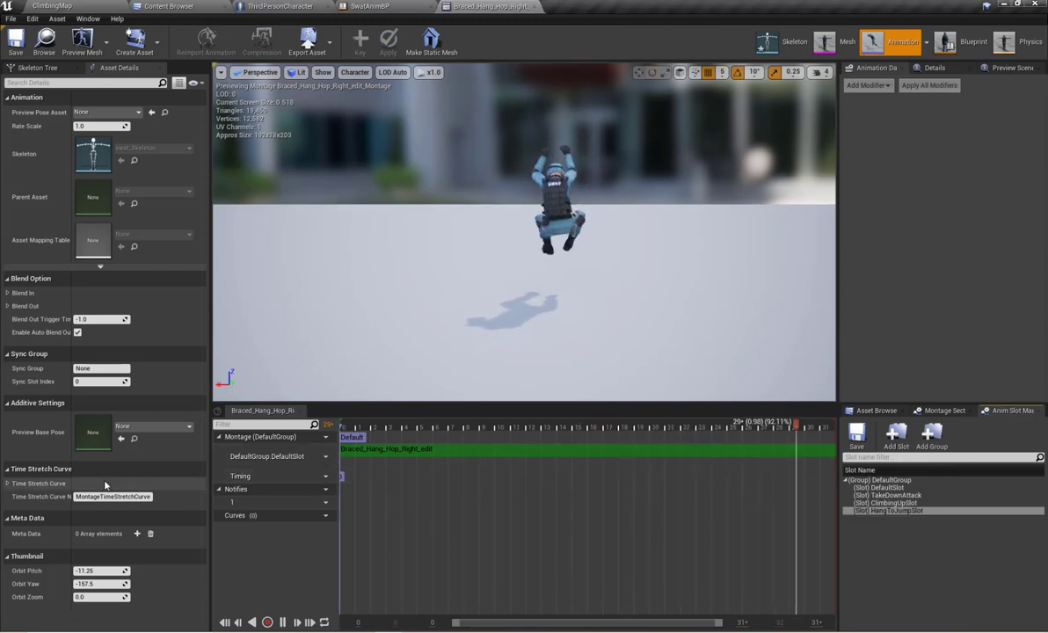
Step: Assign the montage track to DefaultGroup.HangToJumpSlot, then save and close the montage
click(319, 456)
mouse_move(354, 478)
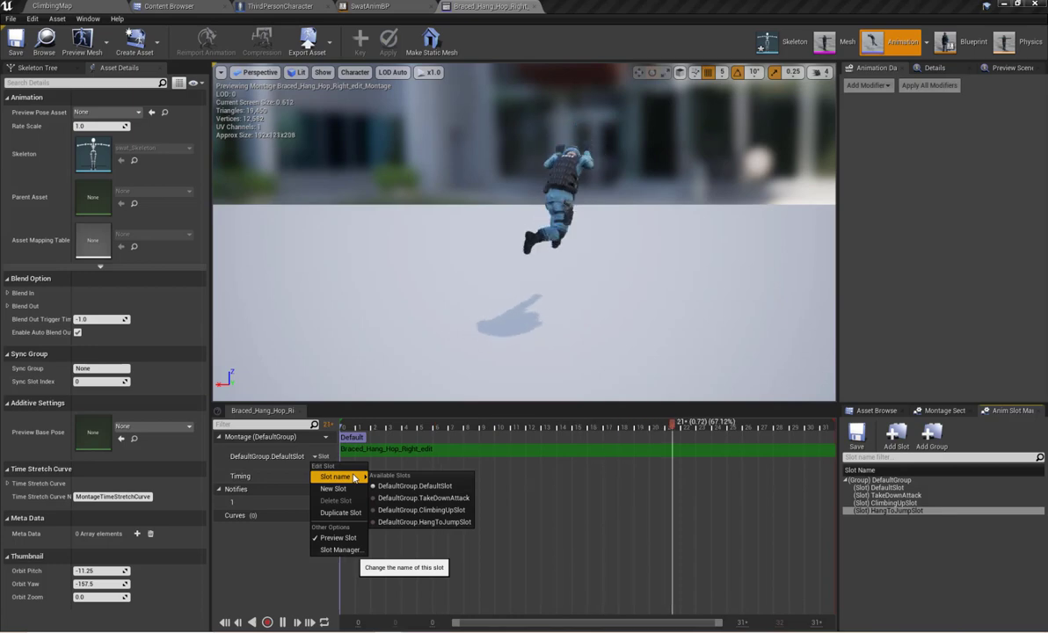
click(424, 522)
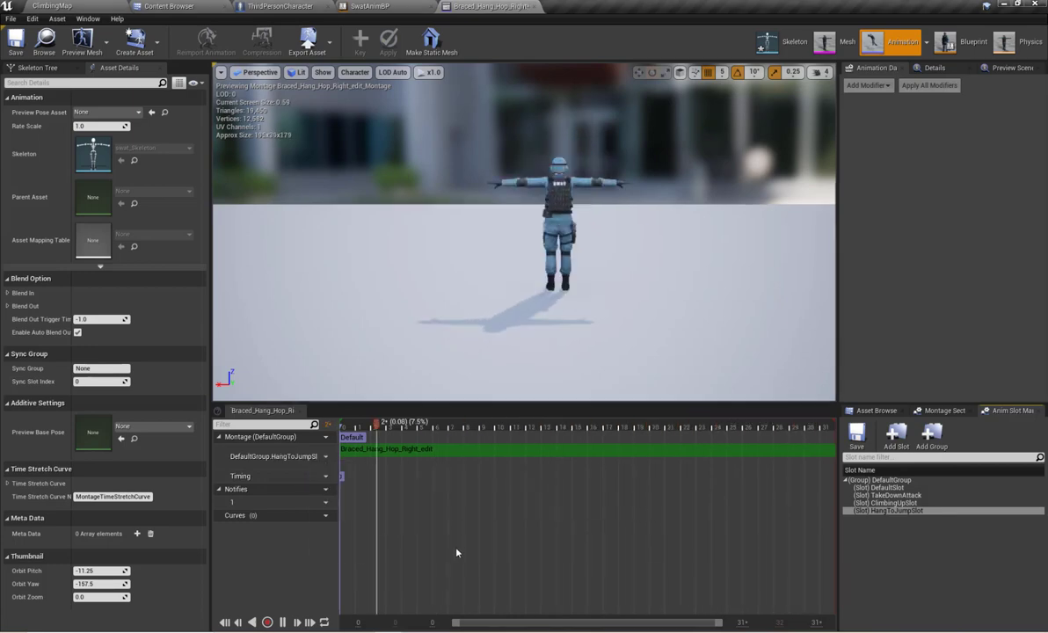
click(20, 57)
click(533, 7)
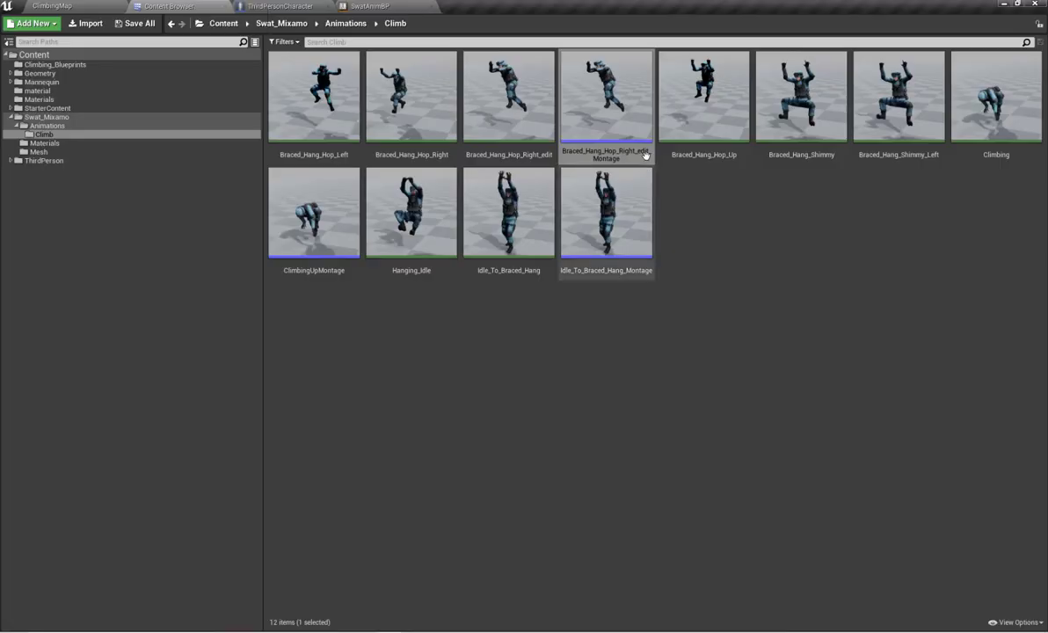
Step: Reopen the Braced_Hang_Hop_Right_edit montage, scrub through its motion and save it
double_click(645, 155)
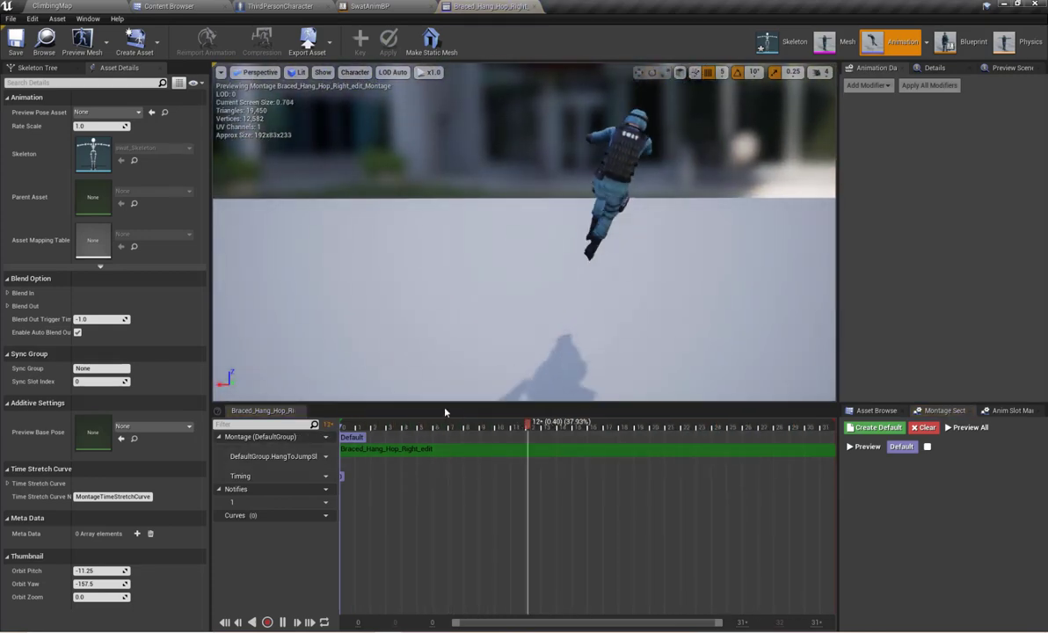
drag(387, 428, 626, 446)
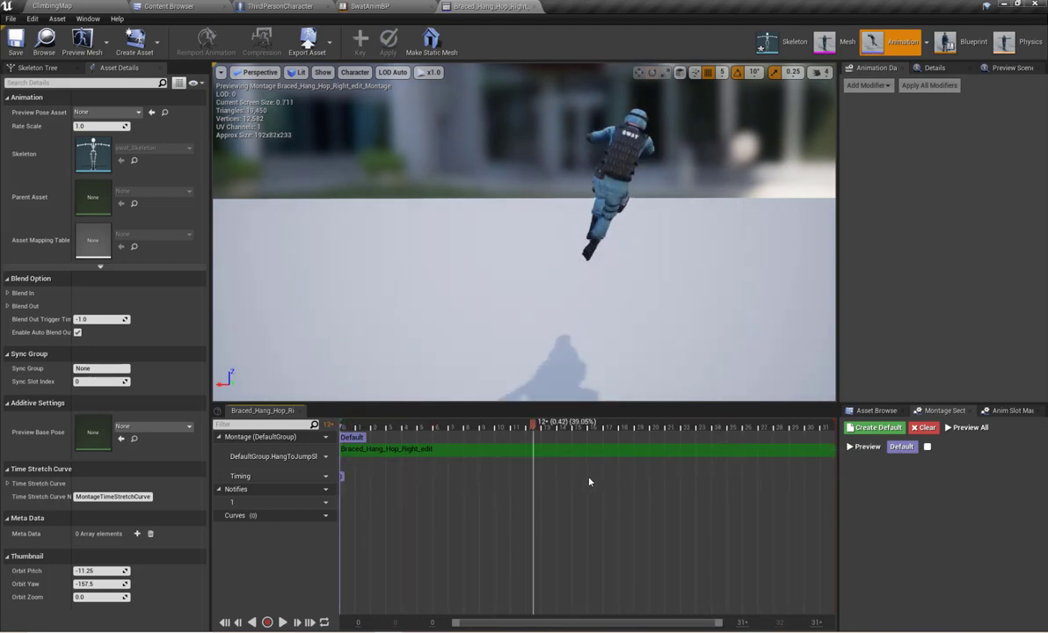
click(15, 40)
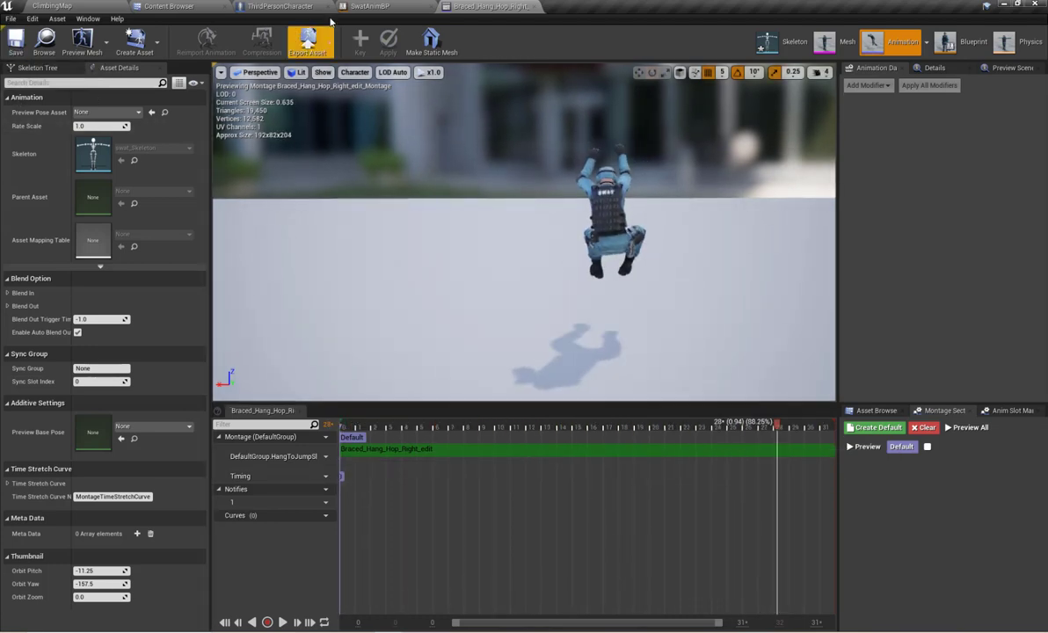
Step: In SwatAnimBP's AnimGraph, move the cached locomotion pose and Can Hang nodes away from the final Blend Poses connection
click(407, 7)
scroll(521, 240, down, 2)
scroll(521, 239, up, 3)
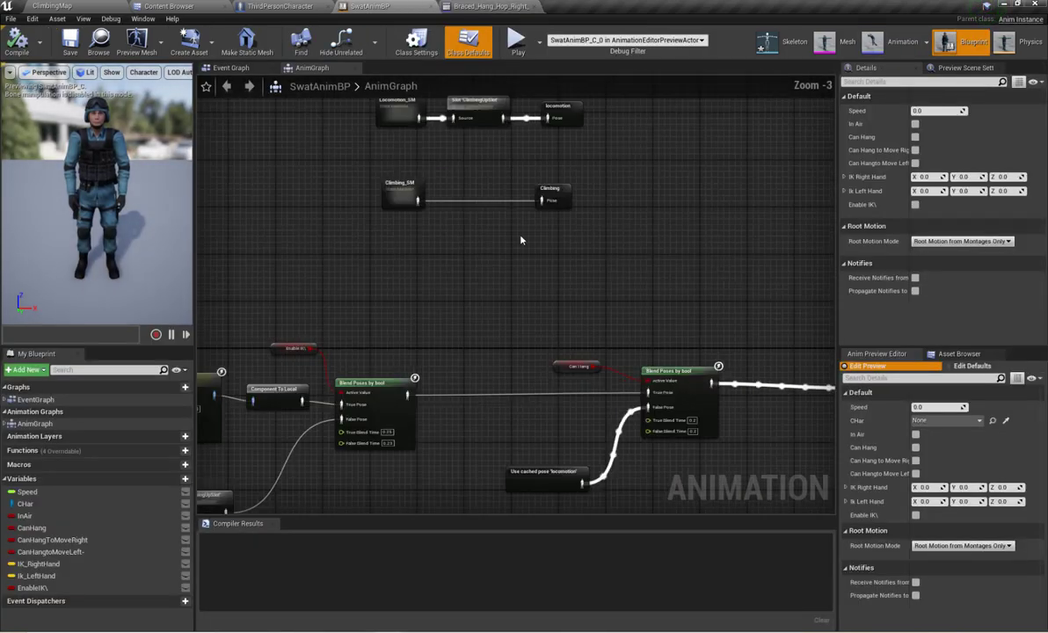
right_drag(573, 222, 584, 132)
drag(557, 397, 516, 465)
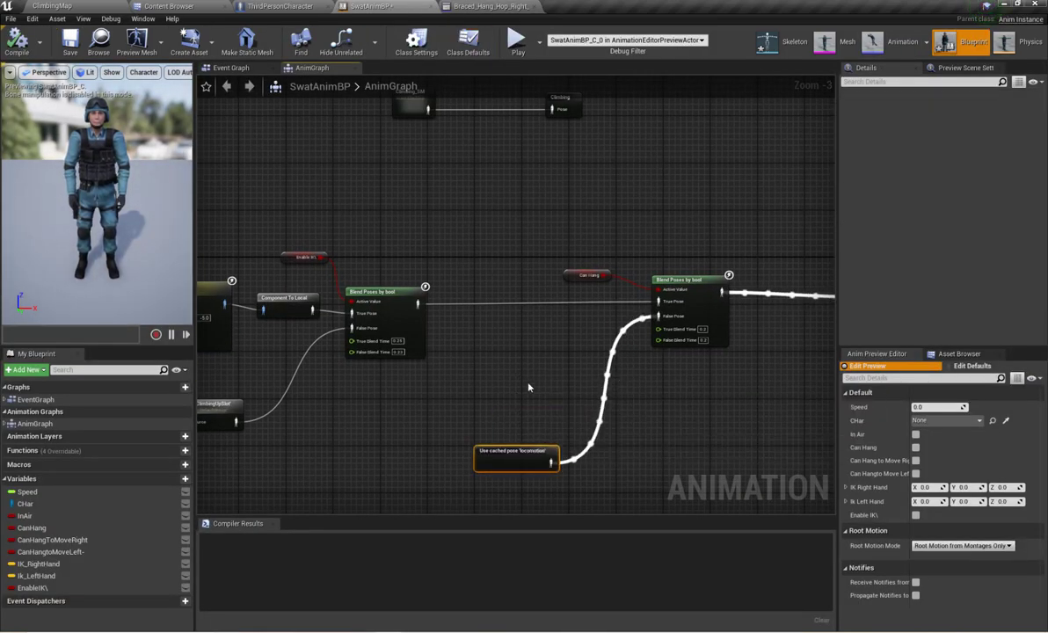
scroll(514, 379, down, 1)
right_drag(502, 374, 566, 362)
scroll(565, 361, up, 2)
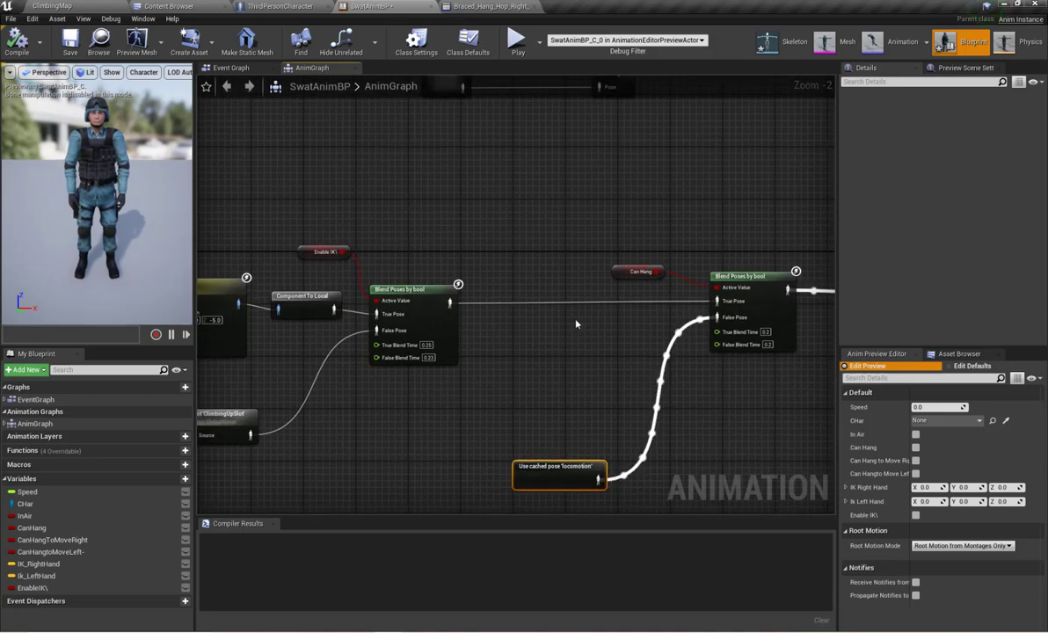
scroll(549, 308, up, 2)
scroll(538, 298, down, 1)
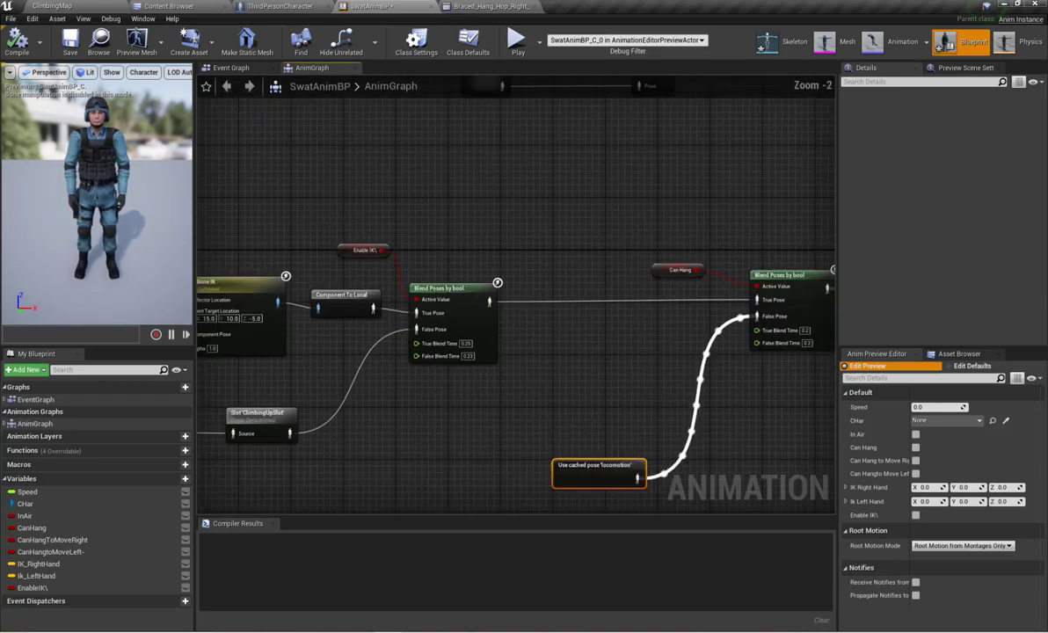
scroll(554, 290, up, 1)
drag(655, 241, 680, 203)
scroll(615, 247, down, 2)
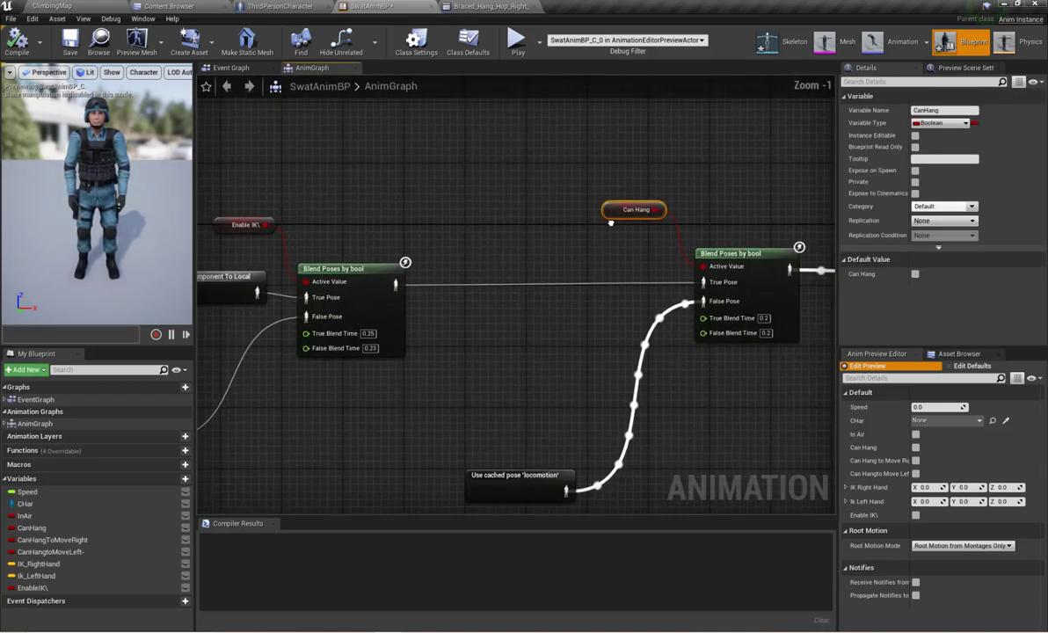
scroll(529, 271, down, 2)
scroll(528, 271, up, 3)
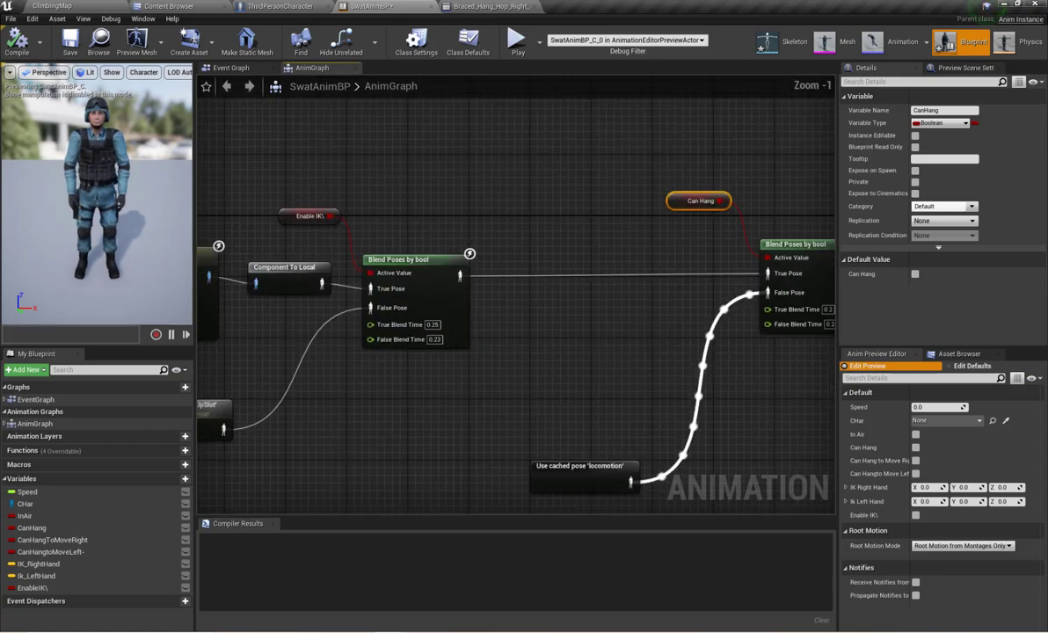
right_drag(528, 272, 477, 288)
drag(409, 293, 499, 302)
text(deful)
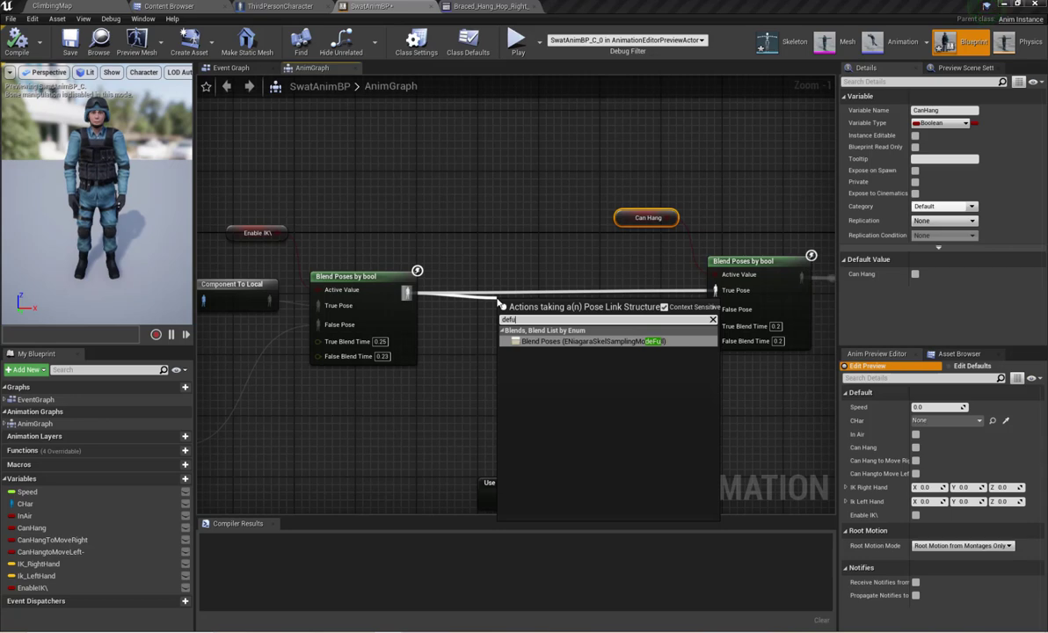
key(BackSpace)
key(BackSpace)
key(BackSpace)
key(BackSpace)
click(452, 335)
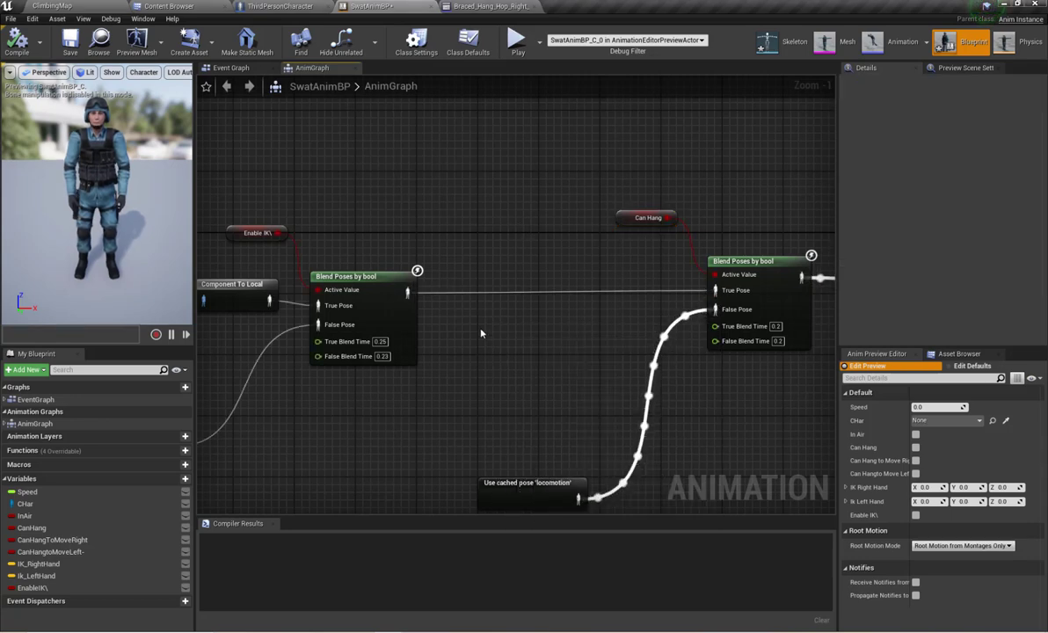
Step: Add a slot node between the two Blend Poses by bool nodes and set its slot name to DefaultGroup.HangToJumpSlot
right_click(481, 333)
text(default)
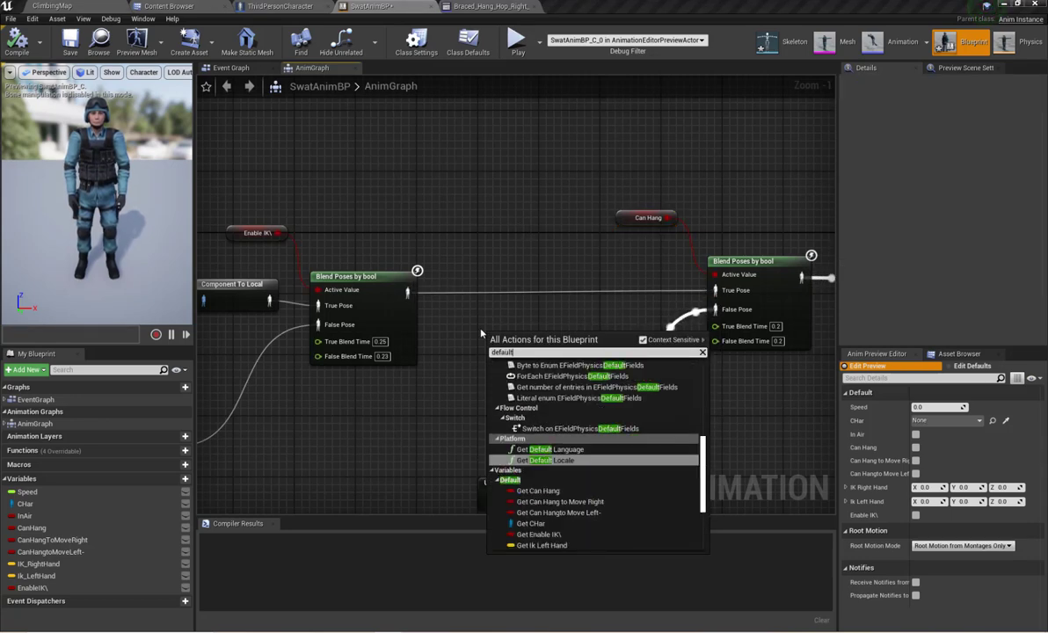
text(sl)
key(Return)
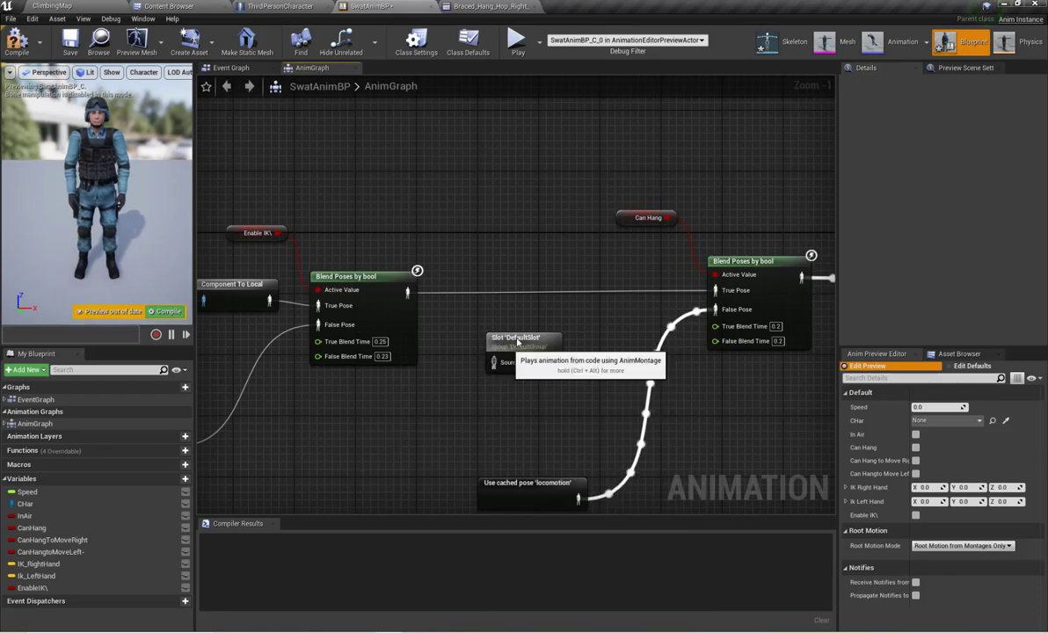
drag(492, 338, 506, 299)
click(952, 112)
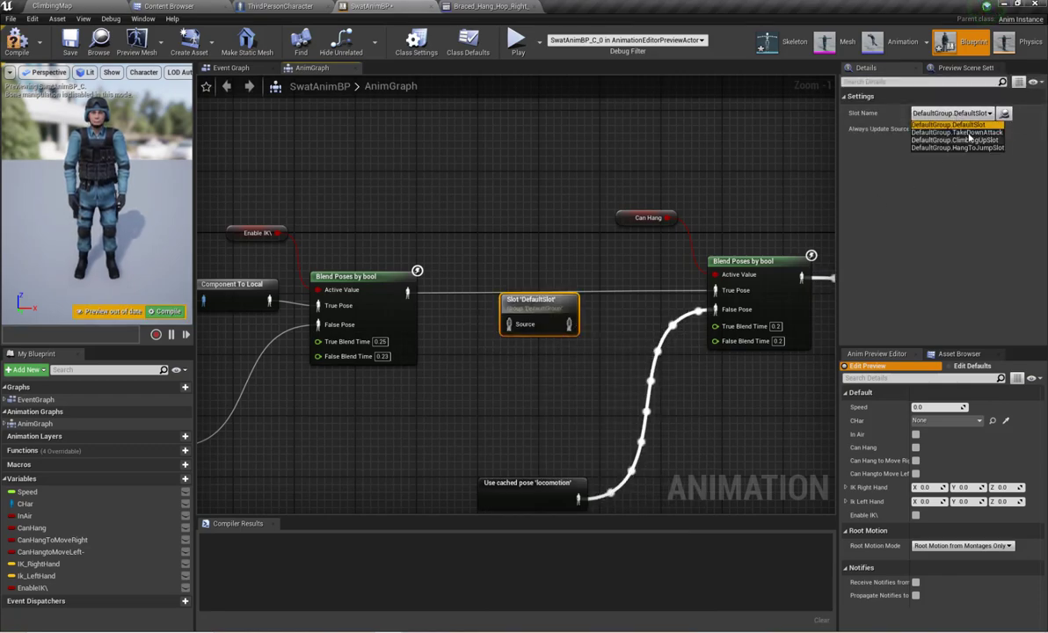
click(957, 147)
Step: Wire the HangToJumpSlot node between the Enable IK blend's output and the Can Hang blend's True Pose, then compile SwatAnimBP
scroll(527, 246, down, 1)
scroll(481, 281, up, 1)
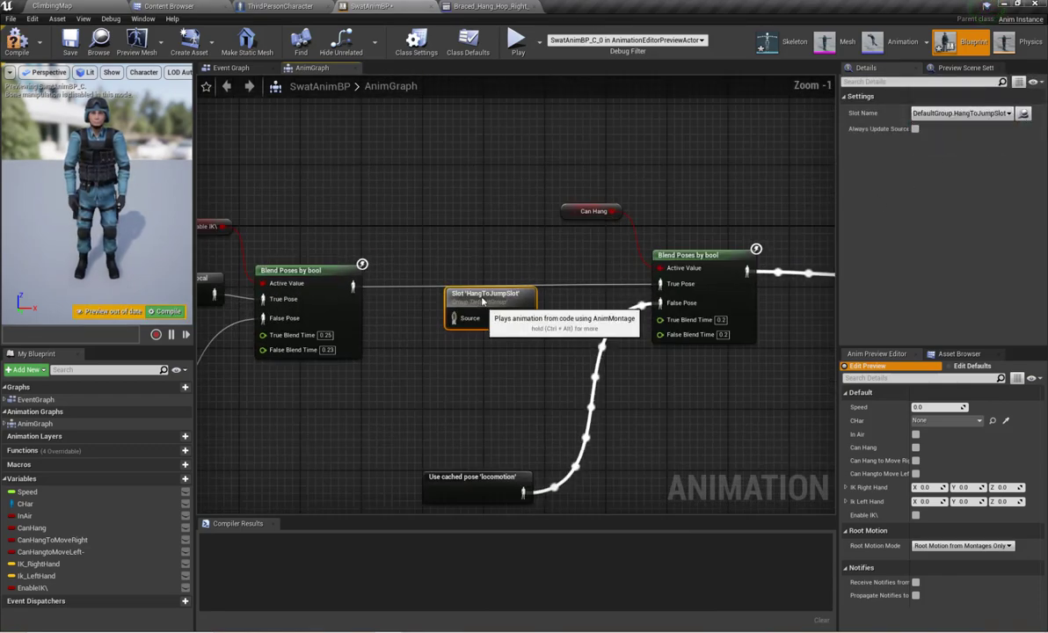
drag(482, 301, 482, 278)
drag(354, 285, 482, 275)
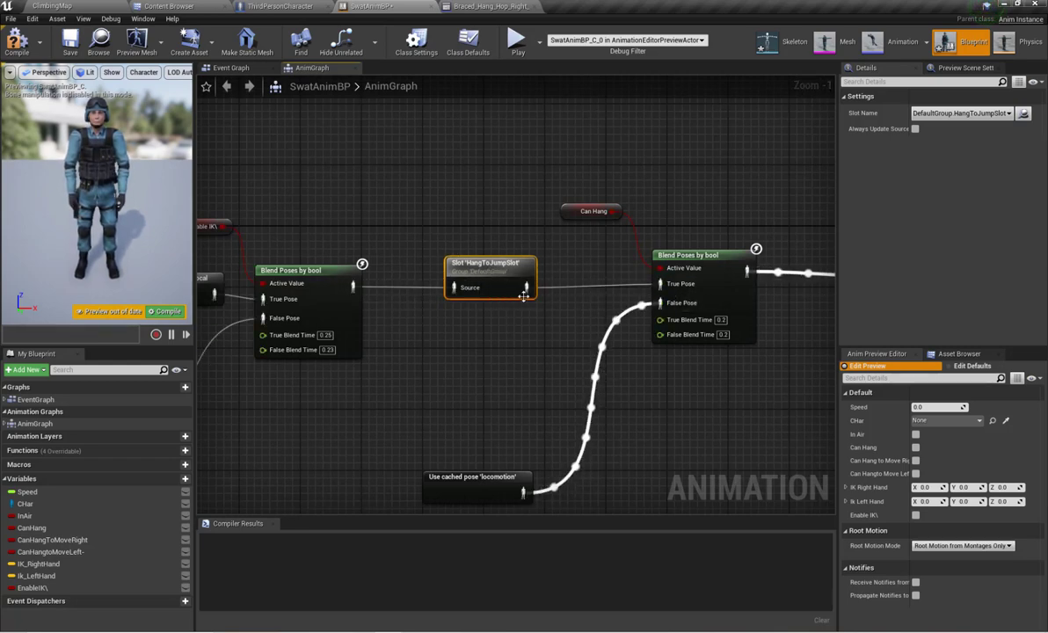
click(17, 40)
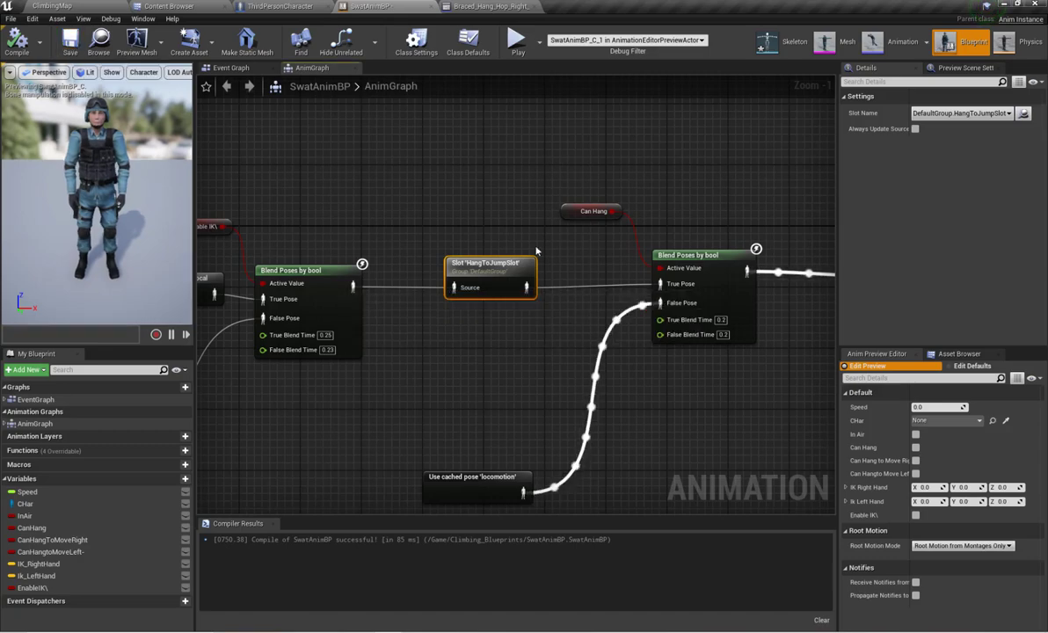
scroll(536, 251, down, 5)
scroll(489, 205, up, 4)
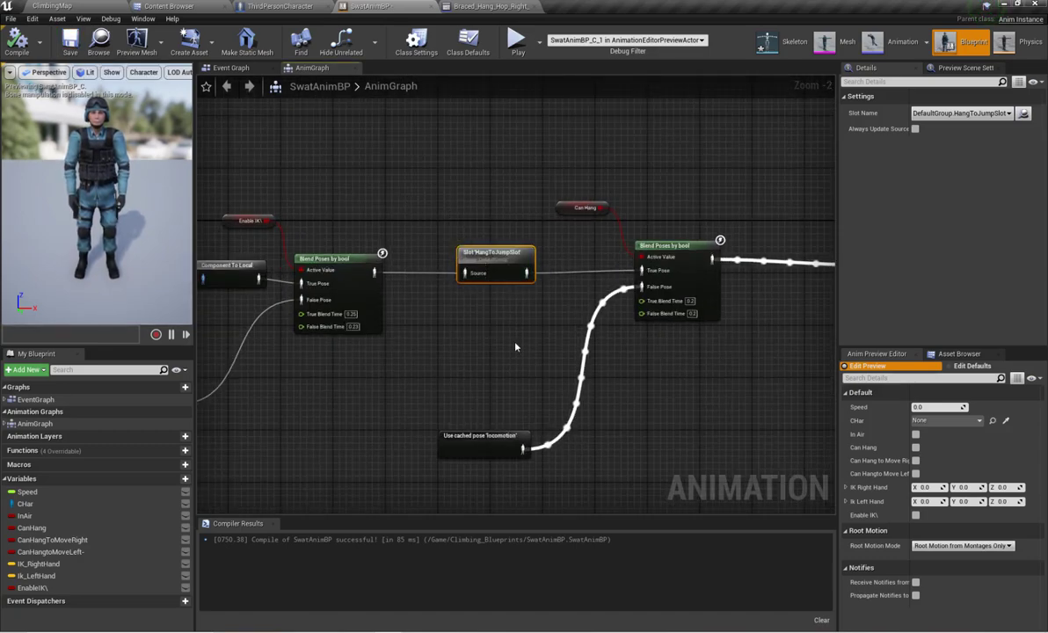
click(285, 176)
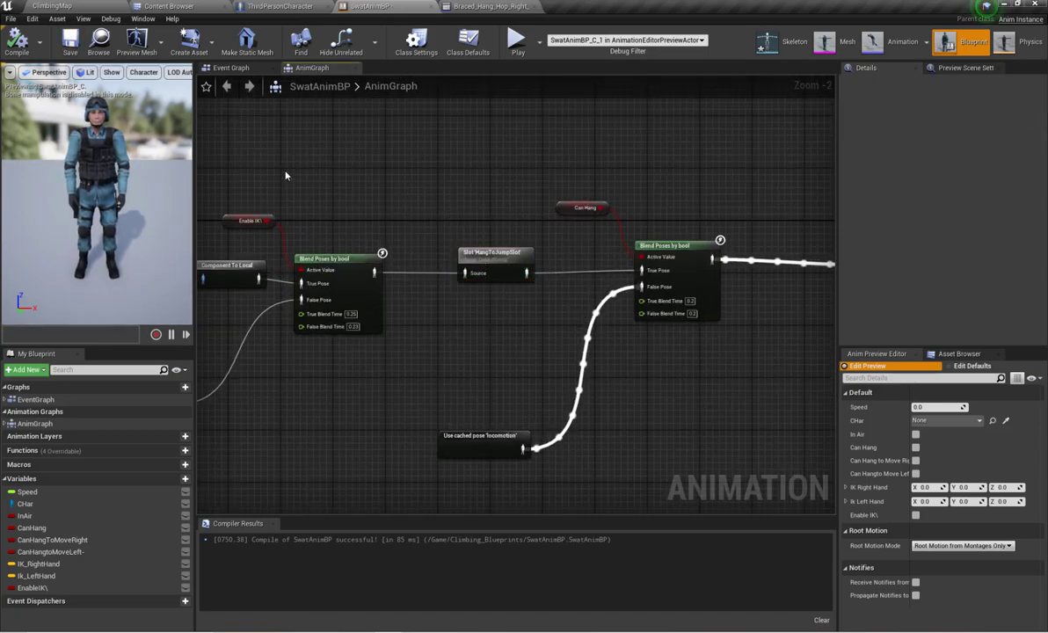
Step: In ThirdPersonCharacter's Event Graph, move Move Component To, its input variables and the reroute point up, away from the Release Ledge Grab chain
click(280, 6)
scroll(373, 206, down, 11)
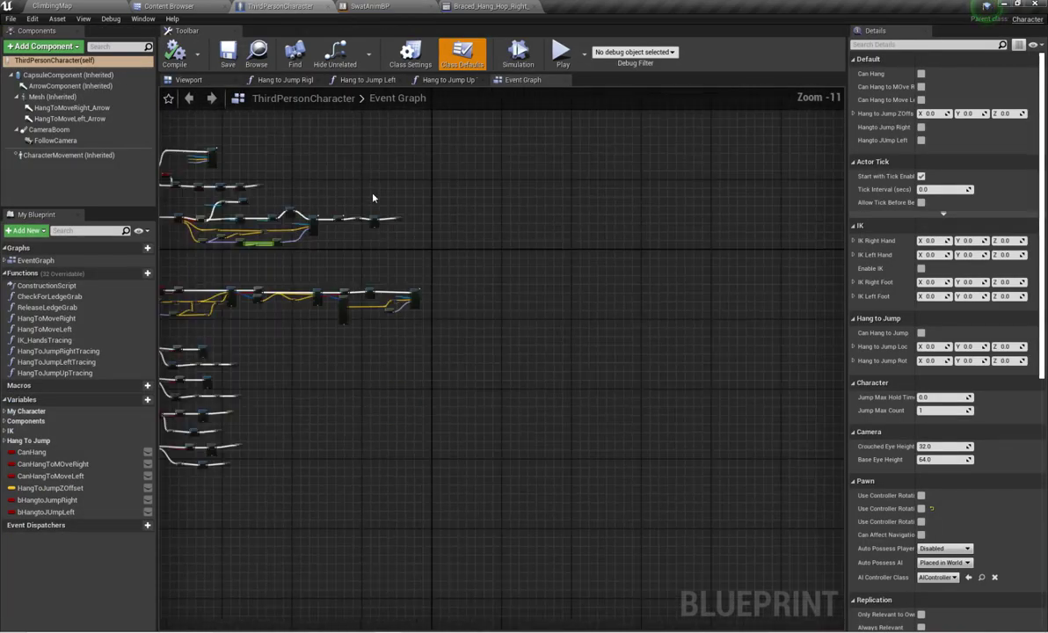
right_drag(187, 212, 407, 325)
scroll(408, 299, up, 8)
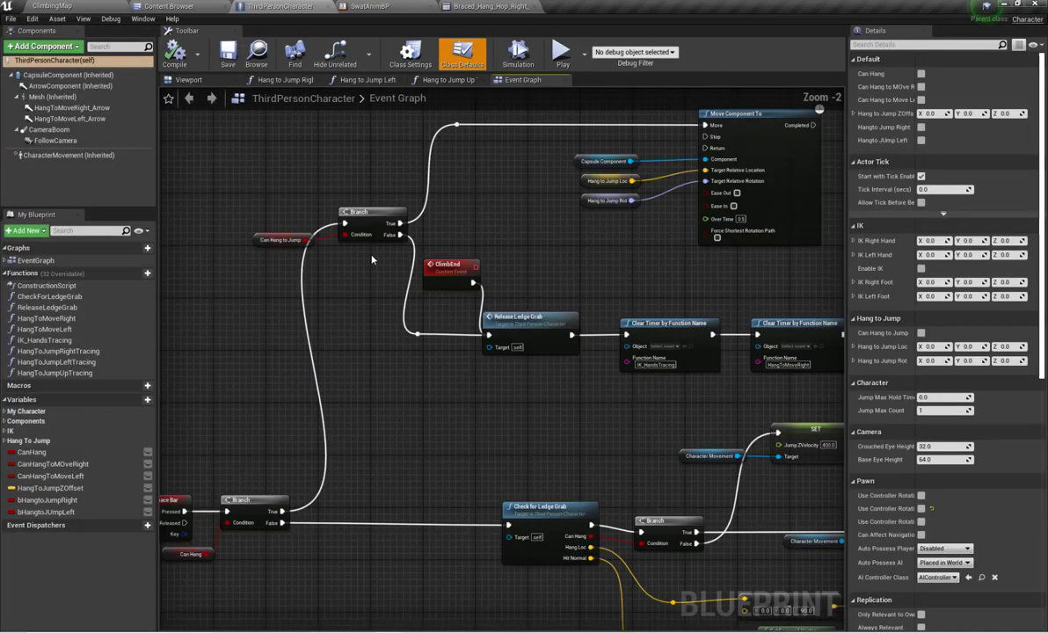
scroll(529, 266, down, 2)
scroll(322, 198, up, 3)
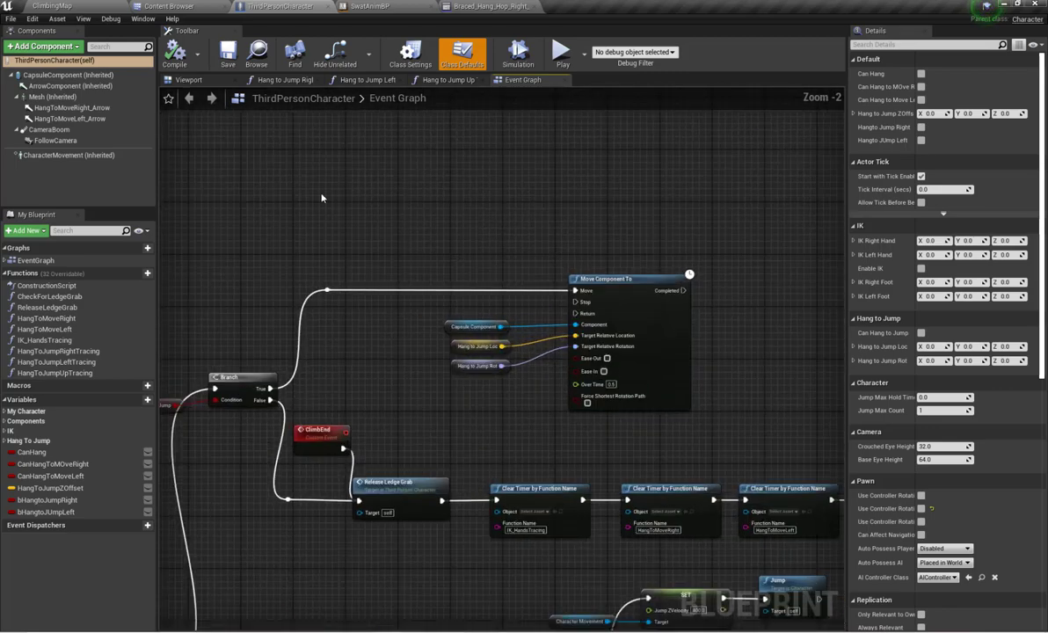
drag(620, 366, 628, 261)
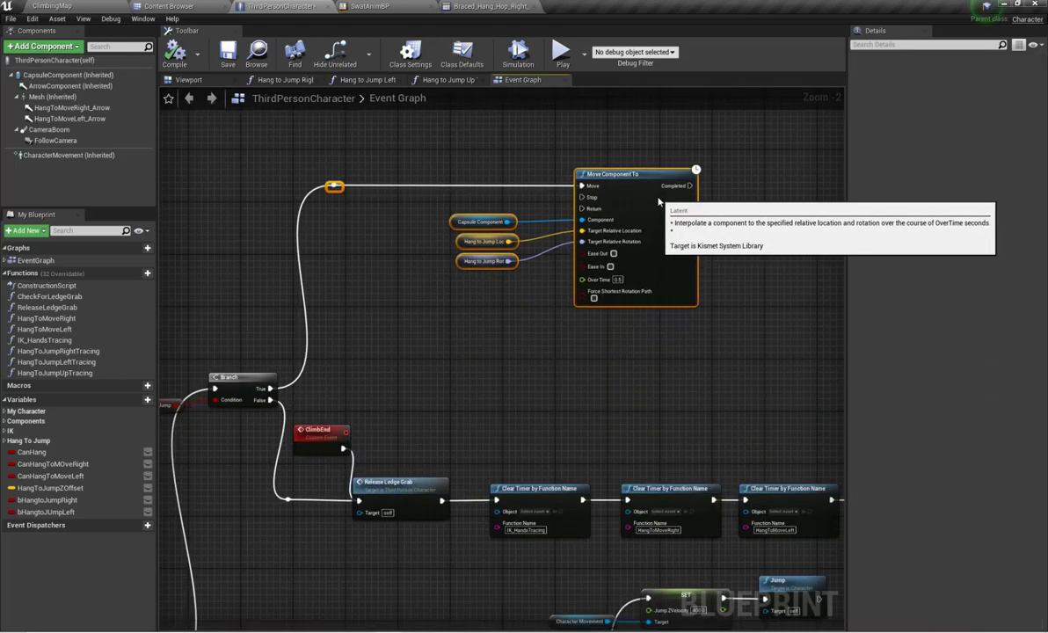
click(455, 349)
Step: Move the Move Component To node and its three input variables farther from the reroute point to make room on the execution wire
right_drag(455, 349, 399, 401)
drag(390, 217, 587, 358)
drag(561, 258, 775, 266)
scroll(612, 260, down, 2)
right_drag(663, 265, 531, 257)
scroll(532, 256, up, 3)
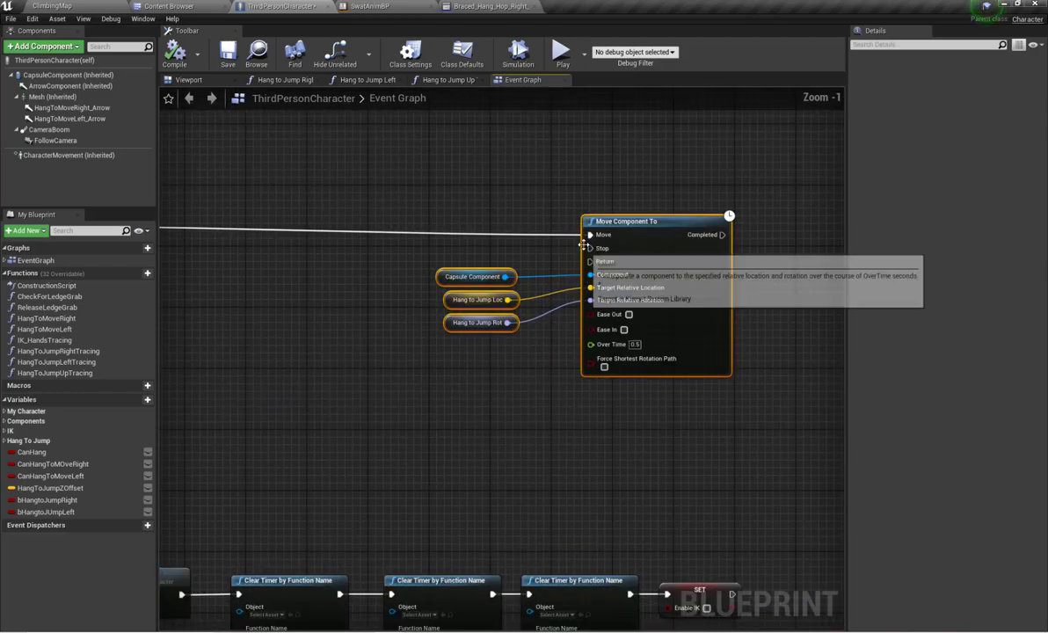
scroll(616, 237, down, 2)
right_drag(451, 251, 502, 274)
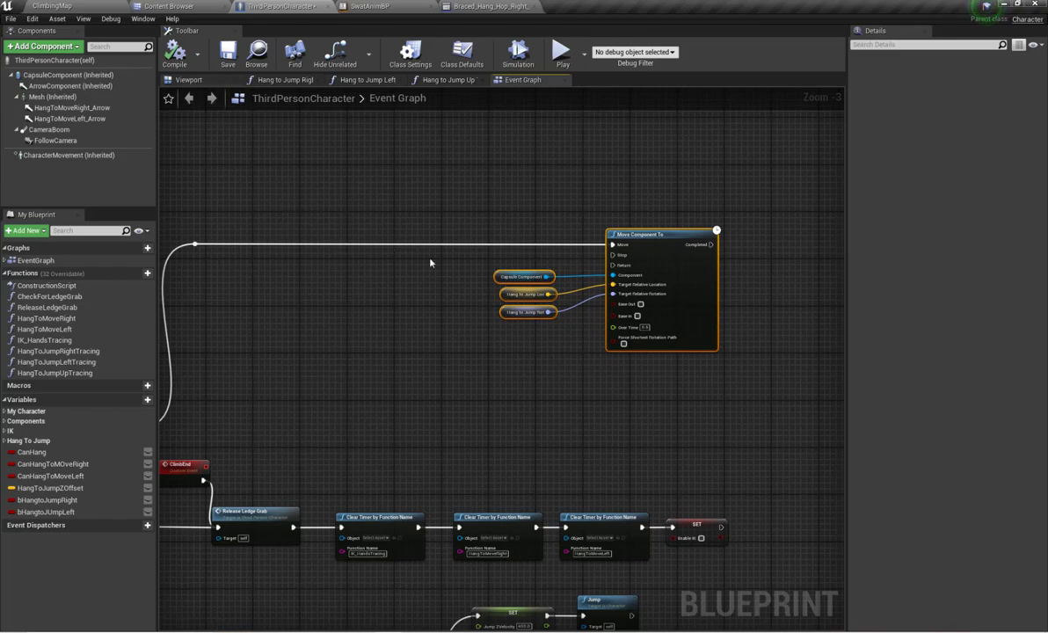
right_drag(409, 258, 472, 262)
click(472, 261)
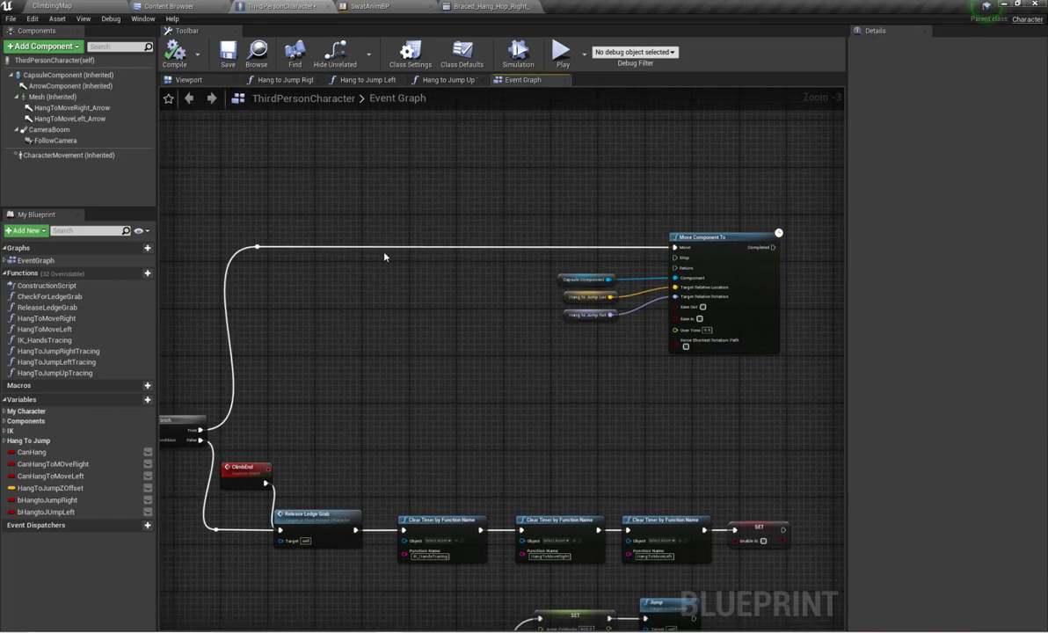
Step: Insert a Sequence node after the reroute point and run Move Component To from its Then 1 output
scroll(384, 256, up, 2)
right_drag(382, 255, 429, 274)
scroll(306, 264, up, 1)
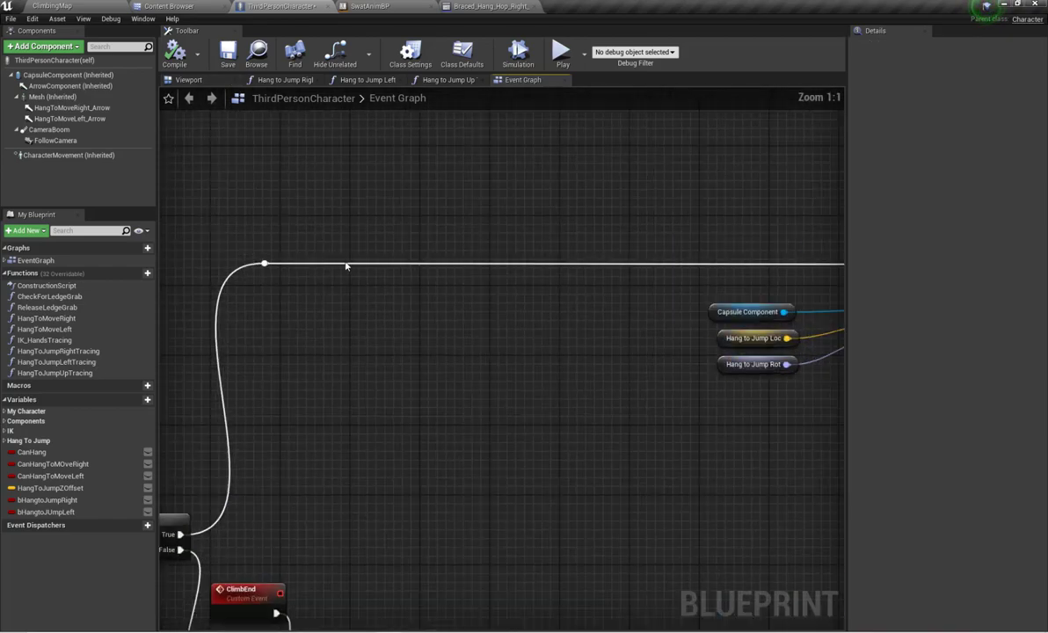
scroll(346, 265, down, 3)
scroll(283, 311, up, 2)
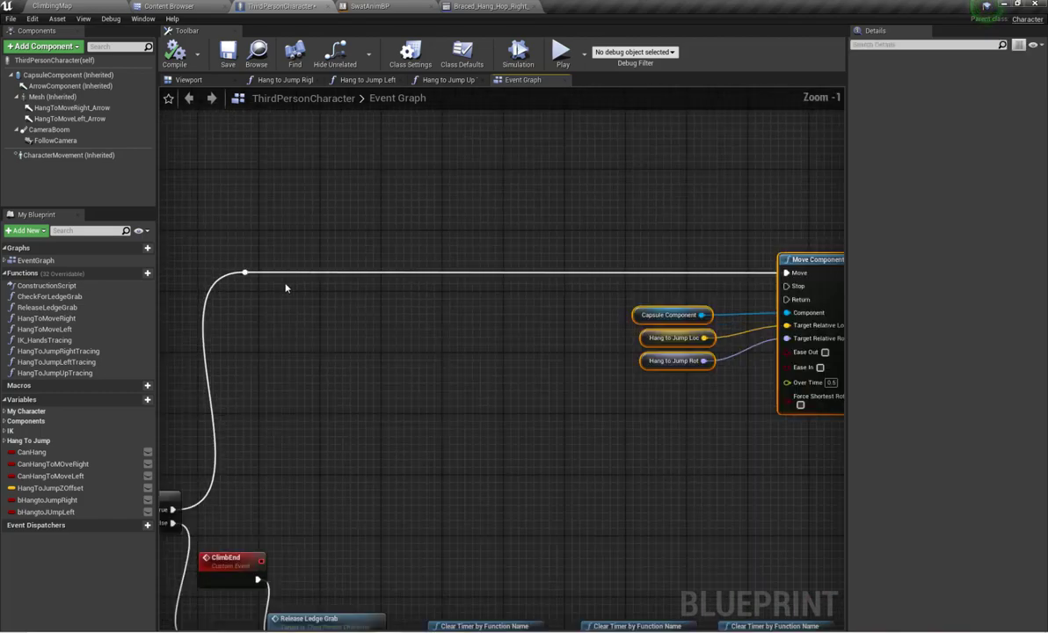
drag(245, 273, 308, 280)
text(swq)
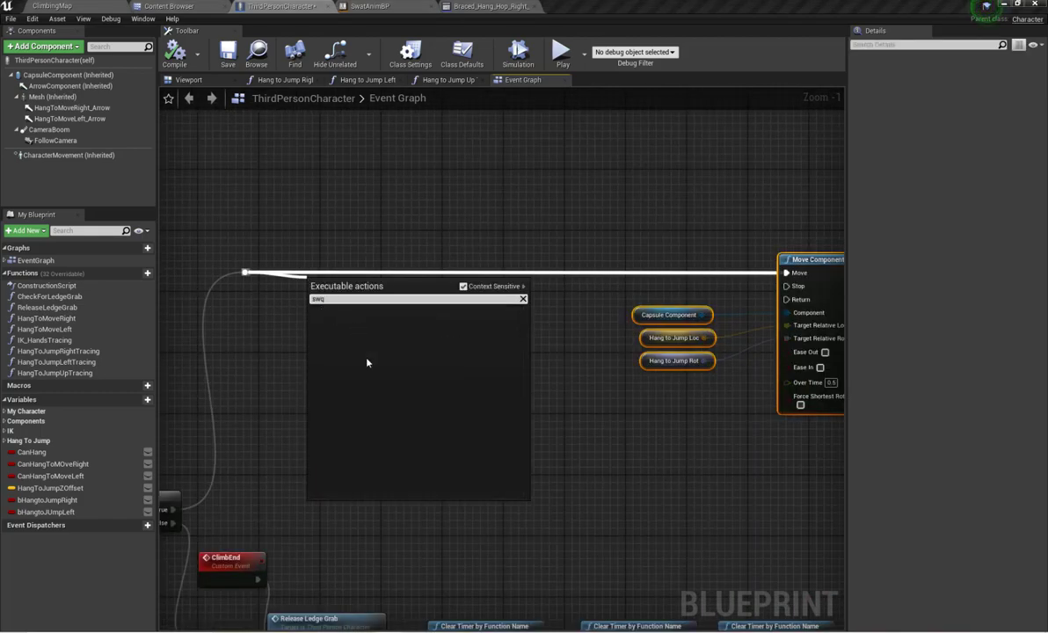
key(BackSpace)
key(BackSpace)
text(eq)
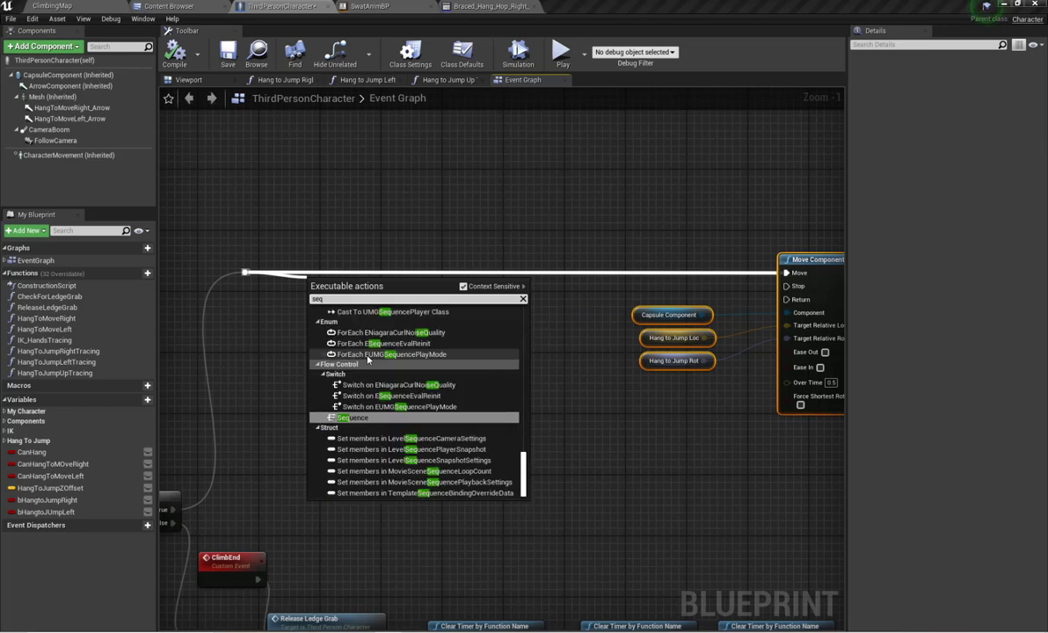
key(Return)
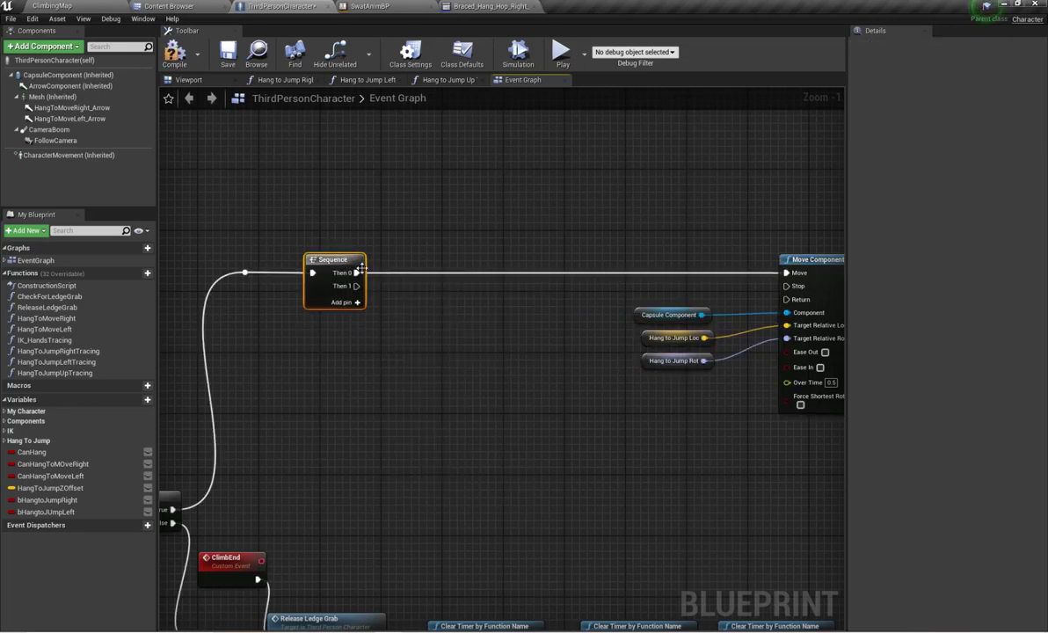
ctrl+drag(357, 274, 357, 287)
Step: Move the Move Component To node and its input variables closer to the Sequence node
scroll(486, 302, down, 2)
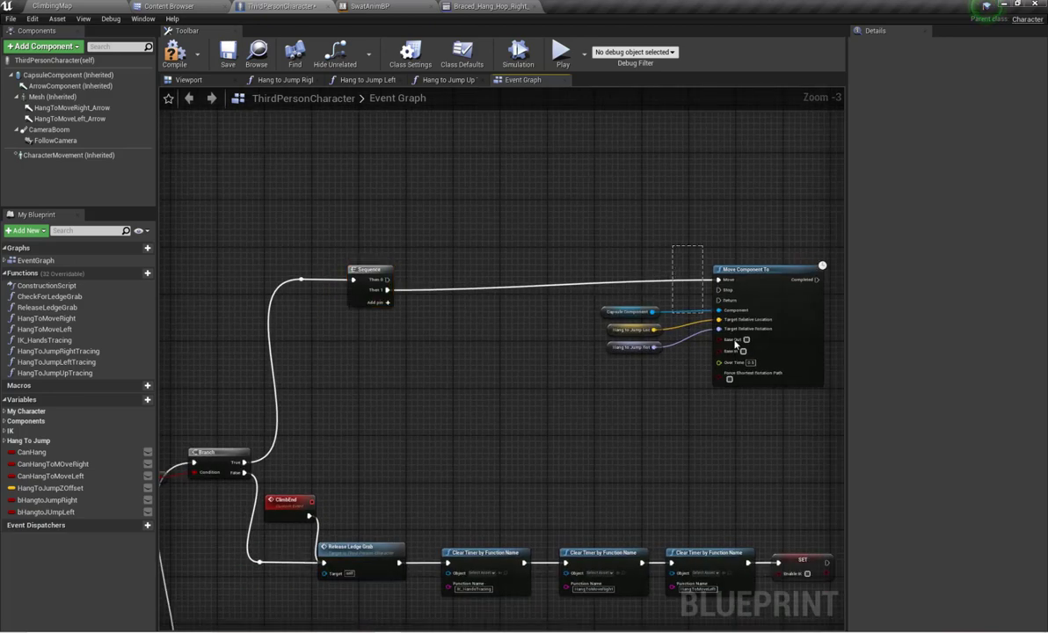
drag(780, 293, 573, 295)
click(546, 251)
Step: Add a Play Anim Montage node executed from the Sequence node's Then 0 output
scroll(404, 349, up, 1)
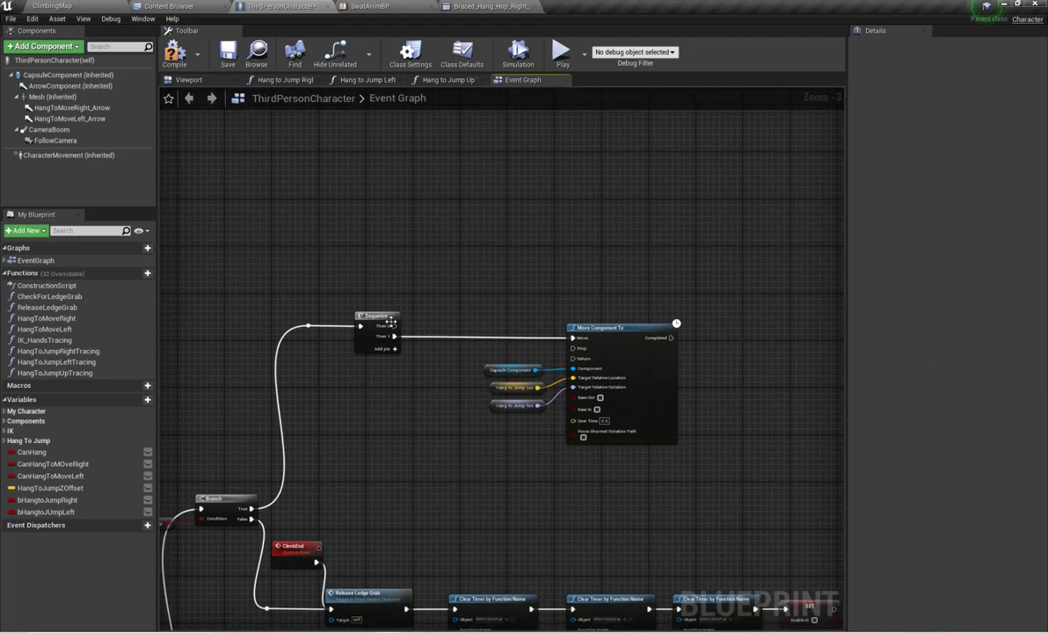
drag(393, 326, 533, 221)
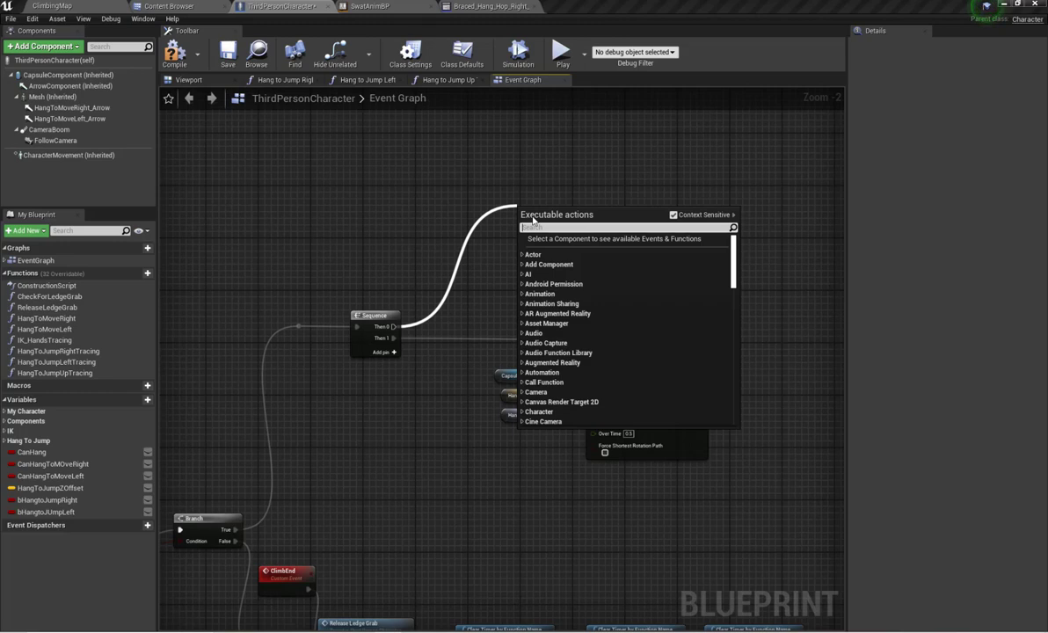
text(play)
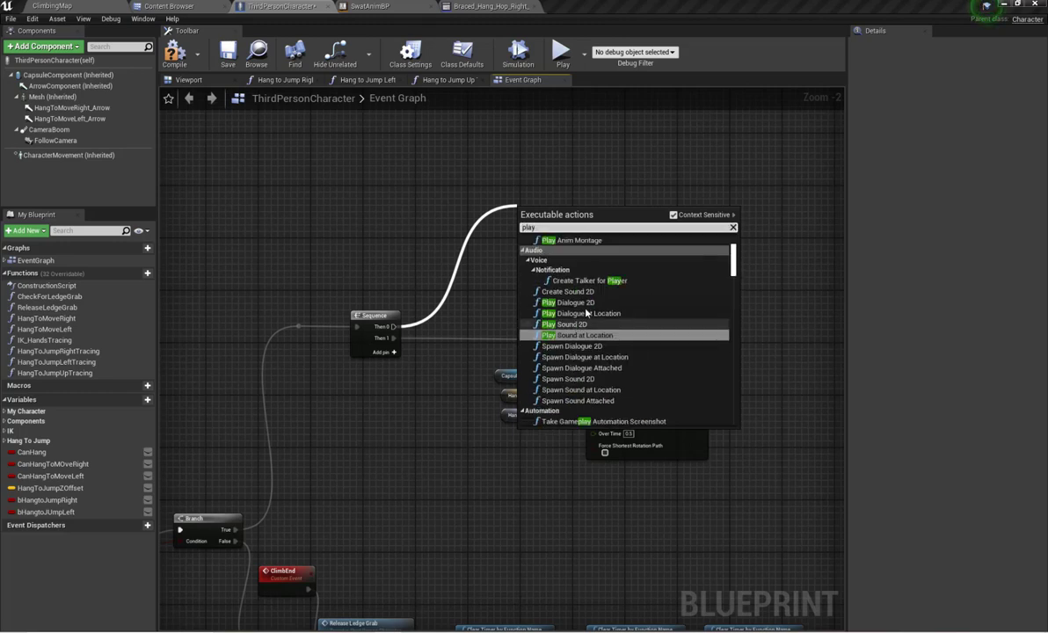
click(591, 240)
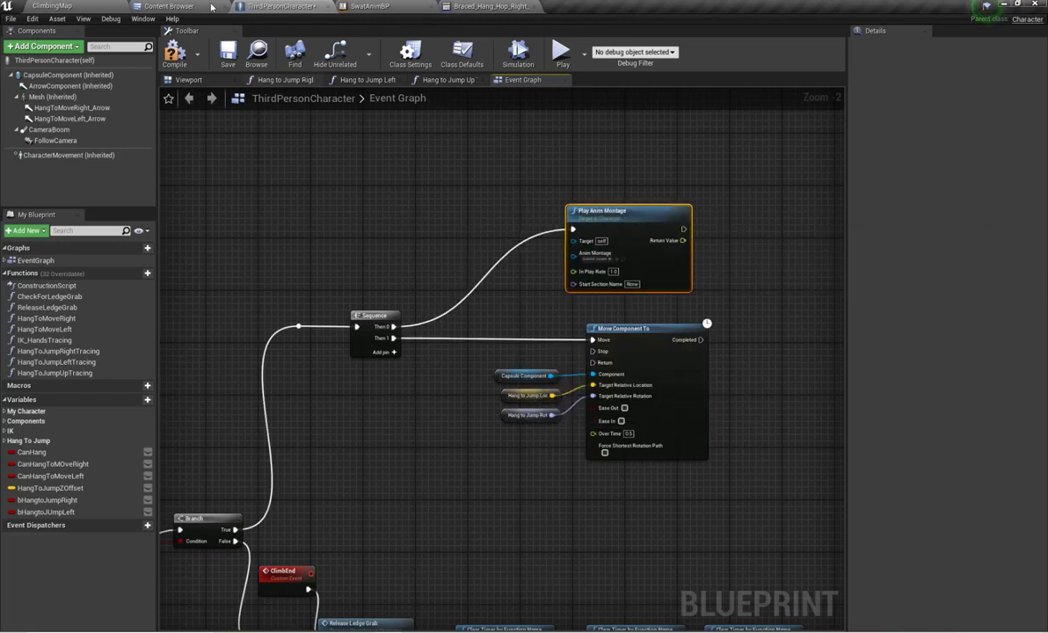
Step: Assign Braced_Hang_Hop_Right_edit_Montage to the Play Anim Montage node in ThirdPersonCharacter's event graph, and compile and save the blueprint
click(198, 7)
click(632, 132)
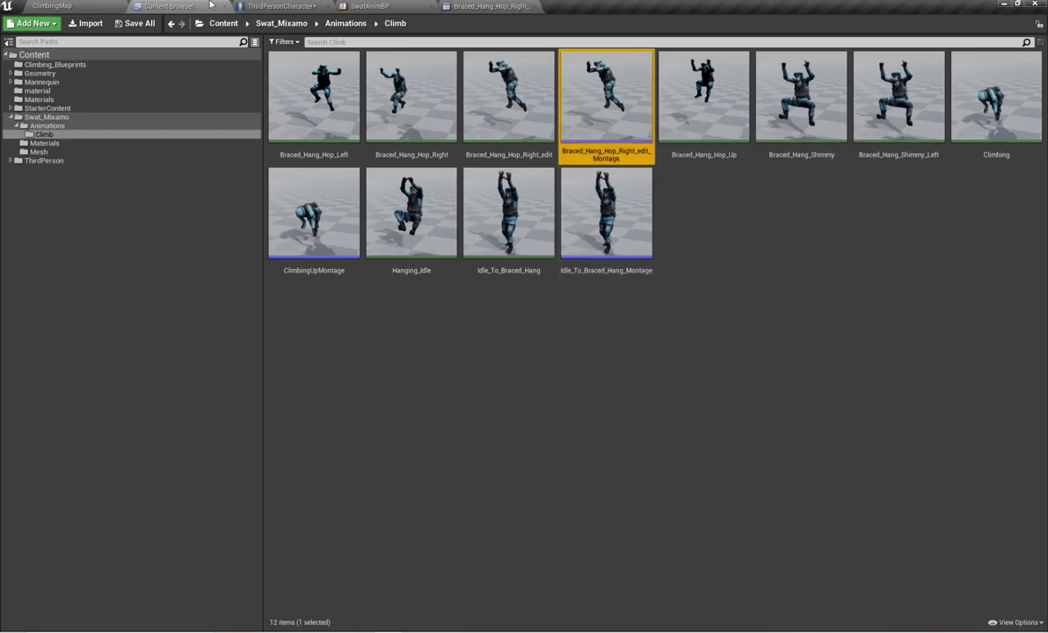
drag(280, 6, 463, 3)
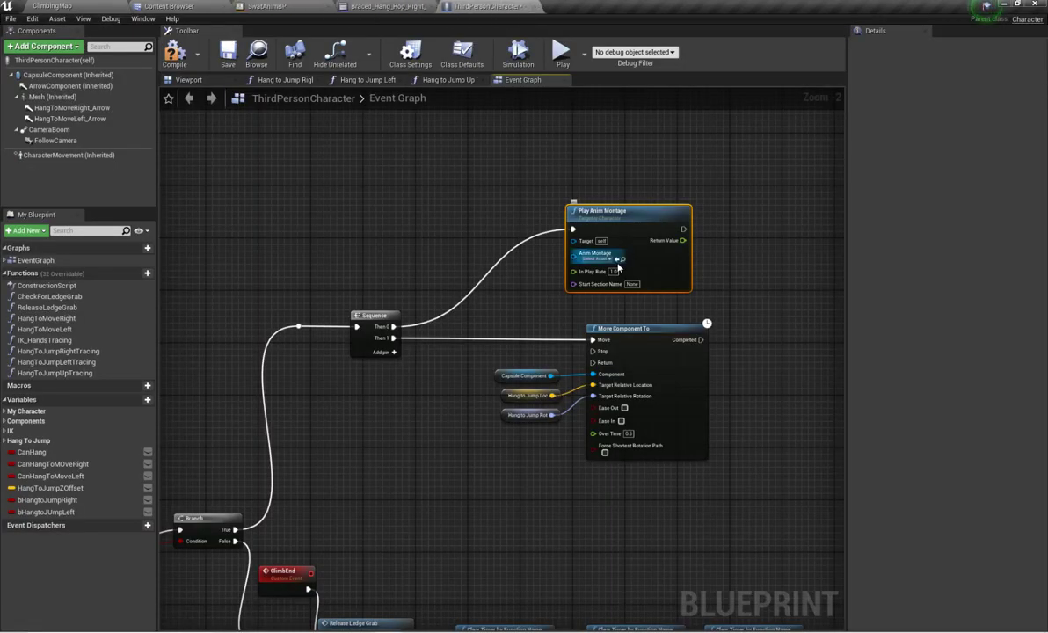
click(174, 53)
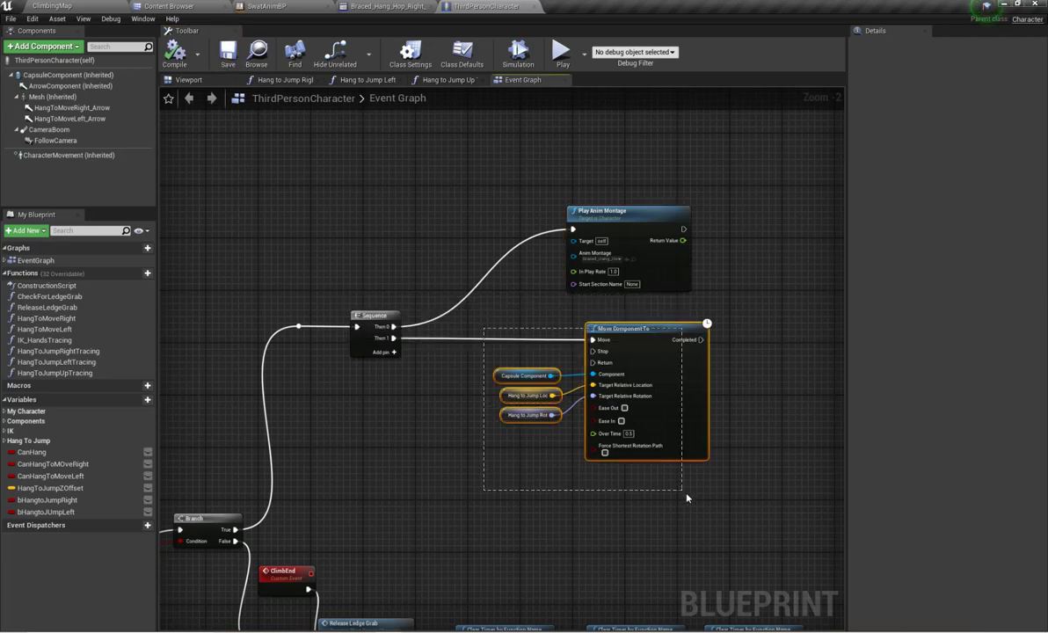
drag(687, 498, 708, 511)
click(752, 534)
click(219, 60)
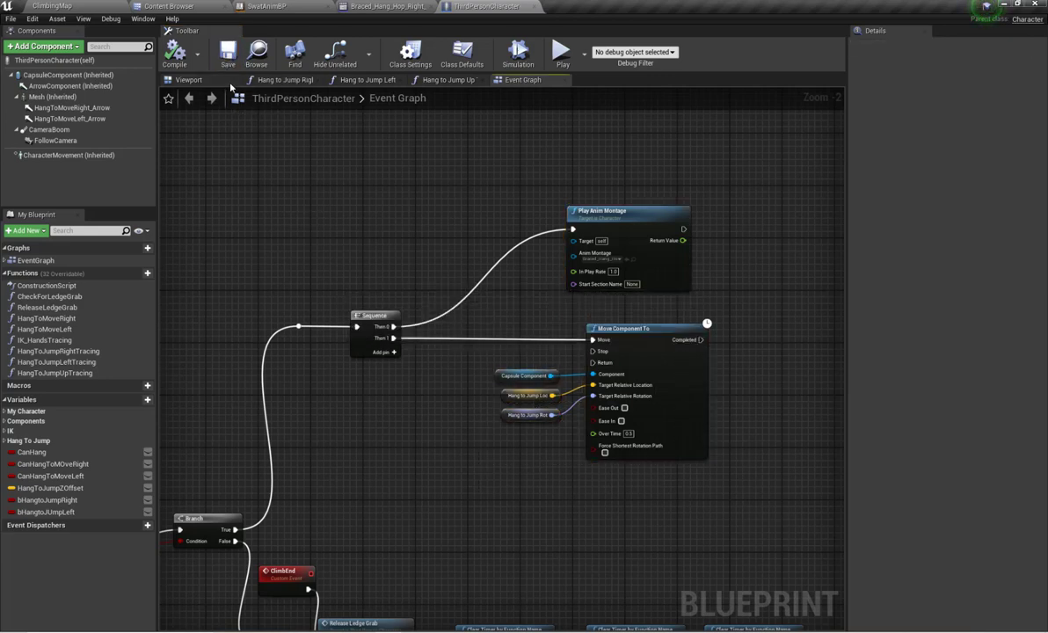
Step: Play-test ClimbingMap by hanging from the yellow block and jumping right across the row of green blocks
click(53, 6)
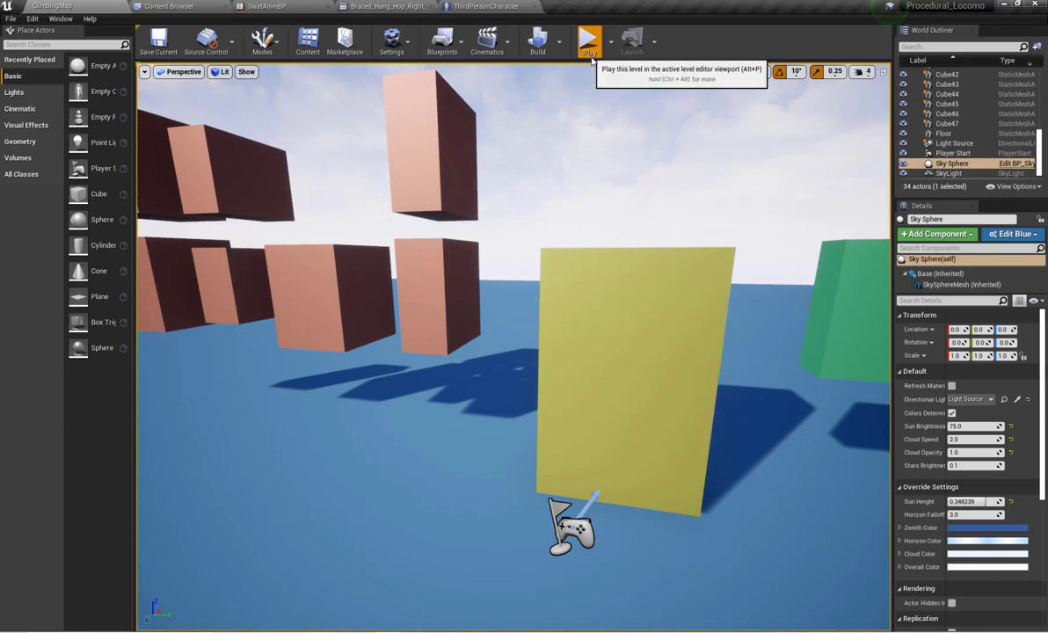
click(586, 40)
key(w)
key(space)
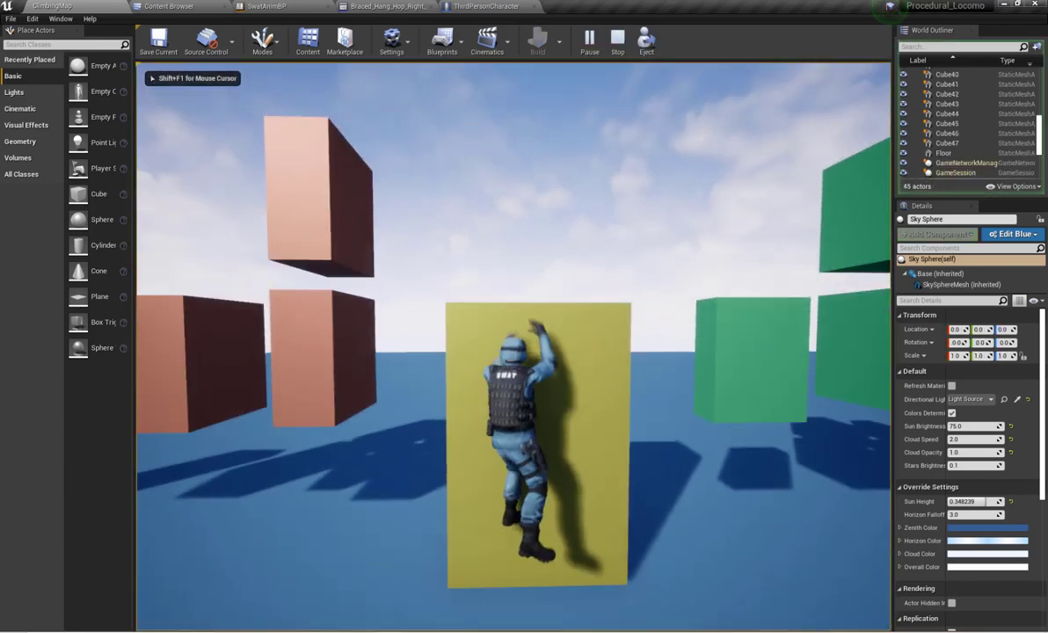
key(d)
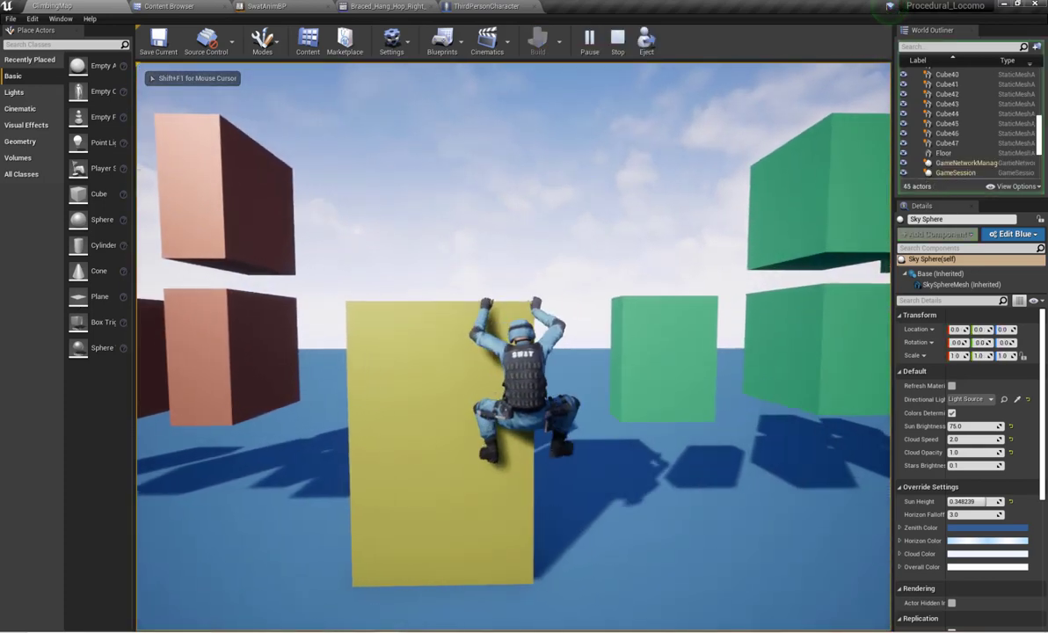
key(space)
key(d)
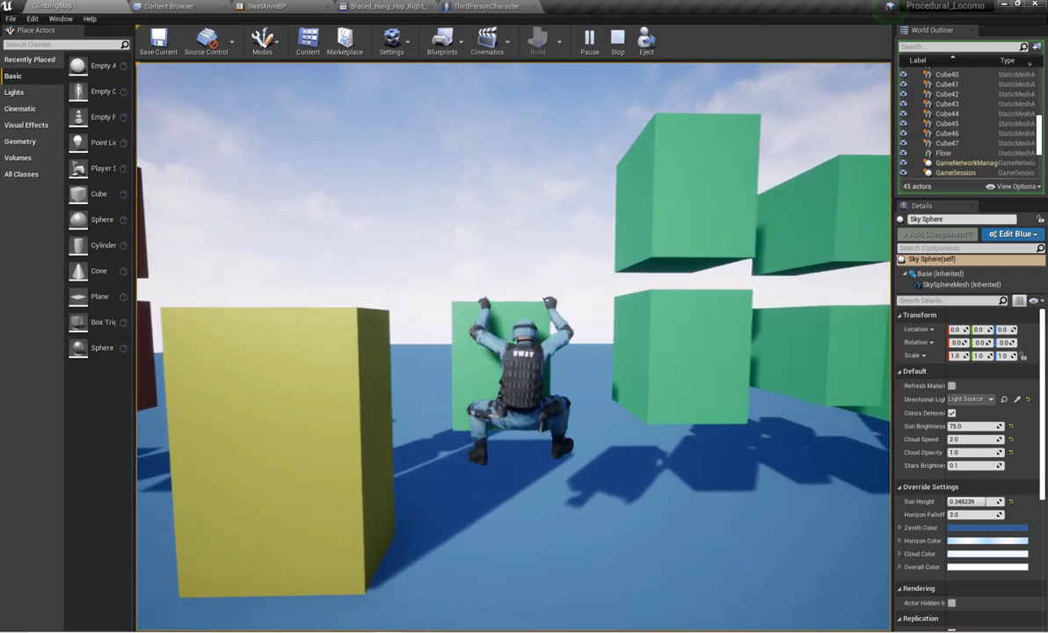
key(space)
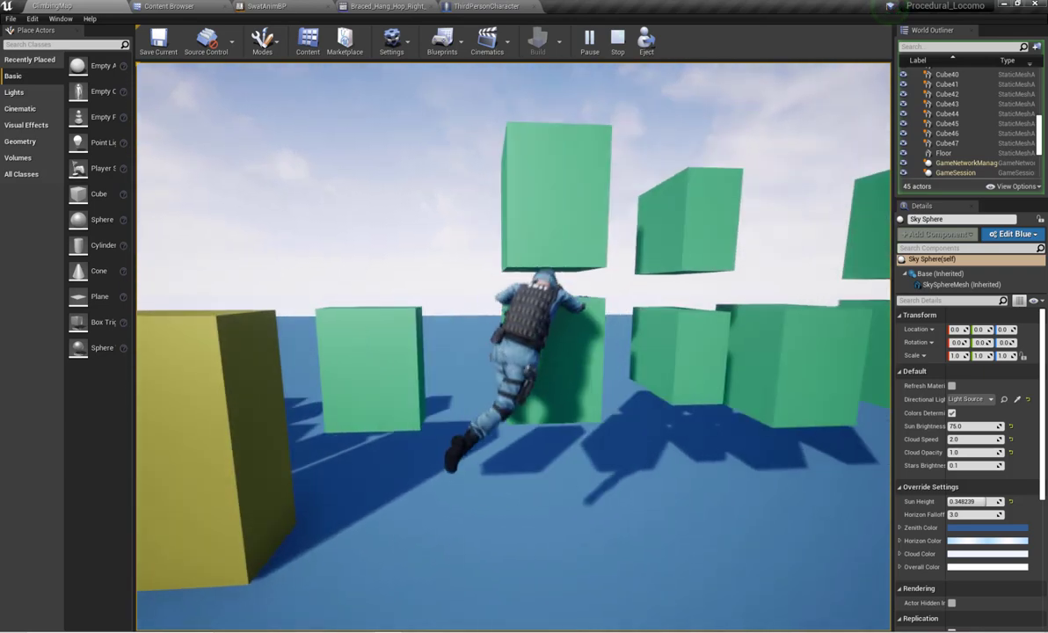
key(d)
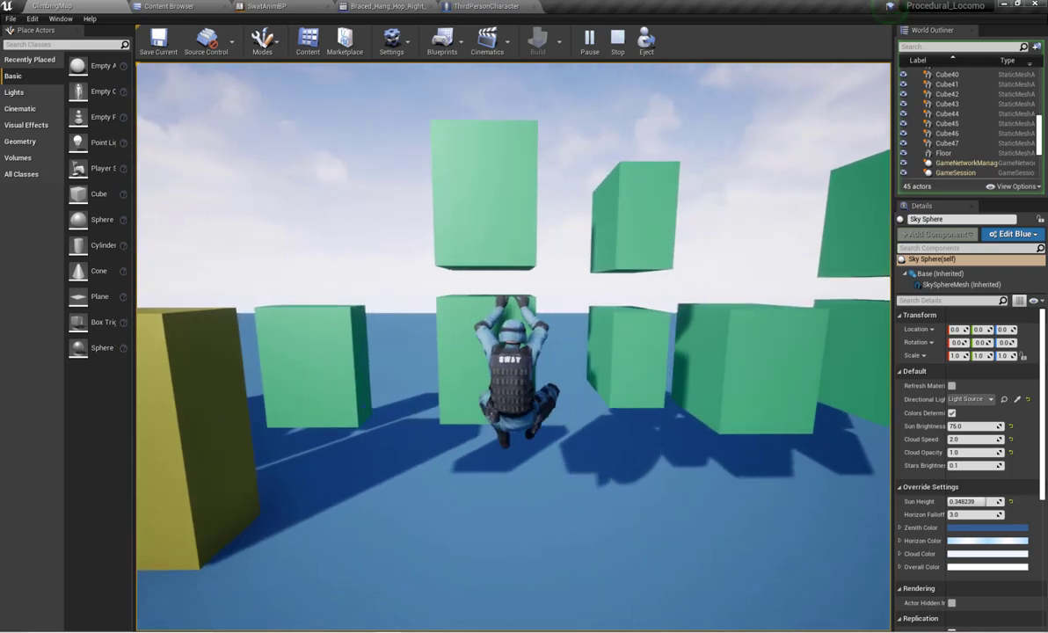
key(space)
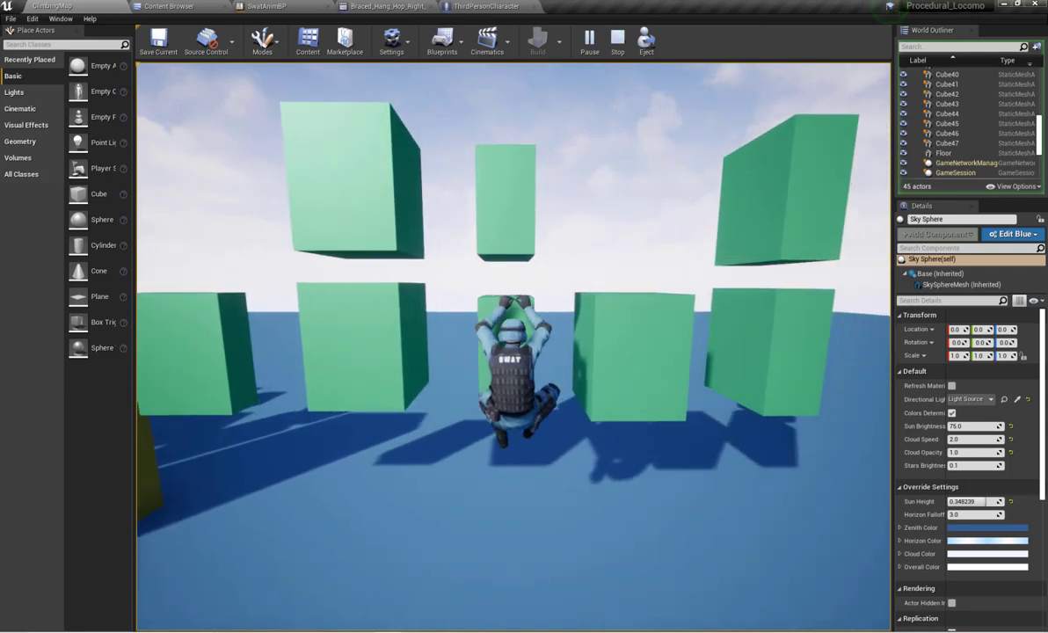
key(space)
key(d)
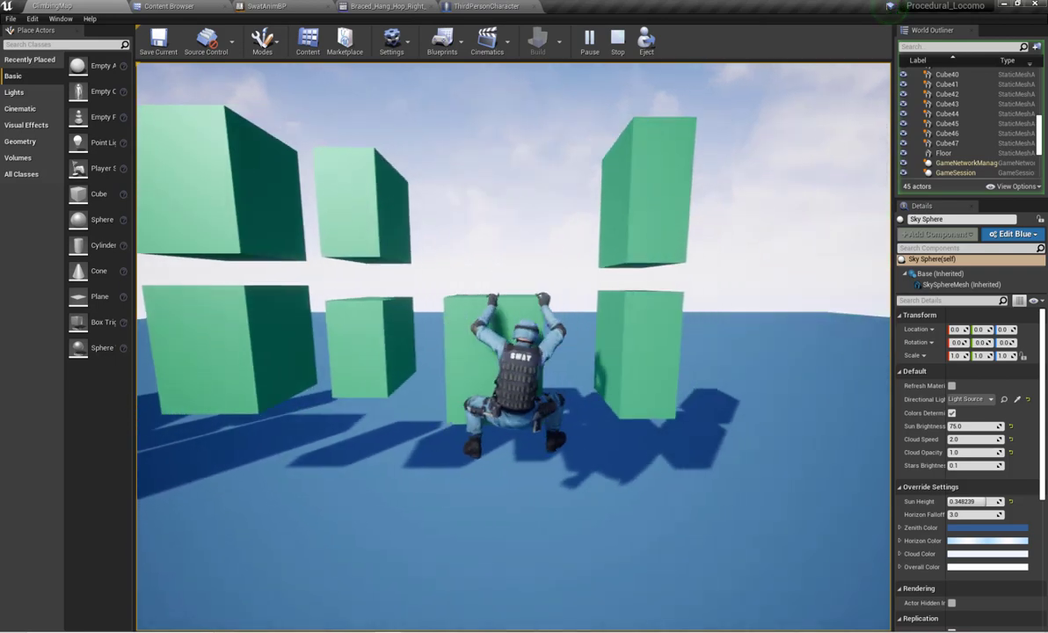
key(space)
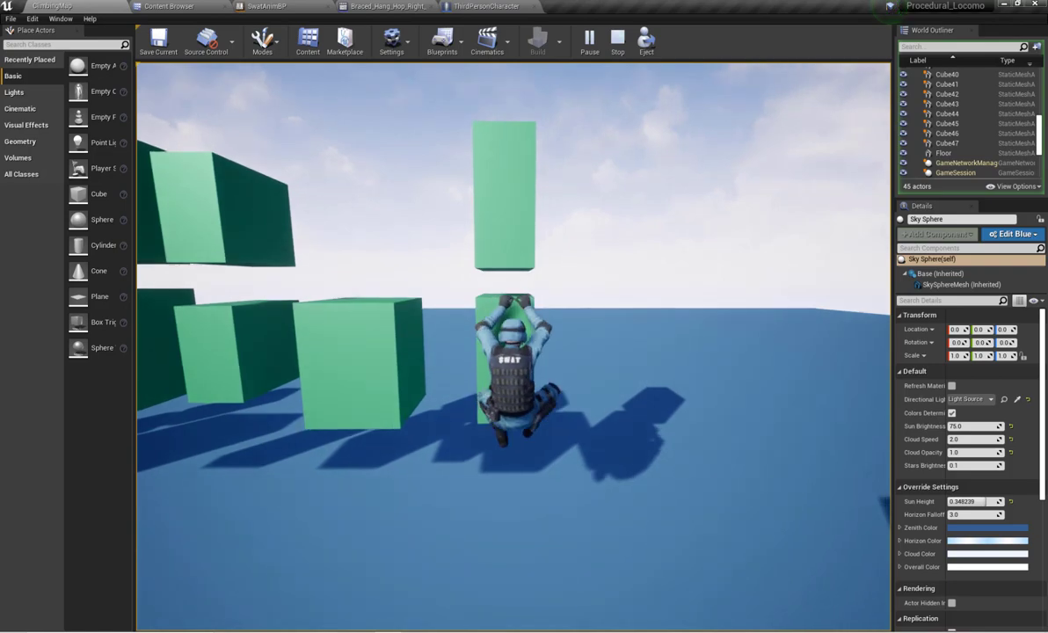
key(space)
Step: Grab the yellow block again, repeat the jumps to the right onto the green blocks, and end the play session
key(w)
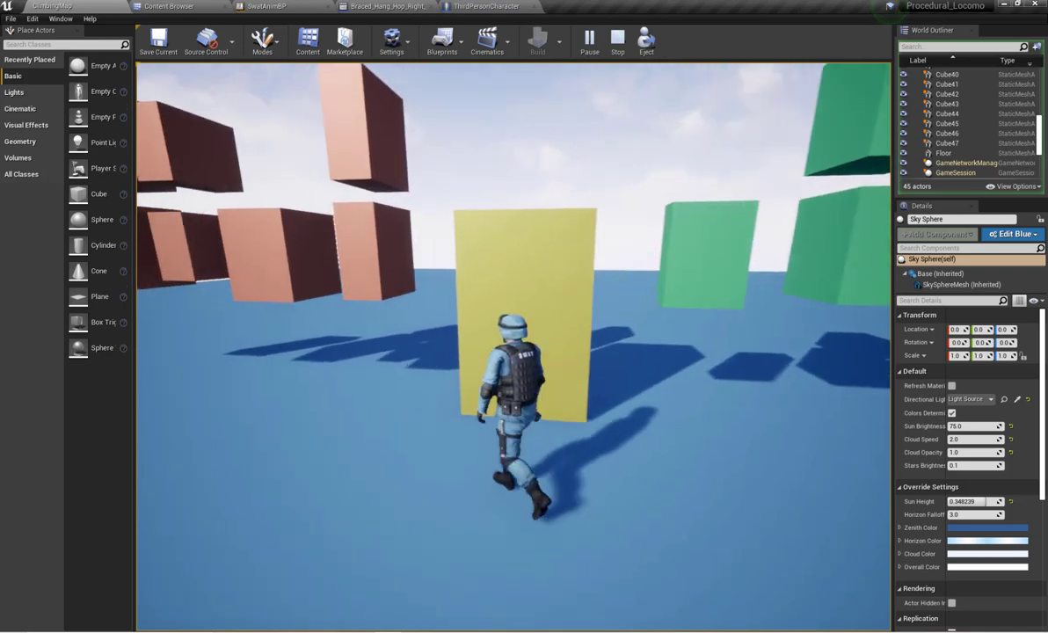
key(space)
key(d)
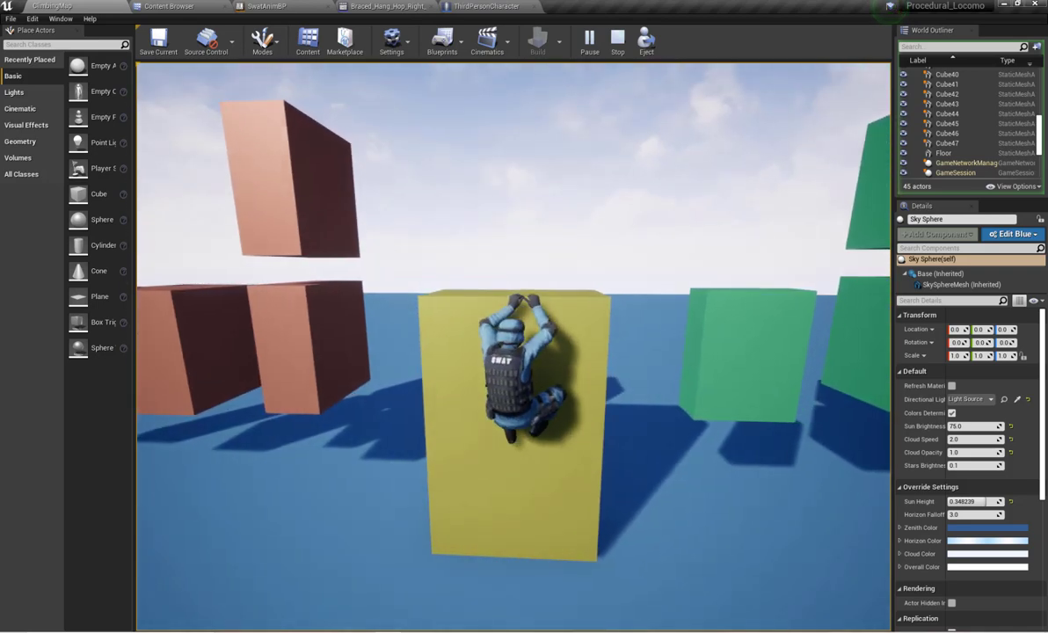
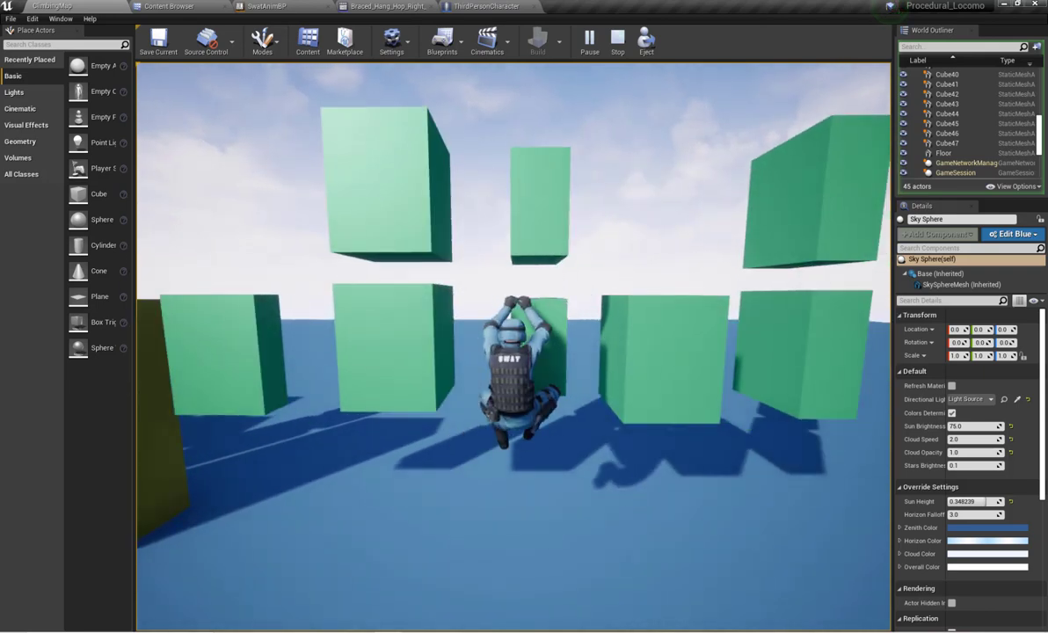
key(Escape)
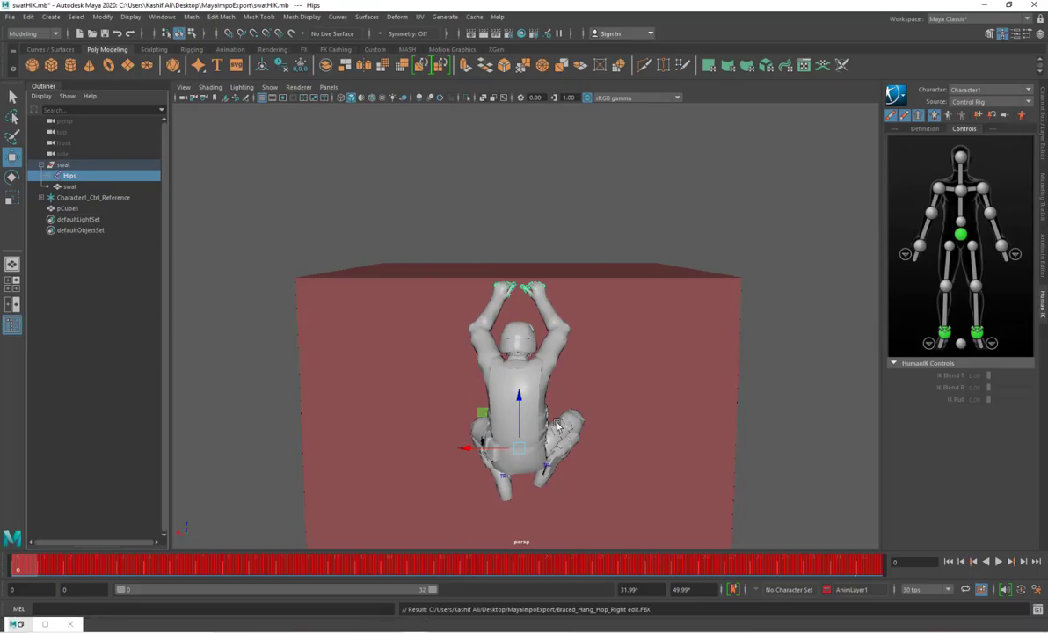
Step: Switch to Maya and adjust the height of the HumanIK hips effector at frame 0 against the red block's edge
alt+drag(557, 424, 568, 407)
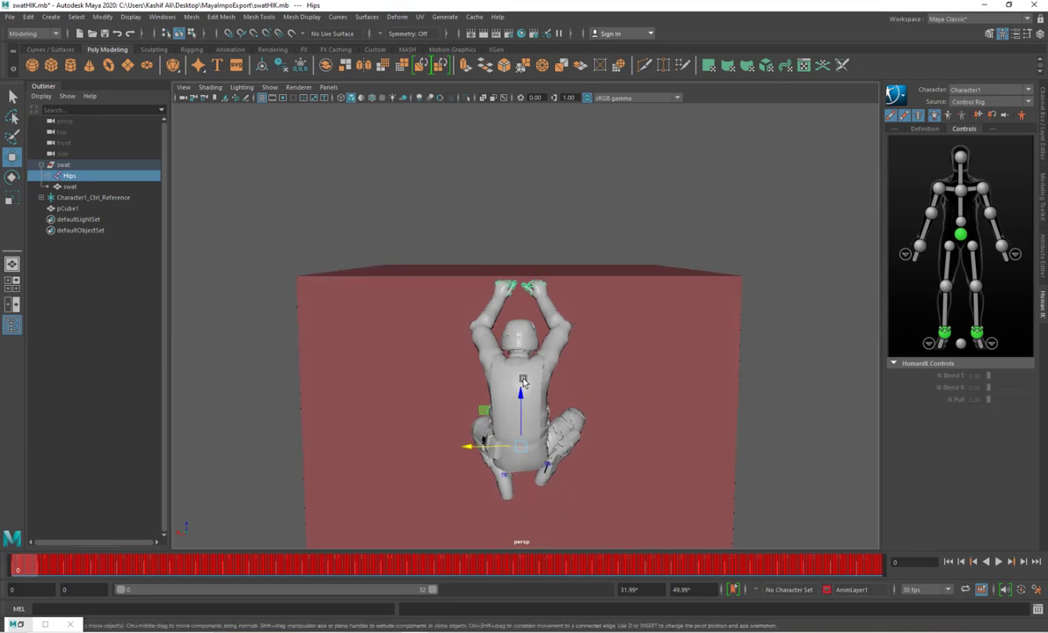
click(960, 234)
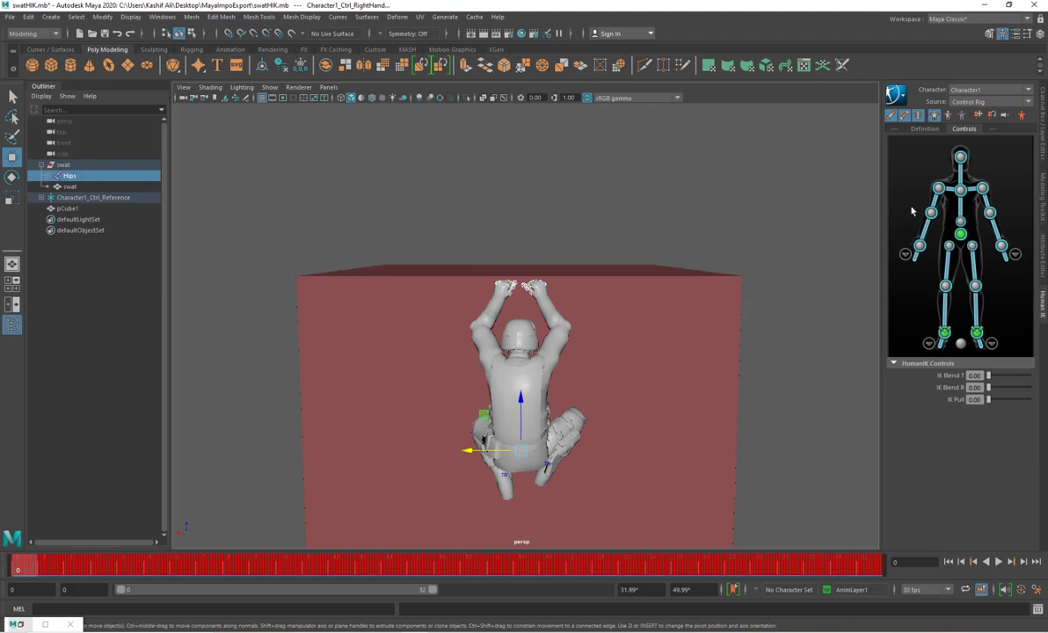
click(810, 189)
click(998, 250)
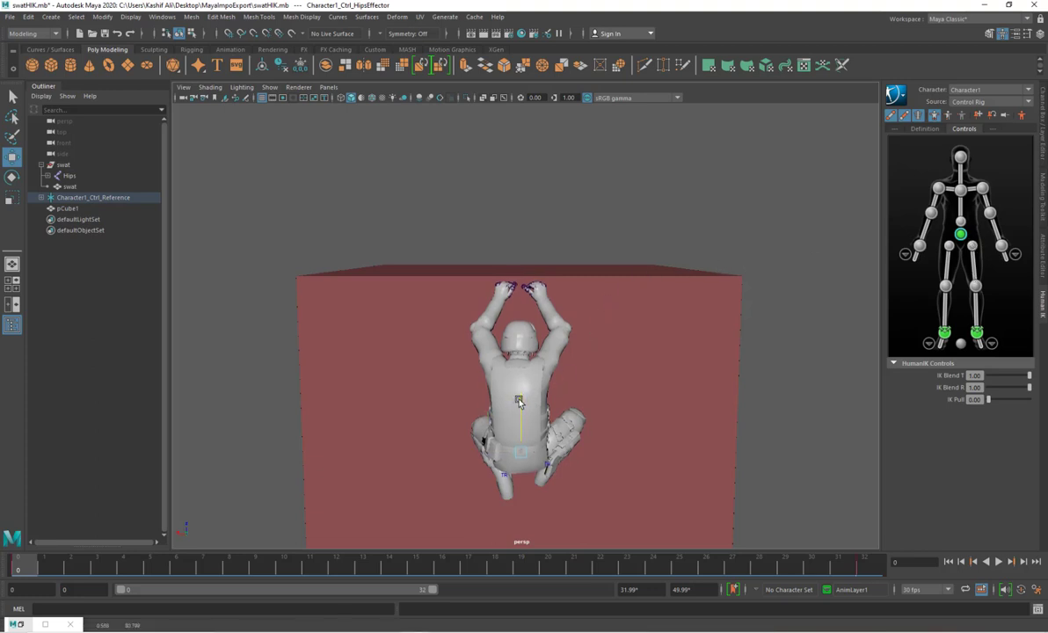
mouse_move(518, 404)
mouse_down()
mouse_move(545, 394)
mouse_move(520, 392)
mouse_up()
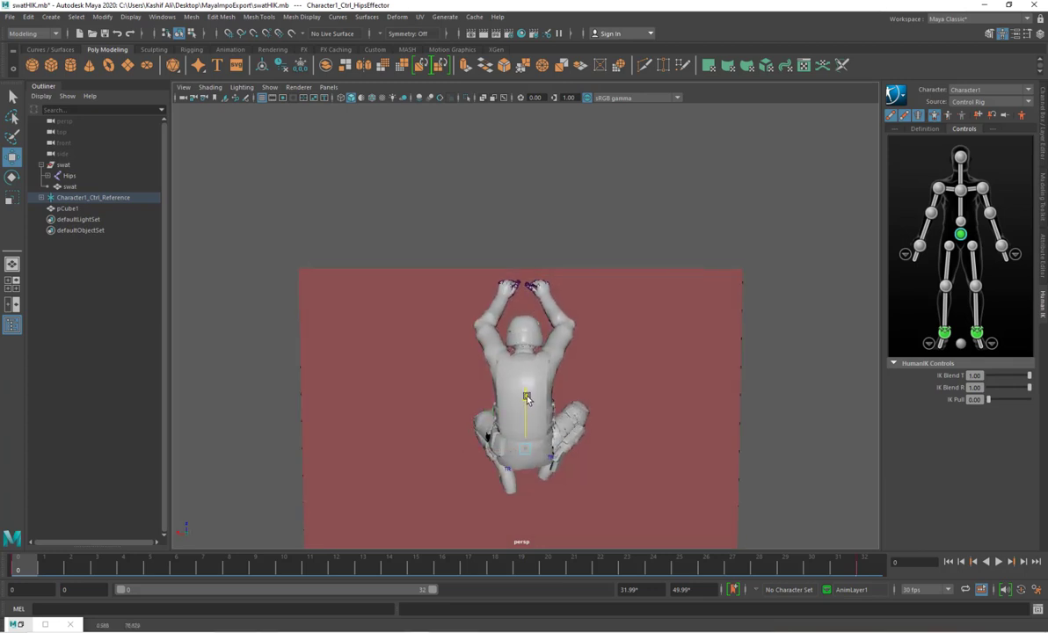
Step: Lower the hips effector slightly at the end frame 31.99 and play back the animation
drag(24, 571, 891, 571)
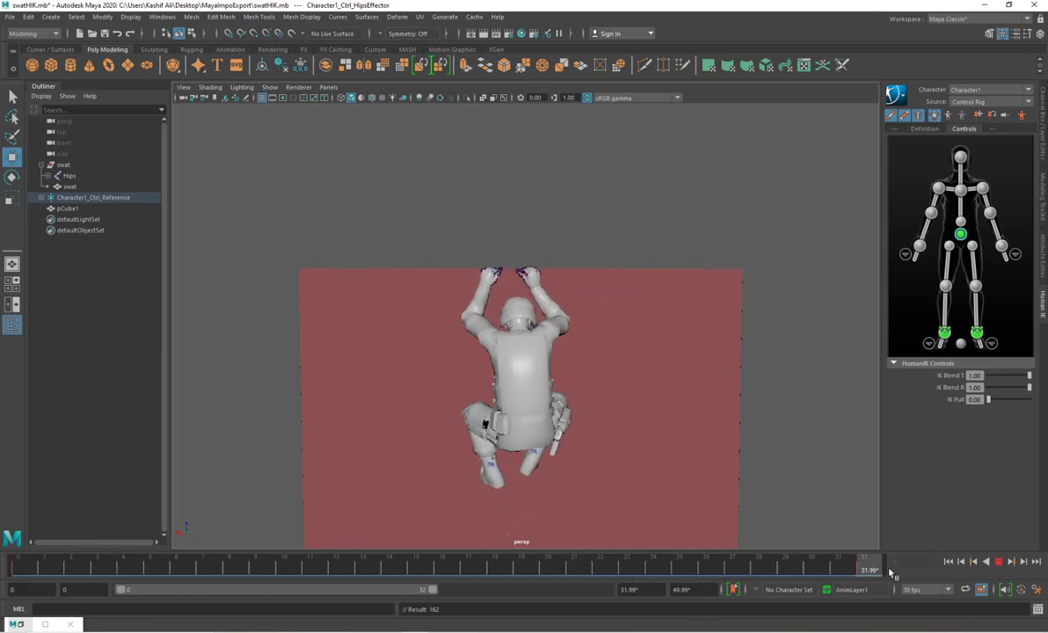
drag(526, 383, 526, 391)
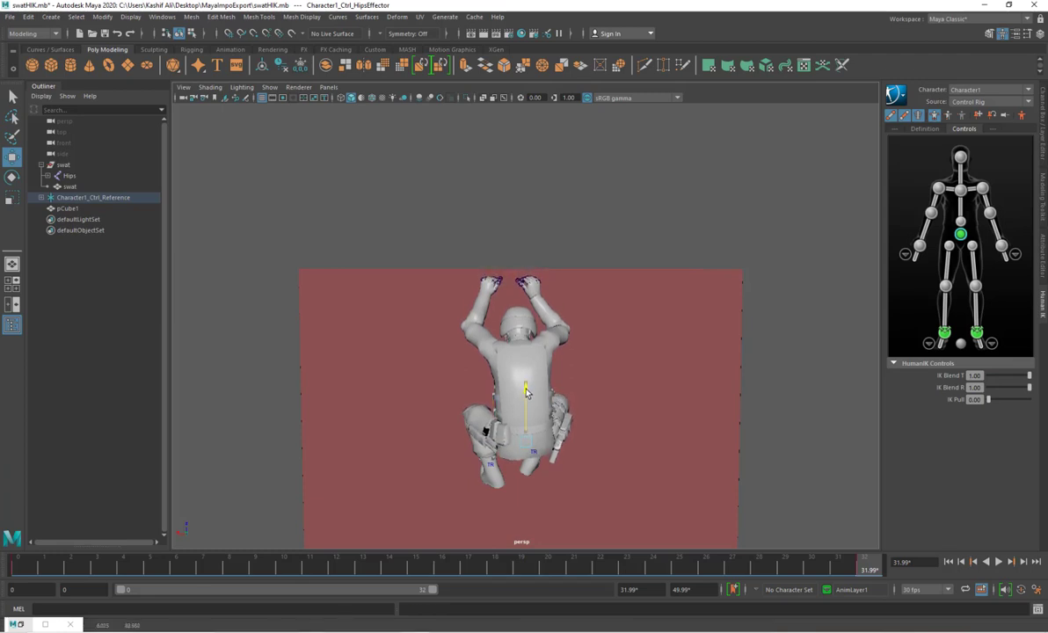
key(alt+v)
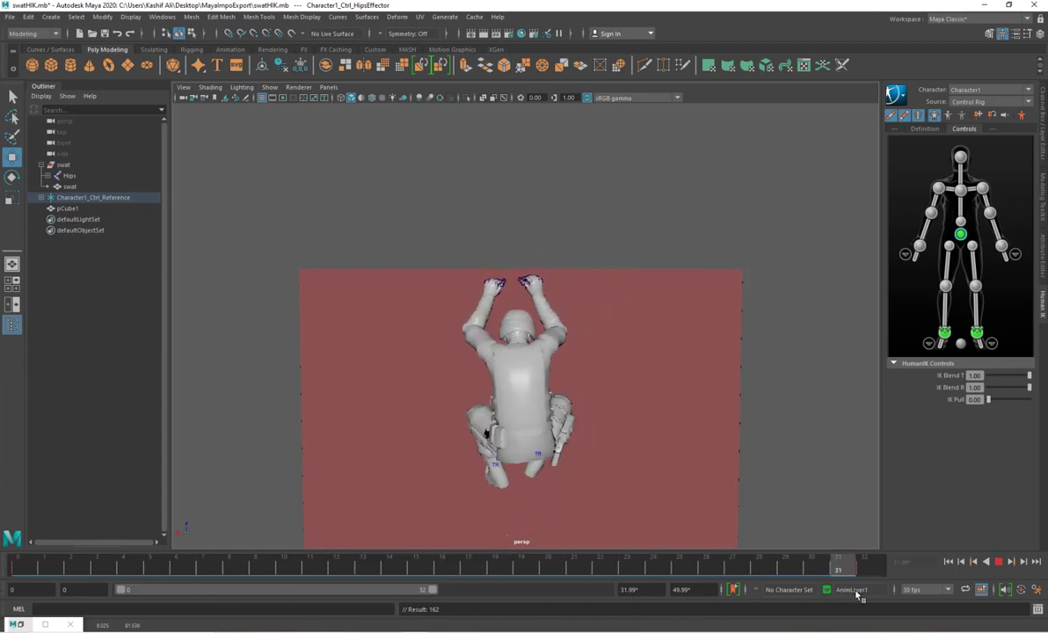
Step: Export the Hips joint hierarchy as FBX, overwriting Braced_Hang_Hop_Right edit.FBX in the MayaImpoExport folder
click(81, 176)
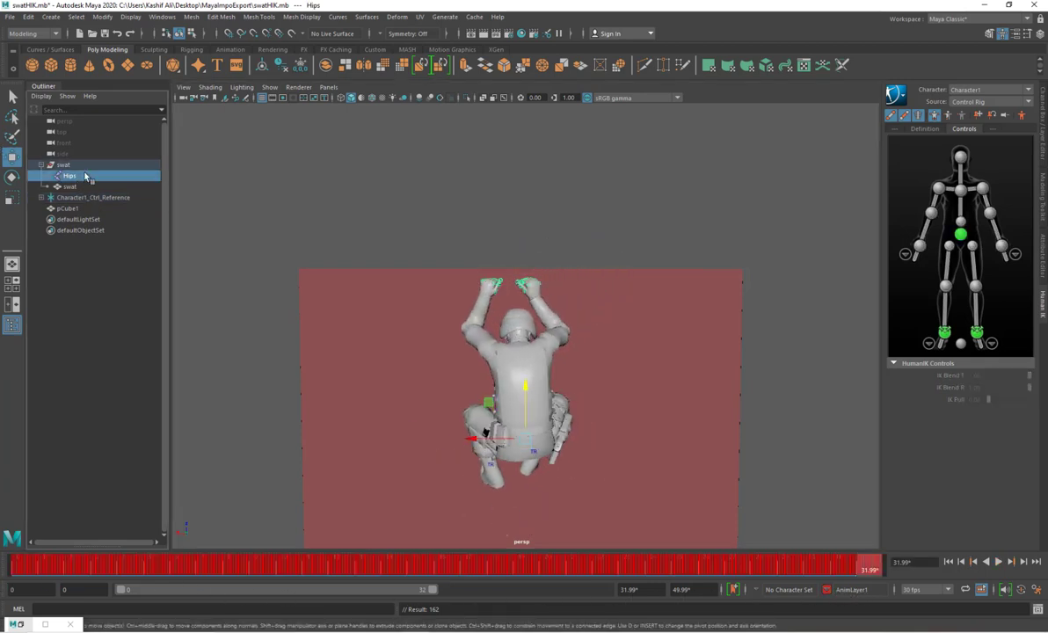
right_click(72, 178)
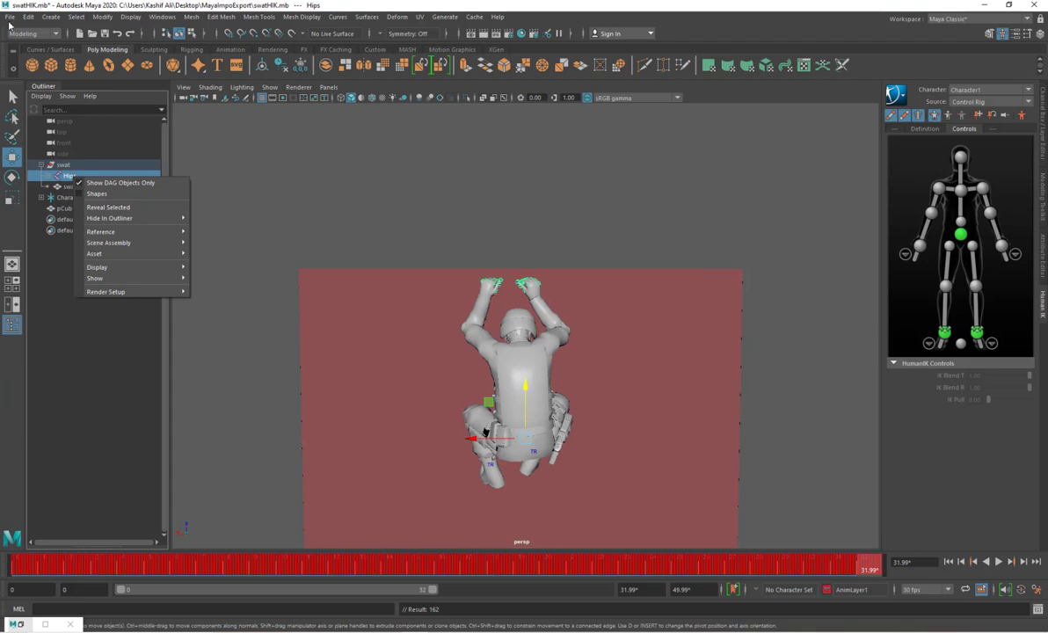
click(10, 18)
click(62, 162)
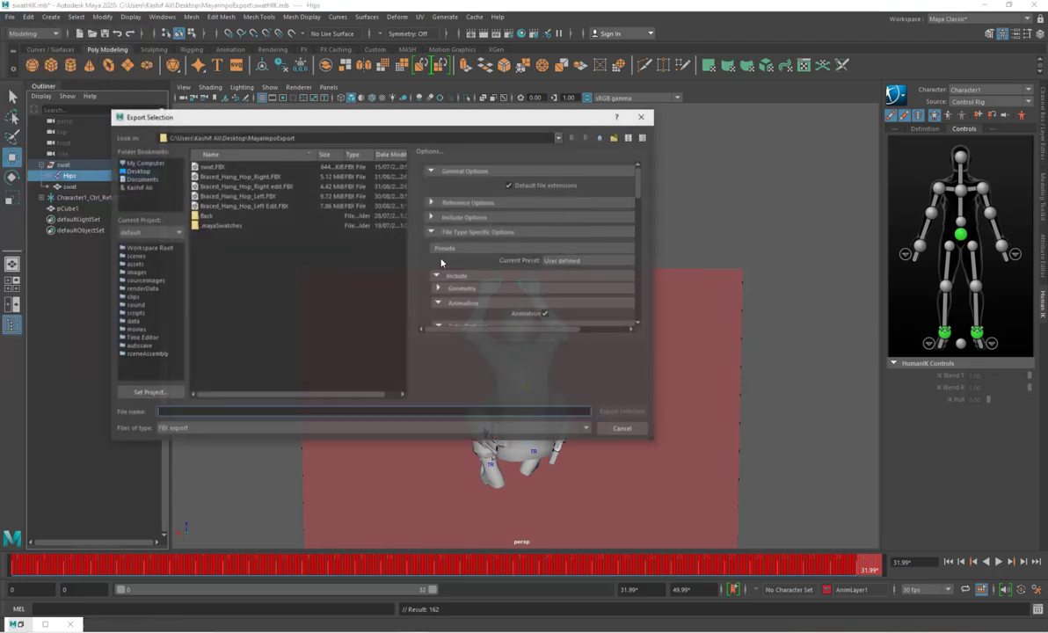
double_click(246, 185)
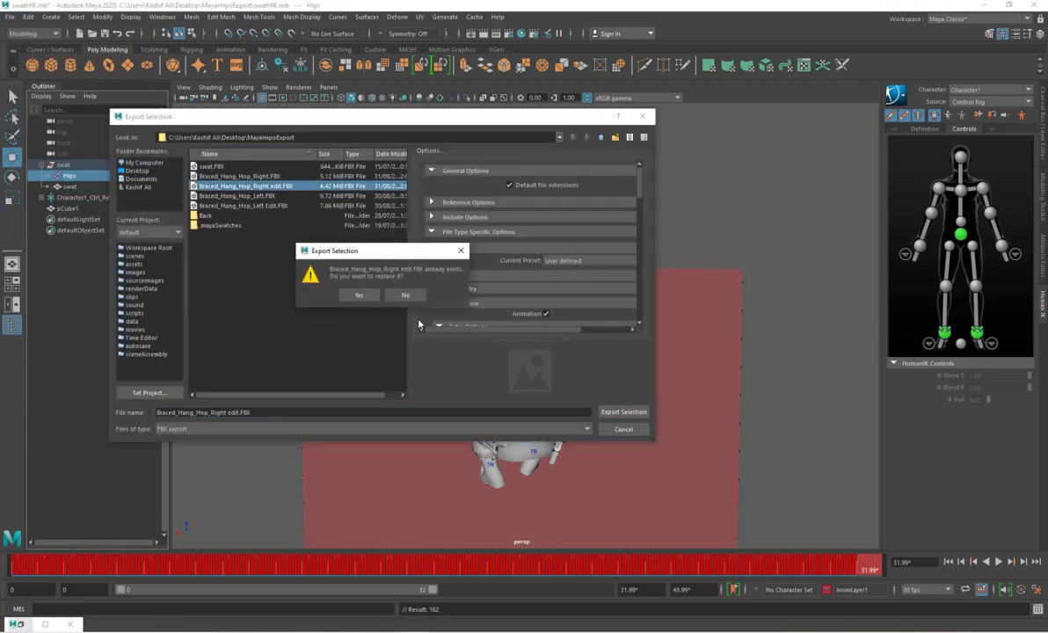
click(357, 295)
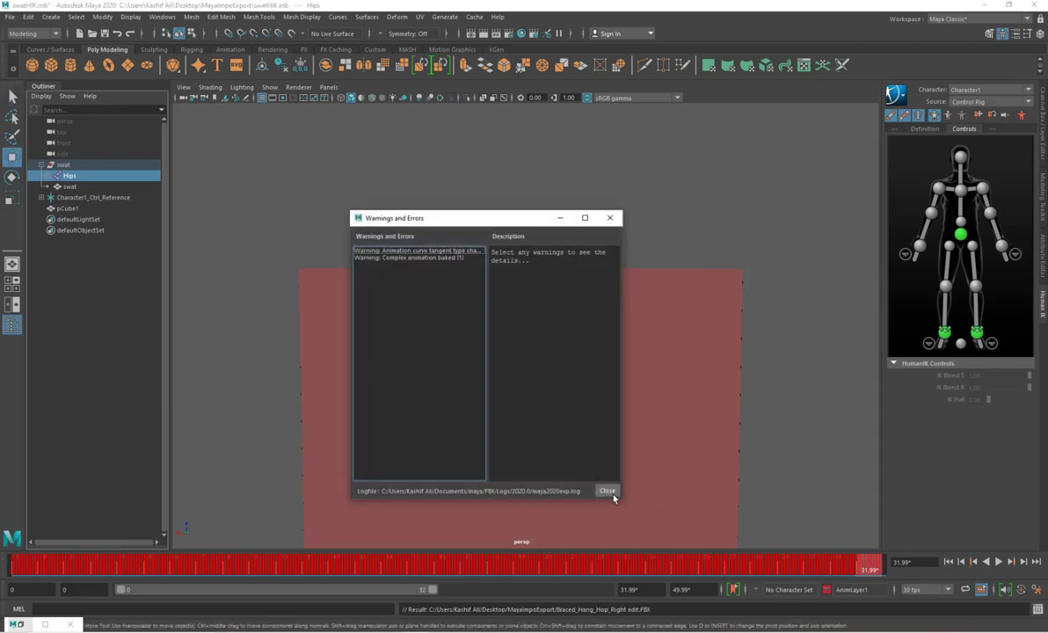
click(607, 490)
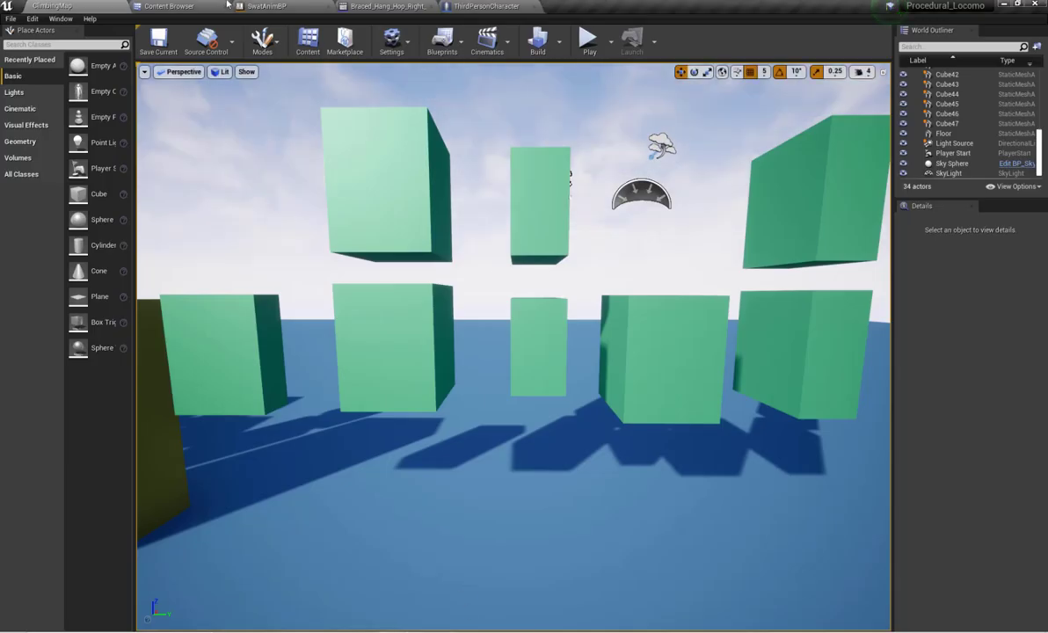
Step: Switch to Unreal Editor, reimport the Braced_Hang_Hop_Right_edit animation in the Climb folder, and save all changed assets
click(224, 6)
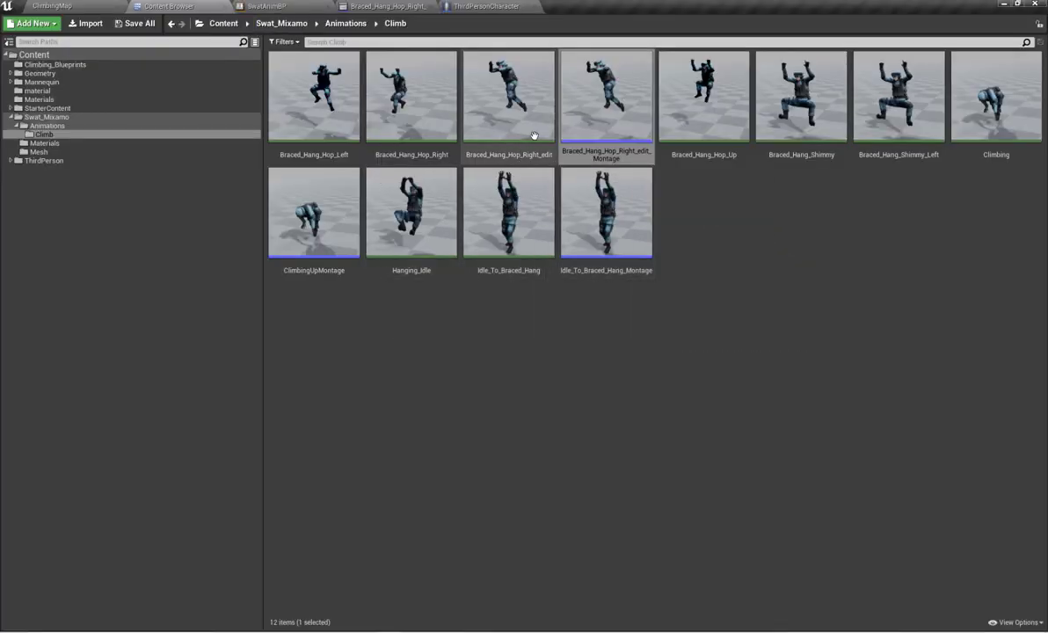
right_click(514, 114)
click(590, 206)
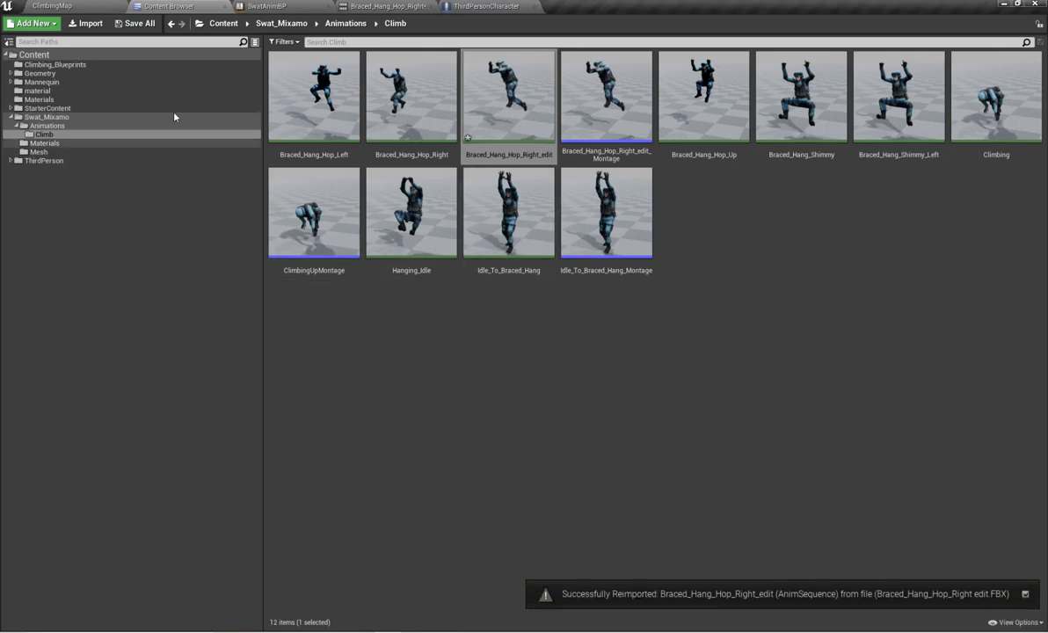
click(135, 23)
click(621, 421)
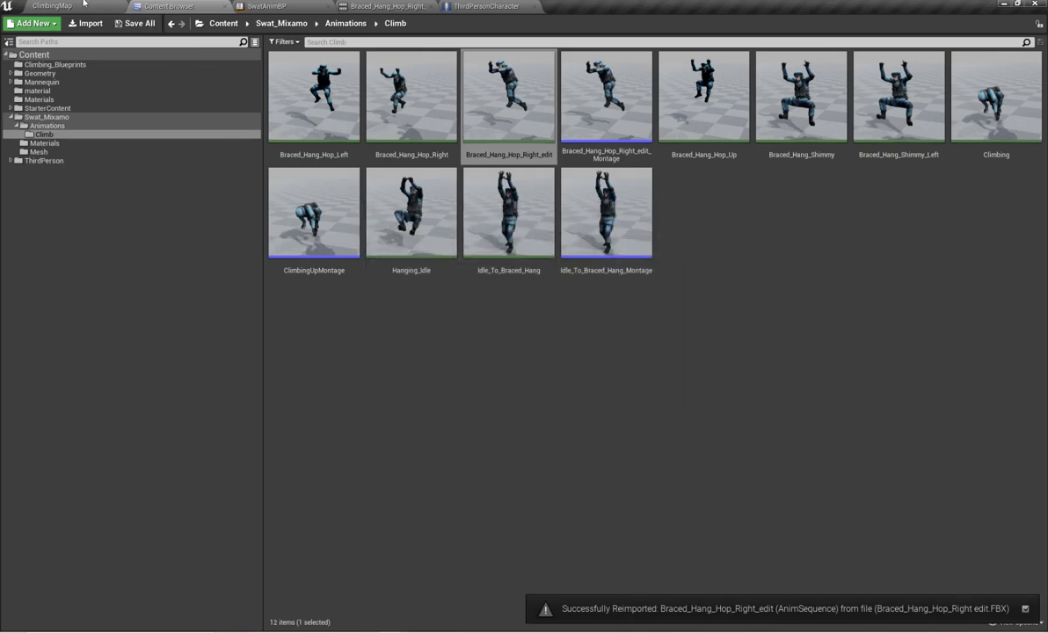
Step: Play the ClimbingMap level, hang the character on the yellow block's ledge and jump right to the adjacent green block
click(52, 5)
click(589, 39)
key(w)
key(space)
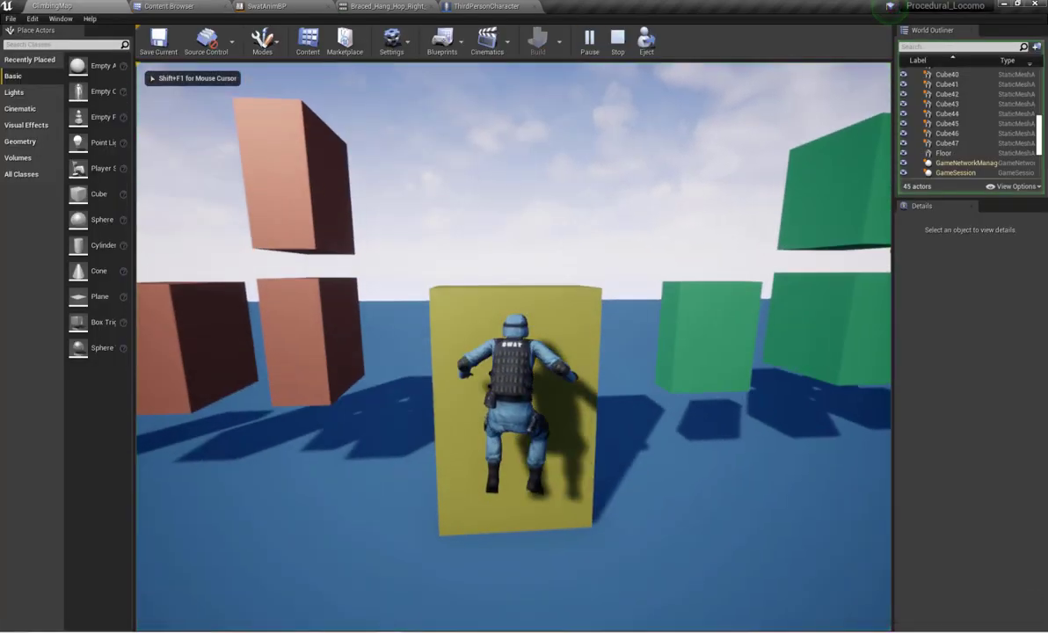
key(space)
key(d)
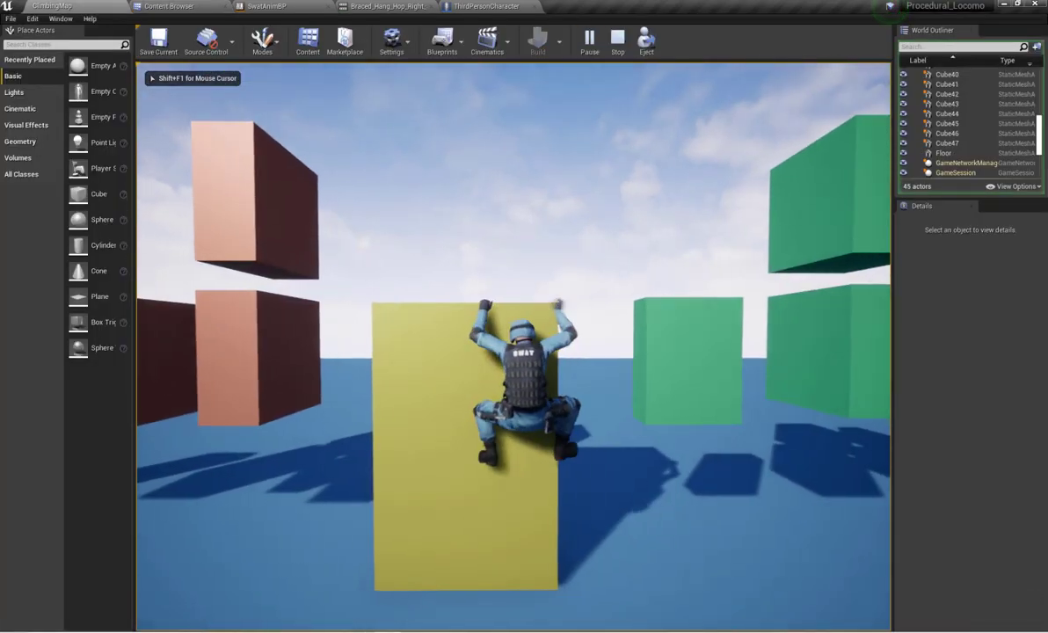
key(space)
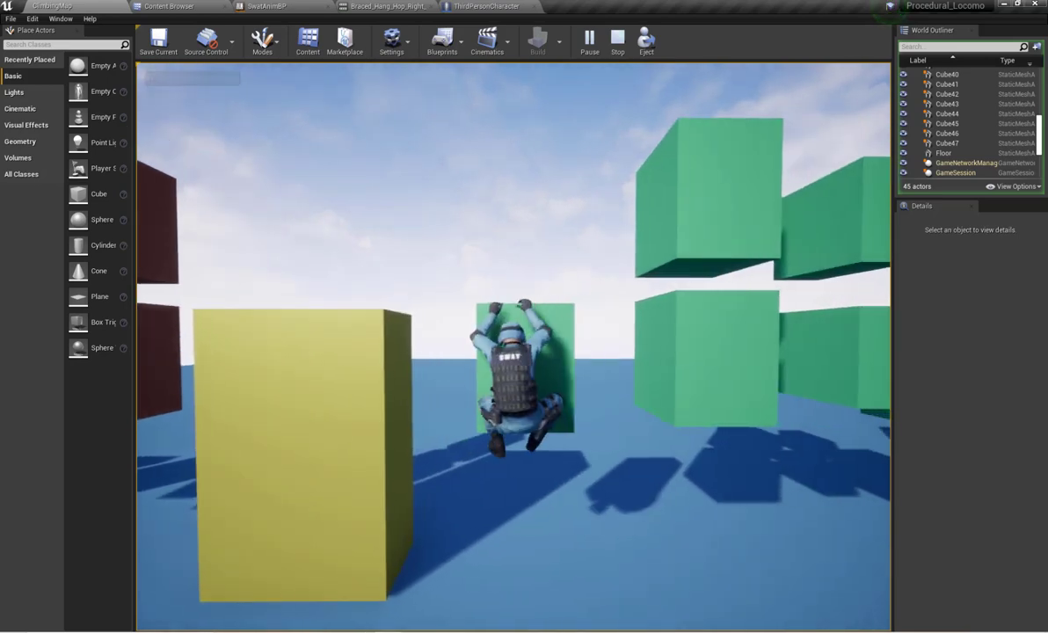
Step: Test the right hop repeatedly by jumping along the row of lower green blocks
key(d)
key(space)
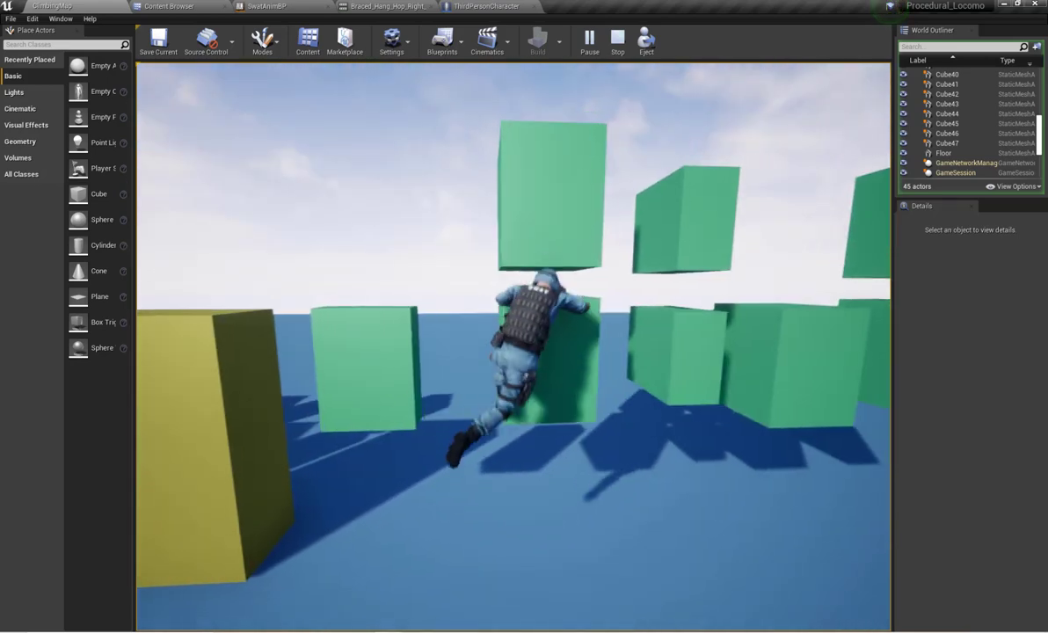
key(d)
key(space)
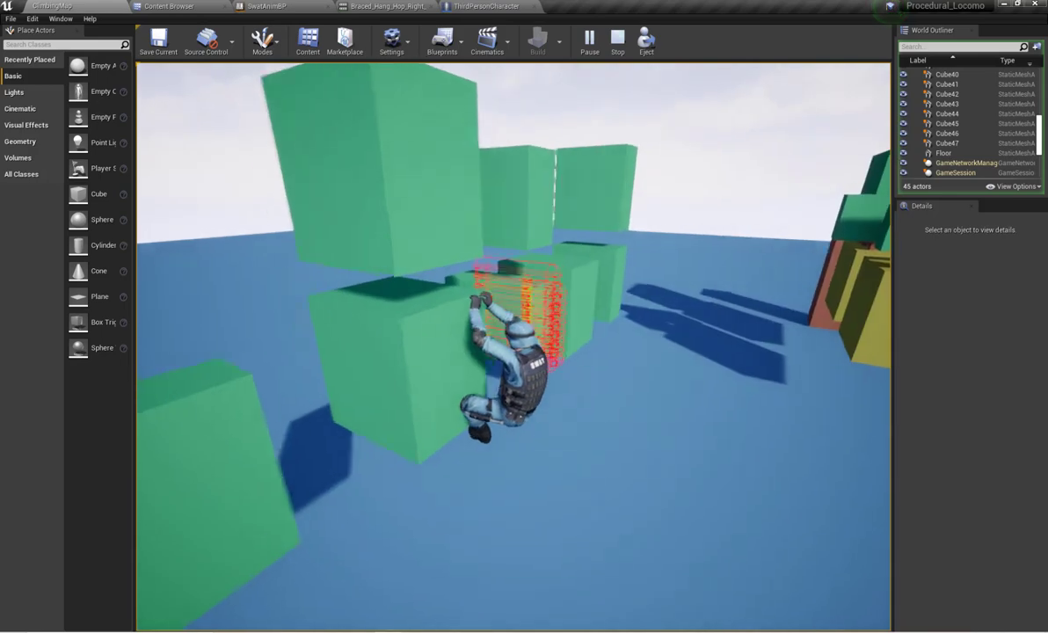
key(d)
key(space)
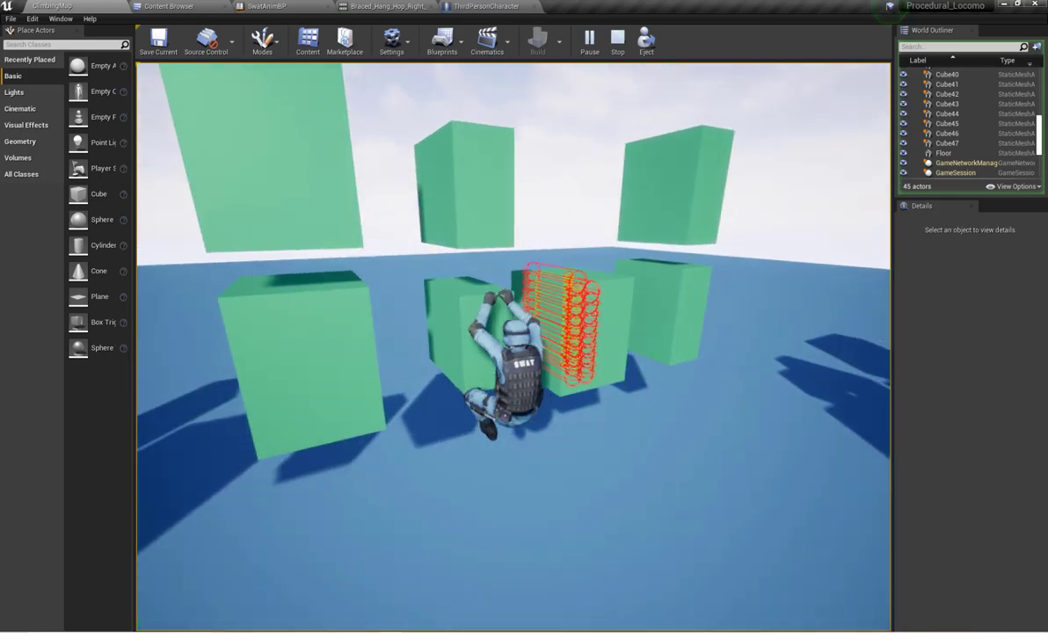
key(d)
key(space)
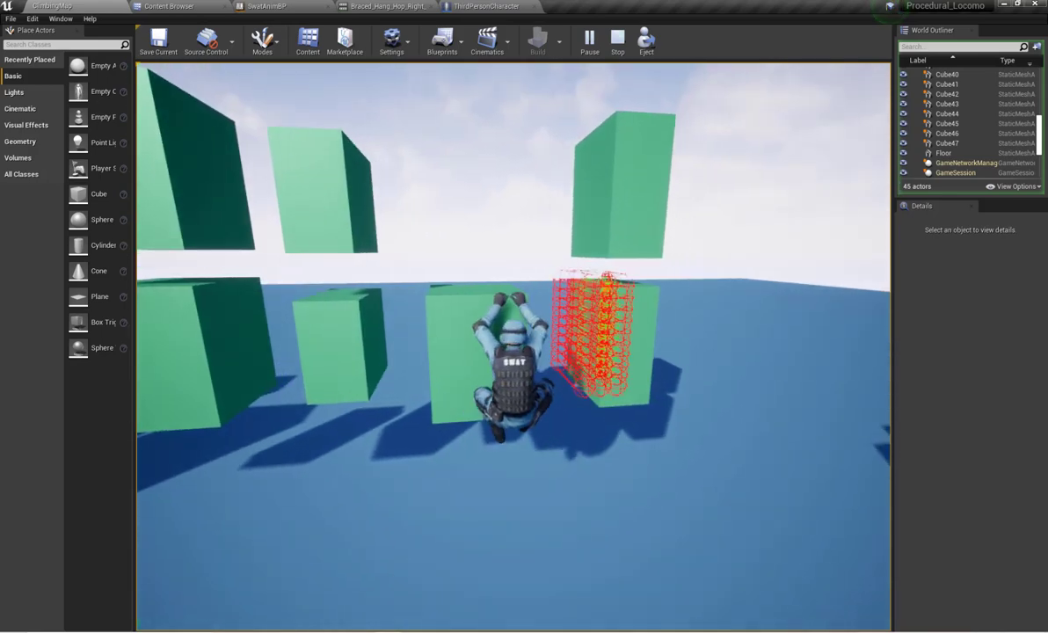
Step: Drop to the floor, run back to hang on the yellow block again, and end the play session
key(s)
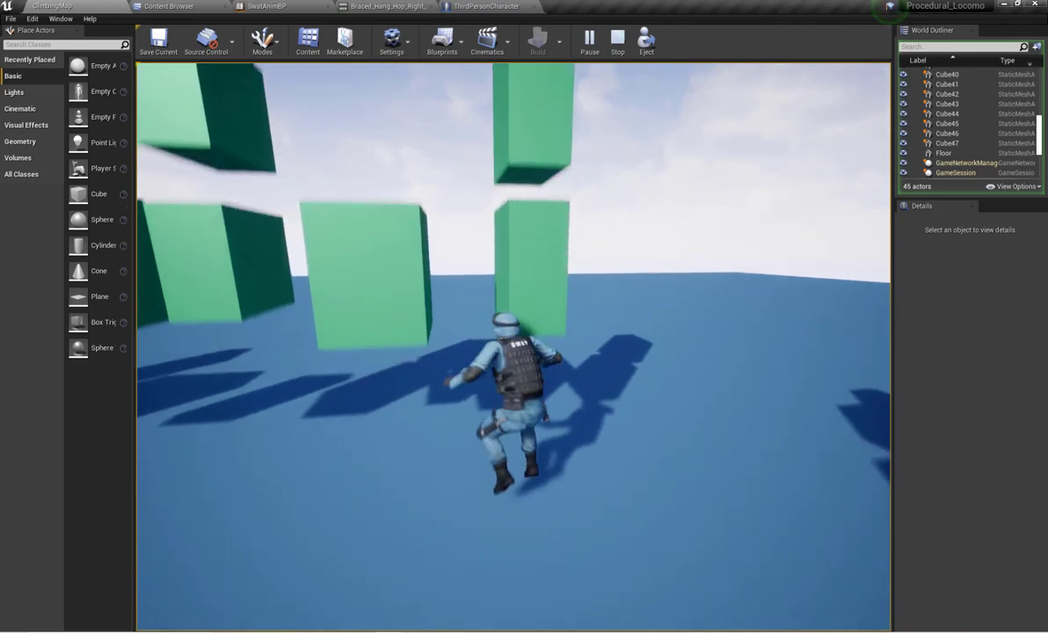
key(a)
key(a)
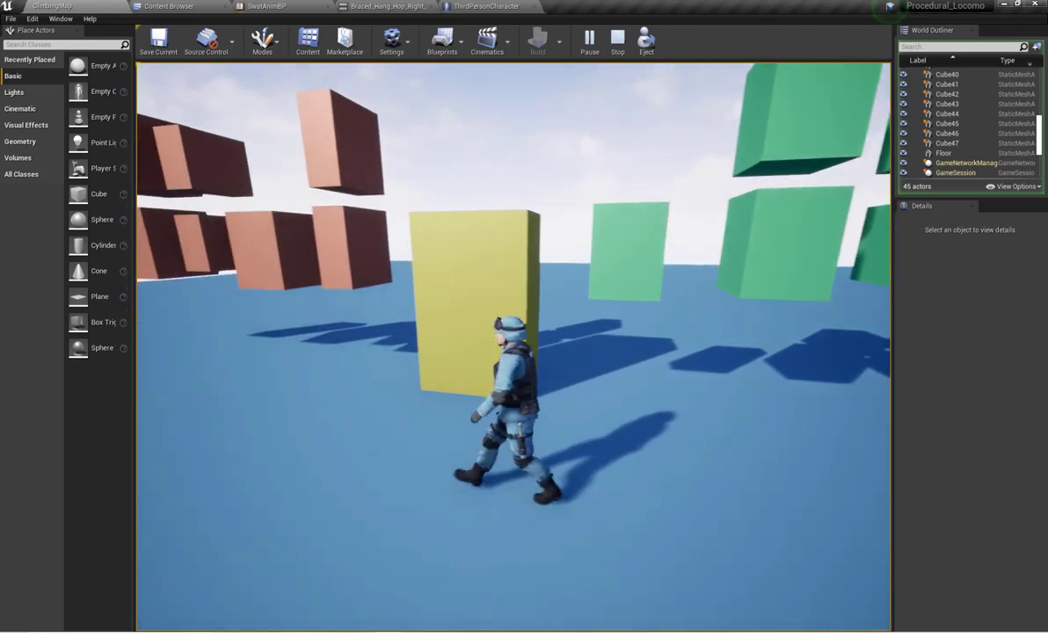
key(w)
key(space)
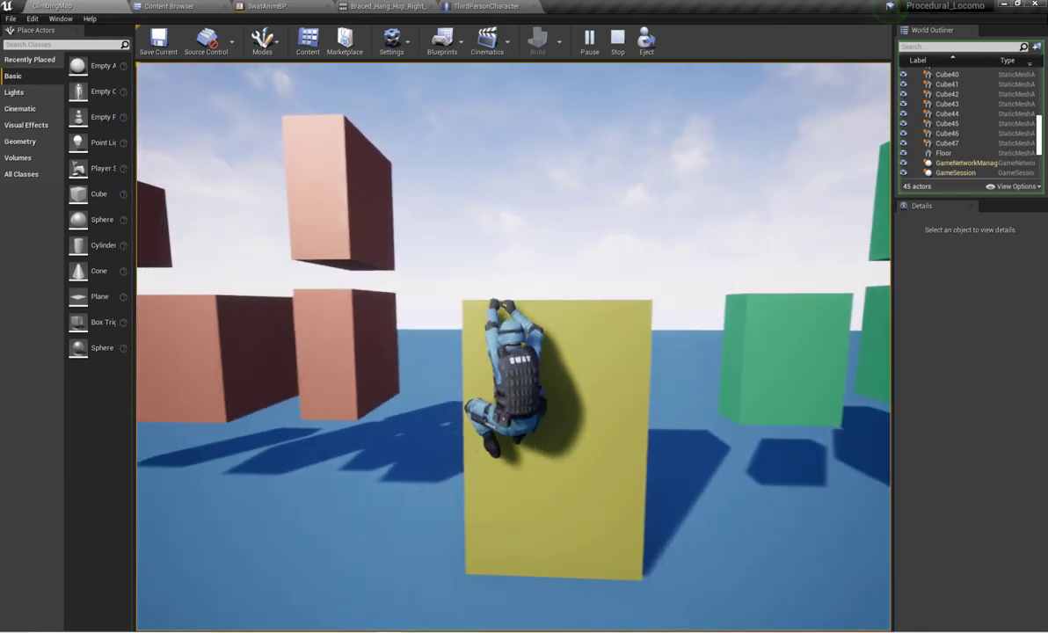
key(Escape)
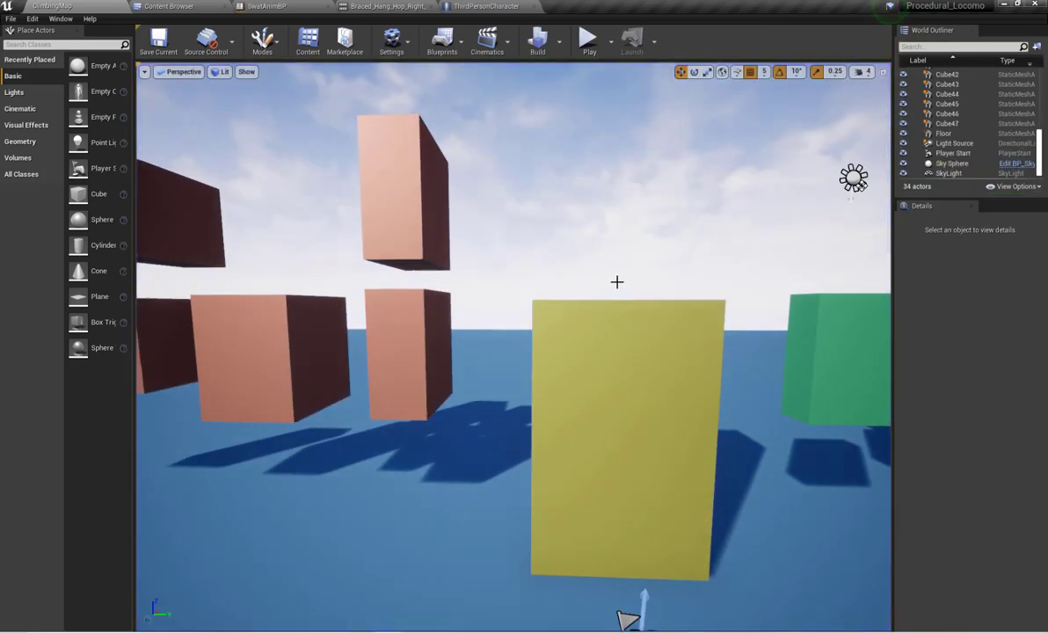
right_drag(495, 232, 476, 255)
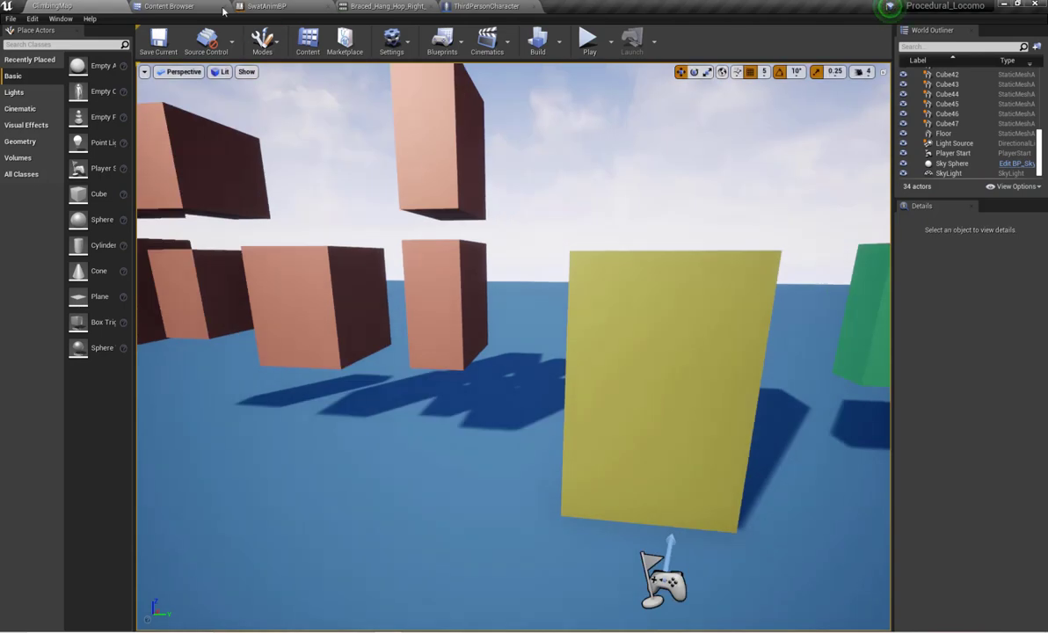
Step: Reopen Content Browser 1 to show the Swat_Mixamo animations in the Climb folder
click(224, 6)
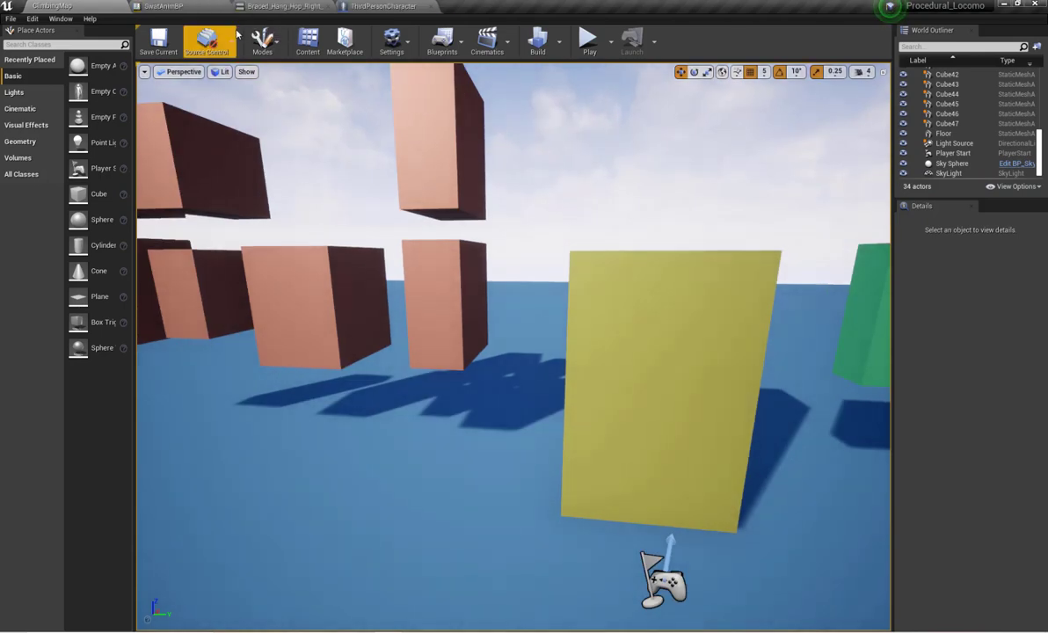
click(163, 5)
click(95, 6)
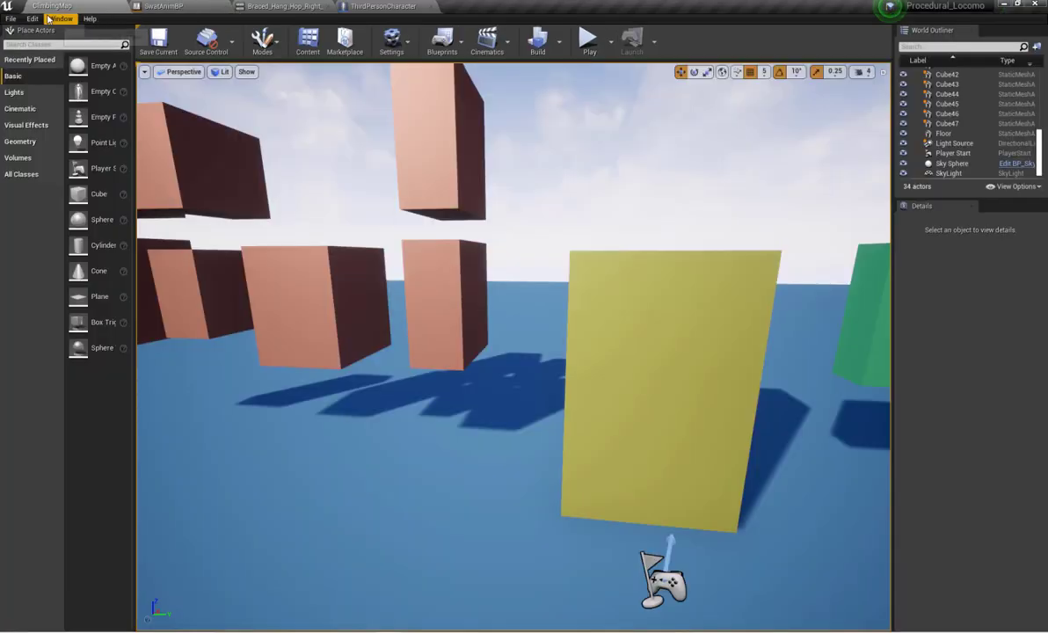
click(58, 18)
mouse_move(123, 208)
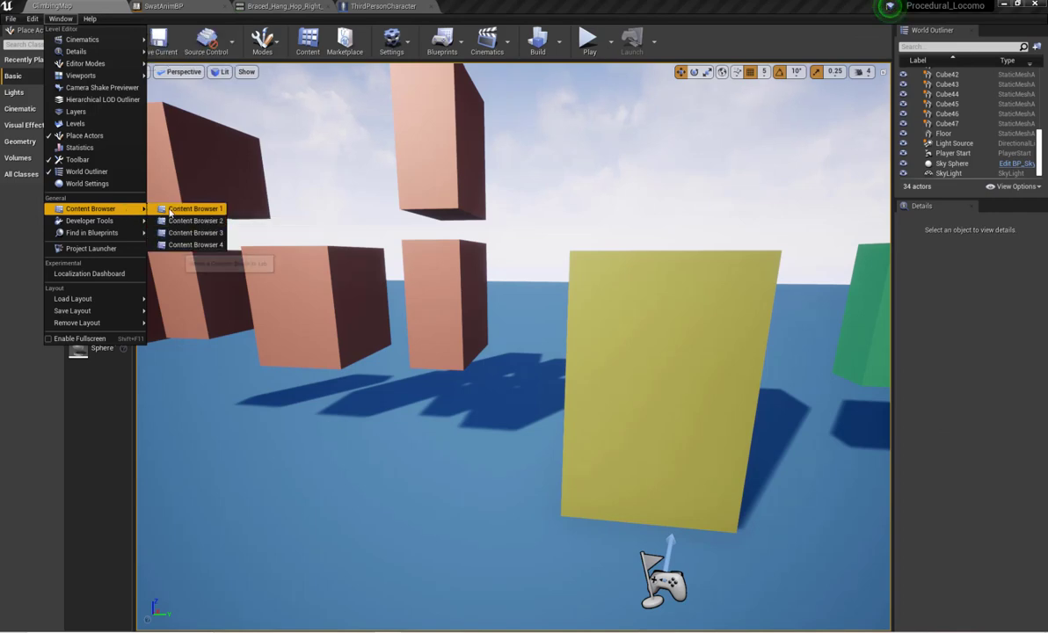
click(193, 208)
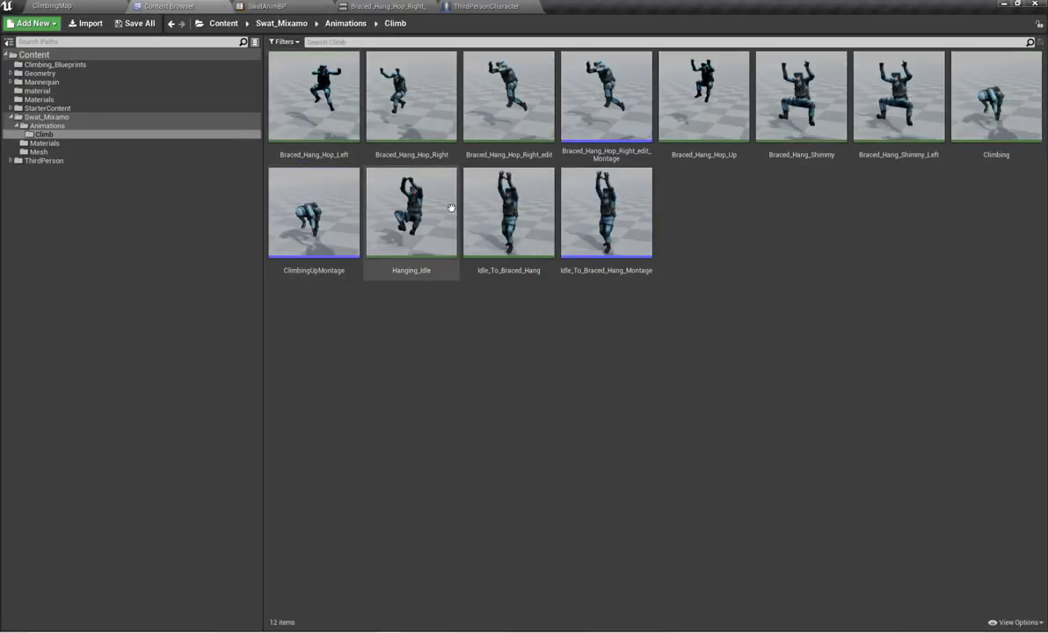
Step: Open the Braced_Hang_Hop_Left animation and scrub through its full timeline
click(313, 125)
double_click(312, 125)
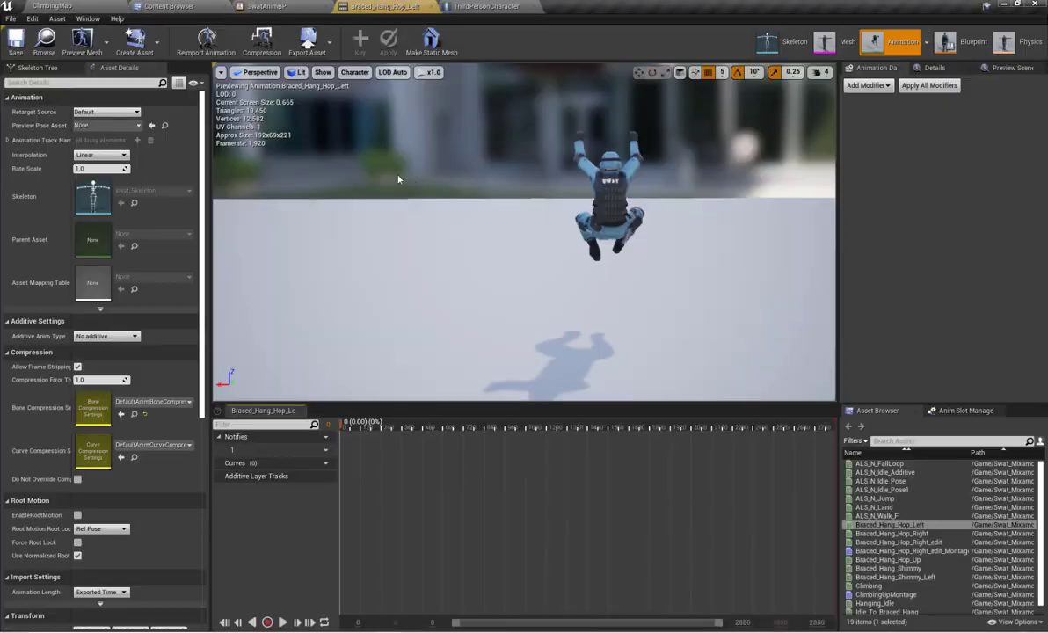
drag(347, 427, 866, 449)
Step: Export the Braced_Hang_Hop_Left animation as FBX to the MayaImpoExport folder with FBX 2013 compatibility
click(162, 4)
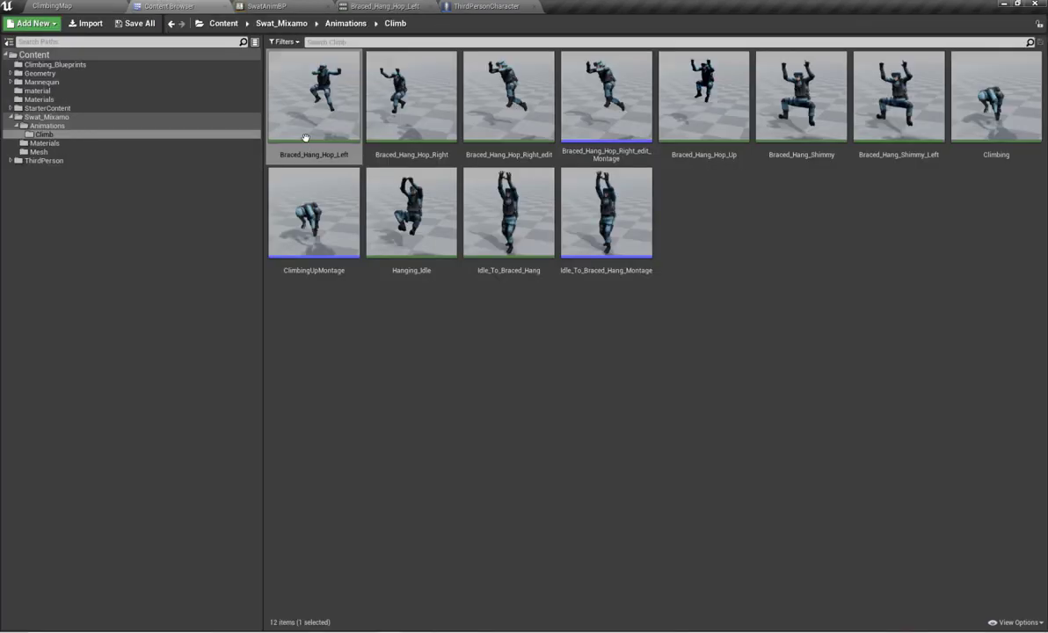
right_click(307, 100)
mouse_move(431, 324)
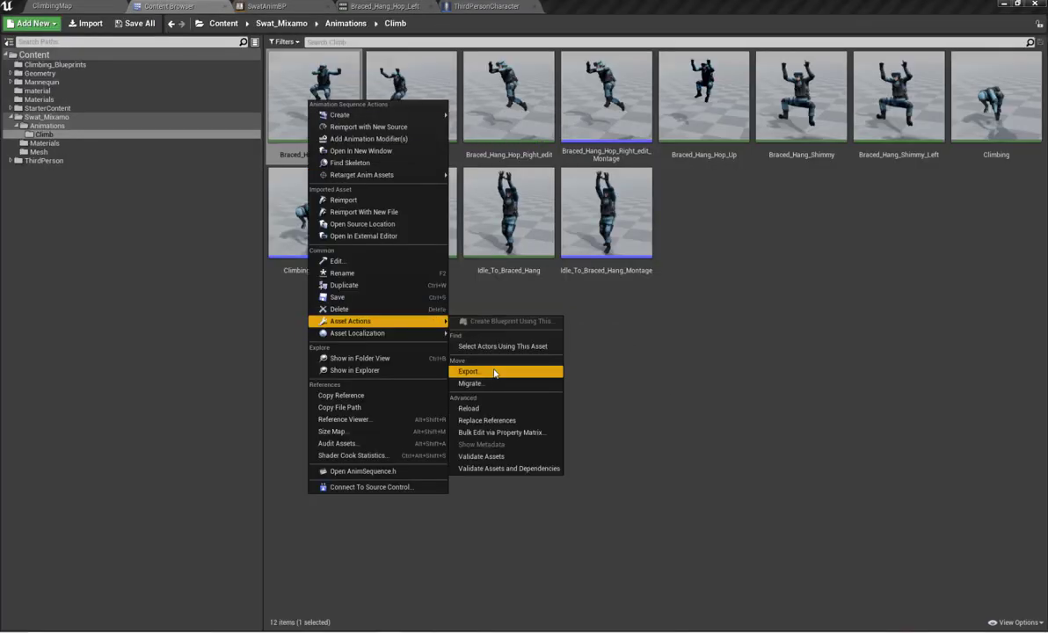
click(494, 373)
click(427, 306)
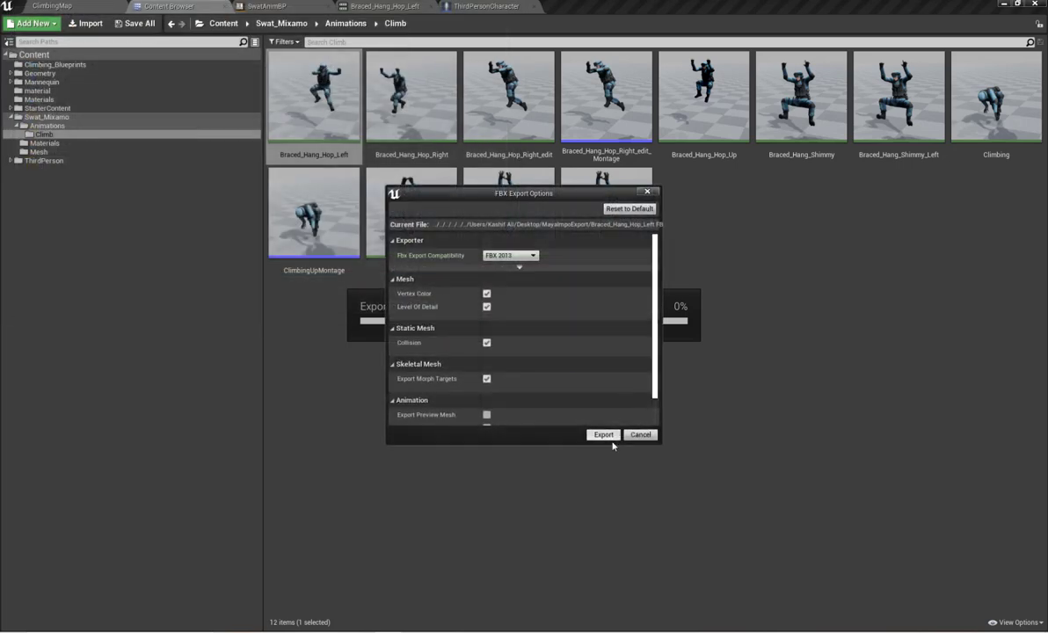
click(611, 439)
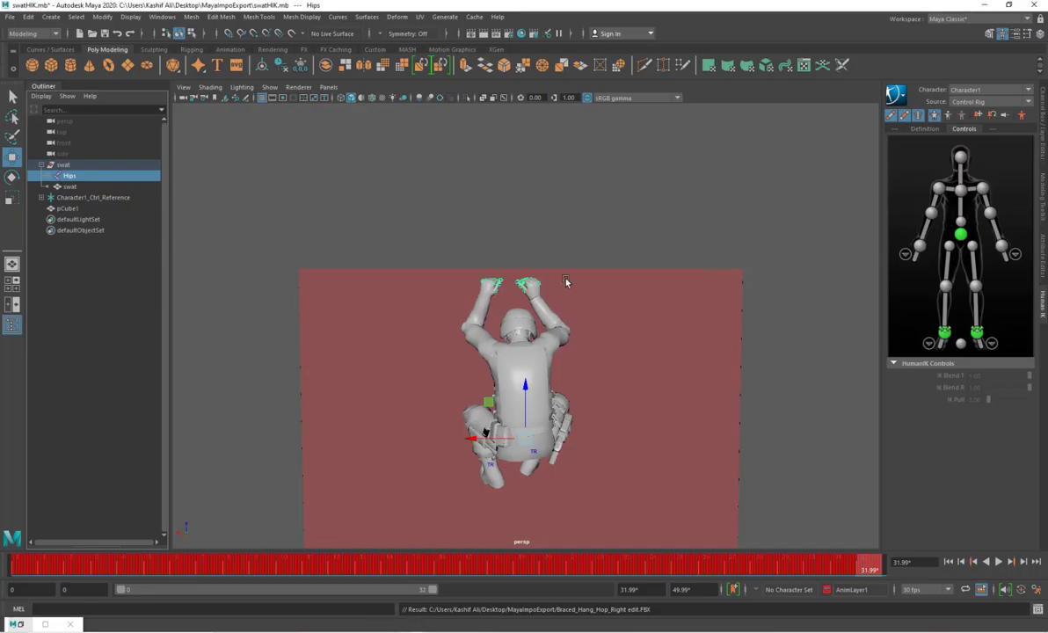
Step: Switch to Maya and delete the AnimLayer1 animation layer
alt+drag(567, 282, 562, 292)
scroll(557, 297, down, 6)
scroll(596, 374, up, 3)
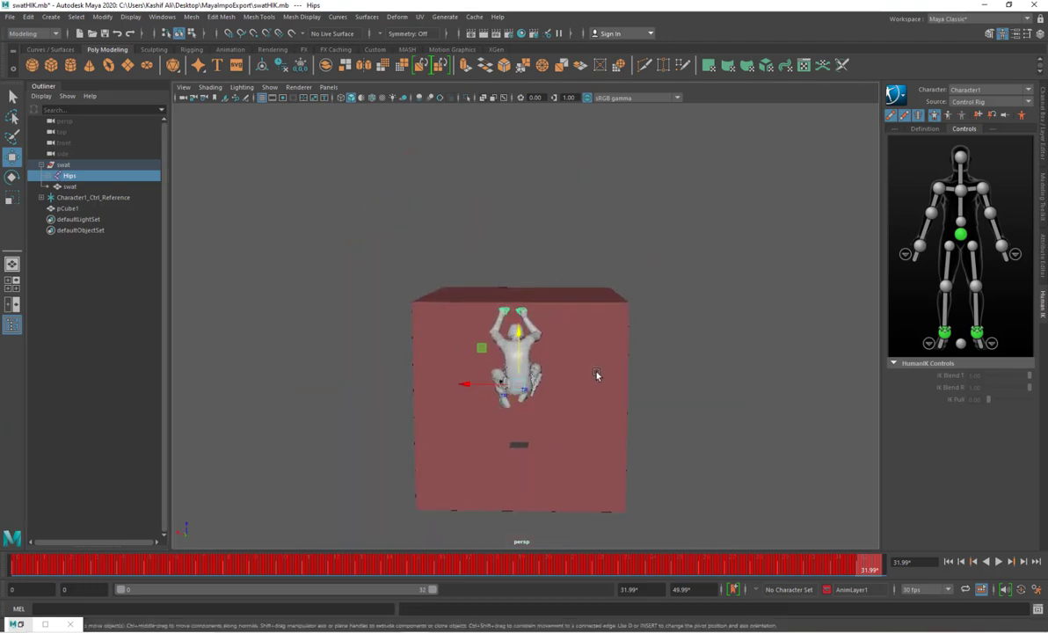
alt+drag(598, 351, 838, 269)
scroll(593, 332, up, 3)
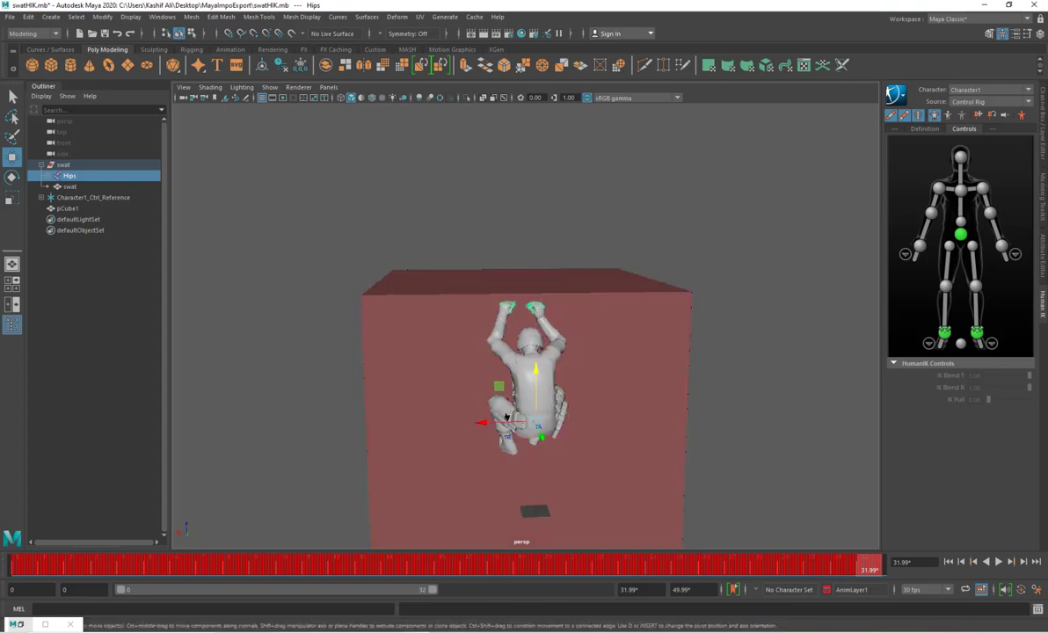
click(1044, 137)
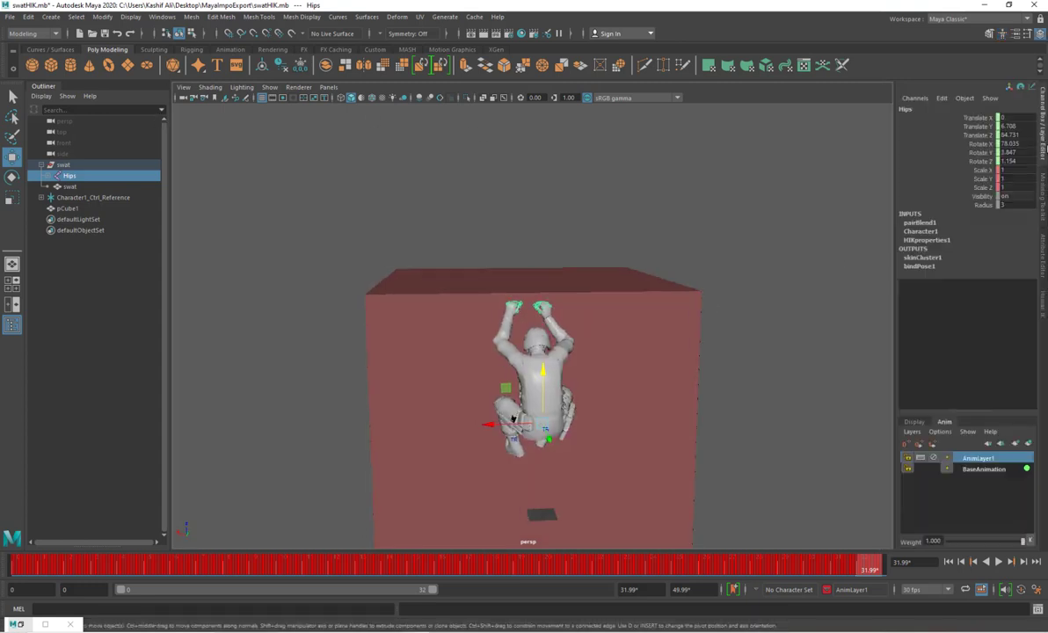
right_click(976, 460)
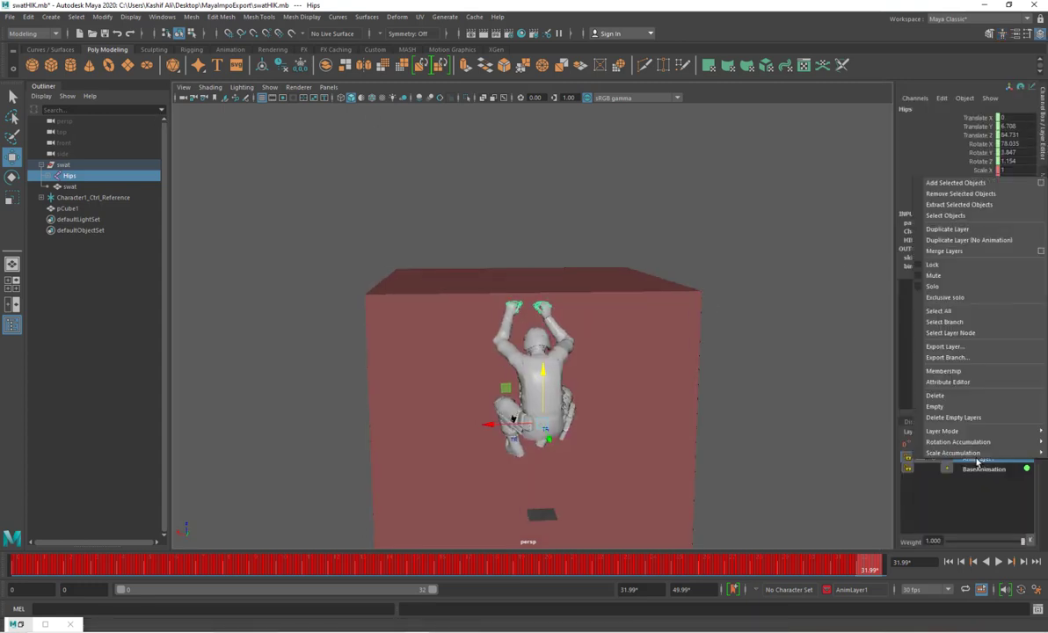
click(936, 395)
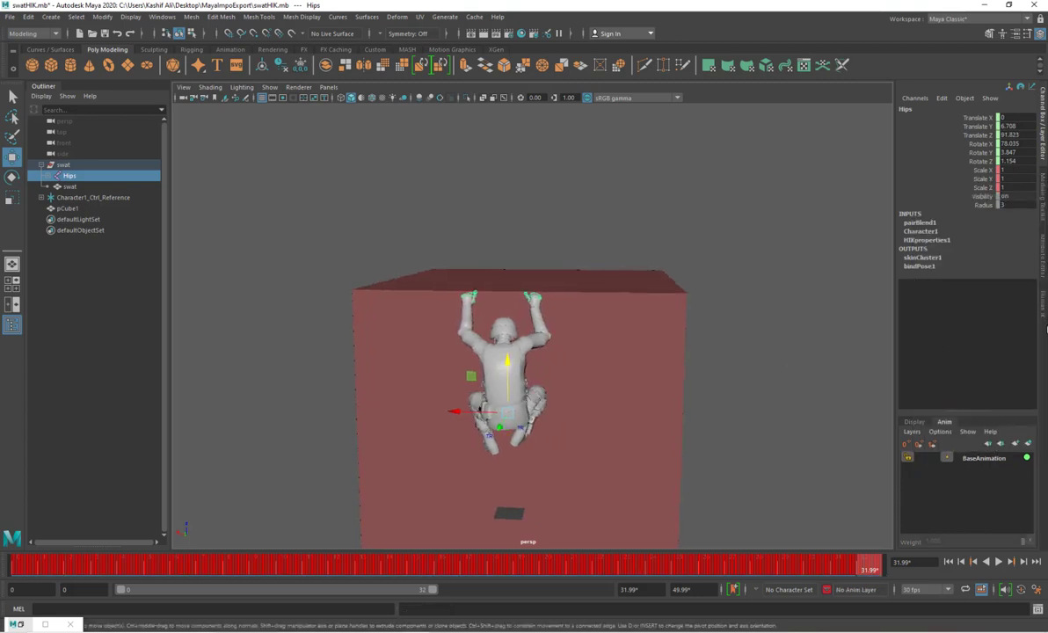
Step: Set the HumanIK source of Character1 to None and clear the selection
alt+drag(768, 282, 721, 271)
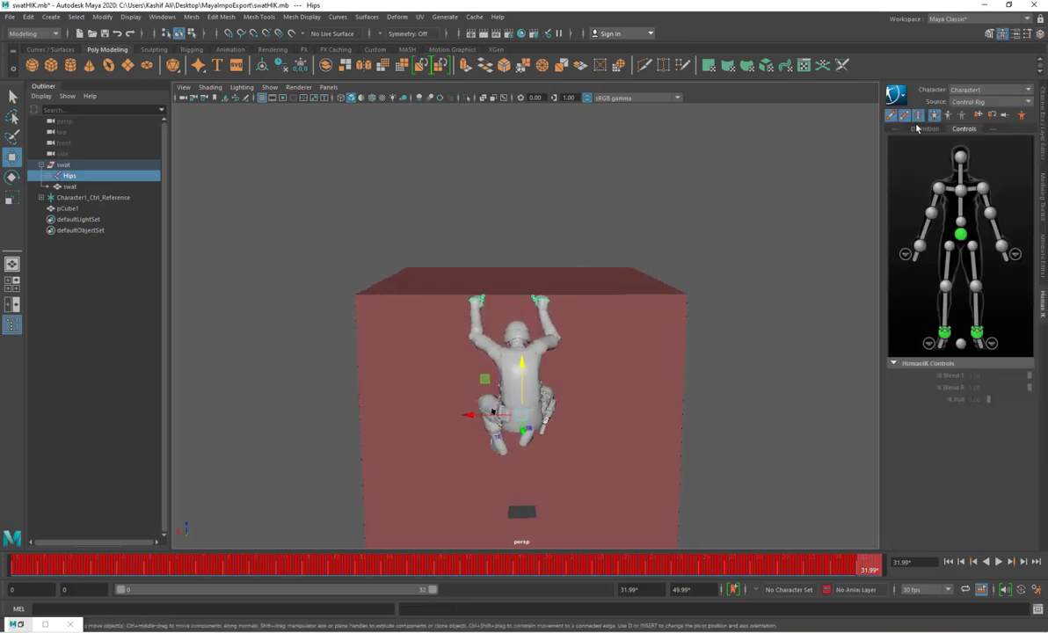
click(976, 102)
click(977, 114)
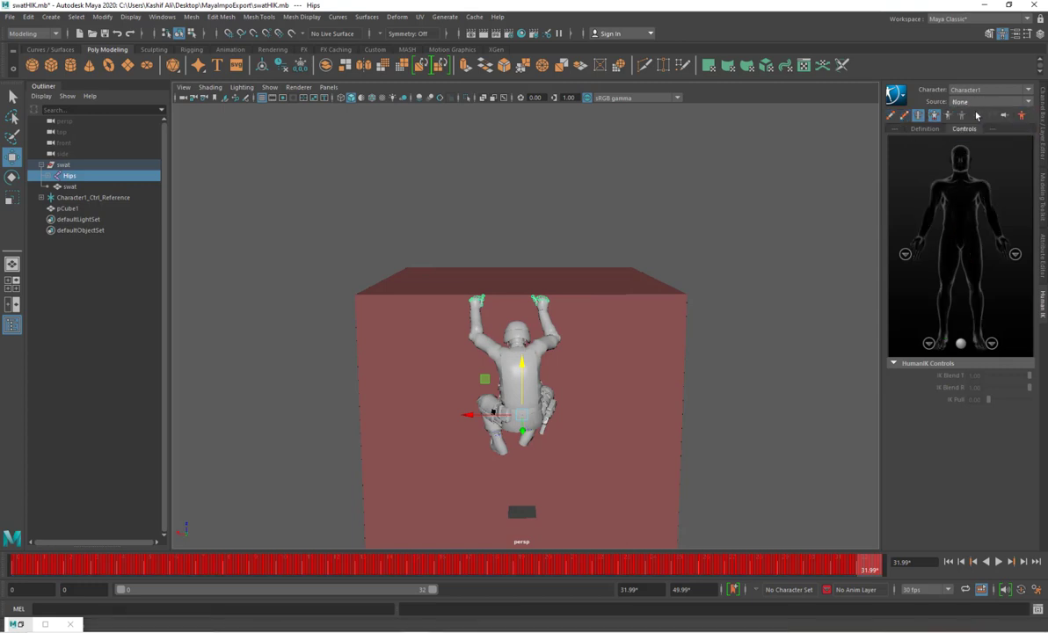
alt+drag(594, 262, 686, 287)
click(226, 174)
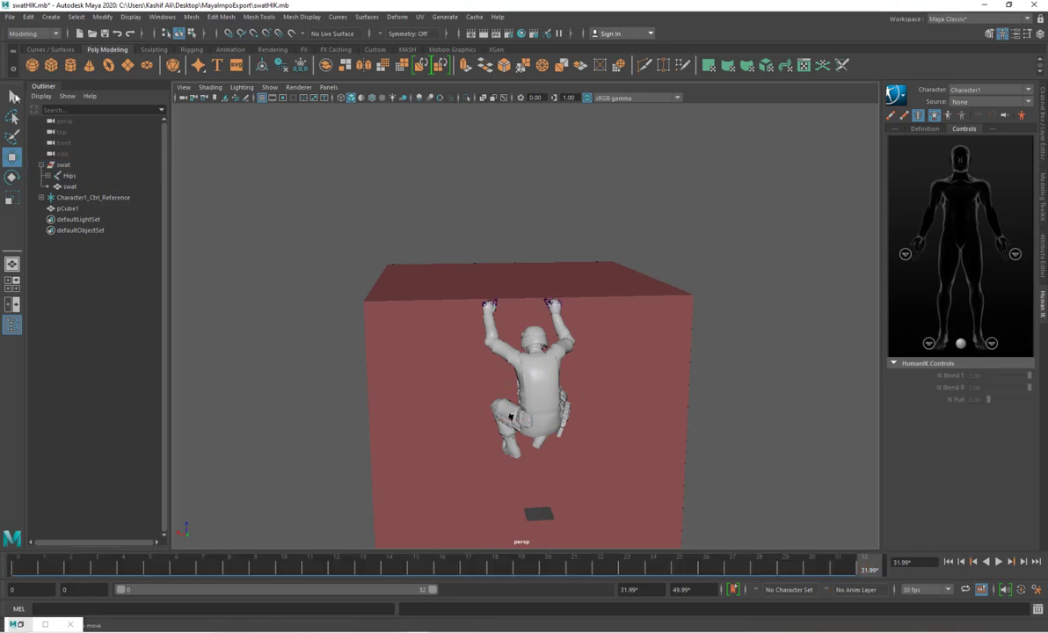
Step: Import Braced_Hang_Hop_Left.FBX from the MayaImpoExport folder onto the swat character and play back the animation
click(9, 16)
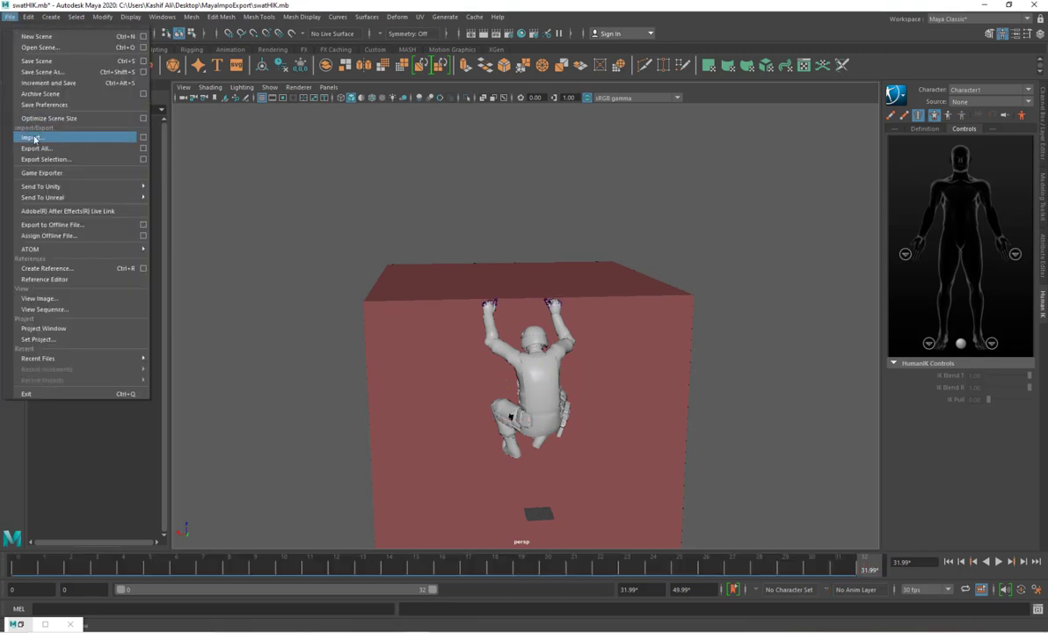
click(32, 137)
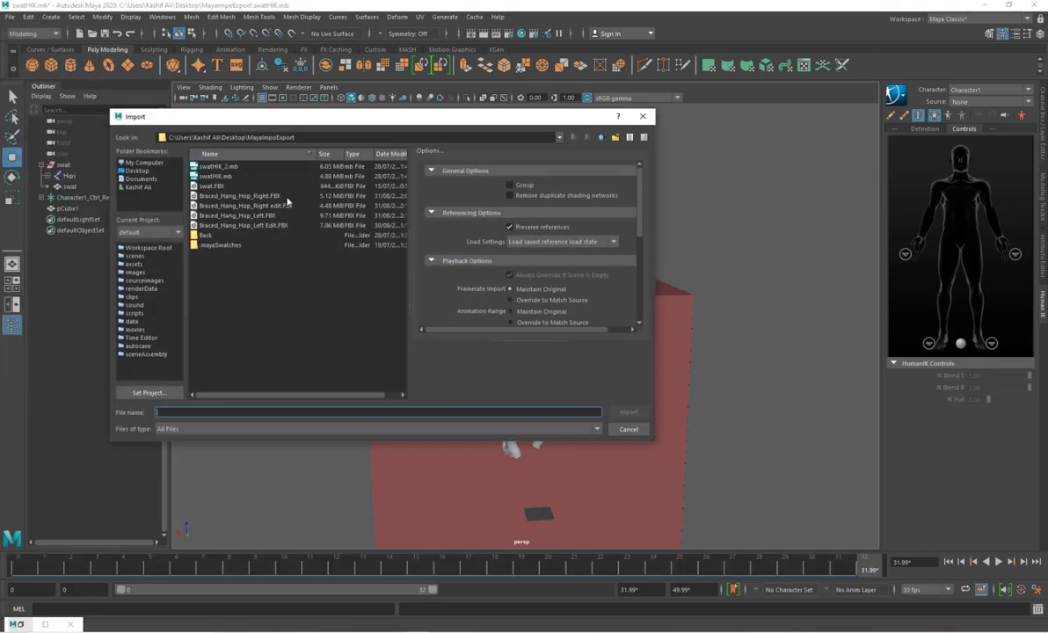
click(261, 217)
double_click(260, 218)
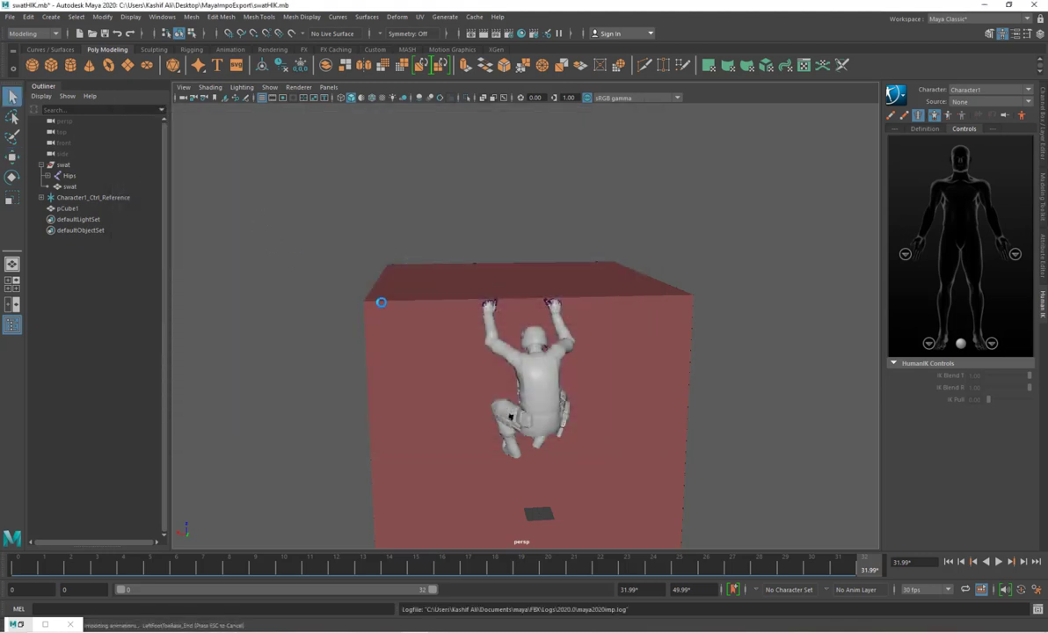
key(w)
alt+drag(604, 304, 597, 297)
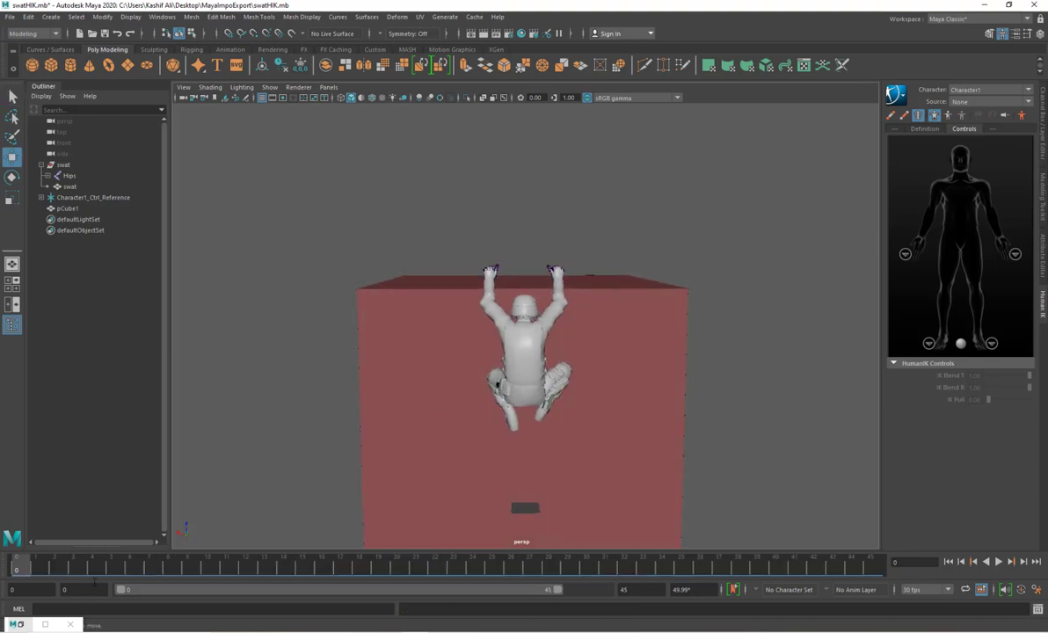
key(alt+v)
Step: Open the Graph Editor for the Hips joint and place it clear of the character in the viewport
click(74, 177)
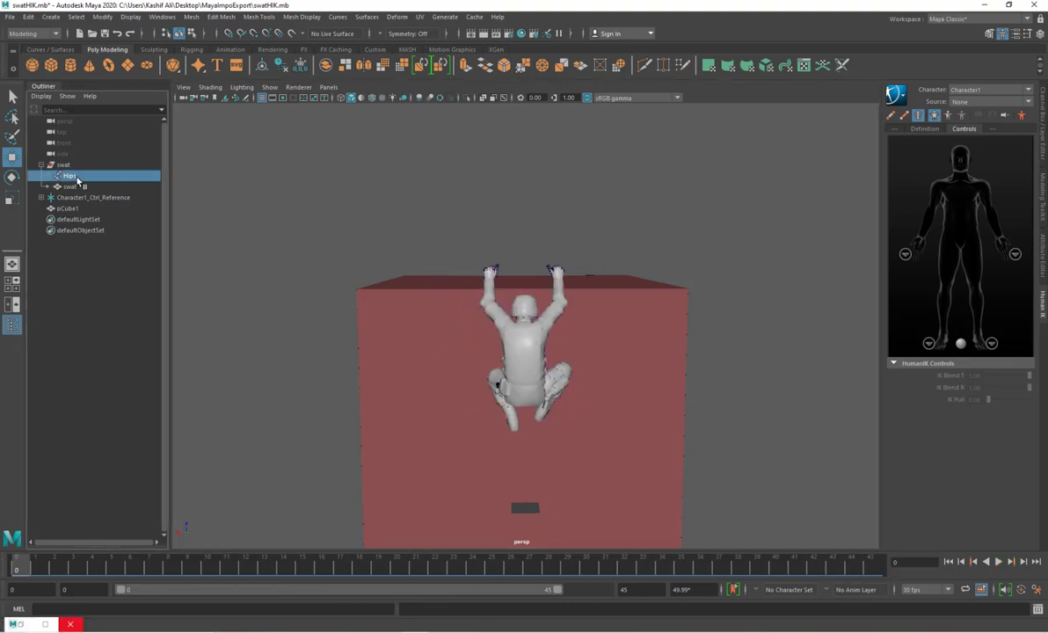
click(163, 17)
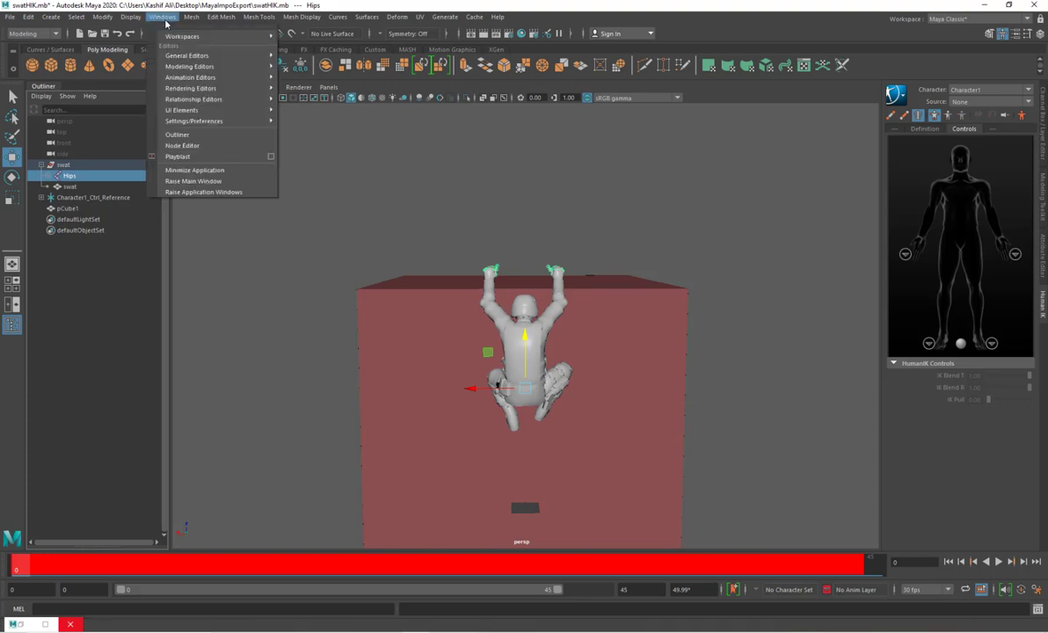
mouse_move(208, 78)
click(300, 79)
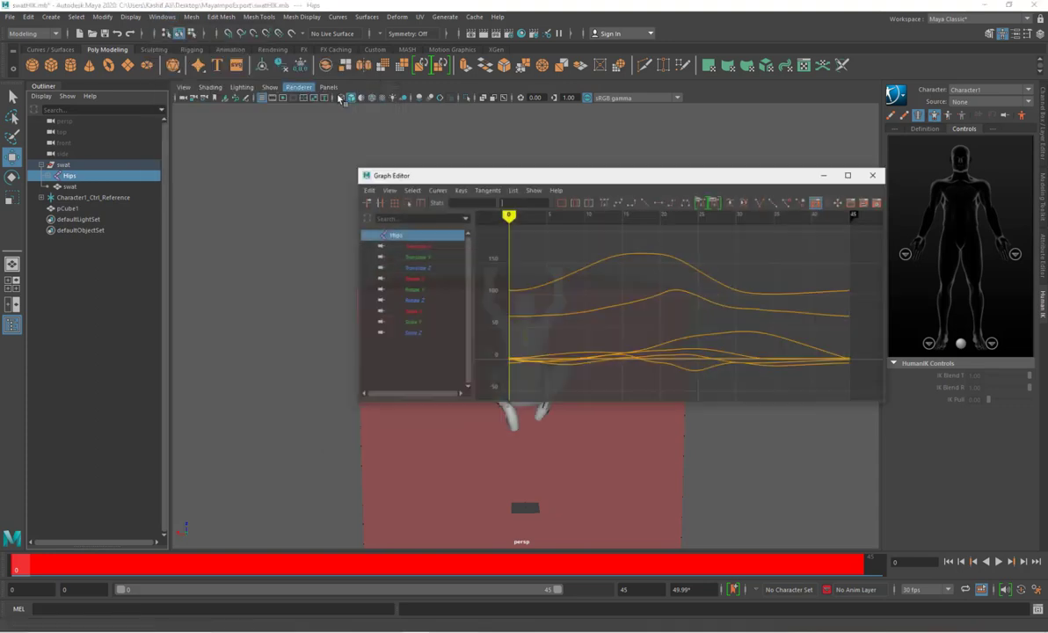
drag(640, 170, 787, 137)
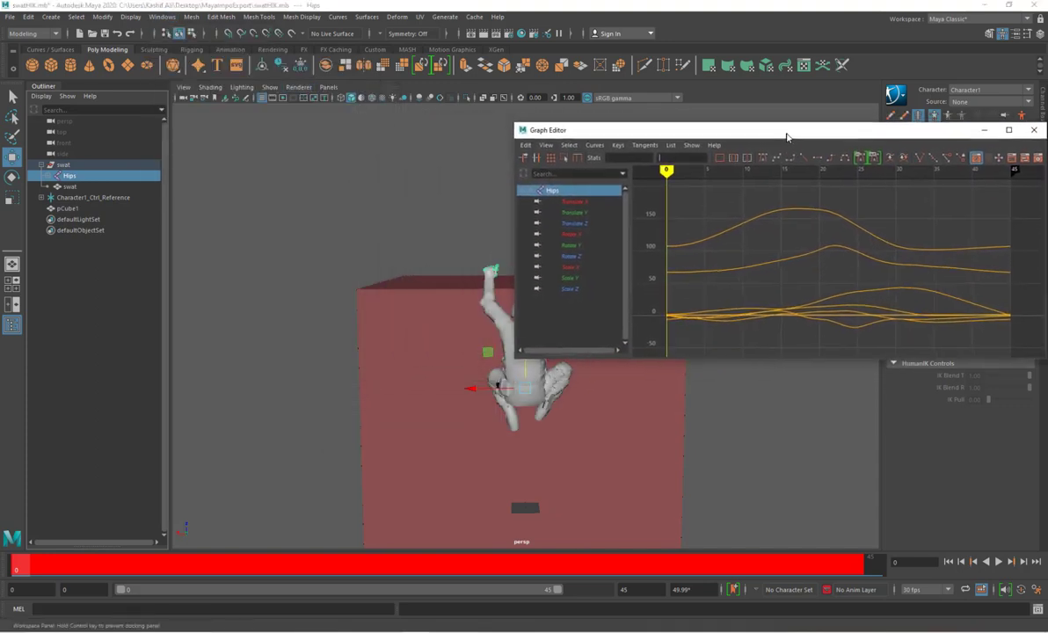
alt+drag(568, 457, 472, 449)
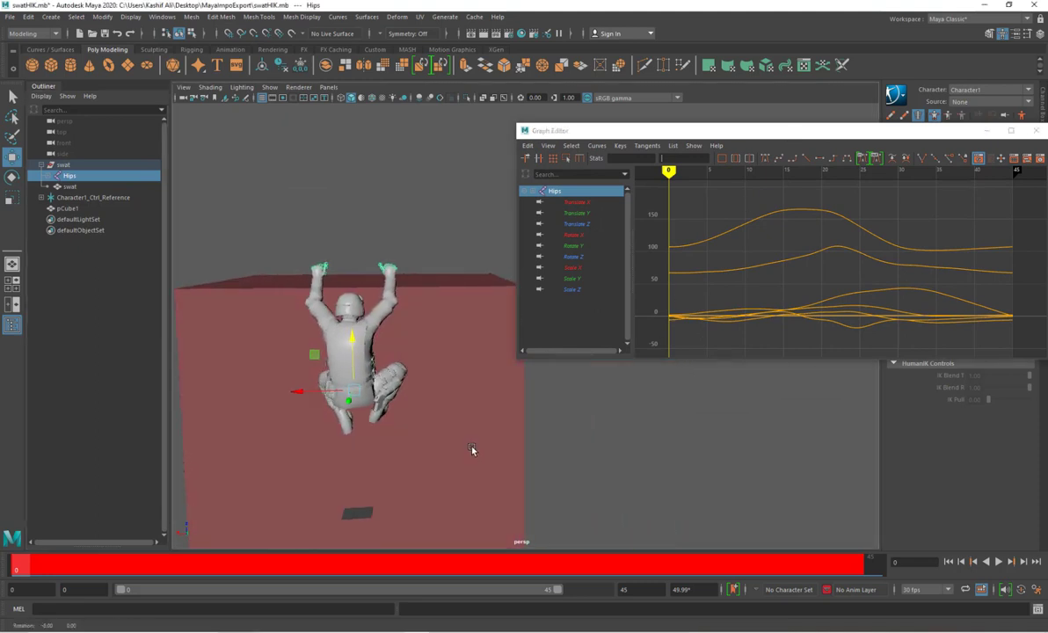
Step: Set all Translate X keys of the Hips joint to 0 and scrub the timeline to check the motion
click(578, 202)
key(f)
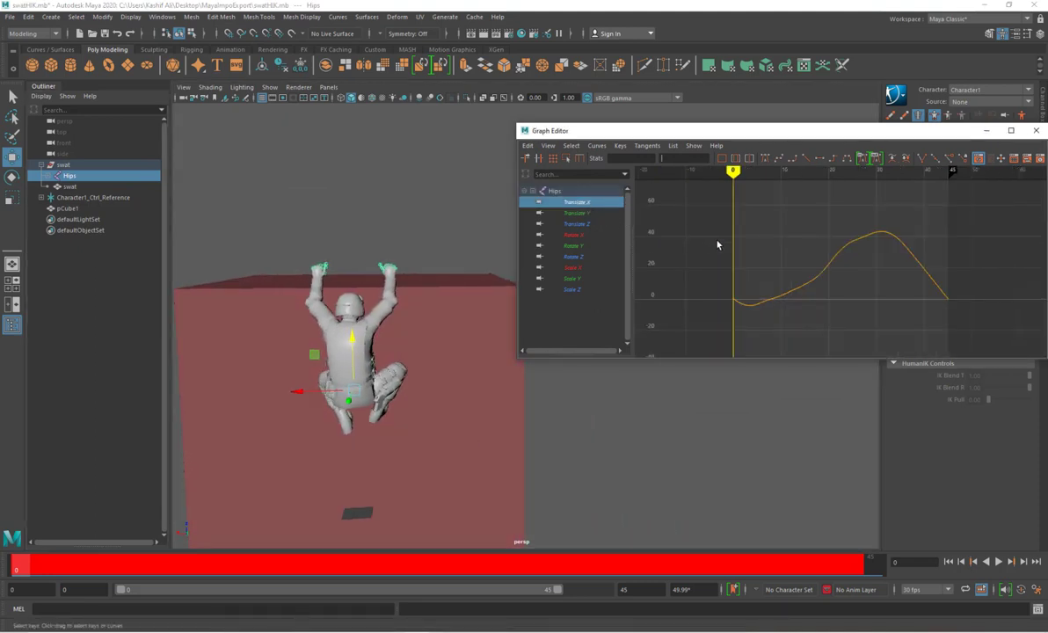
drag(714, 207, 927, 321)
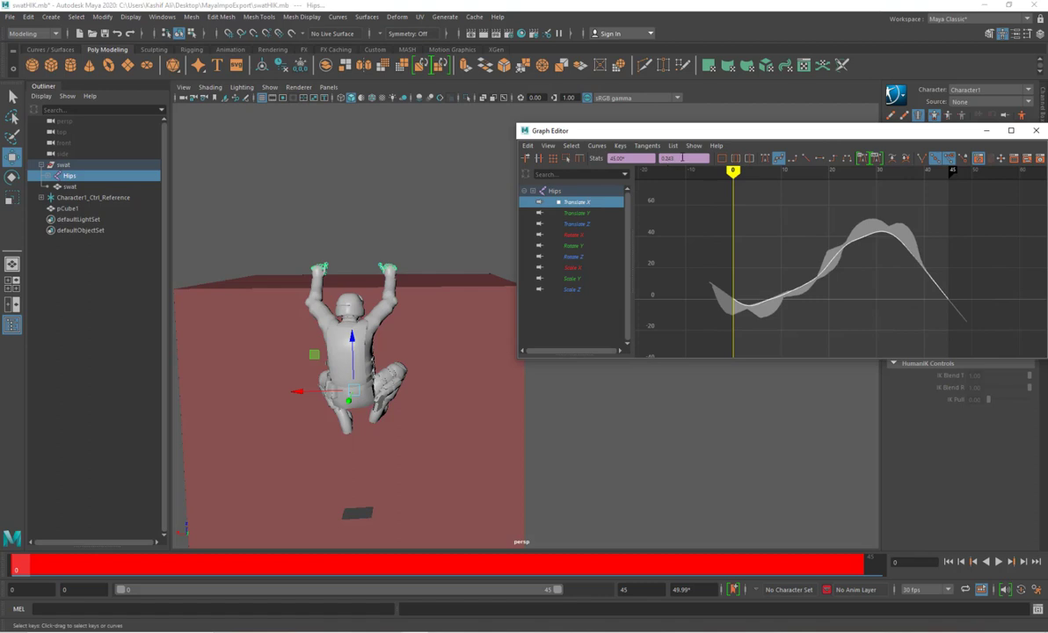
key(Return)
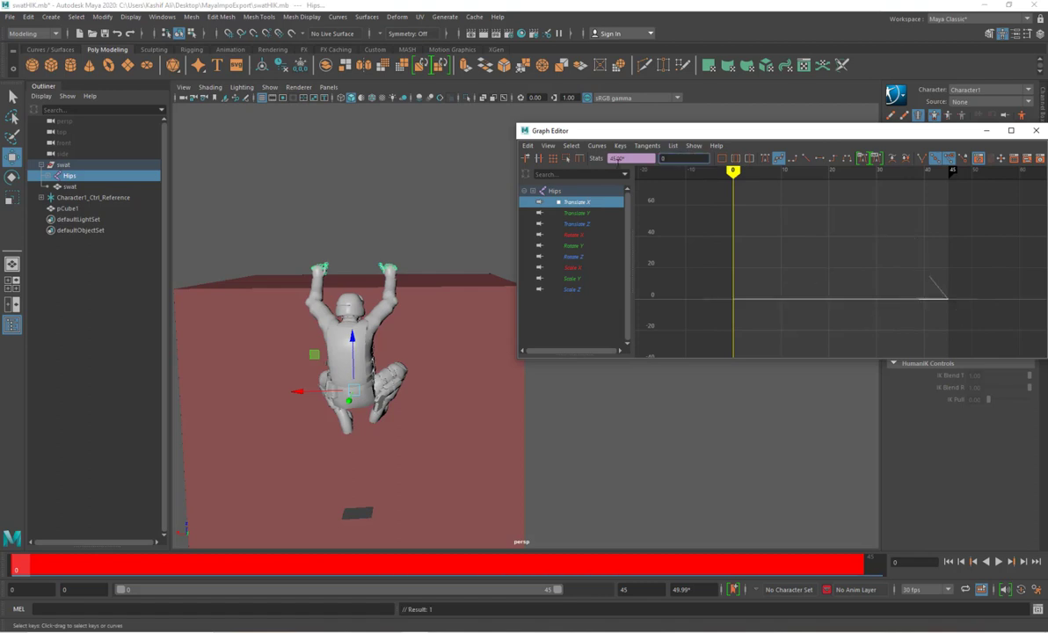
drag(88, 567, 226, 569)
drag(300, 583, 23, 564)
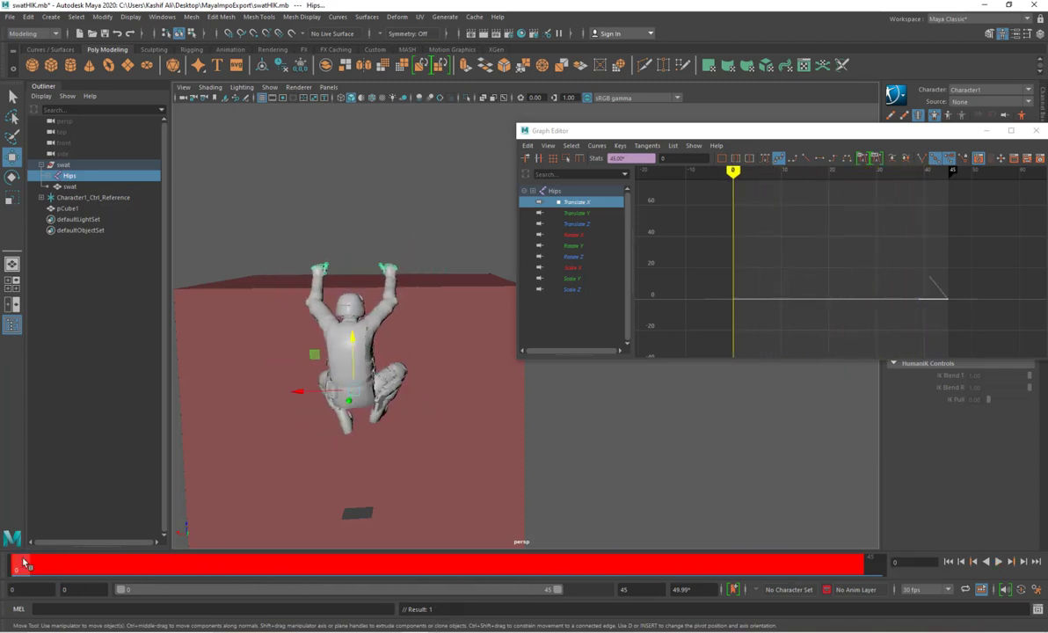
alt+drag(437, 358, 500, 387)
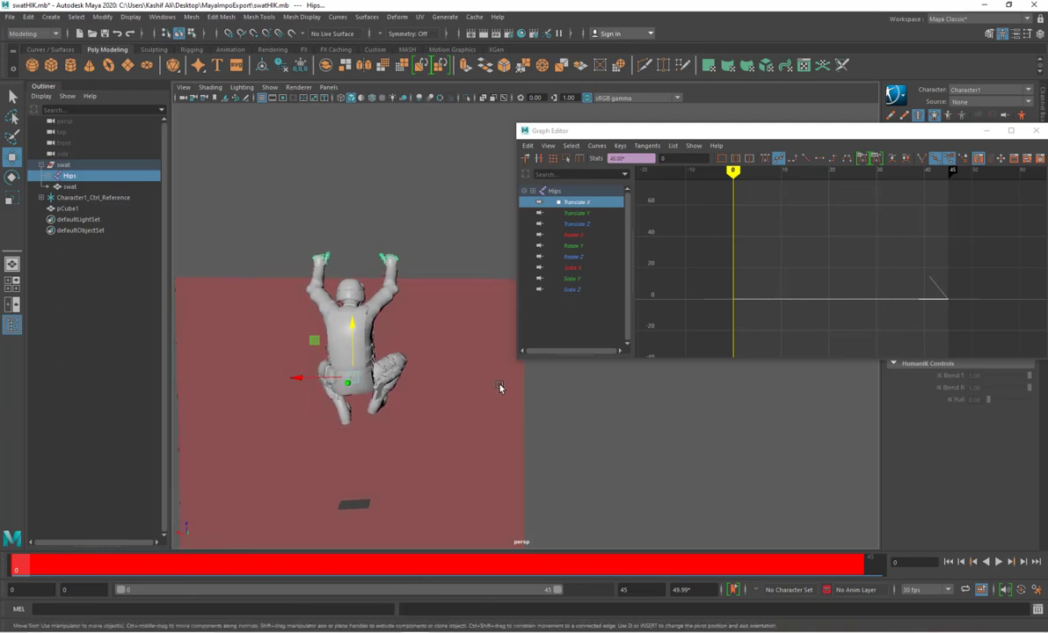
Step: Lower the entire Hips Translate Z curve by about 27 units to bring the hands down to the box's top edge
click(603, 224)
scroll(413, 264, down, 3)
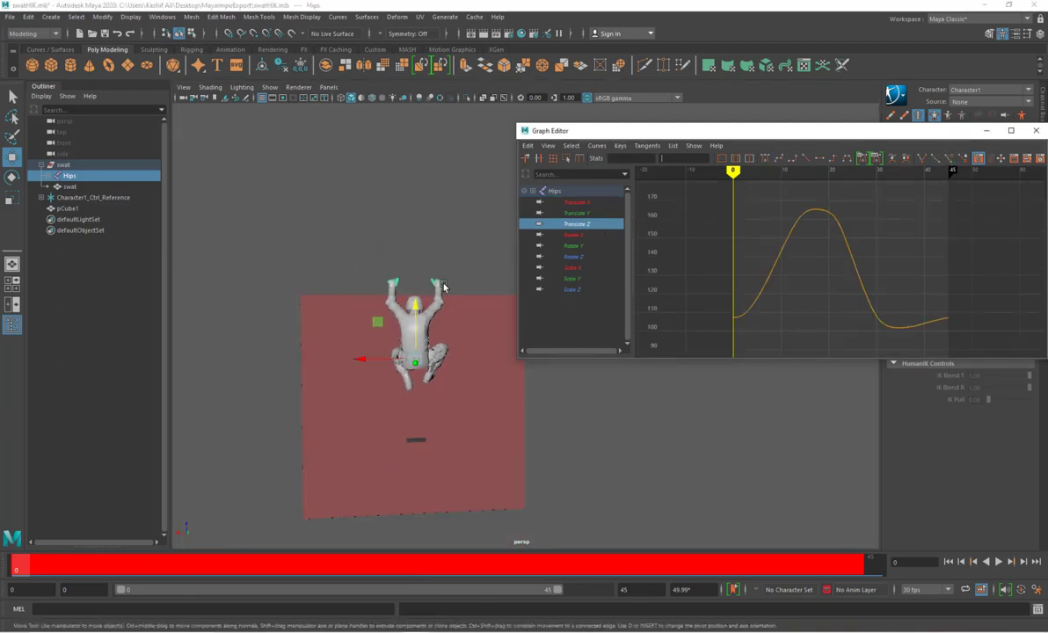
scroll(444, 287, up, 2)
scroll(710, 208, down, 2)
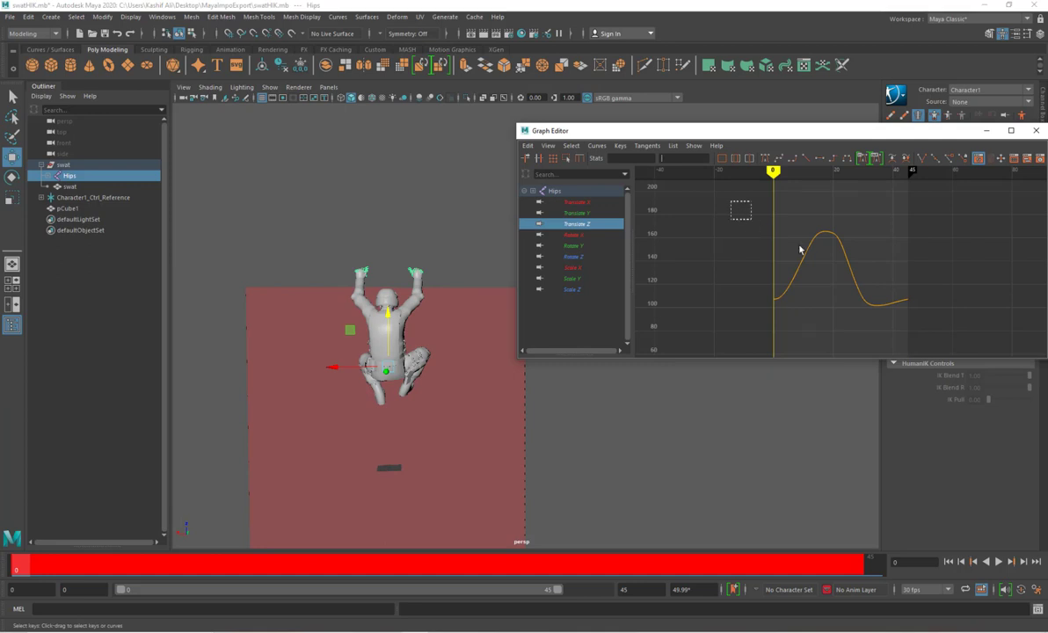
drag(799, 250, 959, 337)
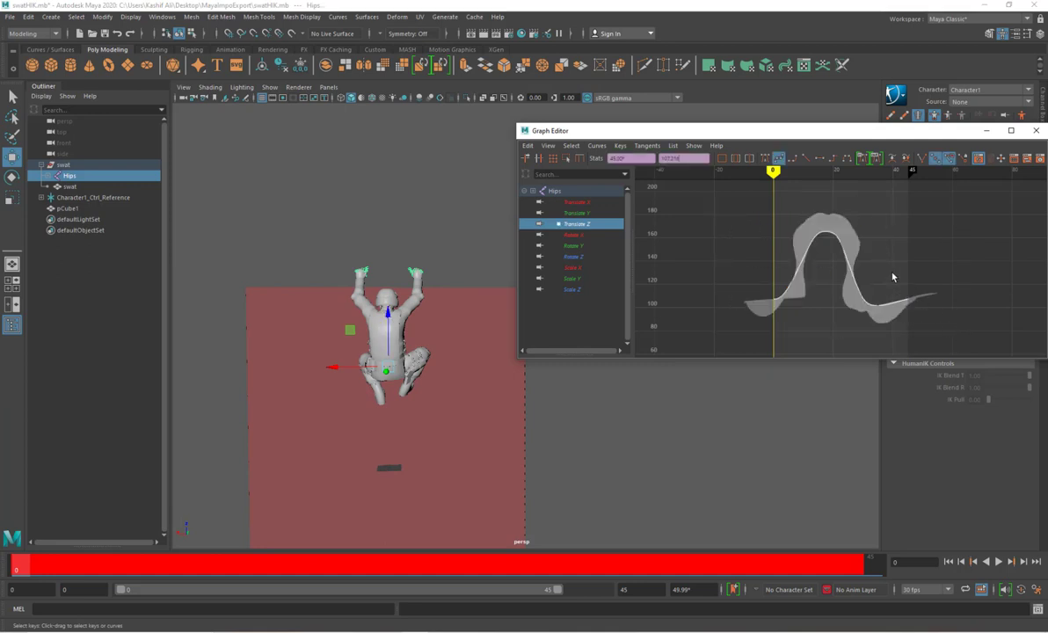
scroll(868, 261, down, 2)
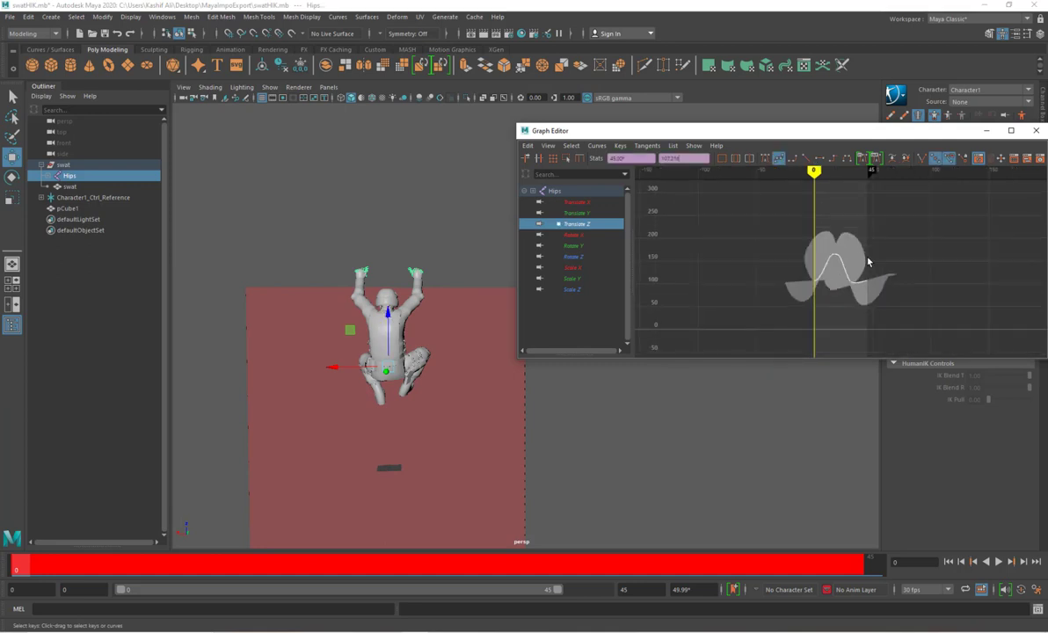
scroll(868, 264, up, 1)
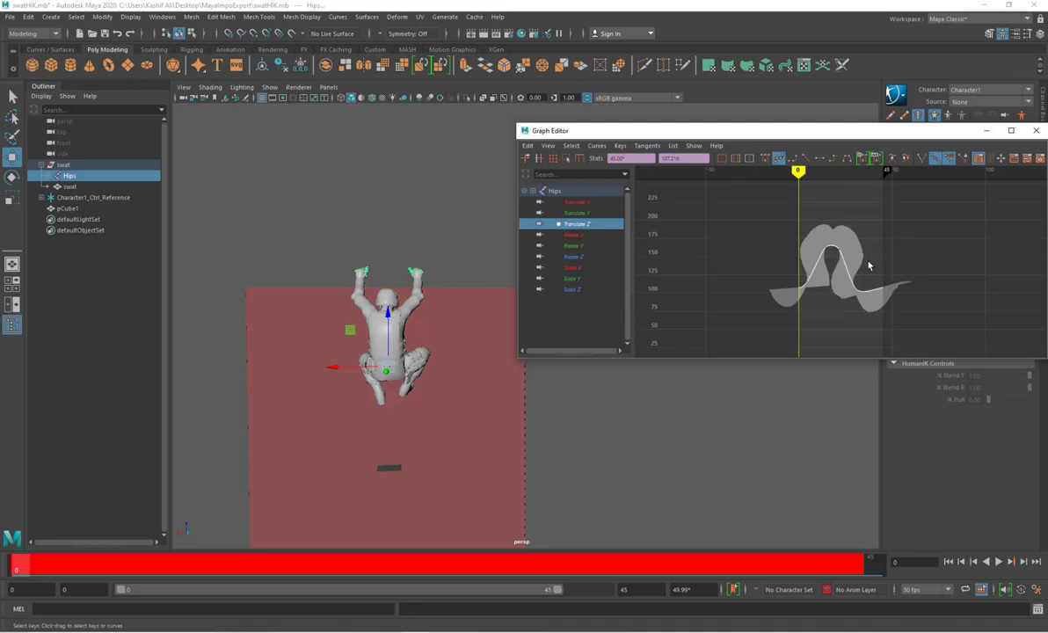
middle_drag(868, 264, 868, 278)
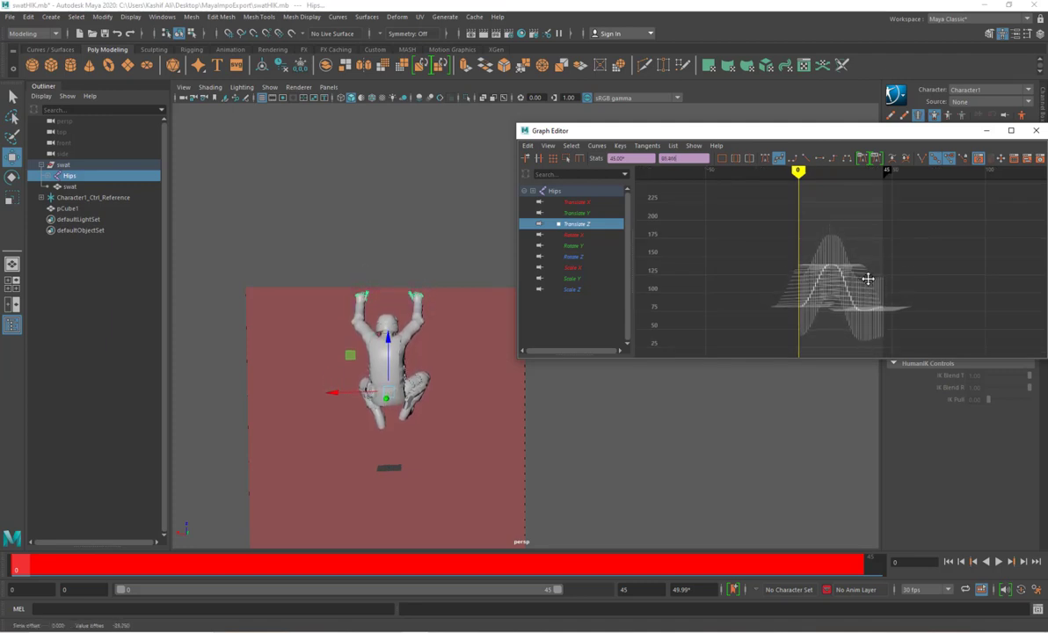
Step: Check the hands against the ledge, lower the Translate Z keys slightly more to about 78.7 at the last key, and close the Graph Editor
mouse_move(387, 323)
alt+mouse_down()
mouse_move(467, 355)
mouse_move(395, 331)
mouse_move(356, 334)
mouse_move(429, 343)
mouse_move(394, 341)
alt+mouse_up()
scroll(398, 331, up, 6)
alt+middle_drag(394, 341, 486, 274)
scroll(475, 283, up, 3)
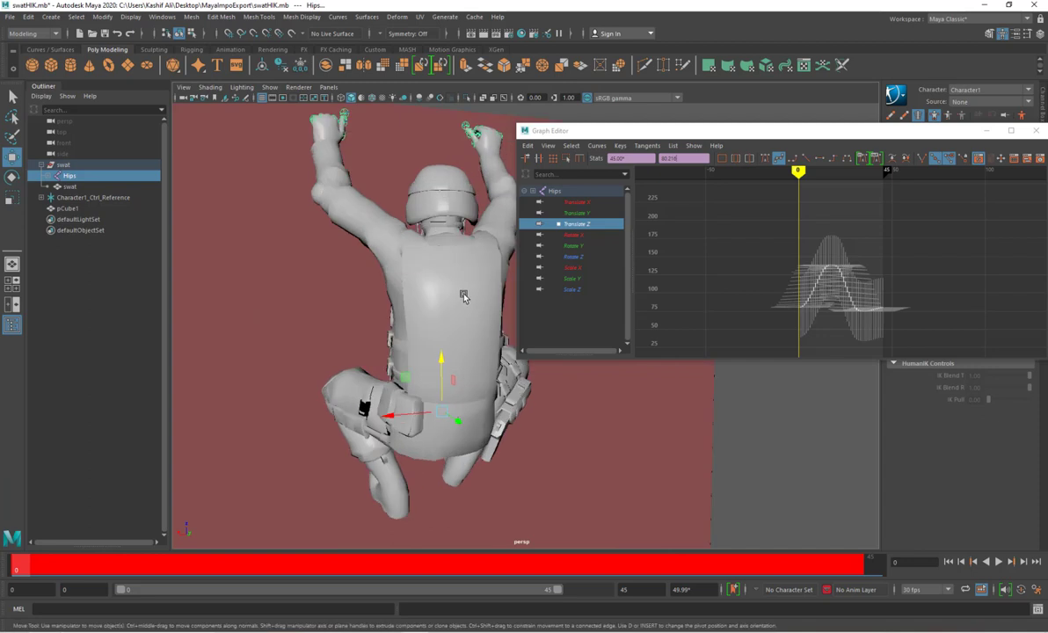
scroll(463, 294, down, 8)
alt+drag(464, 294, 436, 307)
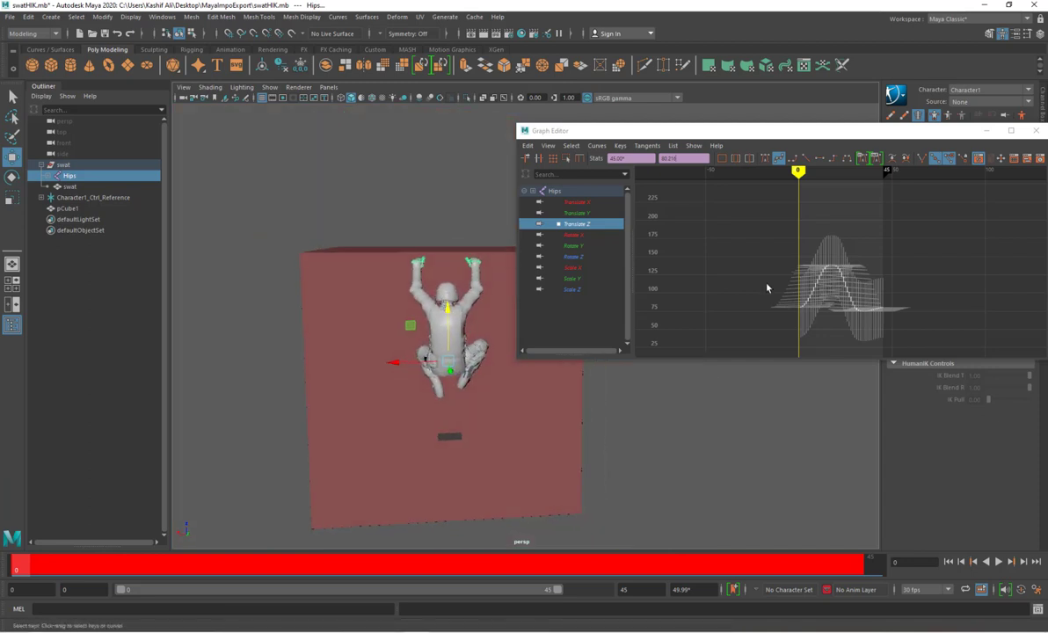
click(870, 273)
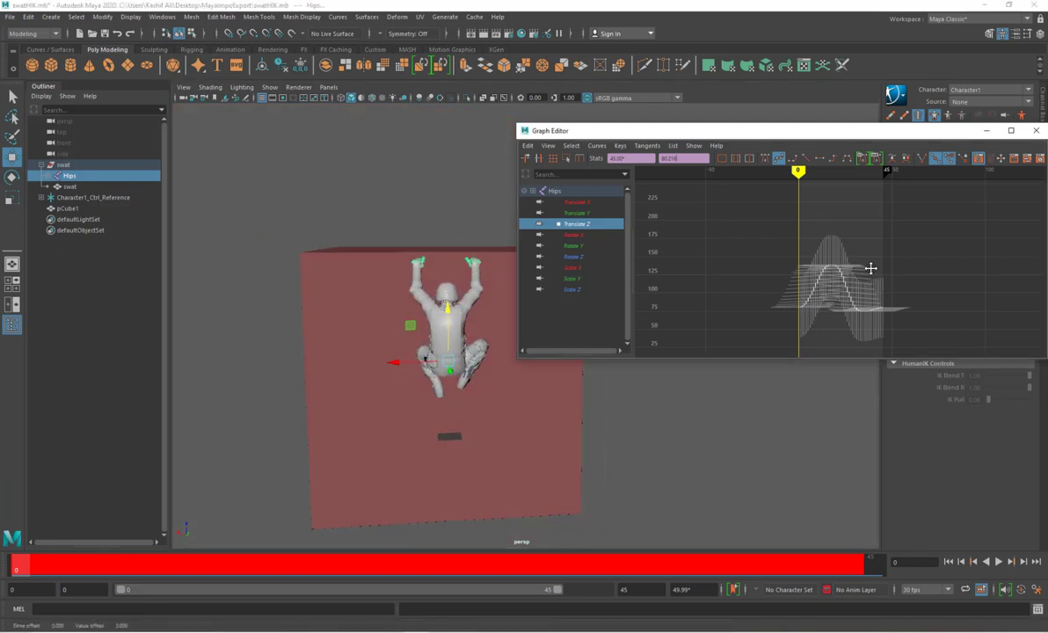
middle_drag(870, 268, 870, 269)
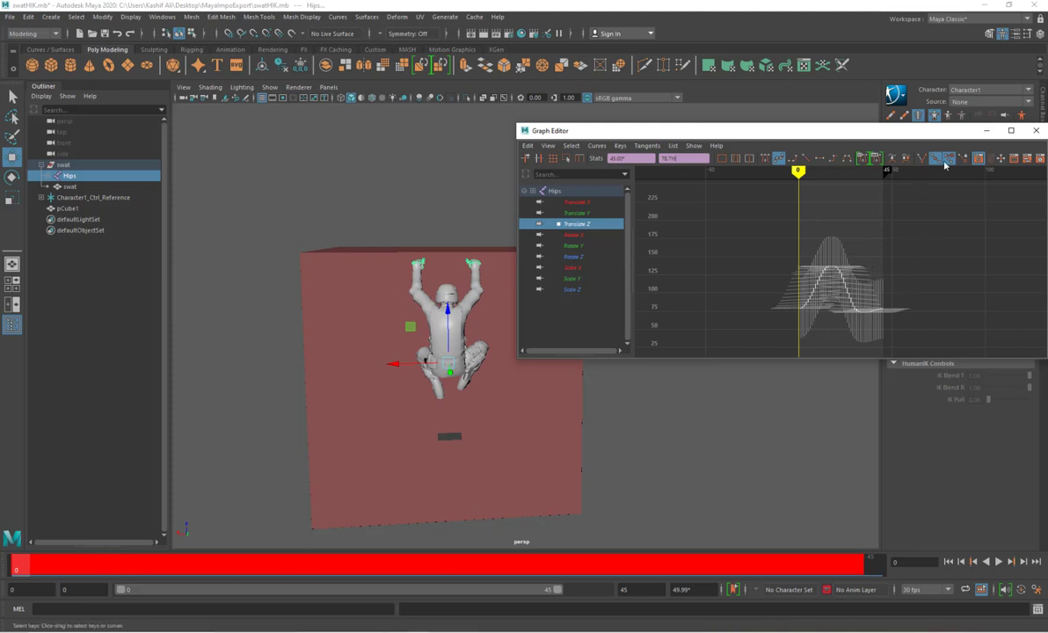
click(1037, 131)
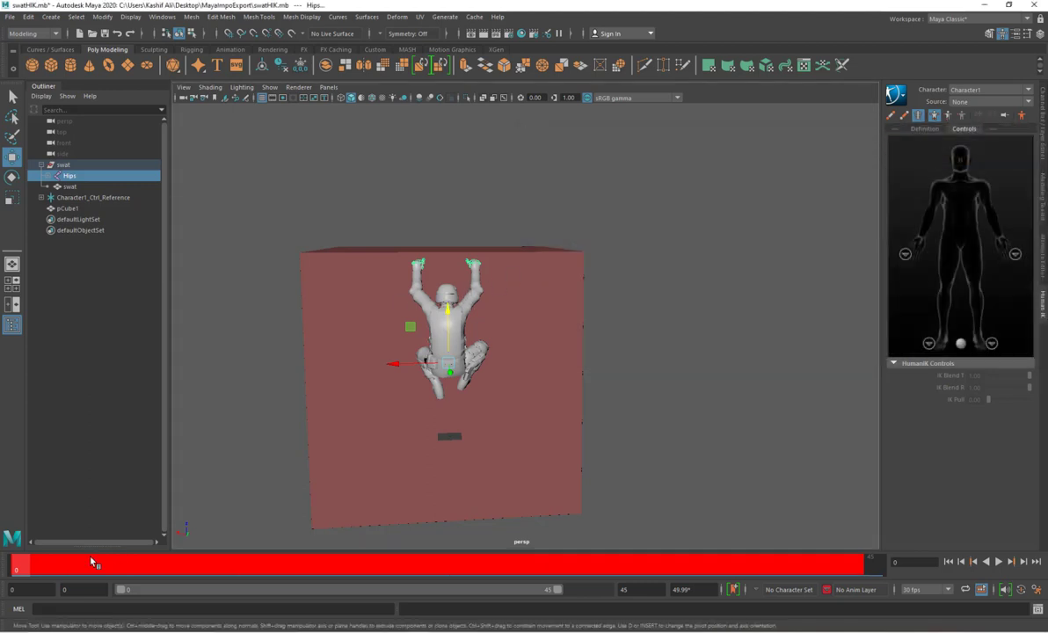
Step: Play back the adjusted hop animation, return to frame 0 and clear the selection
key(alt+v)
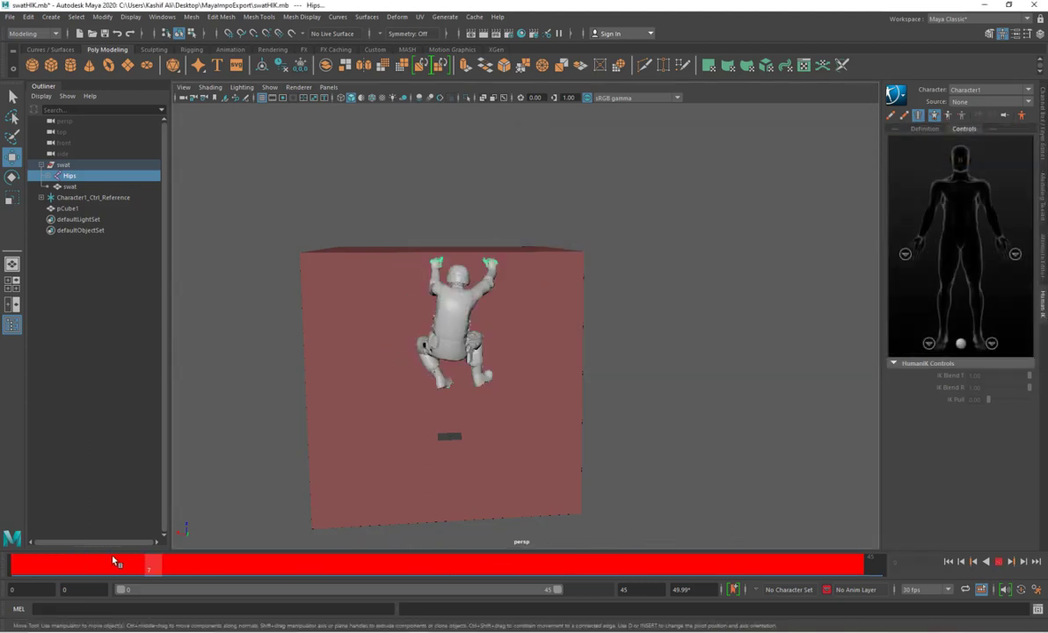
drag(112, 558, 5, 553)
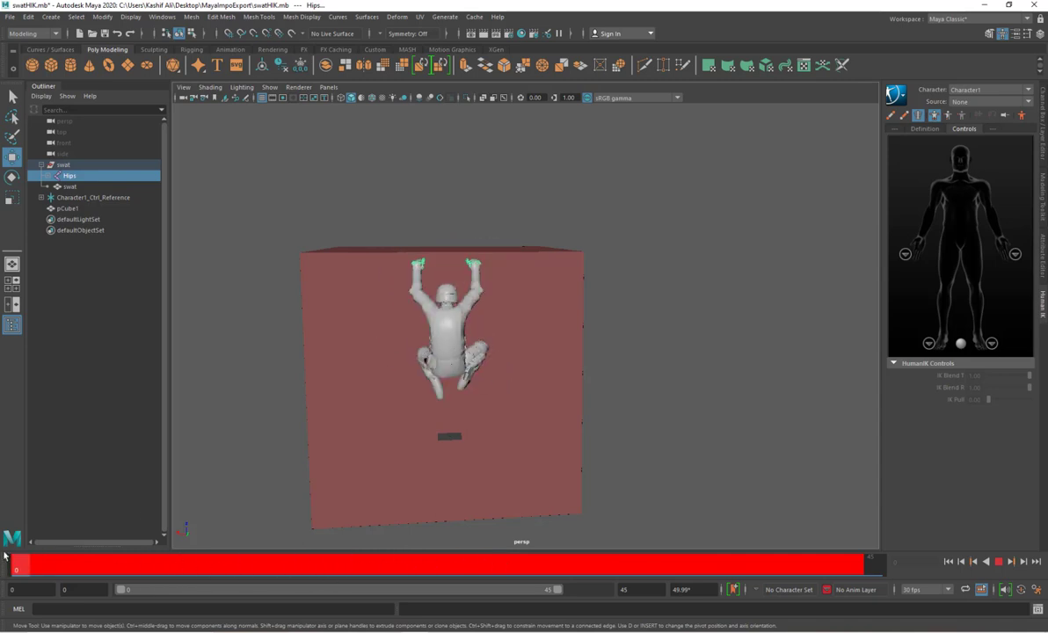
click(801, 236)
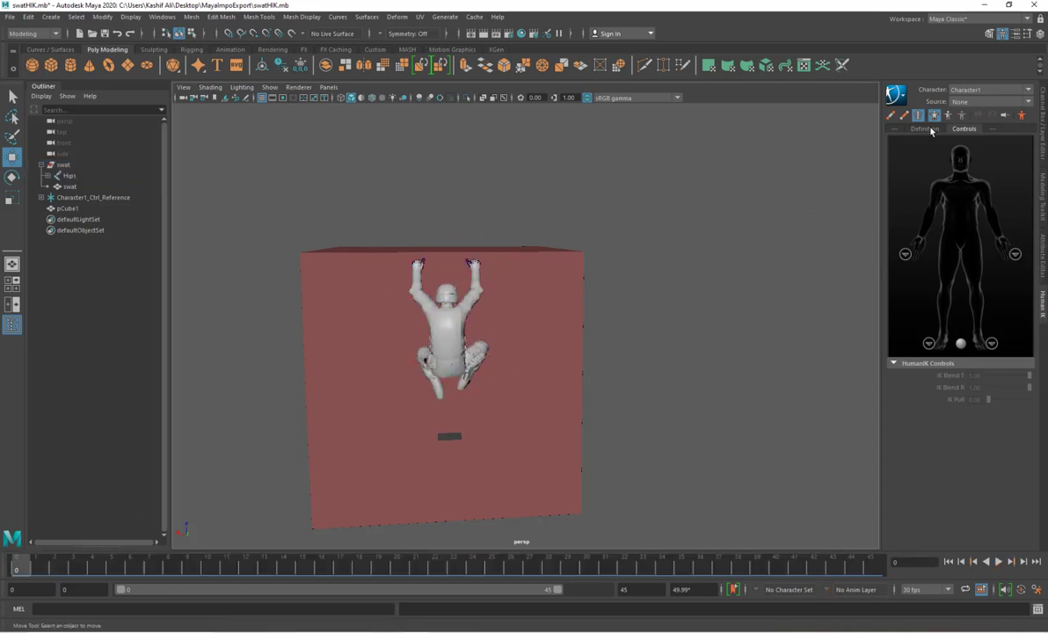
Step: Bake Character1's animation to the skeleton and to the HumanIK control rig
click(896, 95)
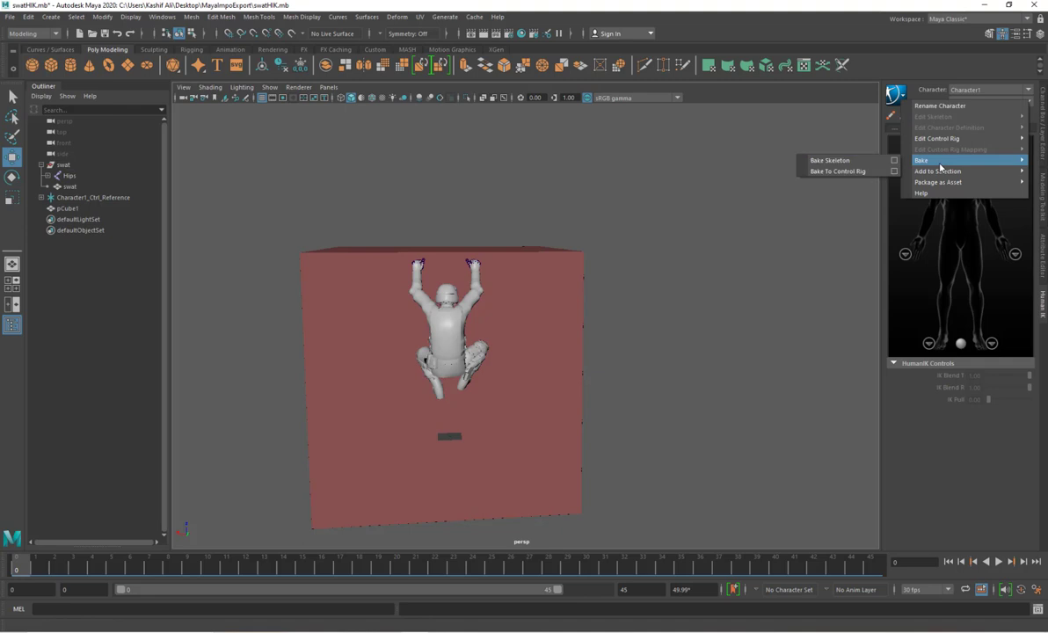
click(840, 160)
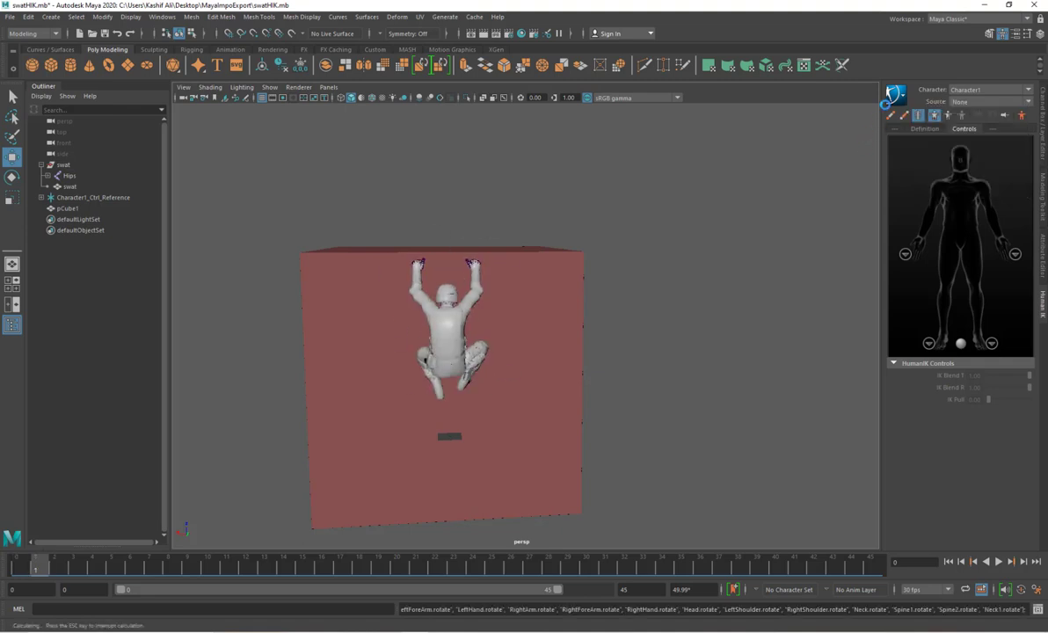
click(892, 100)
mouse_move(906, 151)
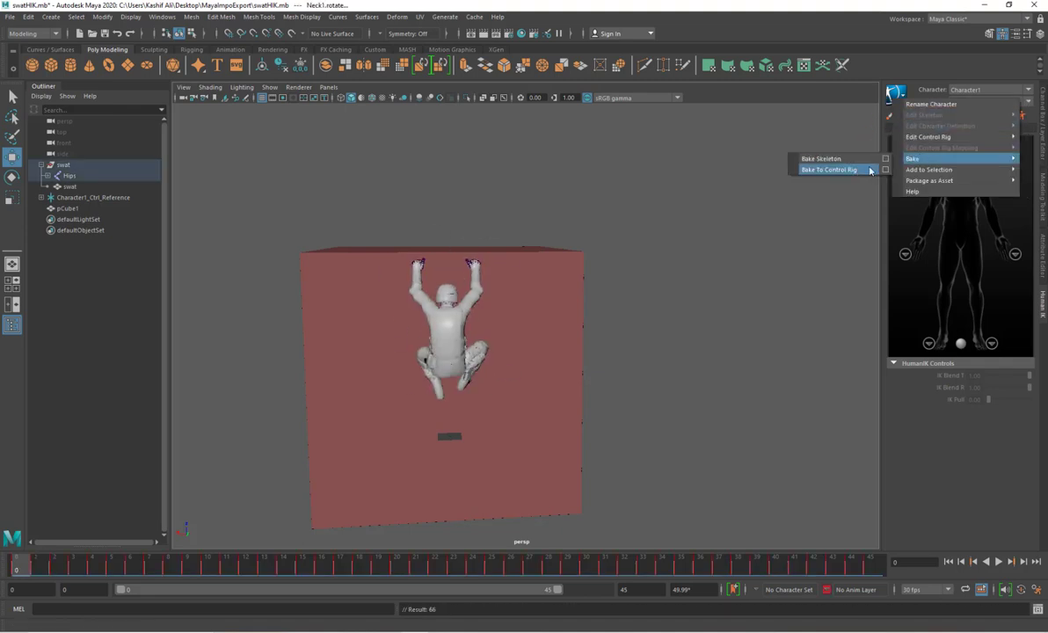
click(846, 164)
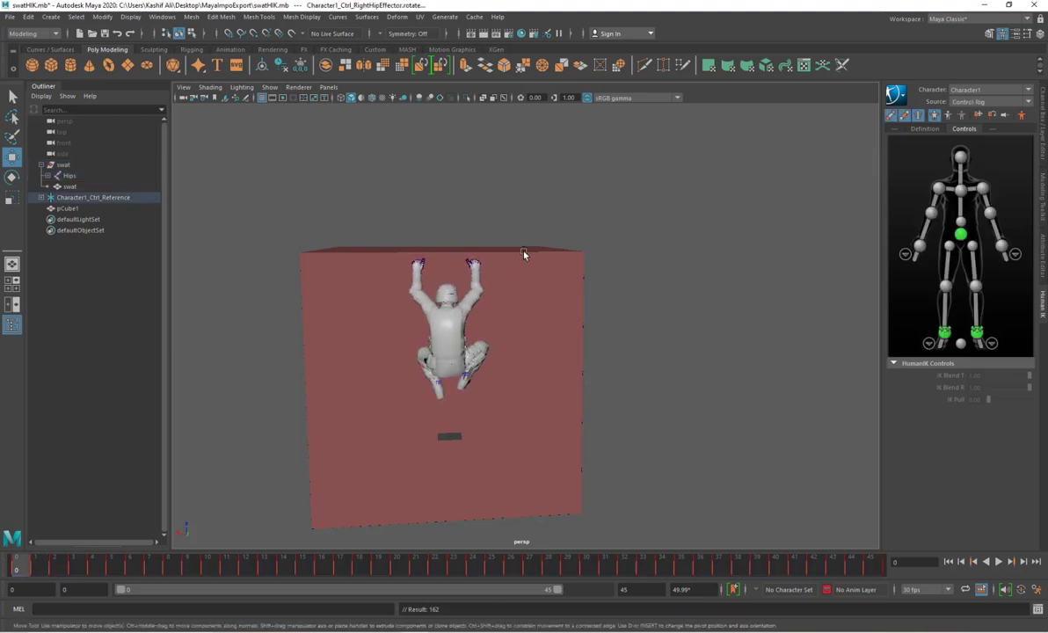
Step: Scrub through the baked control rig animation, inspect the hips effector, and return to frame 0 with nothing selected
alt+drag(521, 247, 528, 247)
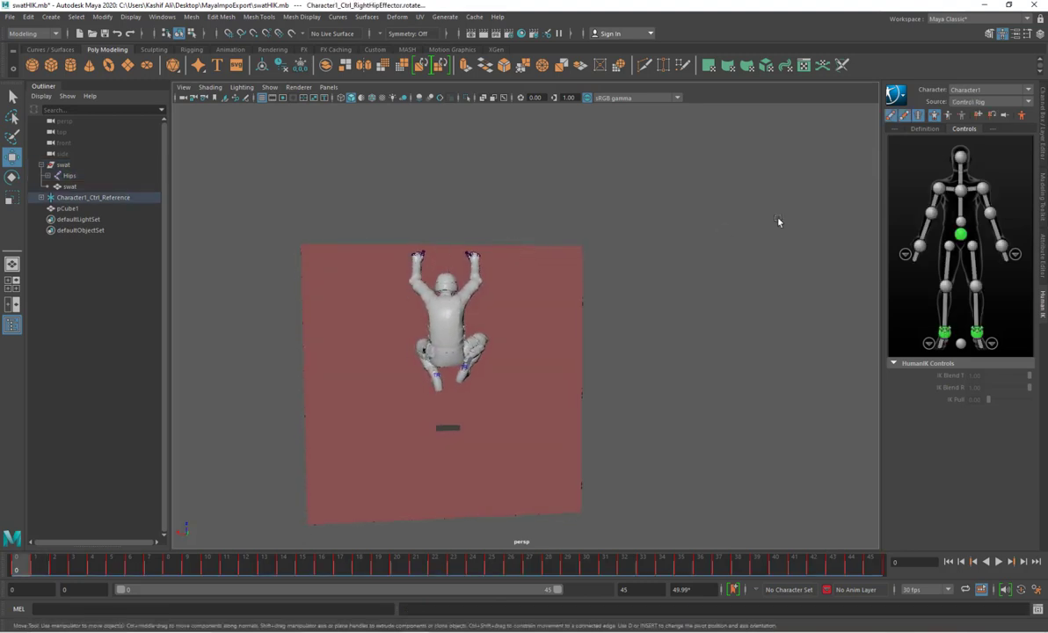
drag(242, 574, 17, 563)
alt+drag(480, 309, 436, 292)
click(960, 234)
drag(117, 563, 12, 601)
click(823, 176)
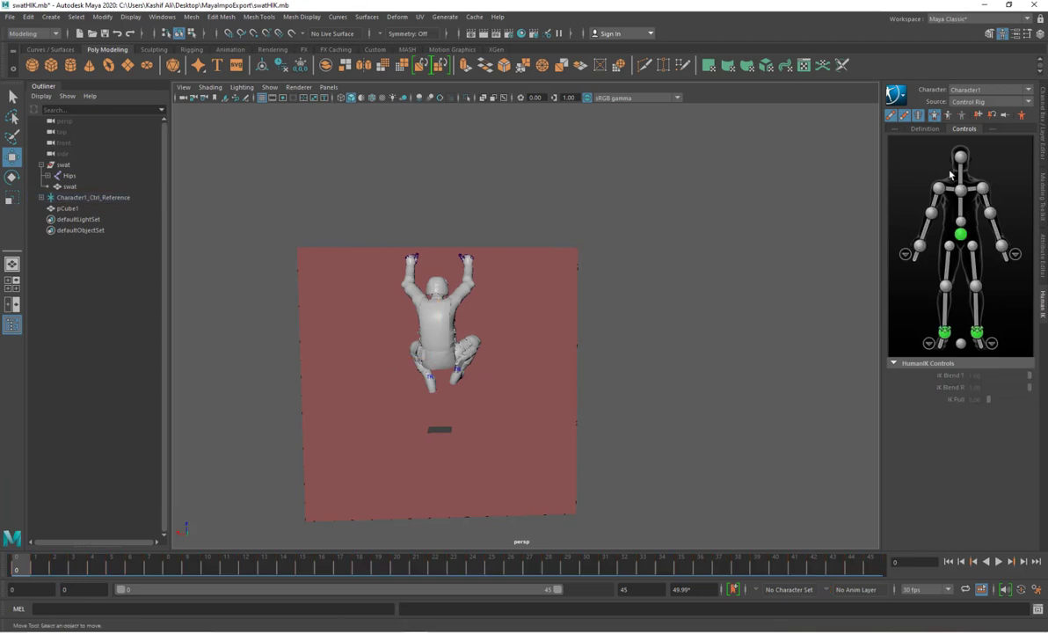
Step: Select all full-body rig controls, create an animation layer from them, and return to the HumanIK controls with the character framed
click(925, 172)
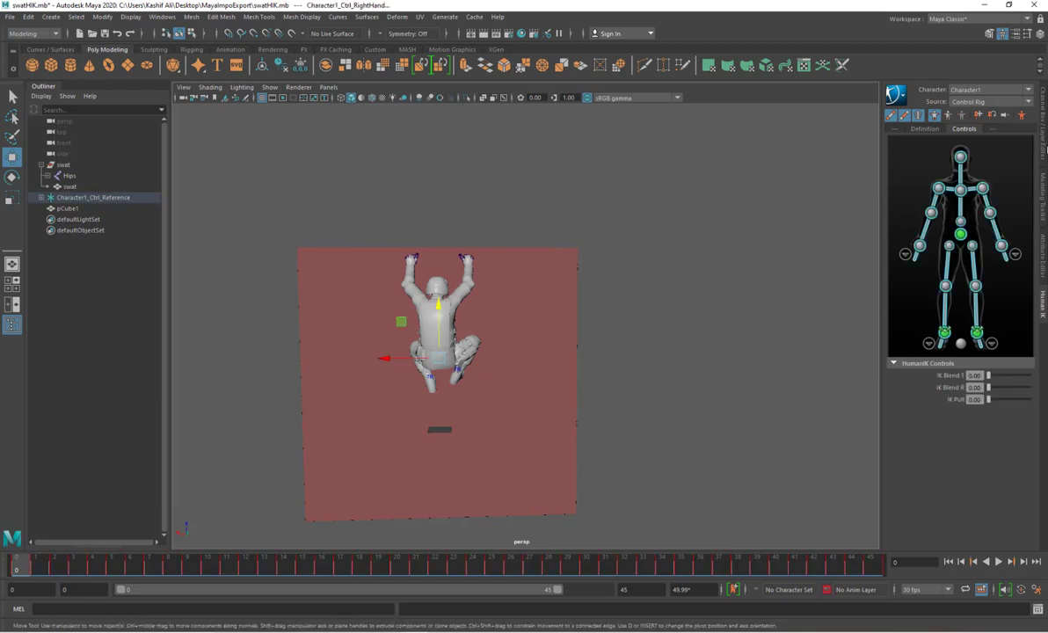
click(1043, 145)
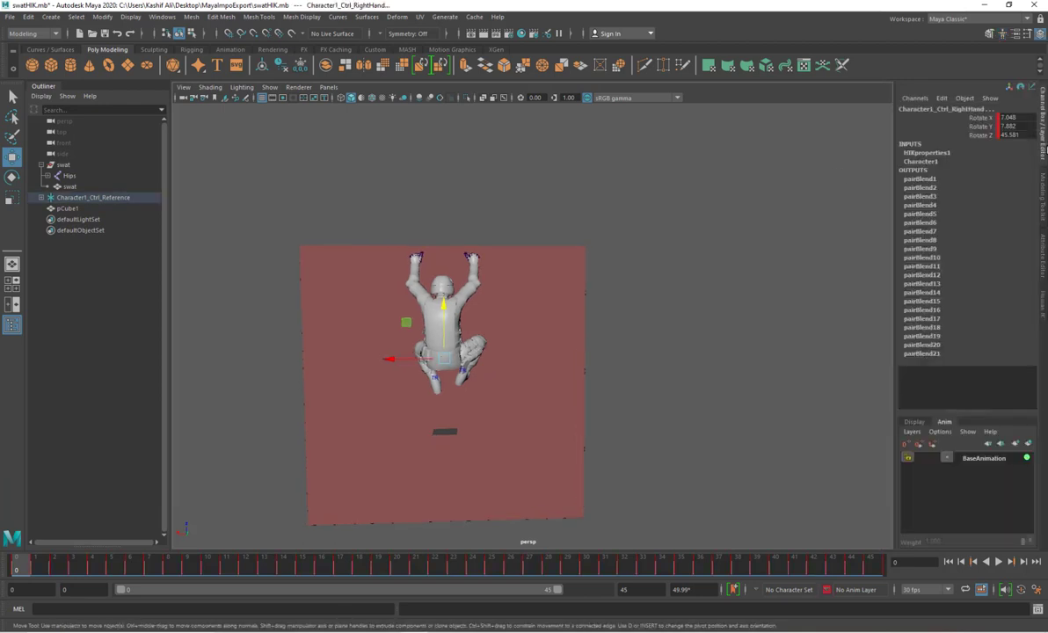
click(1027, 445)
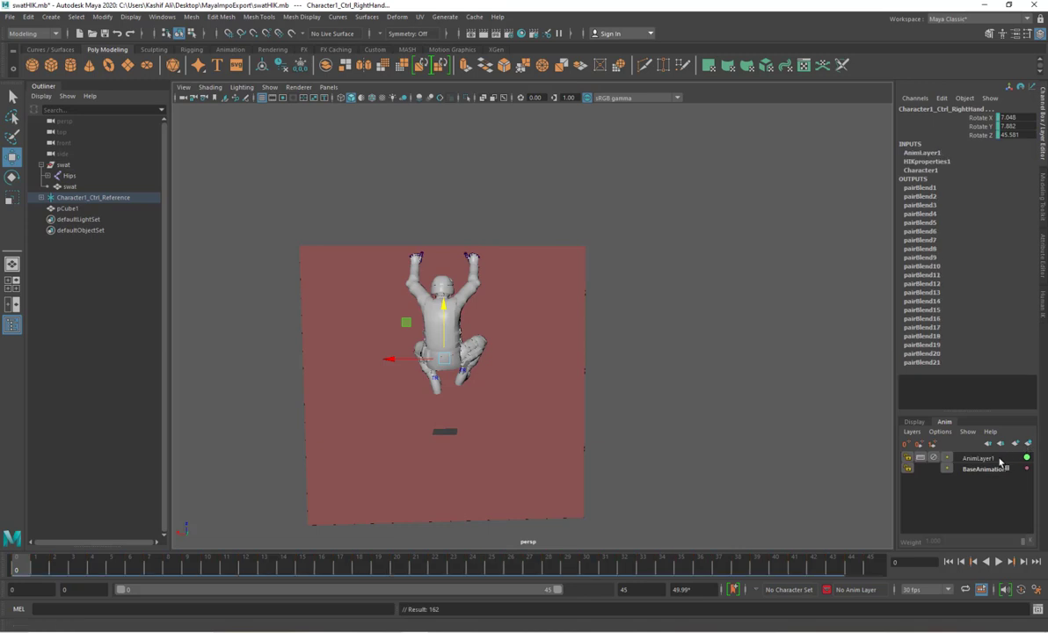
click(1045, 306)
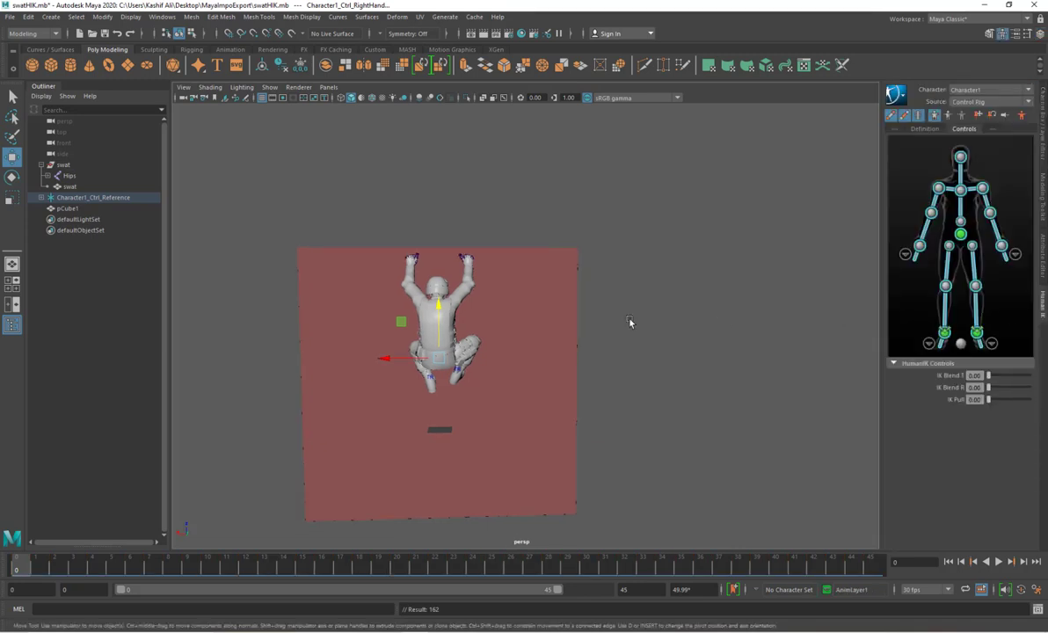
alt+middle_drag(544, 285, 602, 329)
scroll(580, 337, up, 4)
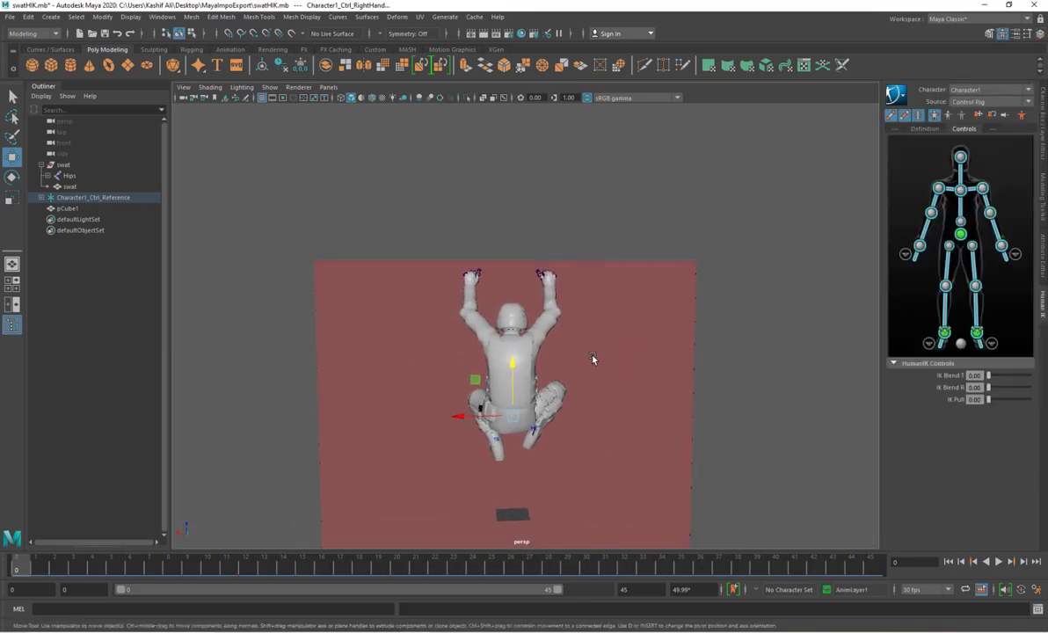
Step: Try to pull the right and left wrist effectors inward at frame 0, key them, and scrub the first frames
alt+drag(594, 361, 588, 357)
click(899, 297)
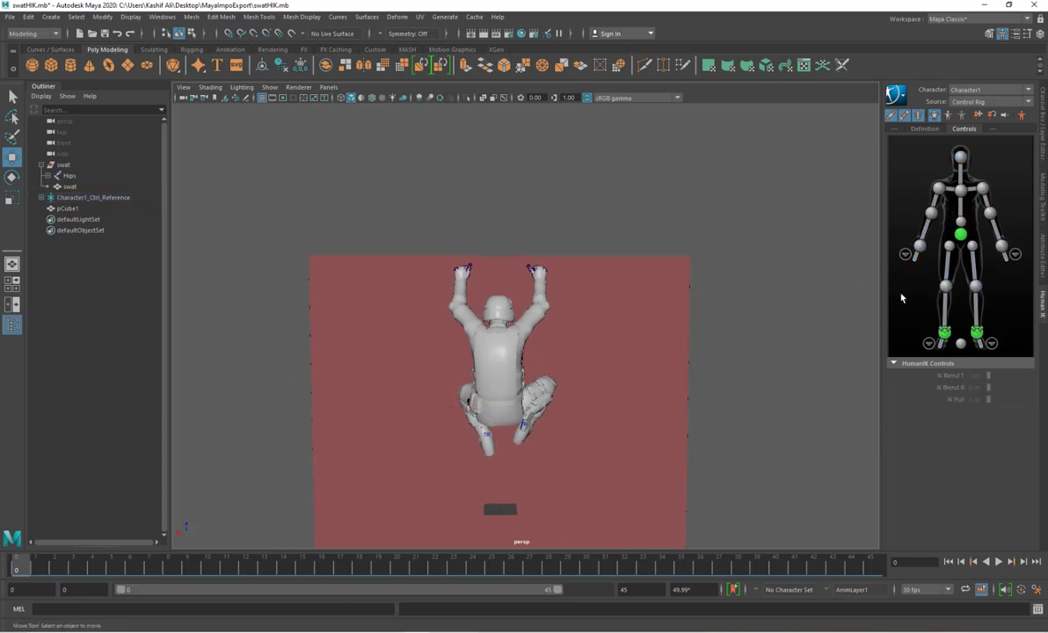
click(921, 249)
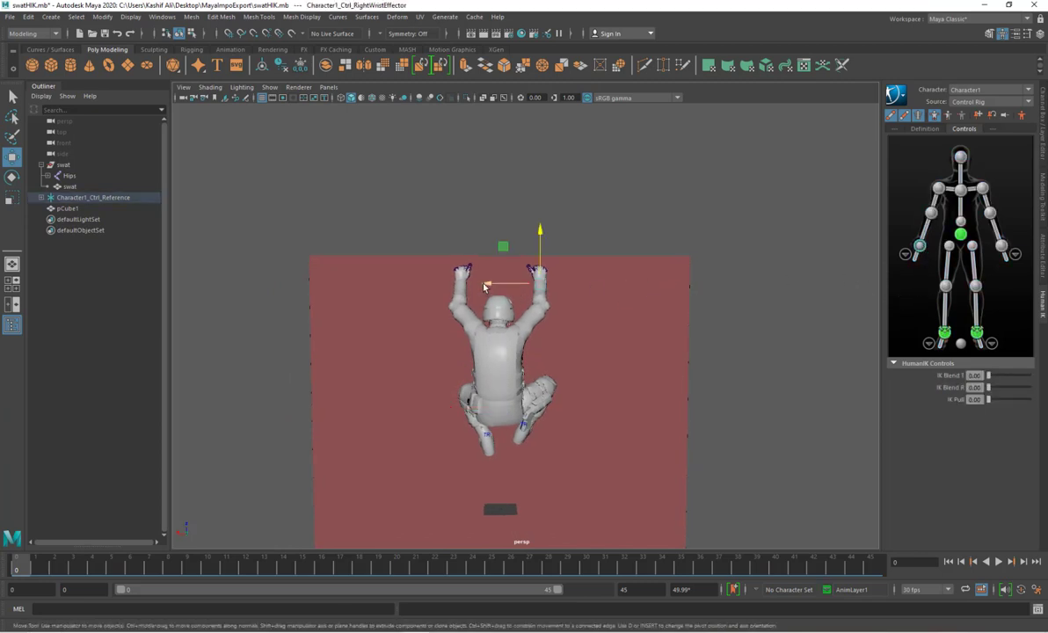
drag(485, 287, 486, 285)
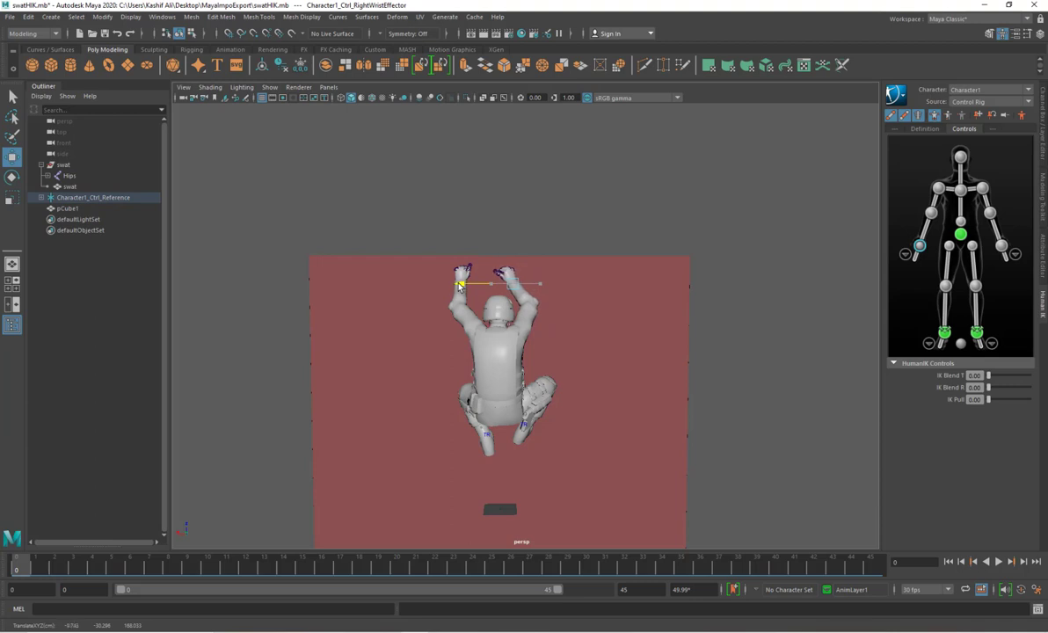
click(1000, 248)
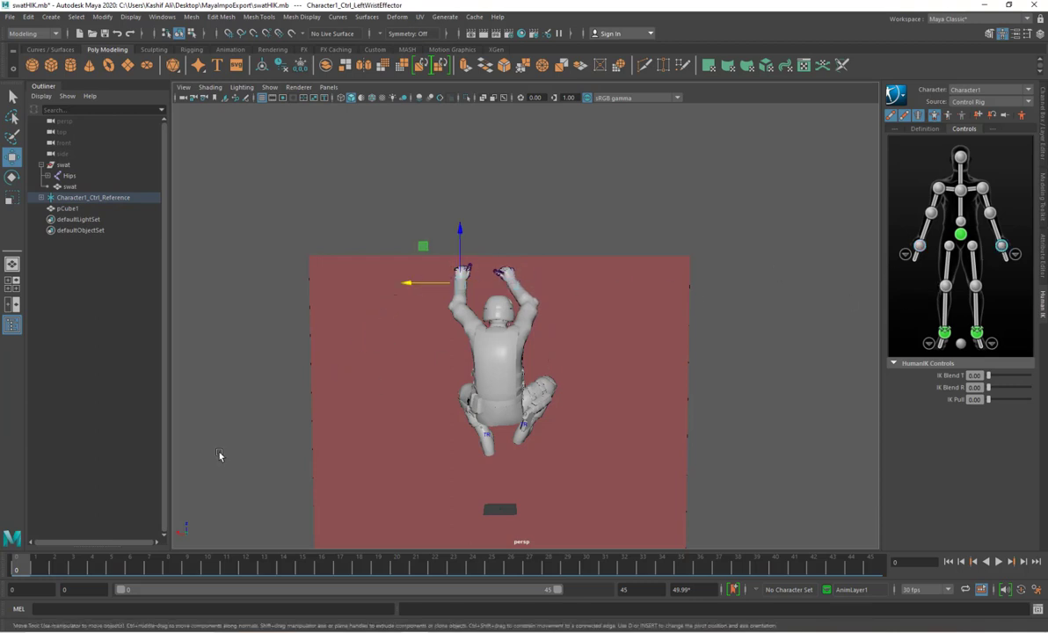
key(s)
drag(411, 286, 438, 285)
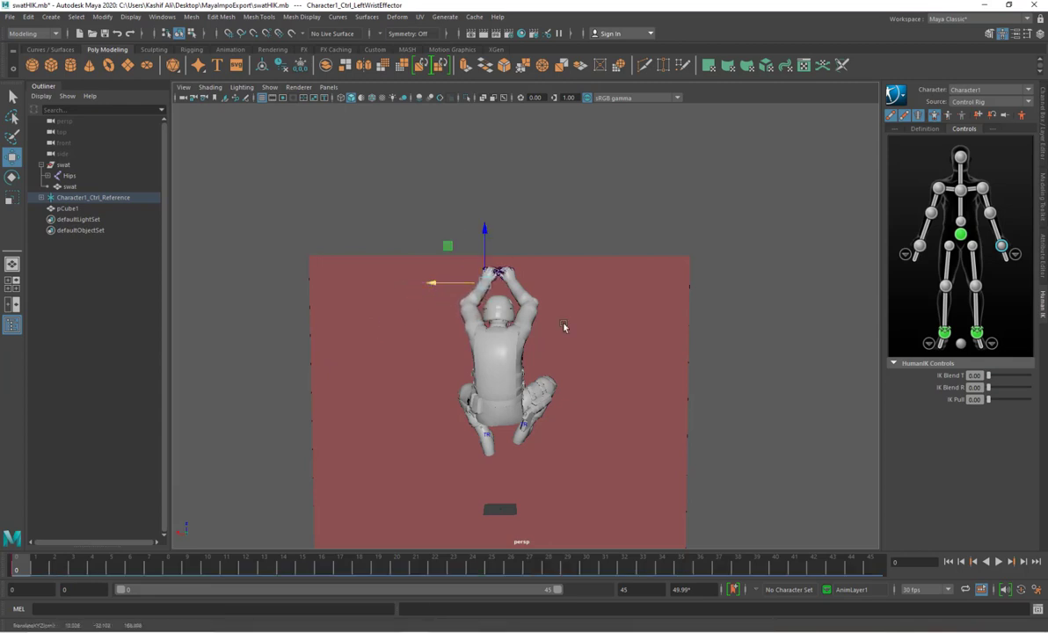
key(s)
click(921, 247)
drag(15, 573, 81, 572)
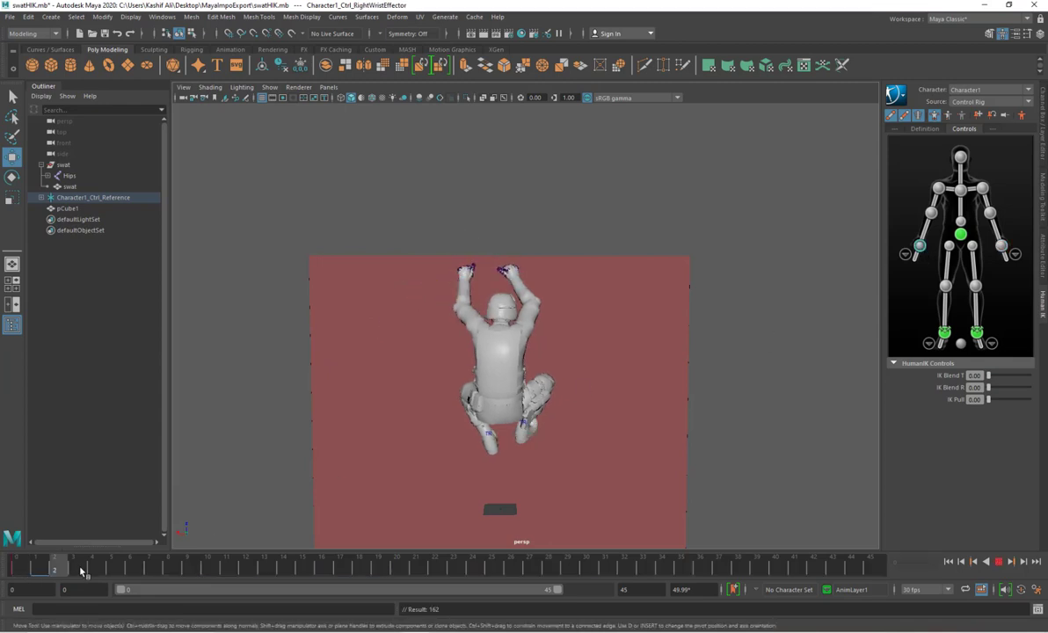
Step: Return to frame 0 and undo the wrist effector moves and their keys
click(17, 570)
key(ctrl+z)
key(ctrl+z)
key(ctrl+z)
key(ctrl+z)
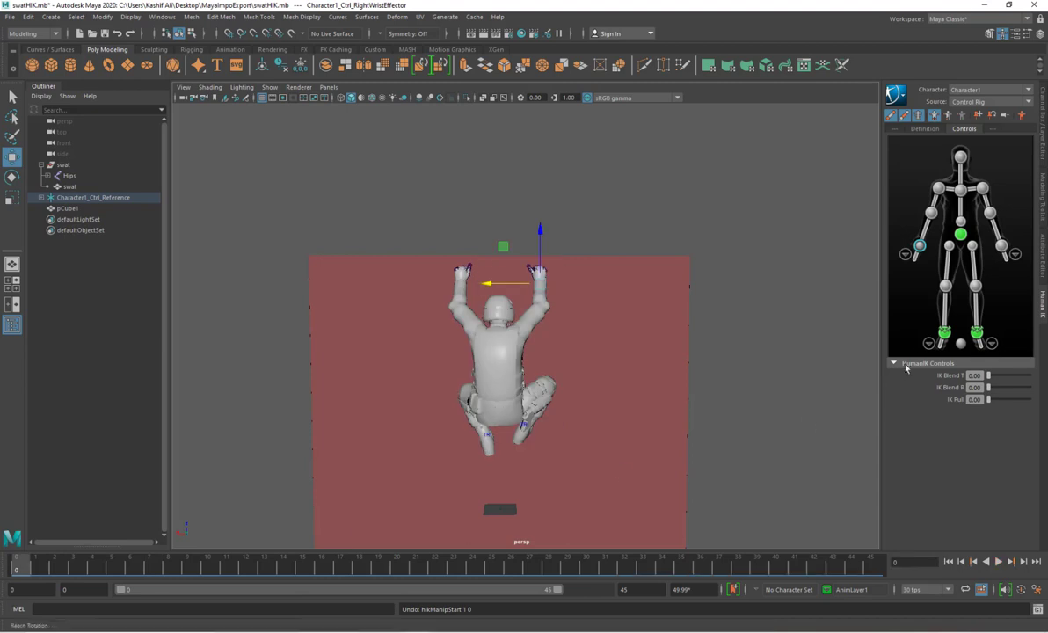
Step: Bring the left and right wrist effectors inward at frame 0 so the hands nearly meet above the head
click(1002, 249)
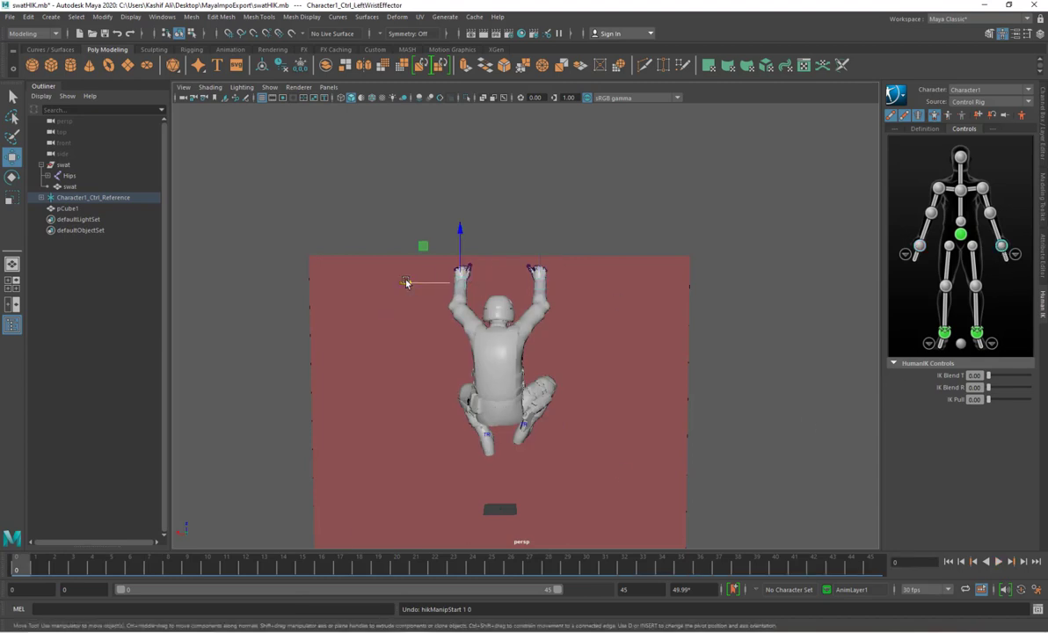
drag(405, 281, 479, 287)
click(920, 247)
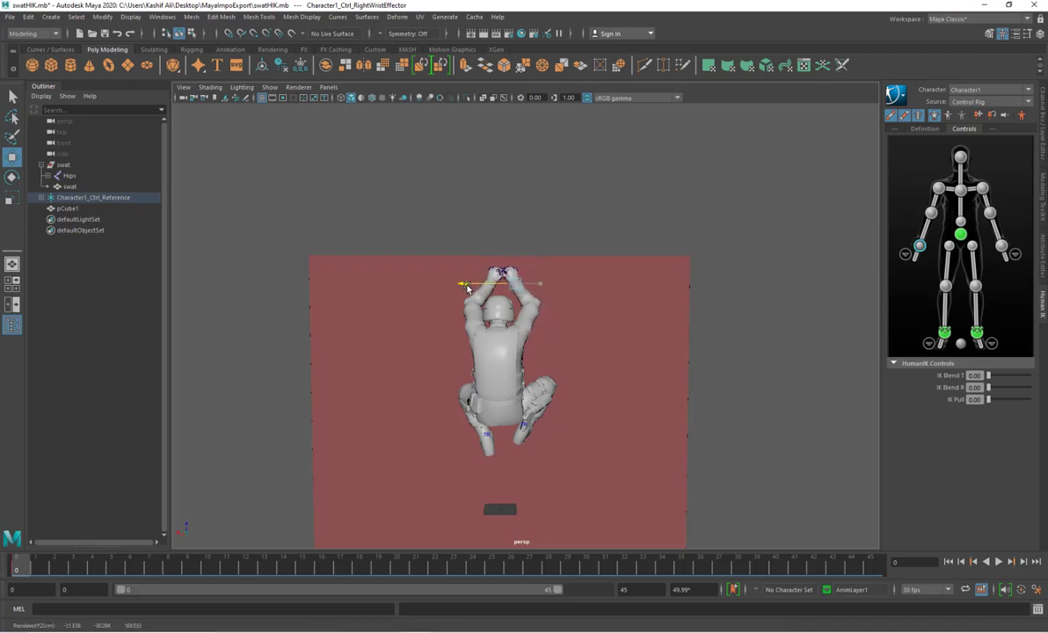
Step: Play and scrub the first ten frames, examining the hands against the ledge from several angles
key(alt+v)
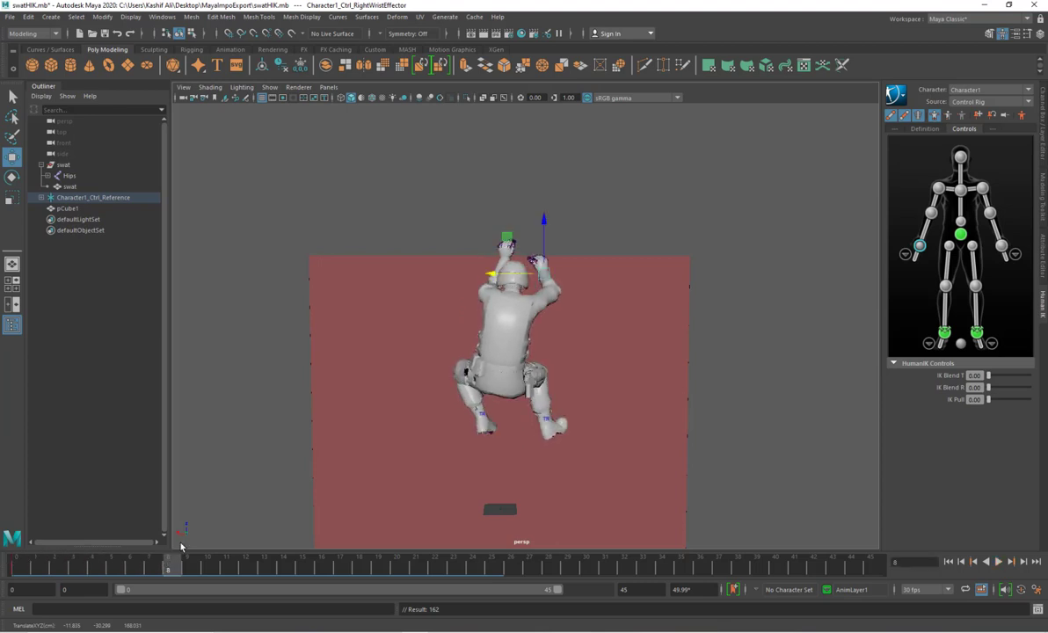
alt+drag(181, 546, 585, 361)
alt+drag(531, 320, 569, 346)
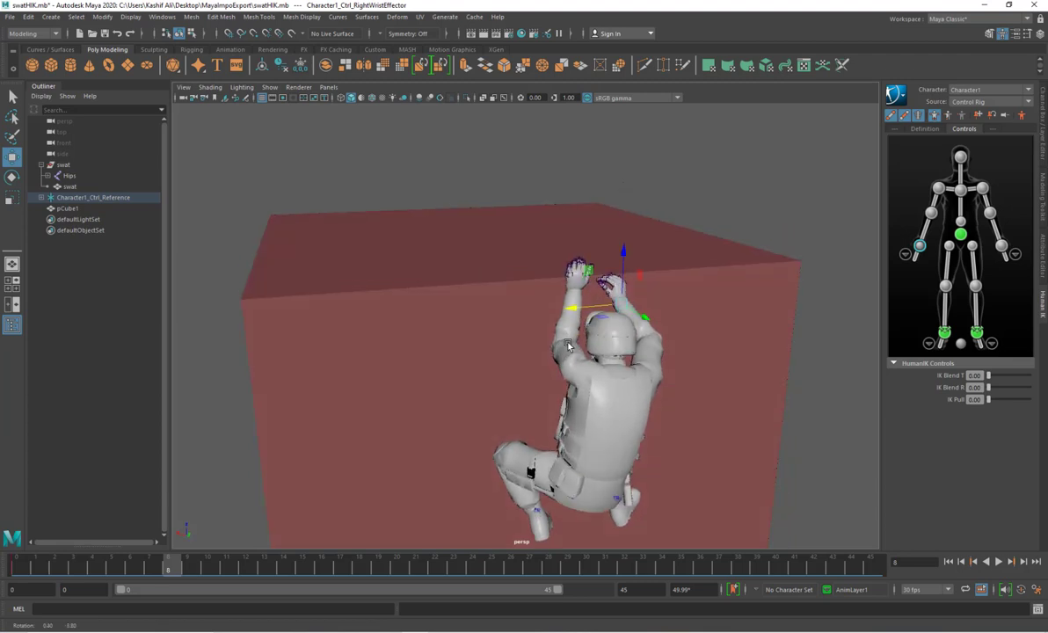
alt+drag(376, 424, 361, 422)
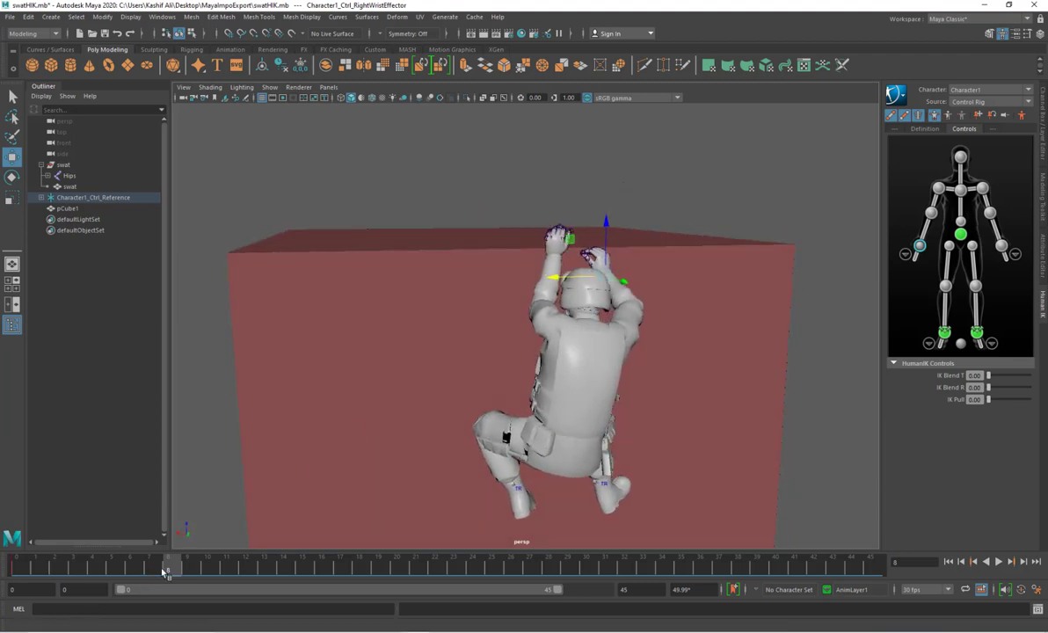
drag(165, 572, 210, 581)
alt+drag(492, 333, 460, 375)
alt+middle_drag(482, 372, 504, 372)
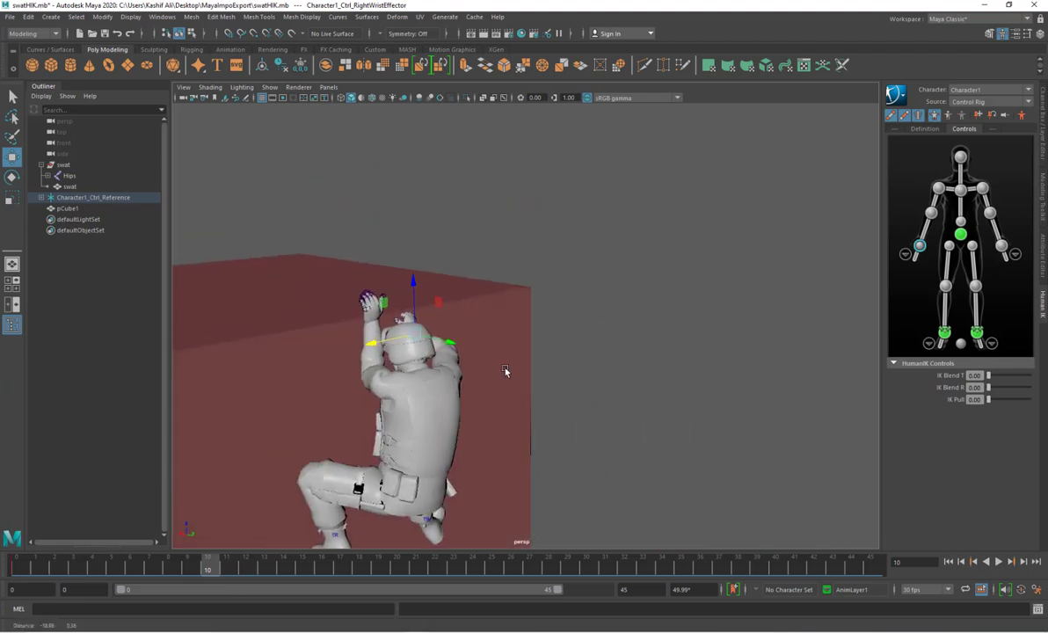
alt+drag(505, 370, 383, 421)
key(alt+v)
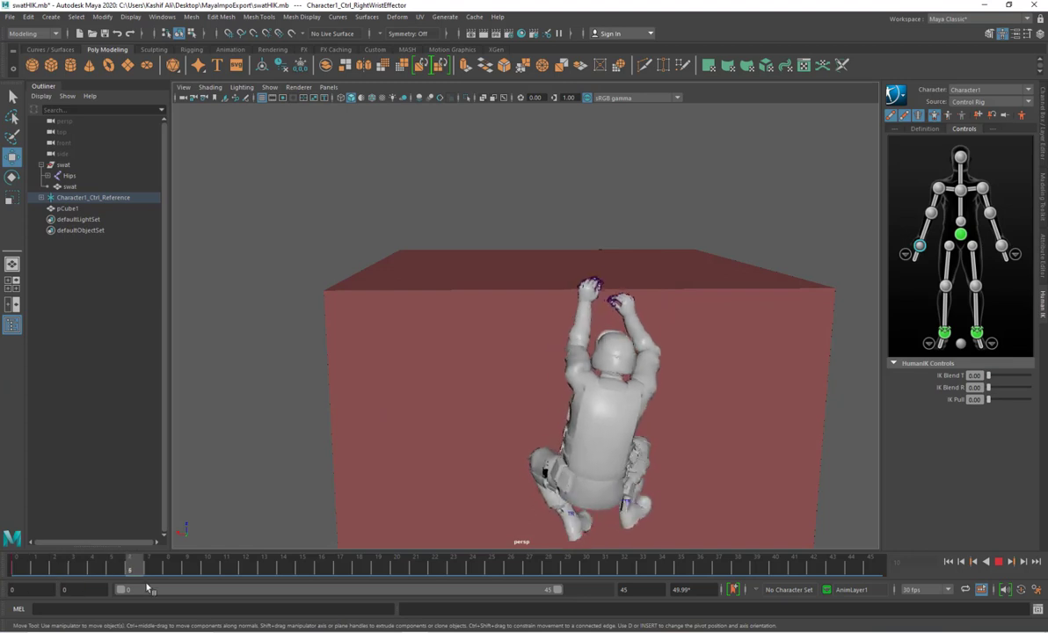
key(alt+v)
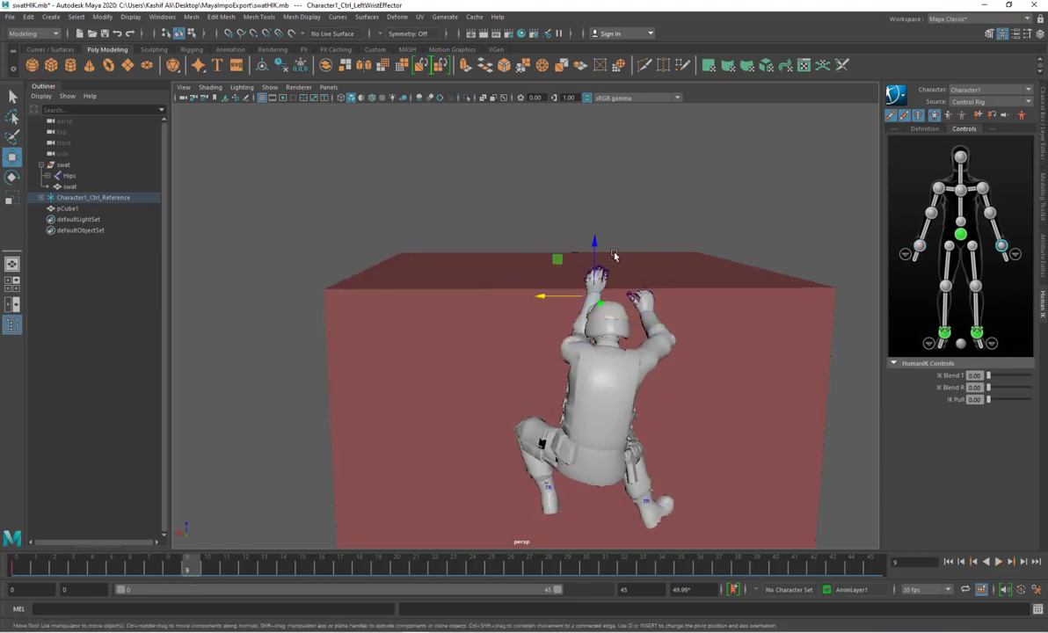
Step: Lower the left wrist effector to the ledge at frame 9, key it, and check the pose at frame 8
drag(595, 248, 599, 286)
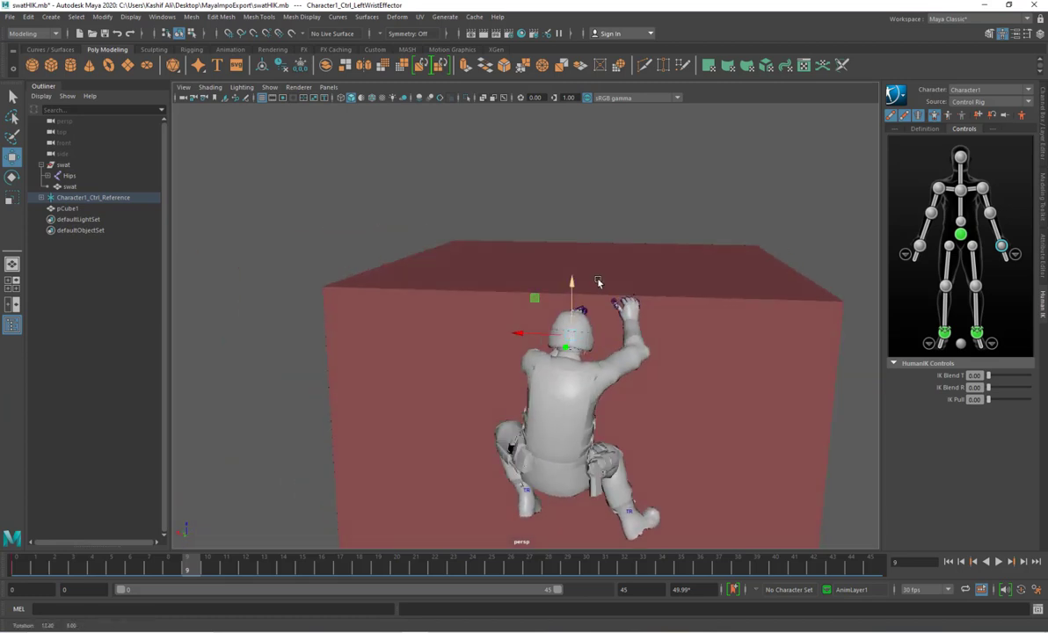
key(s)
drag(192, 569, 169, 589)
mouse_move(638, 405)
alt+mouse_down()
mouse_move(643, 396)
mouse_move(638, 413)
alt+mouse_up()
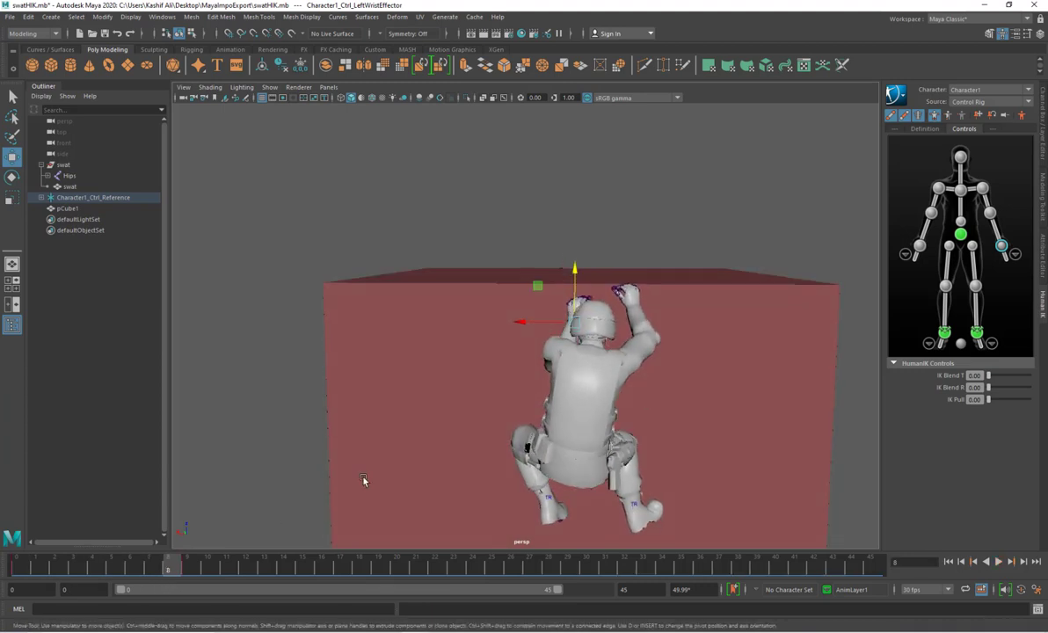
Step: Scrub ahead to frame 32, shorten the playback range to end there, and clear the selection
drag(180, 566, 625, 565)
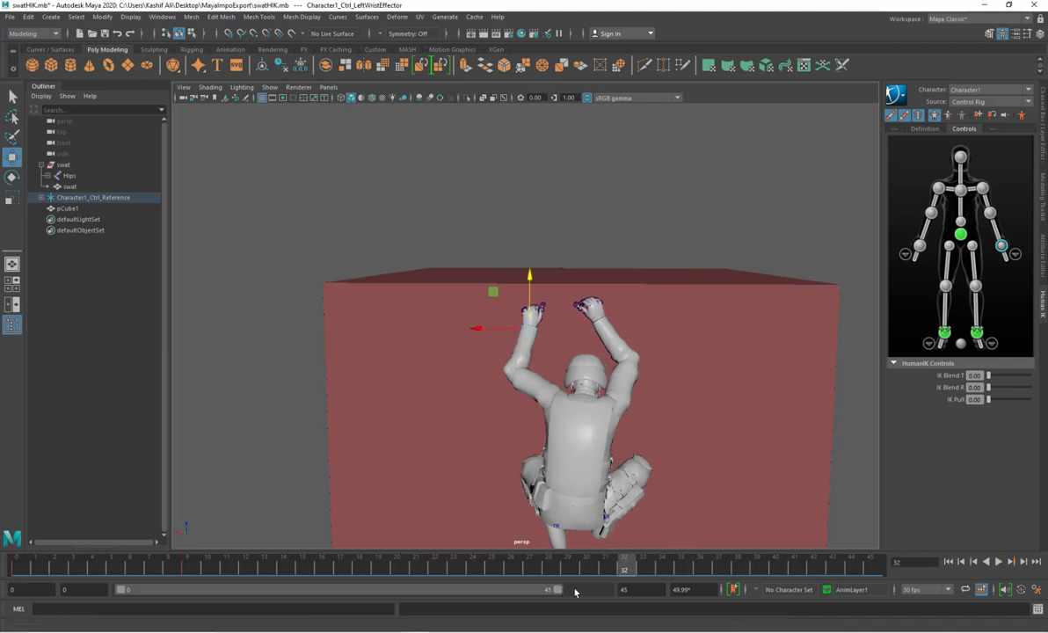
drag(557, 596, 433, 594)
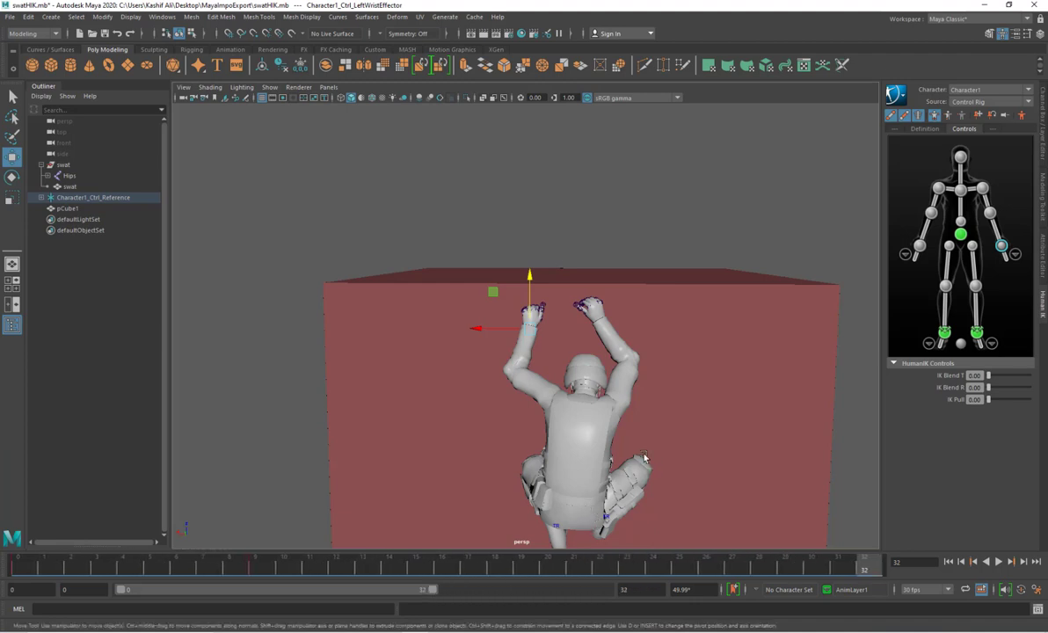
click(910, 257)
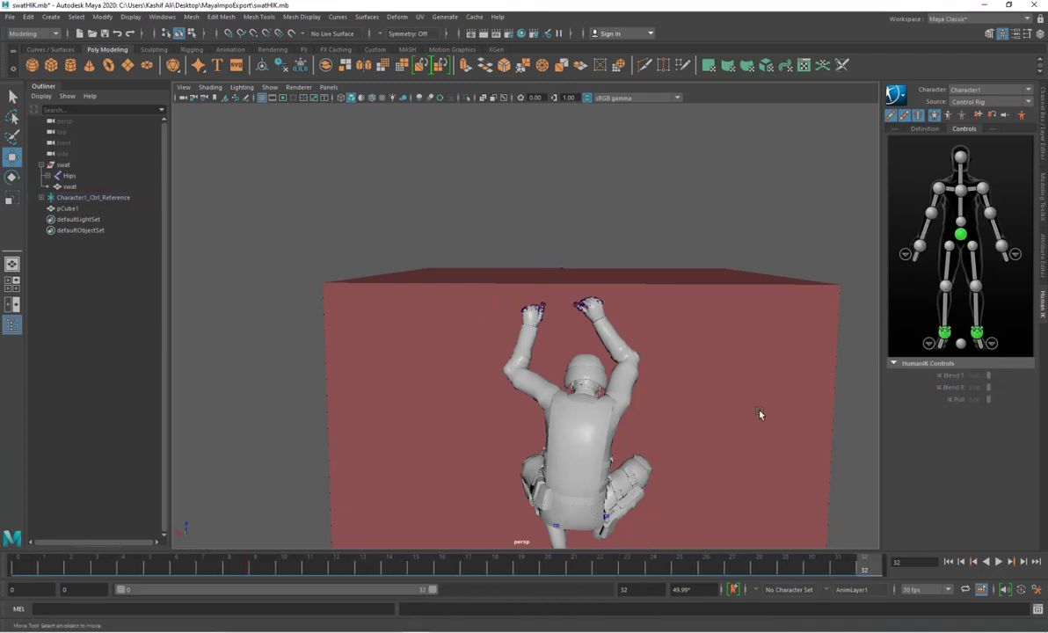
Step: Play and scrub the 0–32 range to examine the hop from behind the character
key(alt+v)
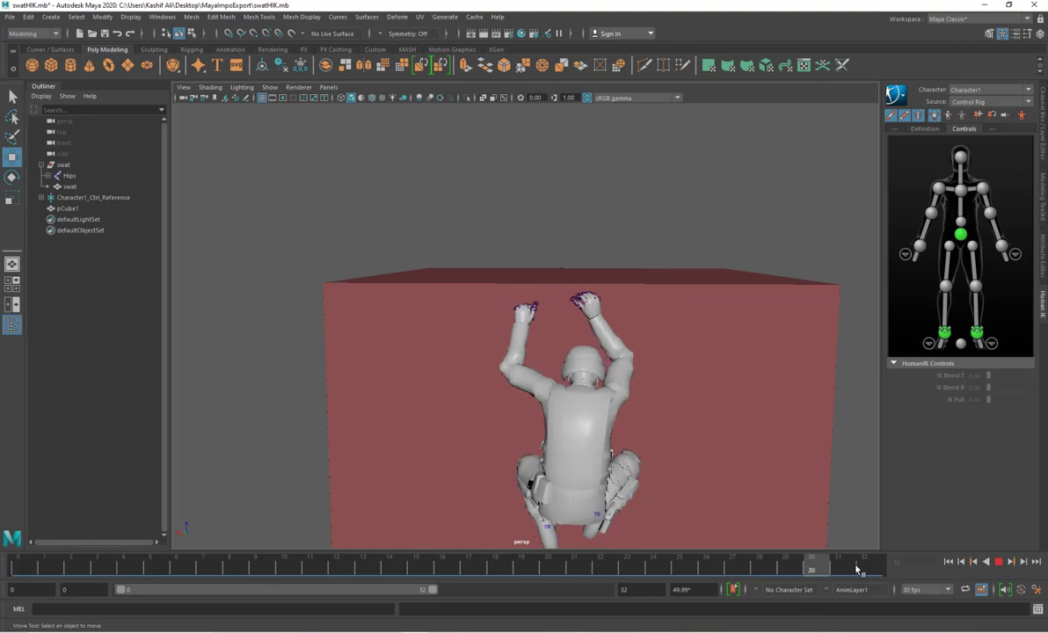
alt+drag(545, 388, 612, 366)
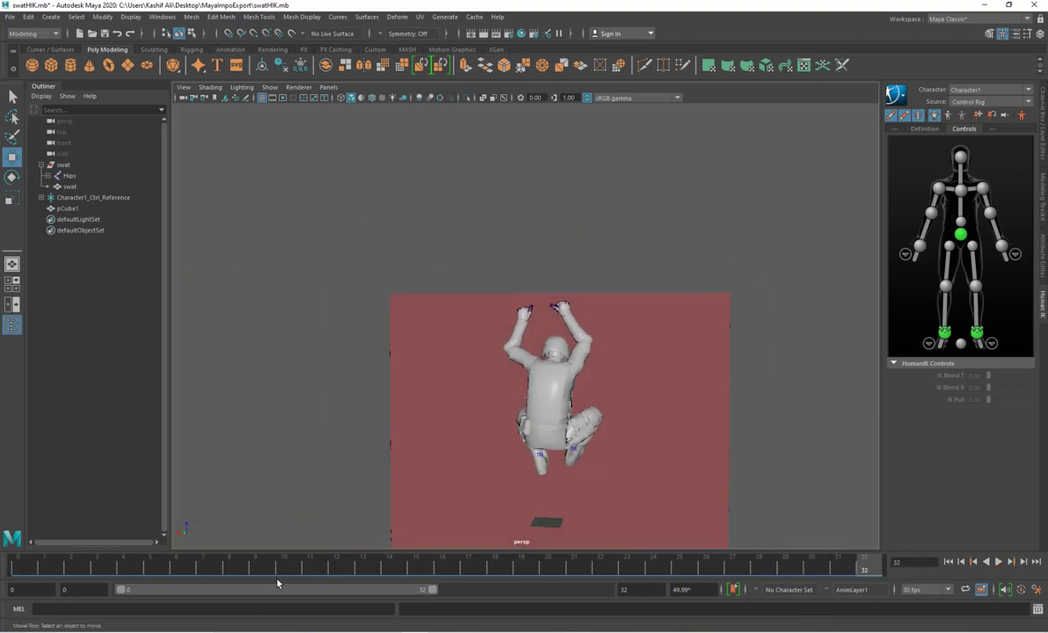
drag(276, 565, 563, 580)
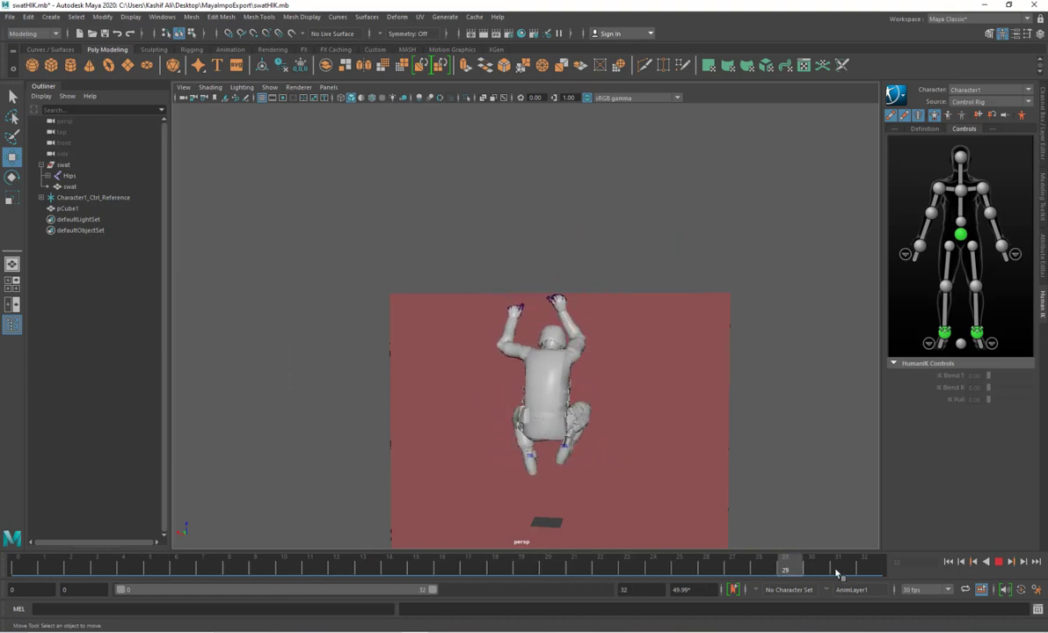
alt+drag(365, 462, 394, 421)
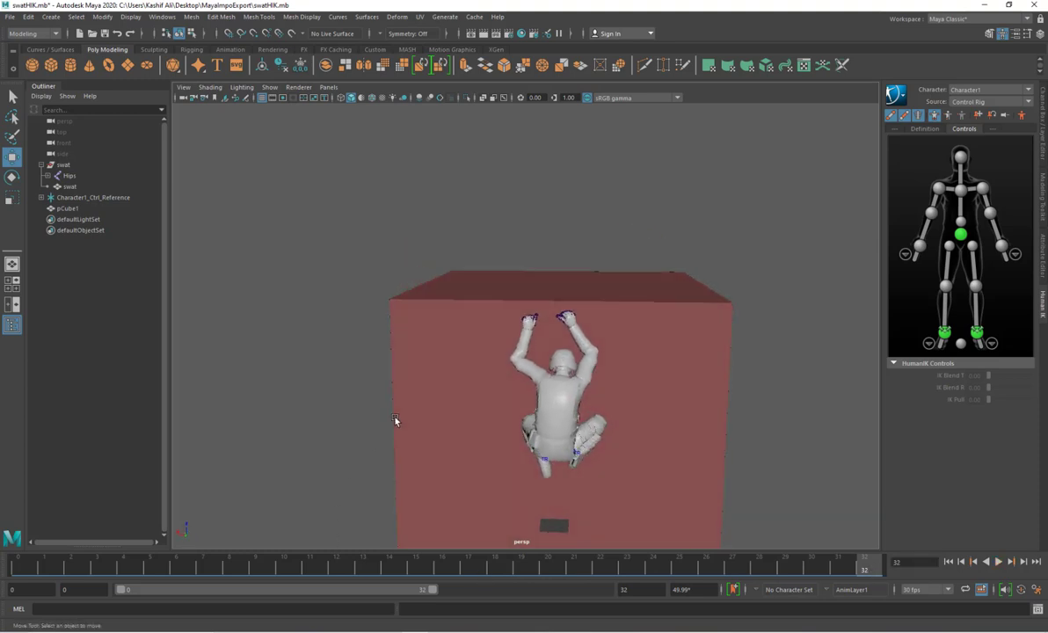
Step: Select the swat character's Hips joint and frame the character closely at the ledge
click(67, 175)
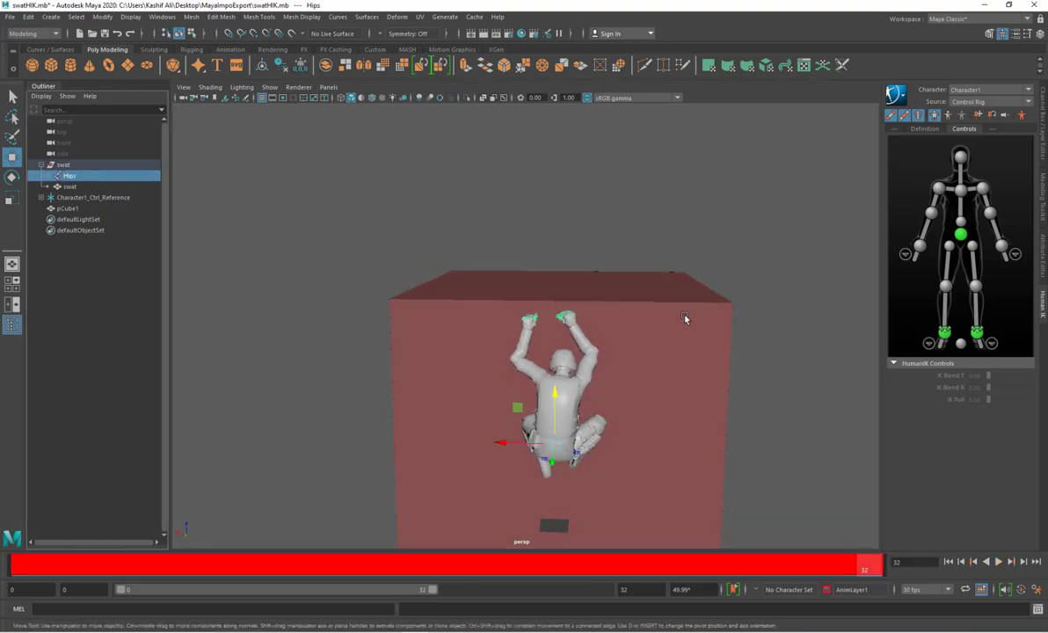
alt+drag(768, 309, 761, 285)
alt+right_drag(761, 286, 748, 336)
alt+drag(747, 337, 751, 350)
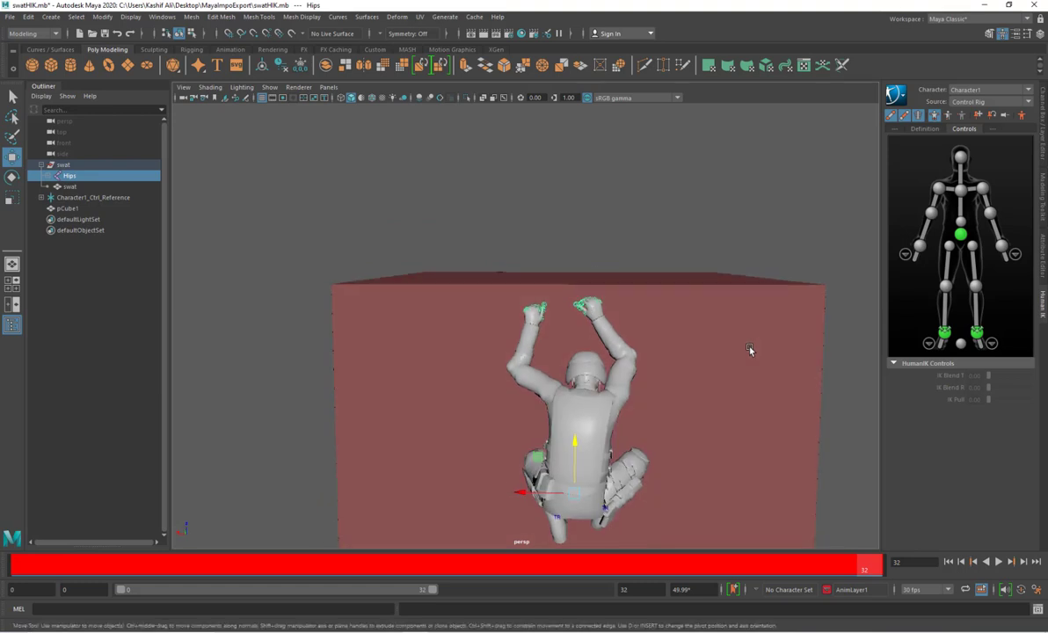
alt+middle_drag(751, 350, 713, 338)
alt+drag(713, 339, 696, 299)
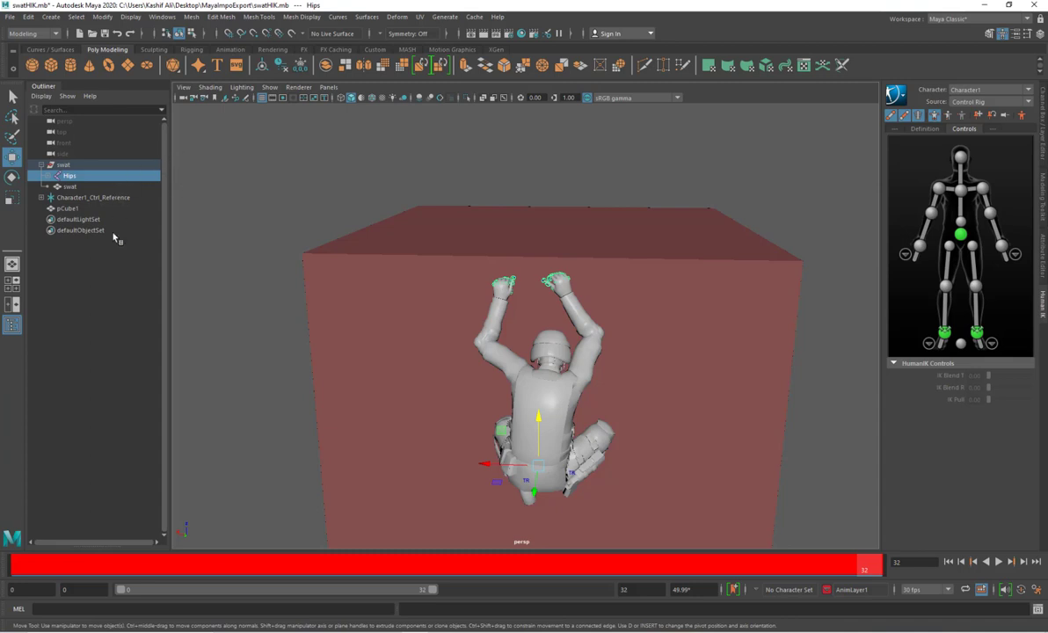
click(8, 17)
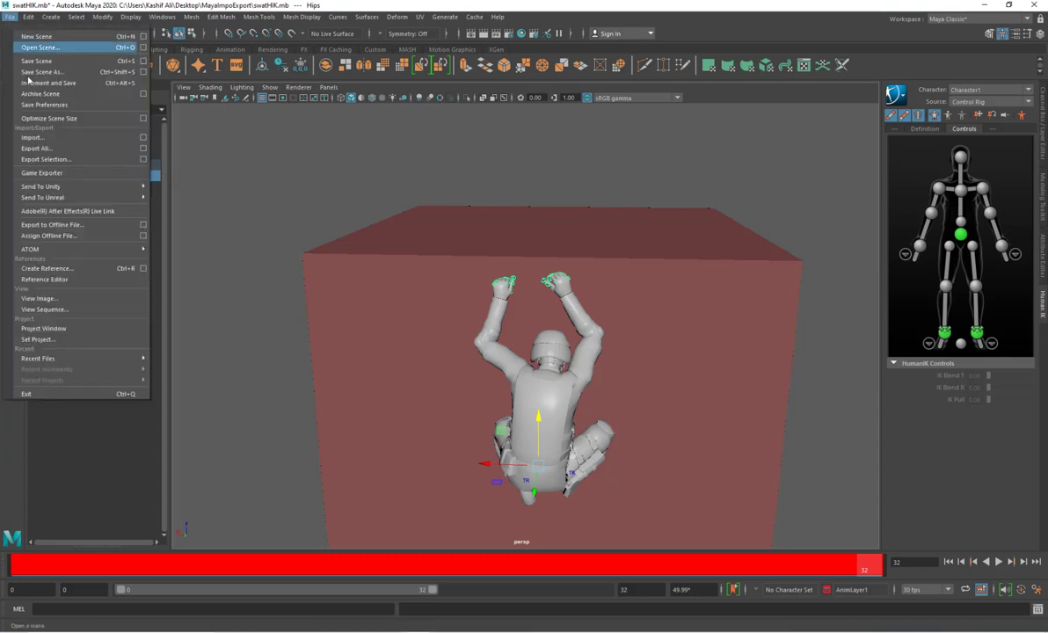
click(58, 148)
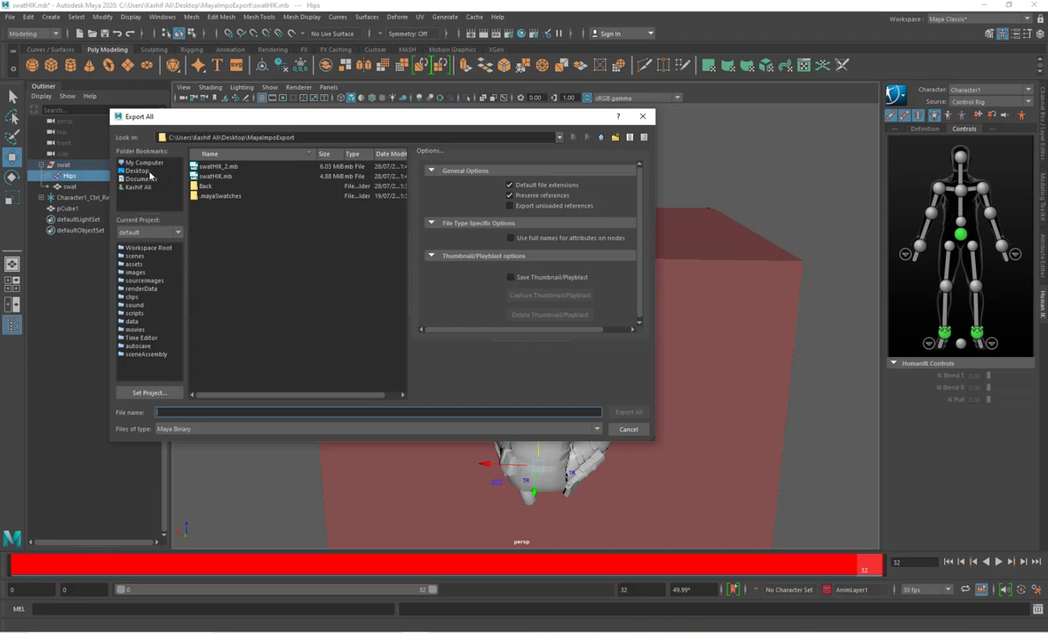
click(148, 171)
double_click(217, 167)
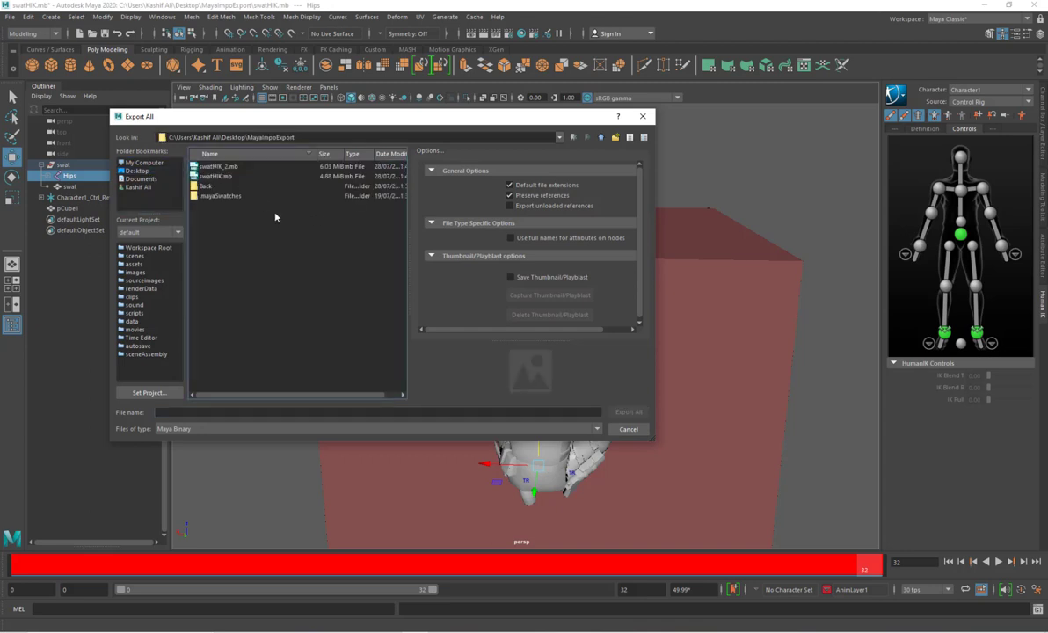
click(634, 118)
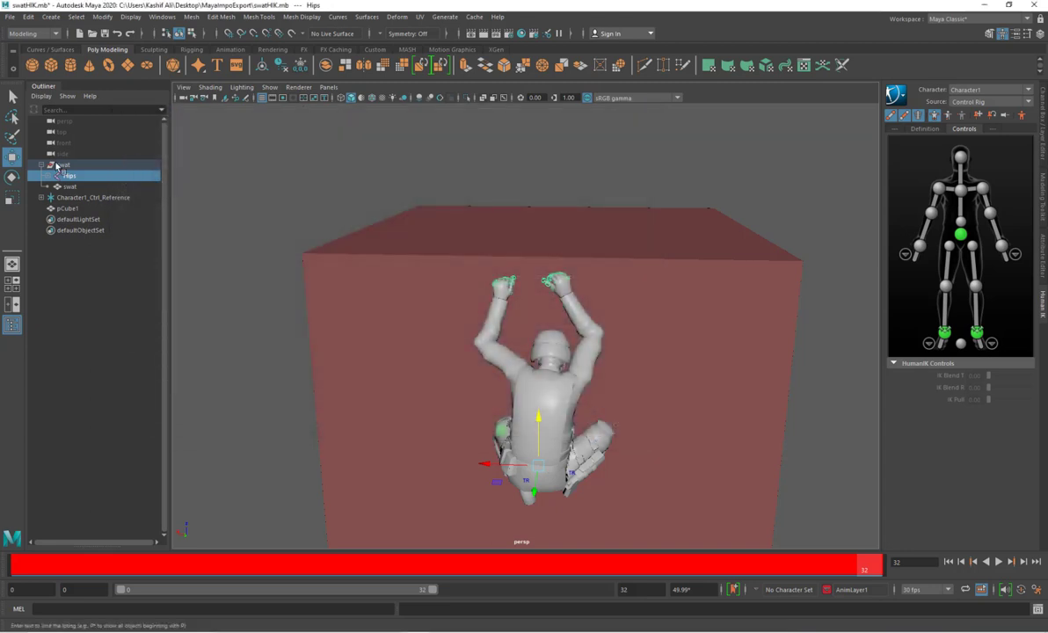
click(91, 270)
click(65, 177)
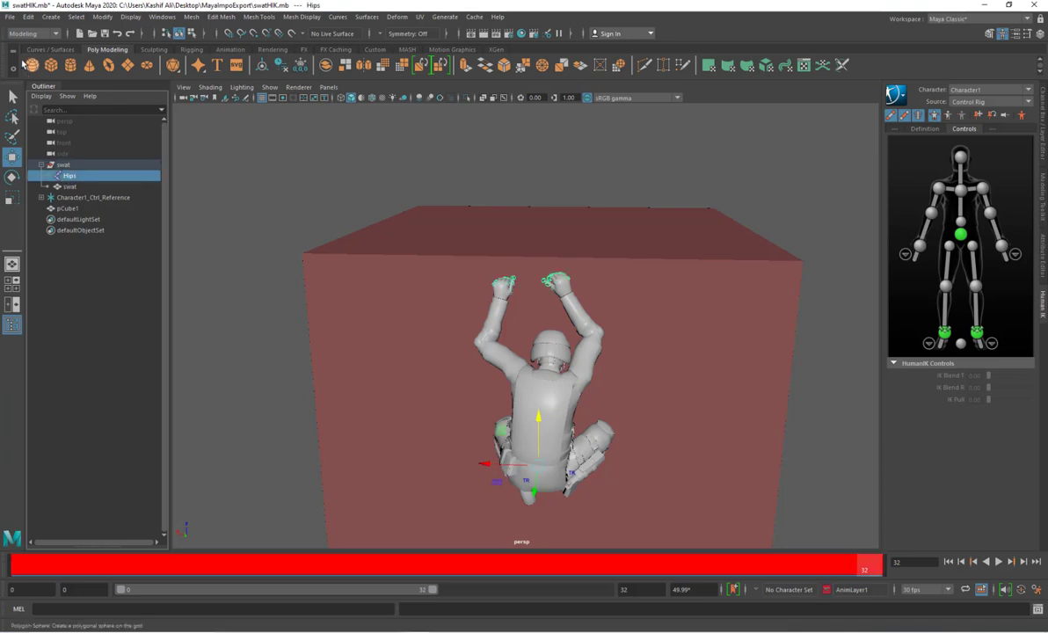
click(11, 18)
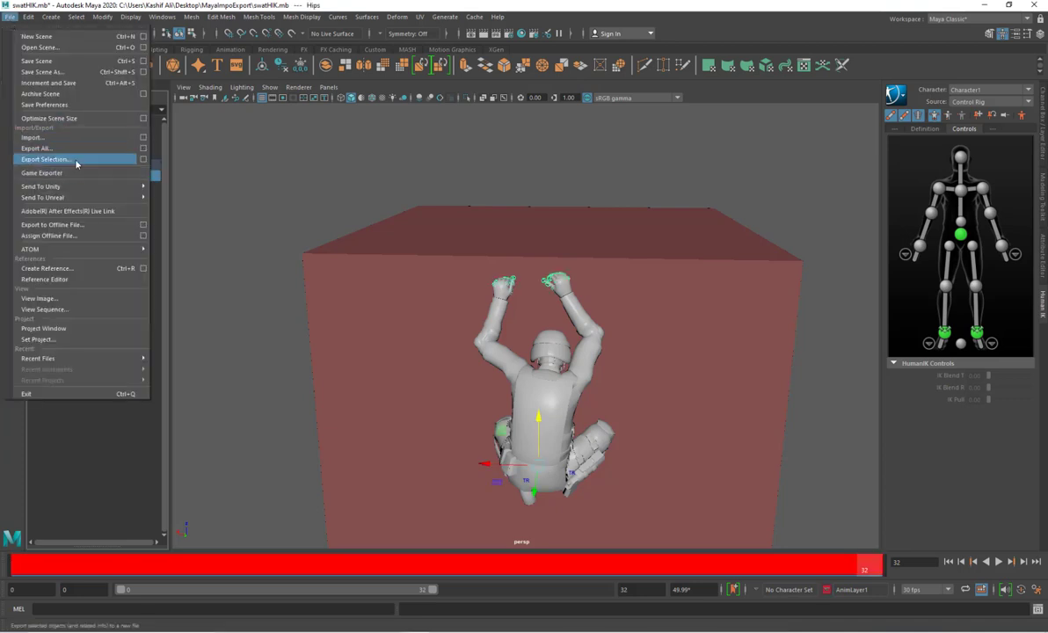
click(75, 164)
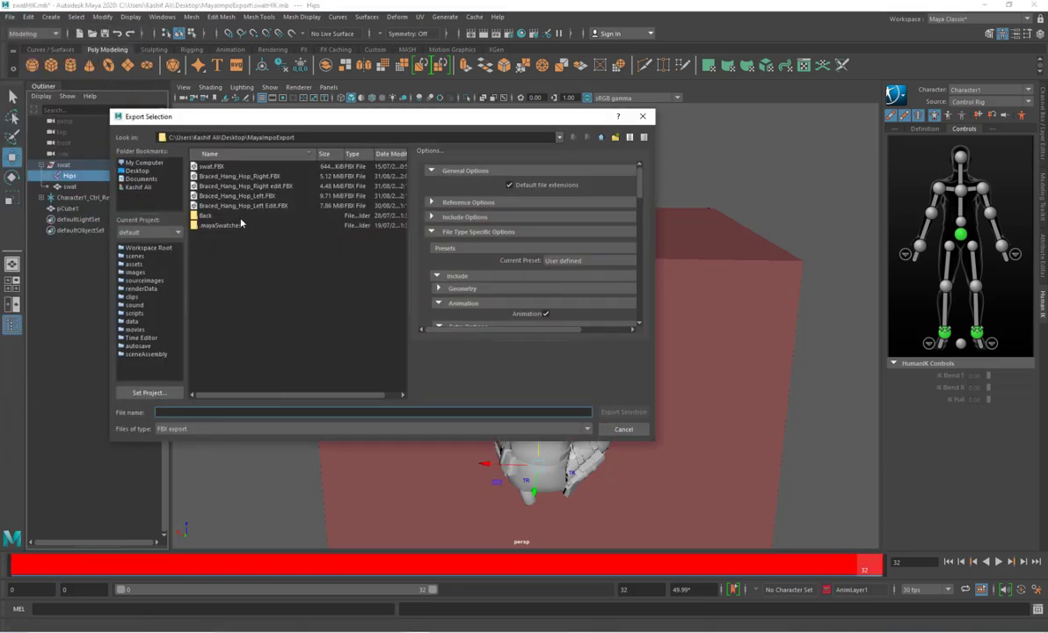
click(268, 207)
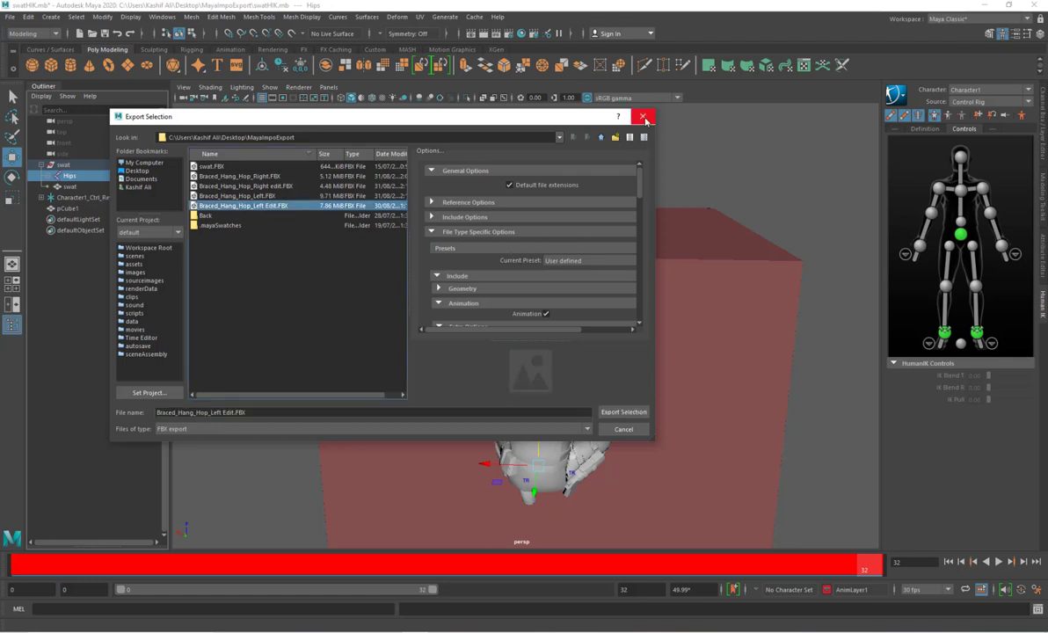
click(643, 117)
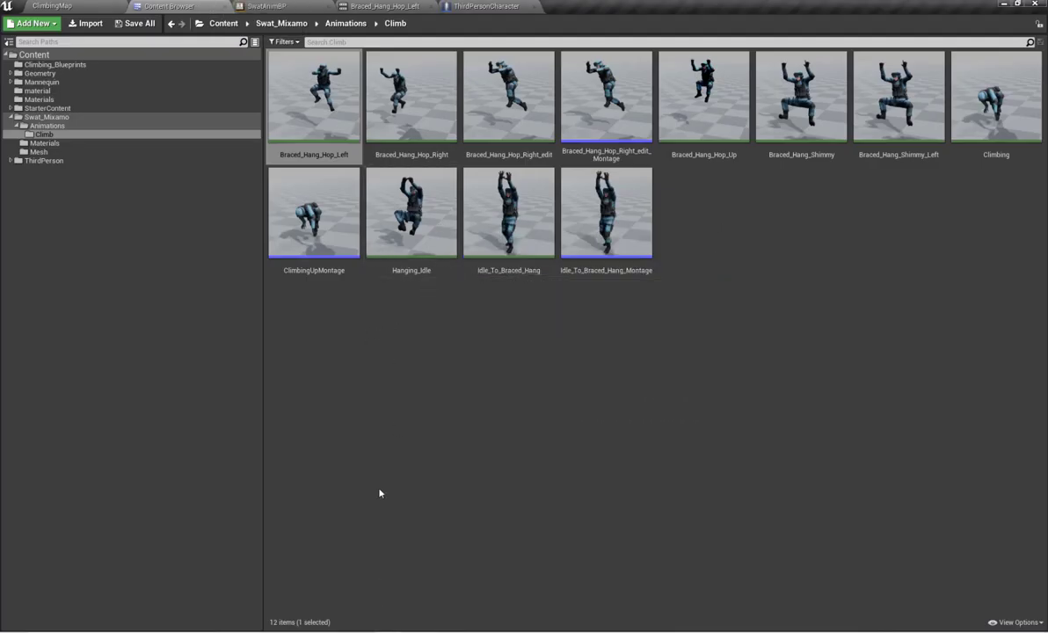
Step: Switch to Unreal Engine and import the Braced_Hang_Hop_Left Edit FBX into the Climb folder using swat_Skeleton
key(alt+Tab)
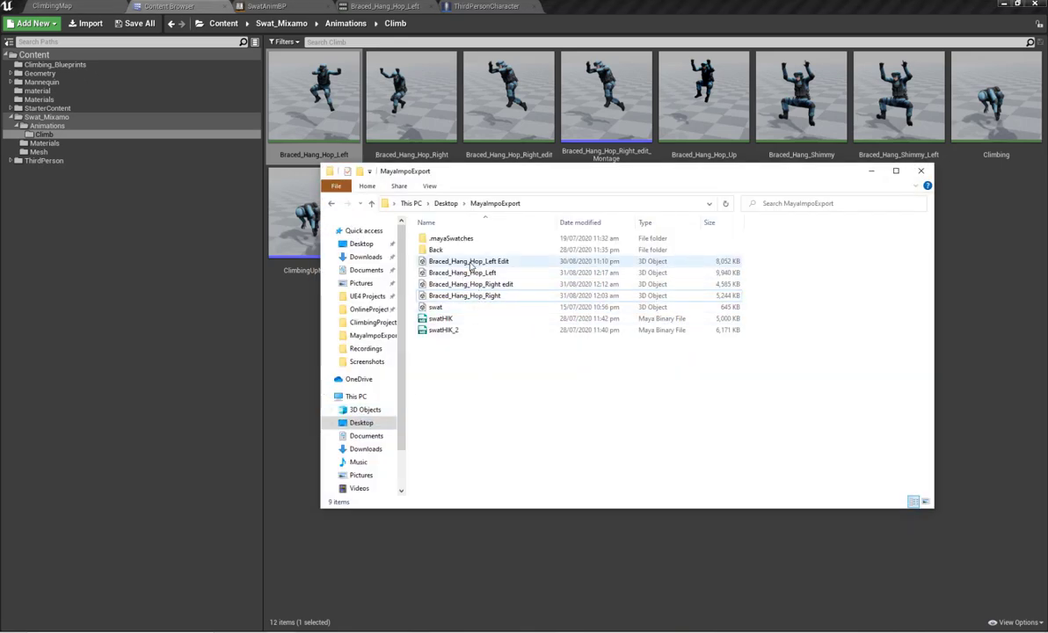
drag(471, 265, 988, 316)
click(584, 191)
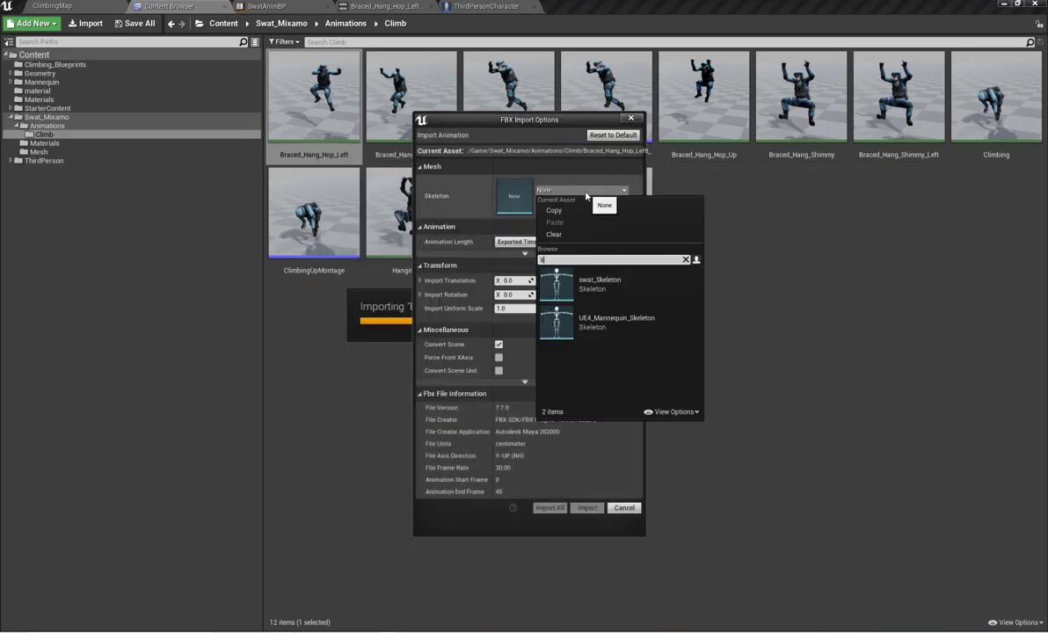
text(s)
click(572, 281)
click(585, 507)
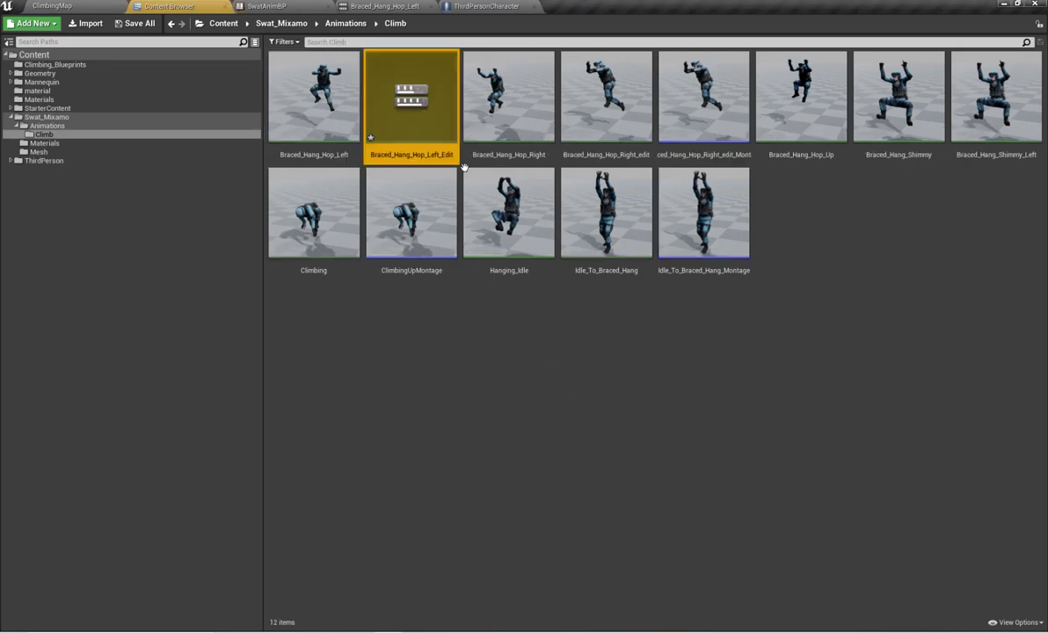
Step: Open the Braced_Hang_Hop_Left_Edit animation, scrub it to the last frame, and save the asset
double_click(421, 122)
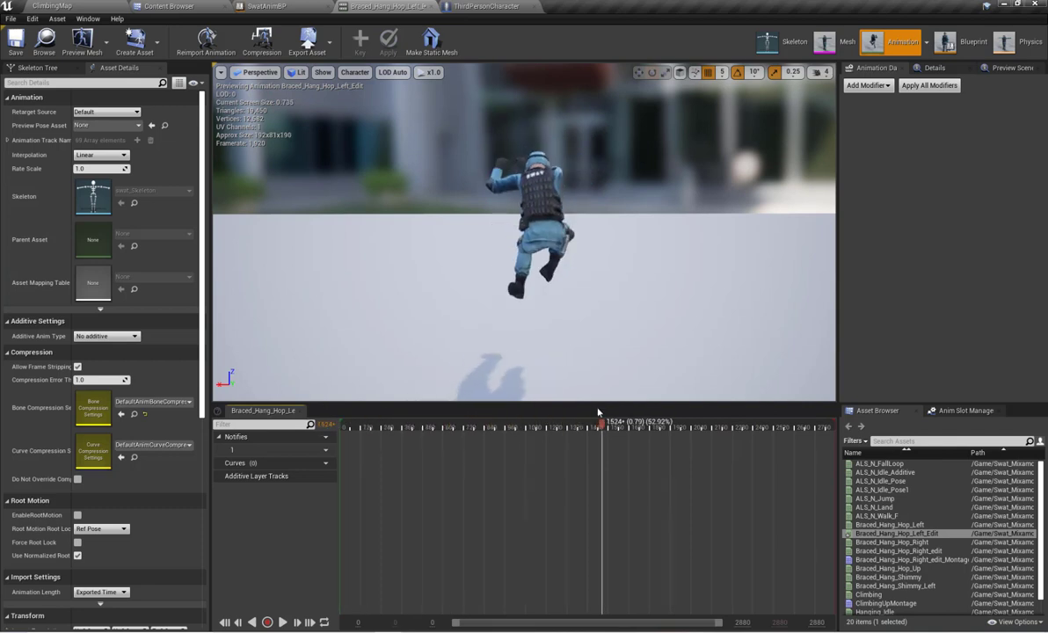
drag(577, 432, 837, 432)
click(15, 39)
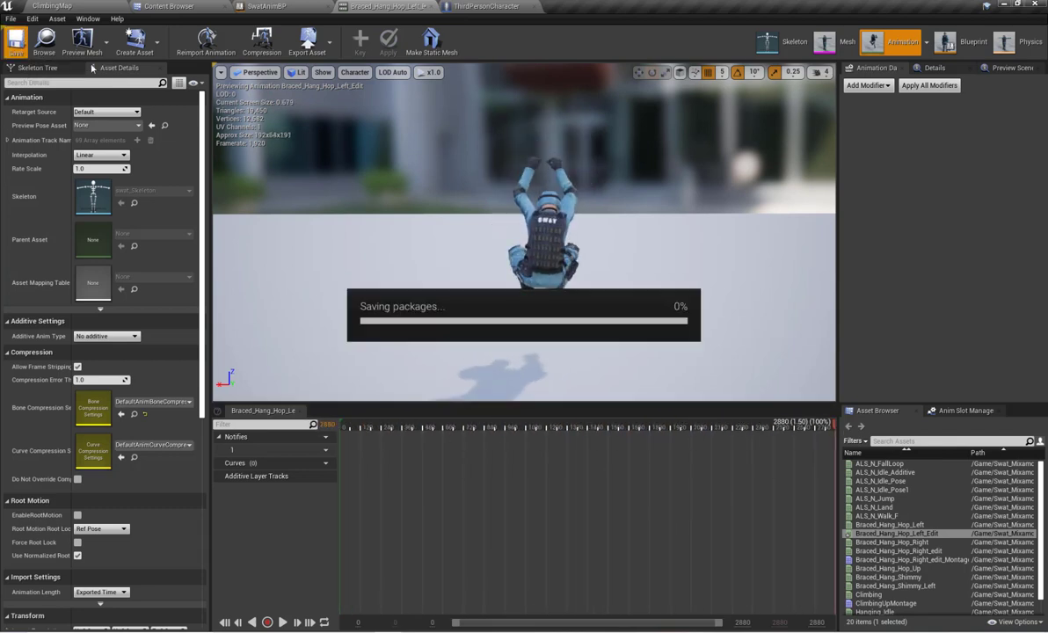
Step: Create an animation montage from Braced_Hang_Hop_Left_Edit in the Climb folder, keeping the suggested name
click(168, 6)
right_click(395, 103)
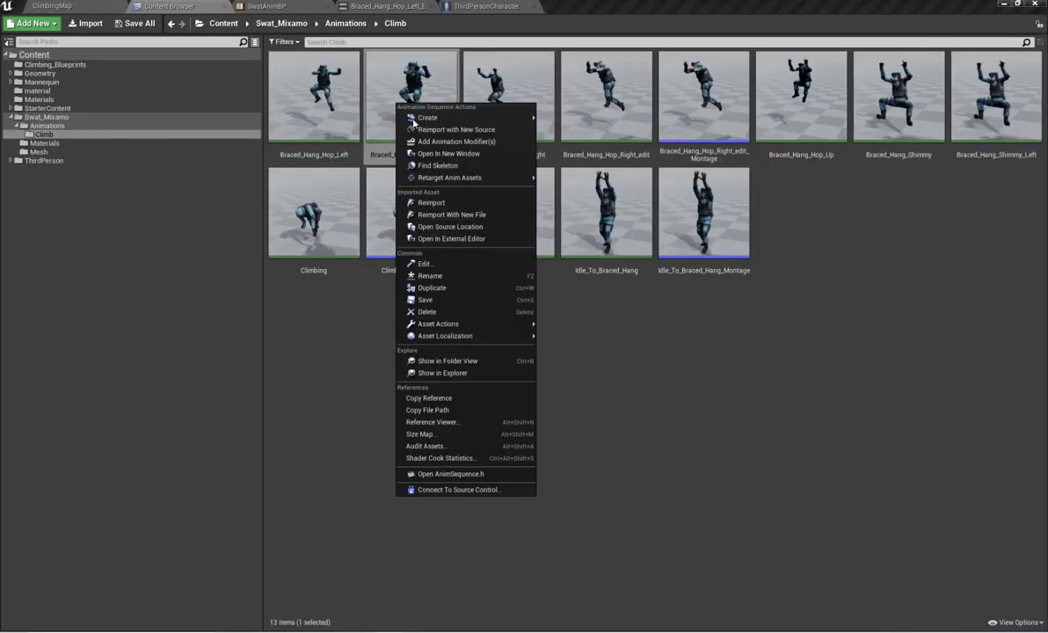
mouse_move(470, 117)
click(589, 129)
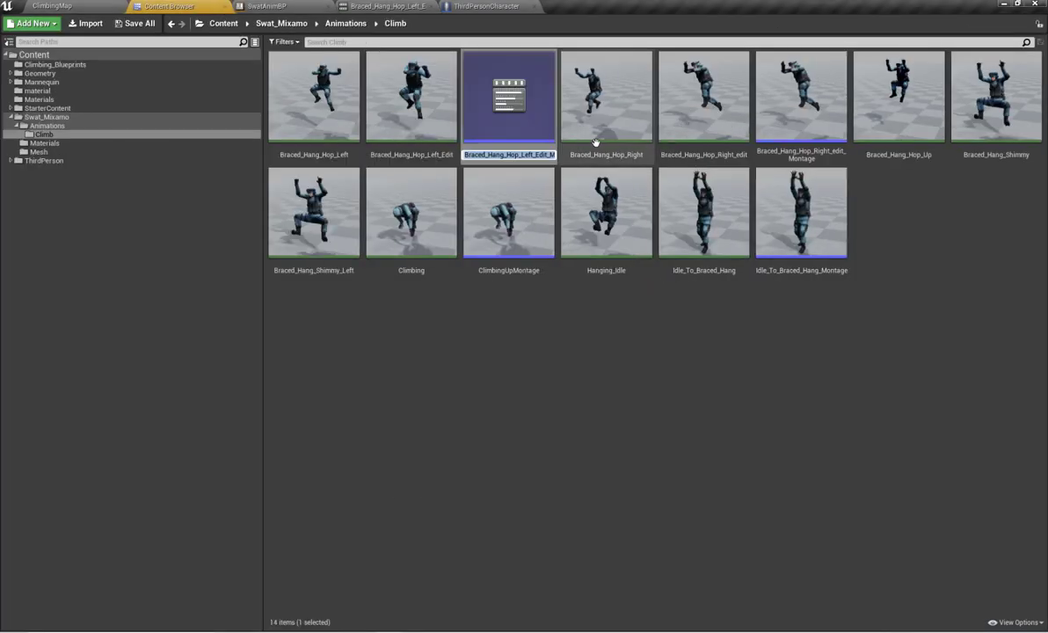
key(Return)
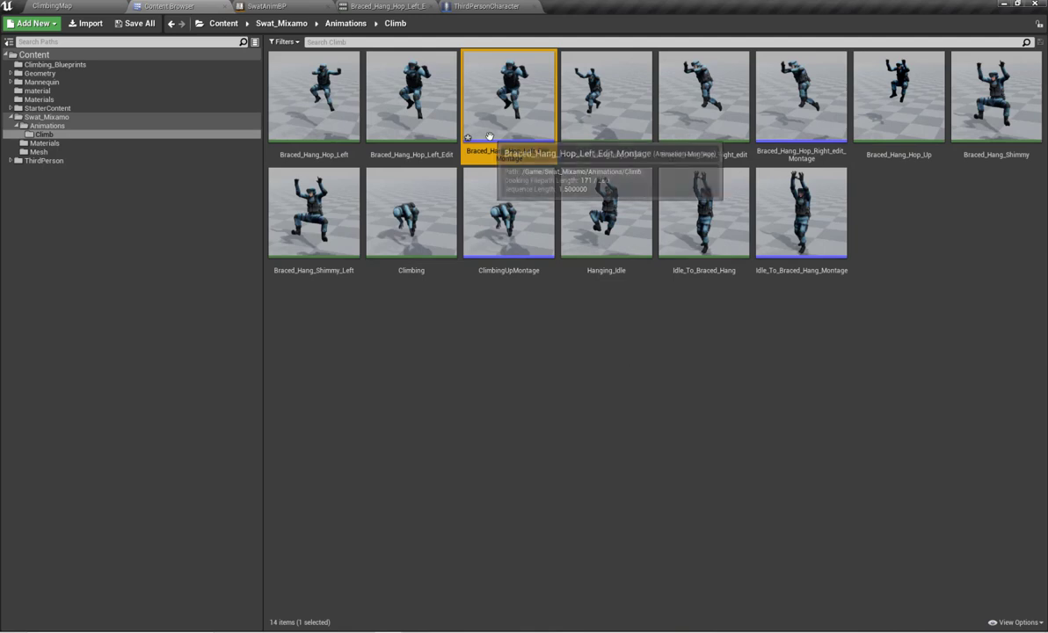
Step: Open Braced_Hang_Hop_Left_Edit_Montage and assign its track to the HangToJumpSlot in DefaultGroup
double_click(508, 97)
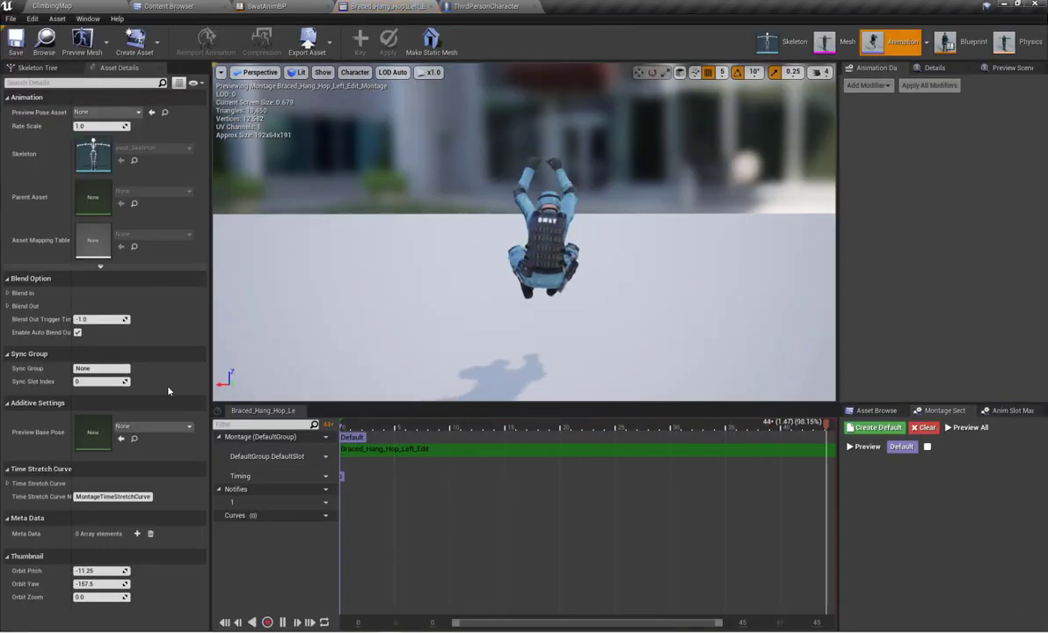
click(323, 456)
mouse_move(345, 476)
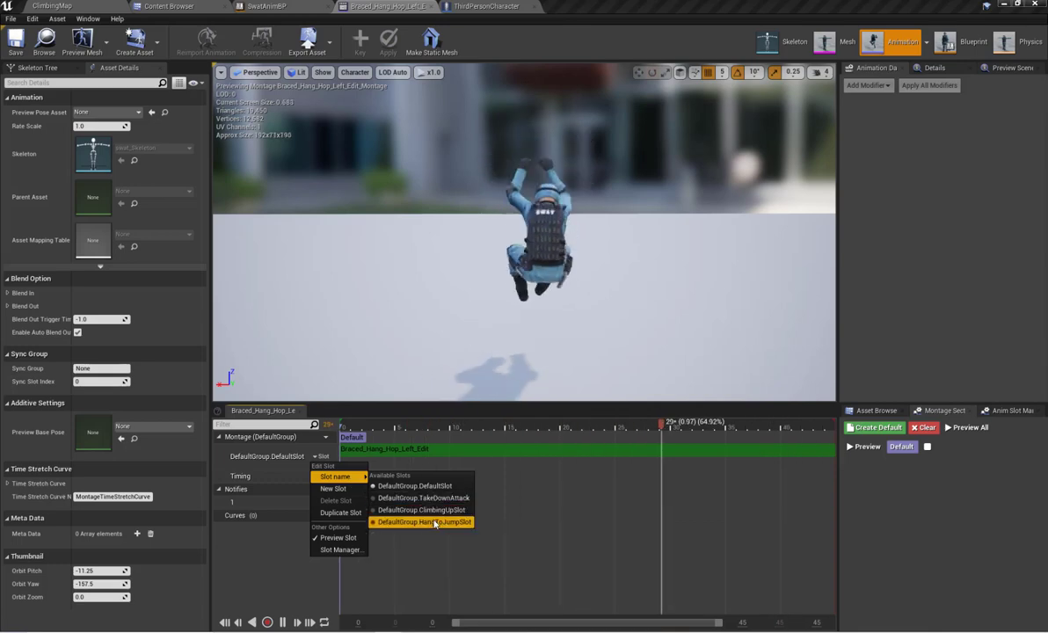
click(424, 521)
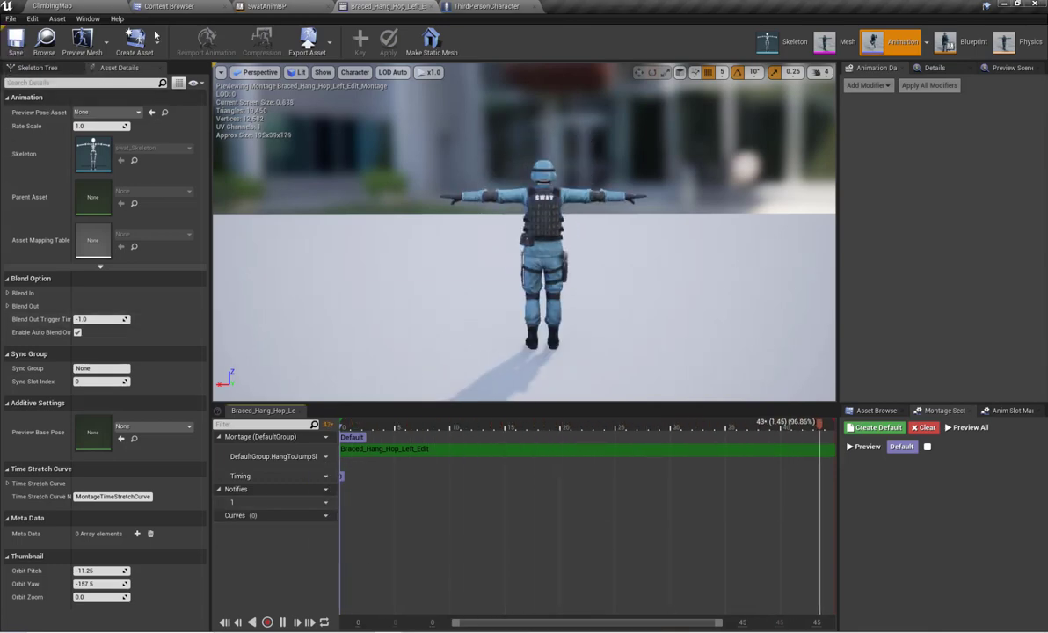
Step: Close the left hop montage and reopen it from the Climb folder to check its slot and preview
click(169, 6)
double_click(485, 88)
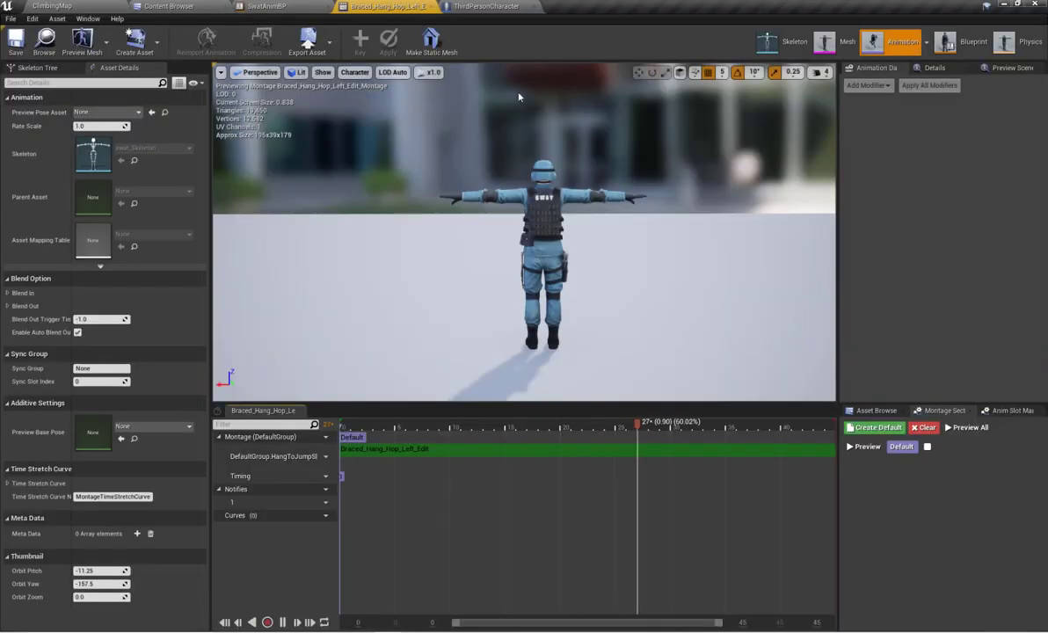
click(430, 7)
click(176, 6)
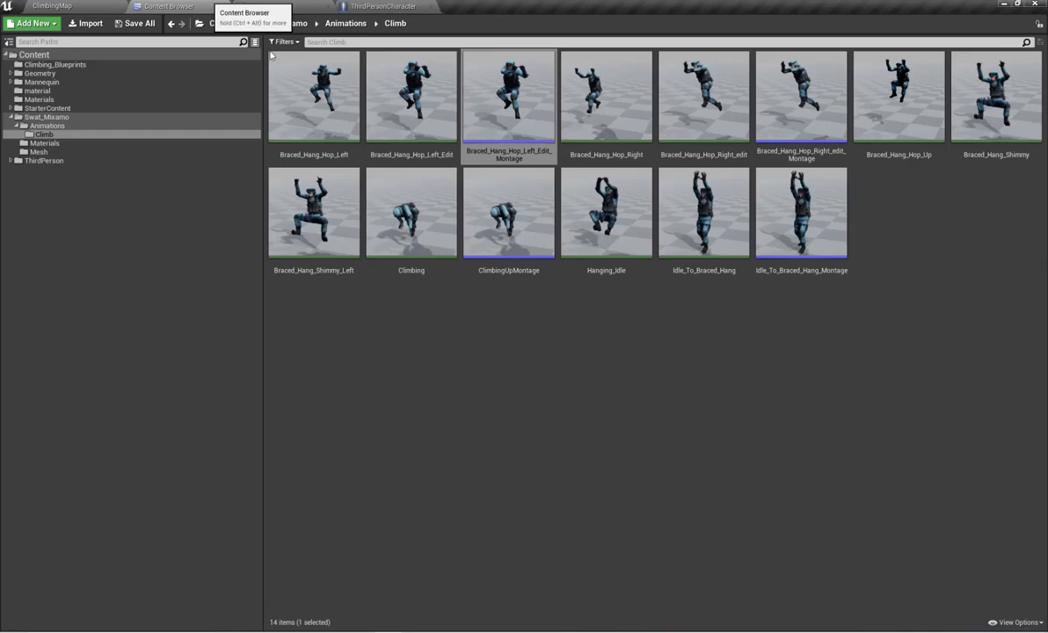
key(Return)
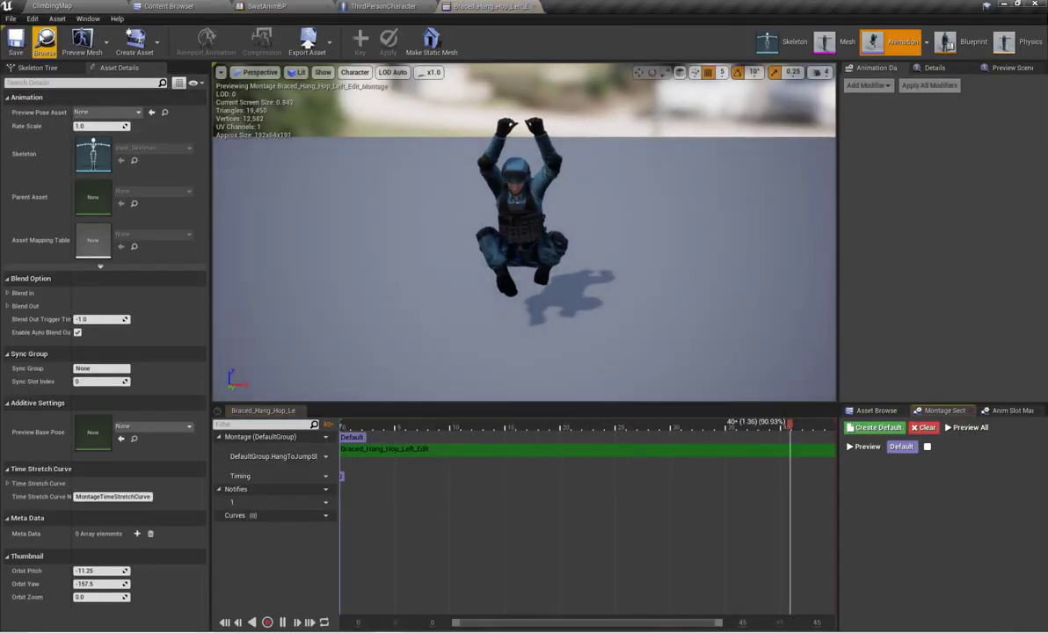
Step: In the ThirdPersonCharacter Event Graph, move the Play Anim Montage node farther above the Move Component To node
click(380, 6)
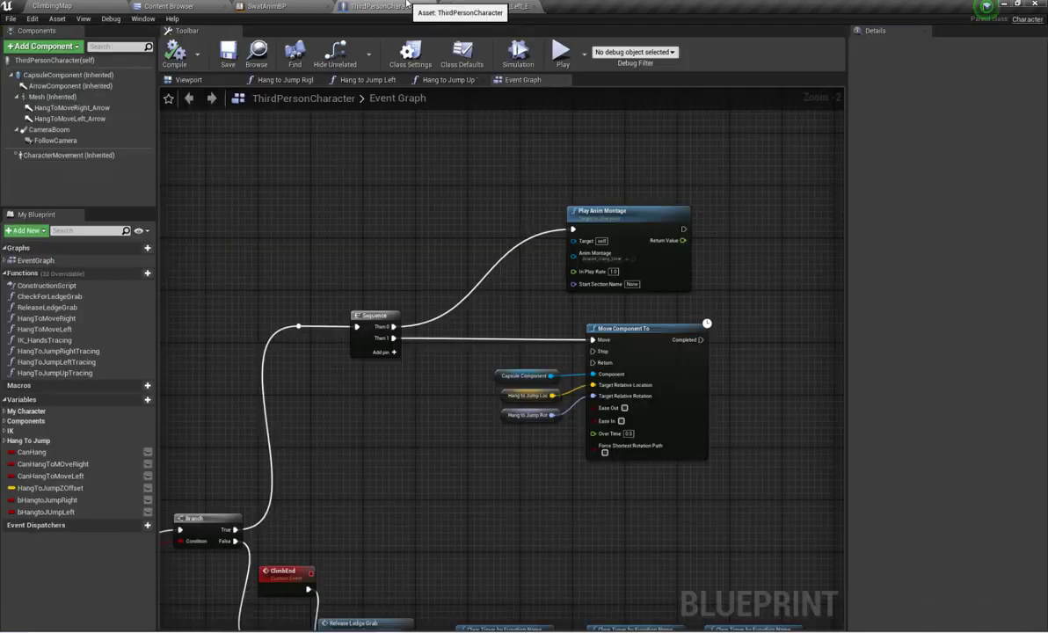
scroll(466, 258, down, 3)
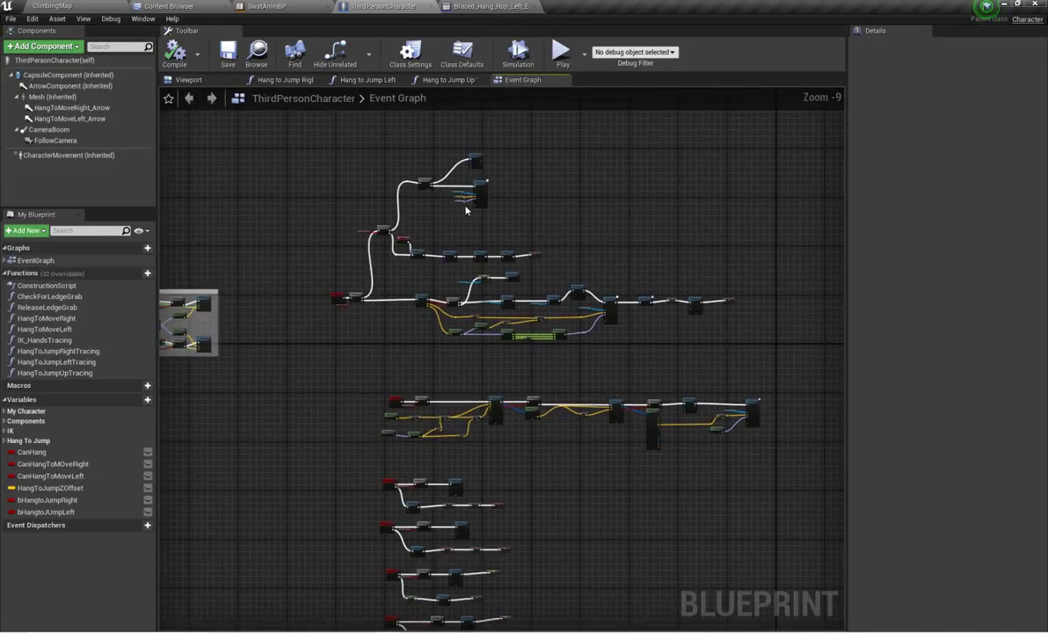
scroll(470, 199, down, 6)
scroll(454, 207, up, 5)
scroll(452, 209, down, 4)
scroll(414, 250, up, 4)
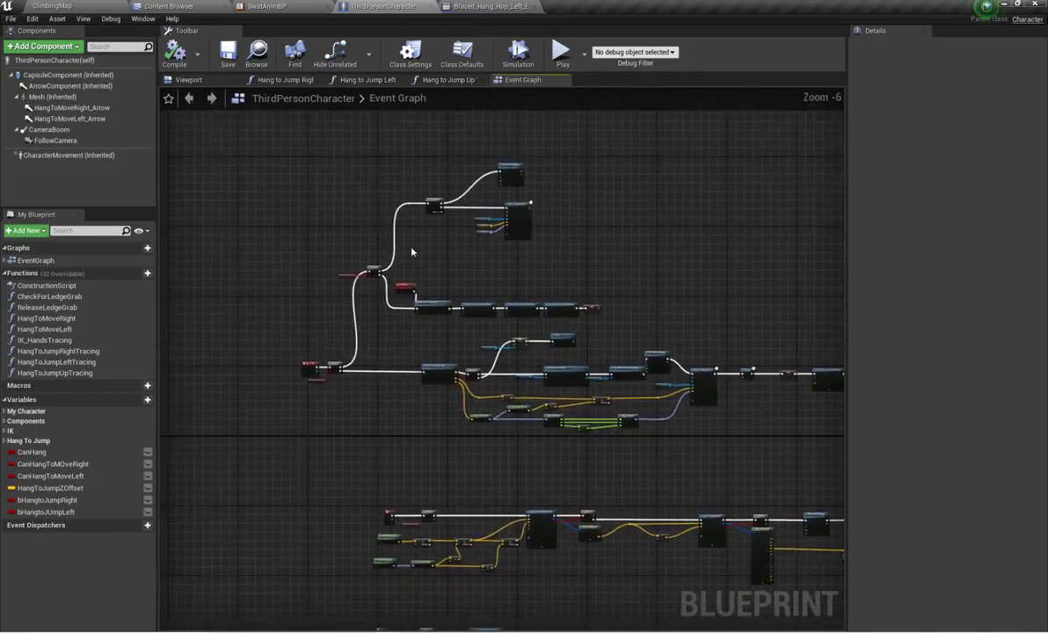
scroll(351, 292, down, 3)
scroll(342, 304, up, 7)
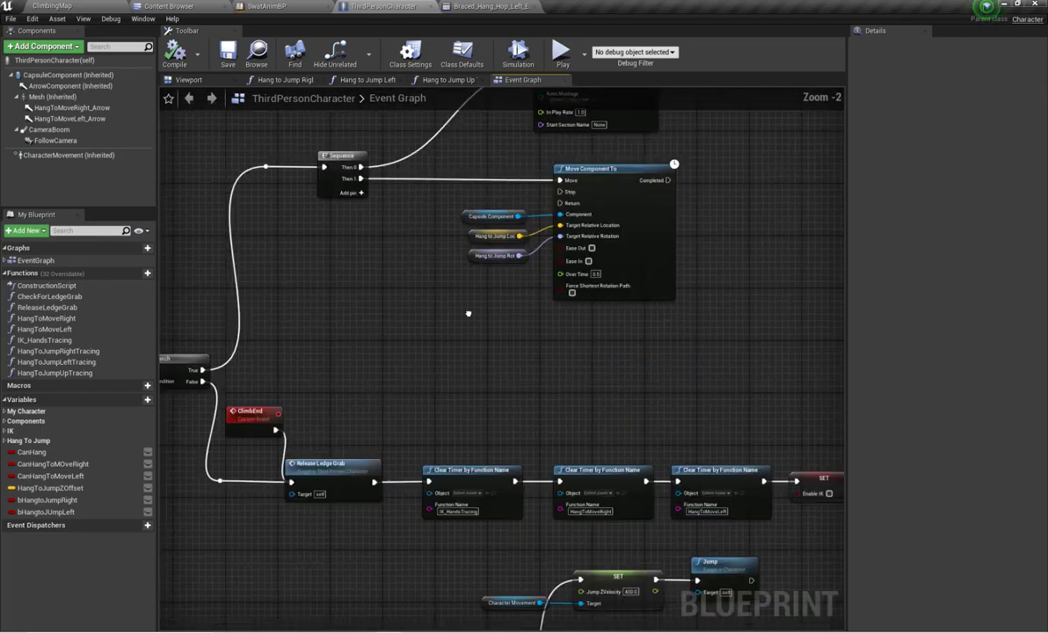
right_drag(532, 314, 532, 342)
drag(554, 244, 587, 195)
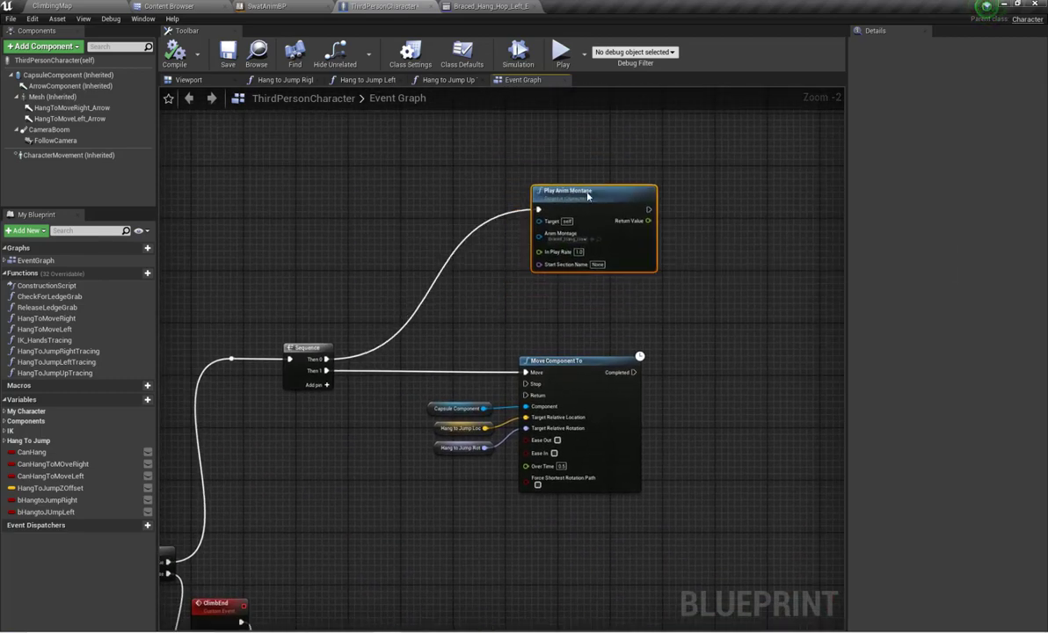
Step: Promote the Anim Montage input to a variable named HangToJumpMOntage, place its node beside the input, and compile and save the blueprint
scroll(439, 282, up, 2)
right_click(578, 220)
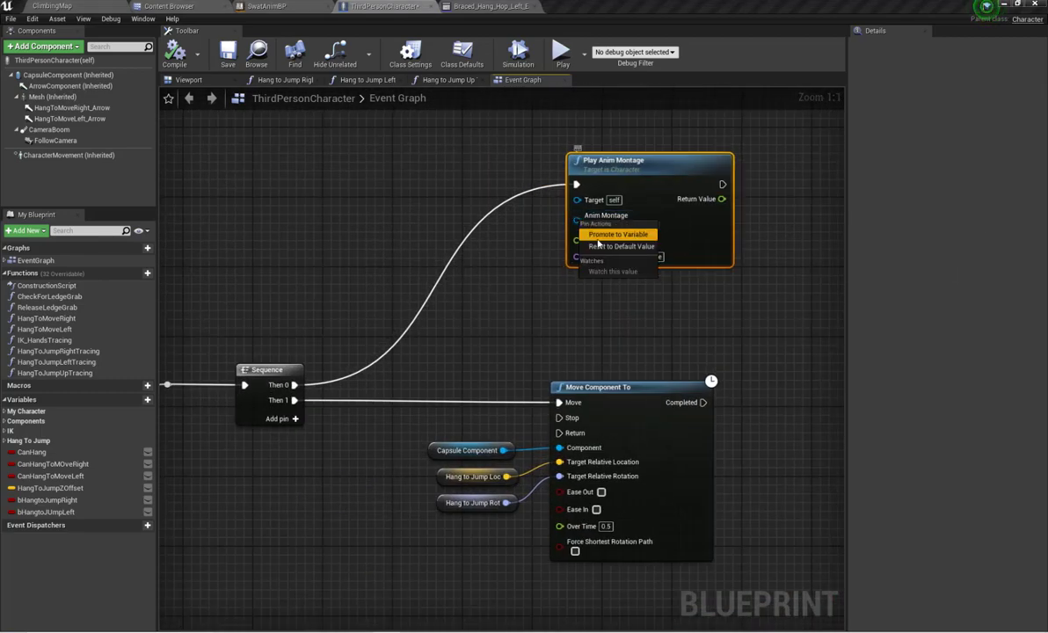
click(613, 235)
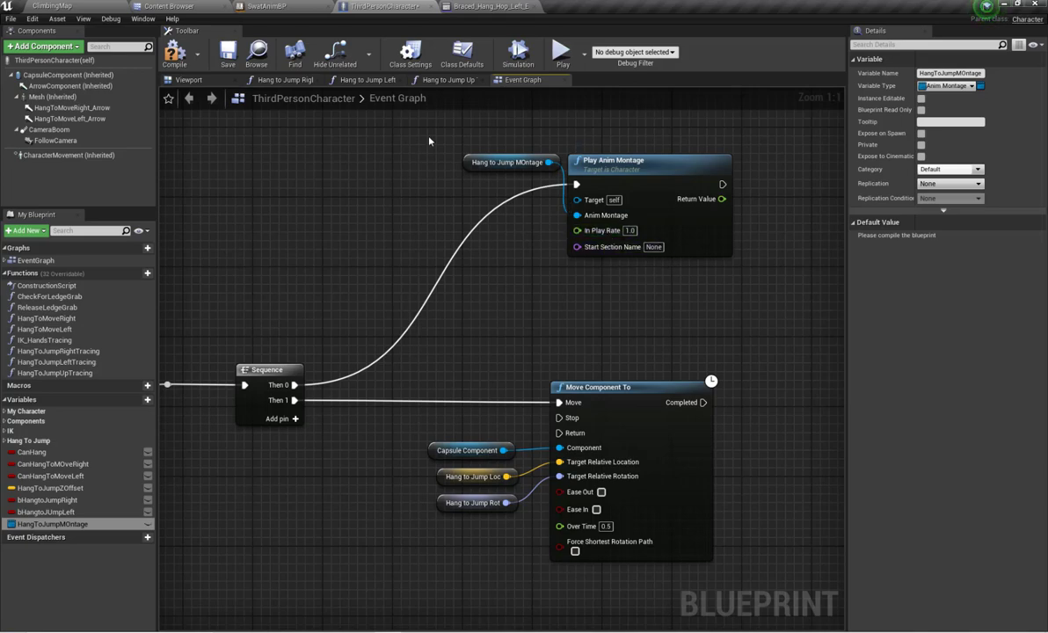
drag(473, 165, 472, 200)
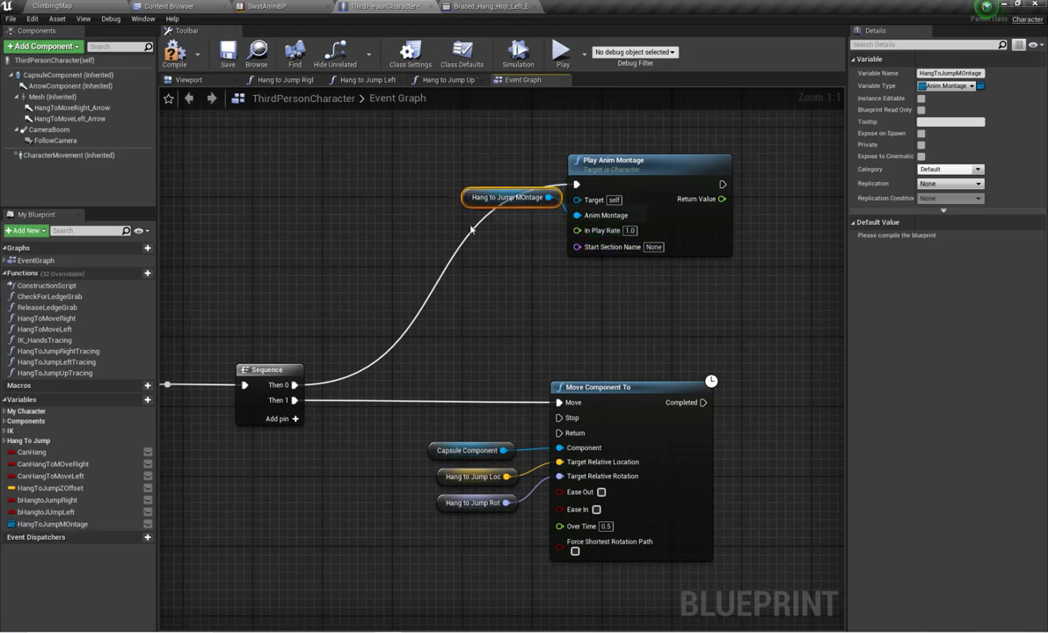
click(213, 63)
Step: In the HangToJumpRightTracing function, add a setter for HangToJumpMOntage beside the last Hang to Jump Rot setter
scroll(326, 155, down, 3)
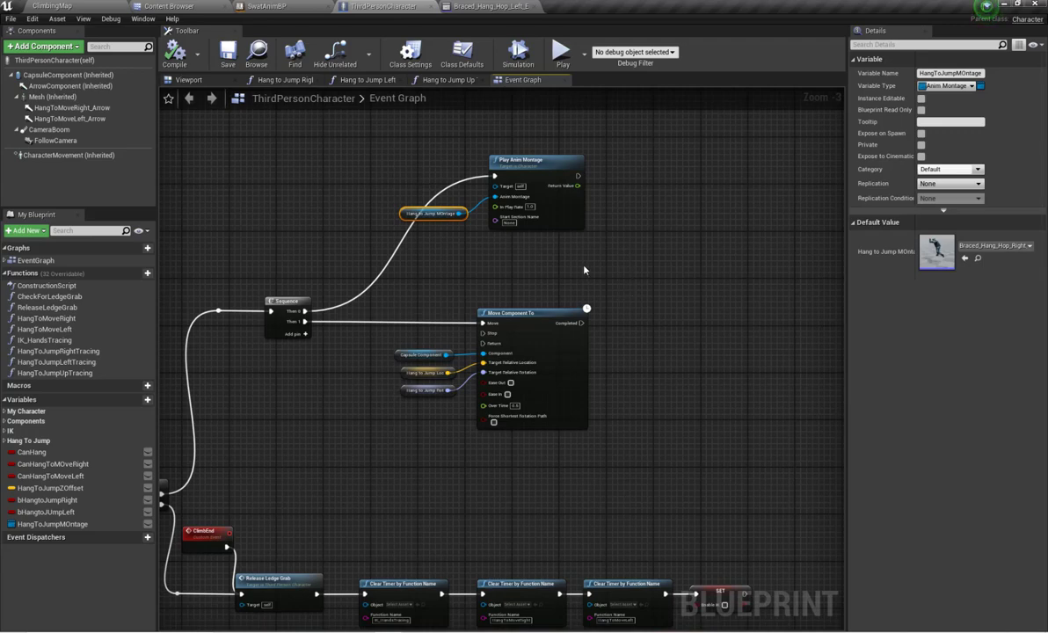
right_drag(585, 269, 522, 320)
scroll(476, 277, down, 1)
right_drag(467, 277, 553, 287)
scroll(552, 288, up, 1)
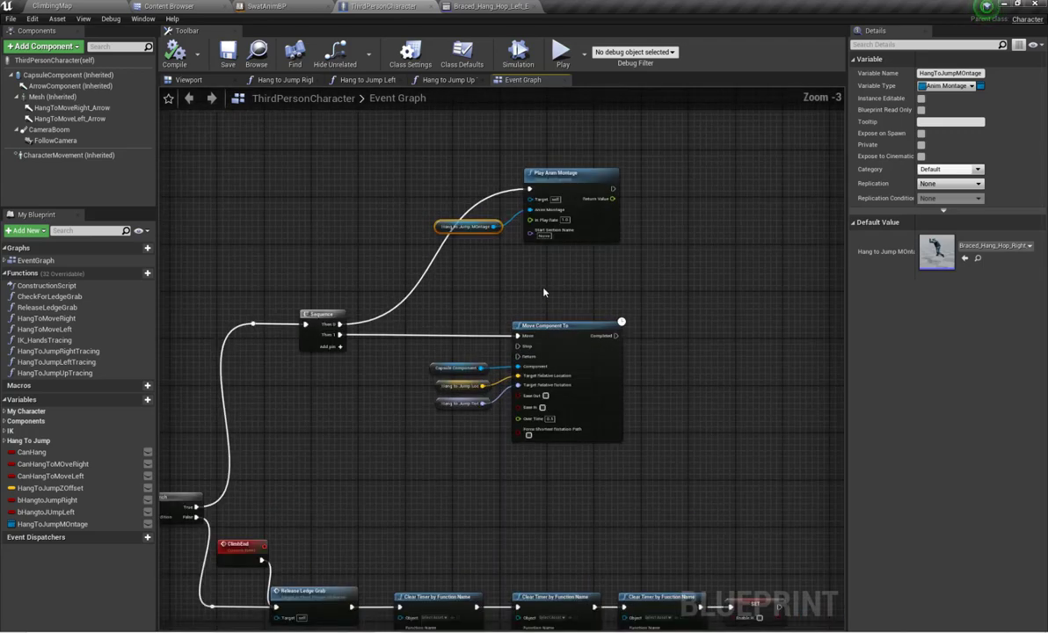
click(483, 296)
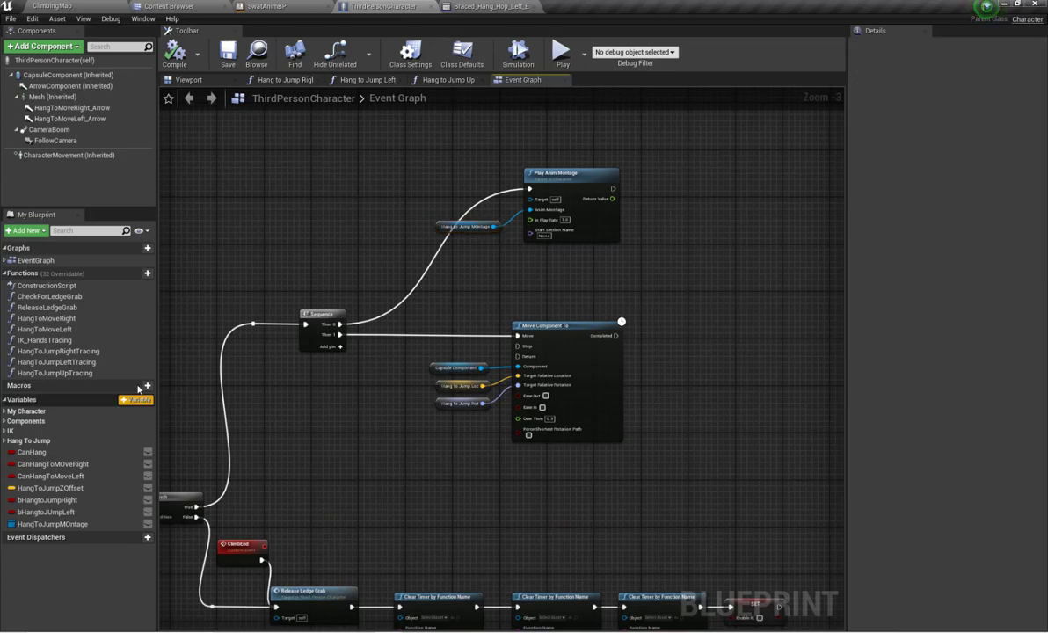
double_click(93, 351)
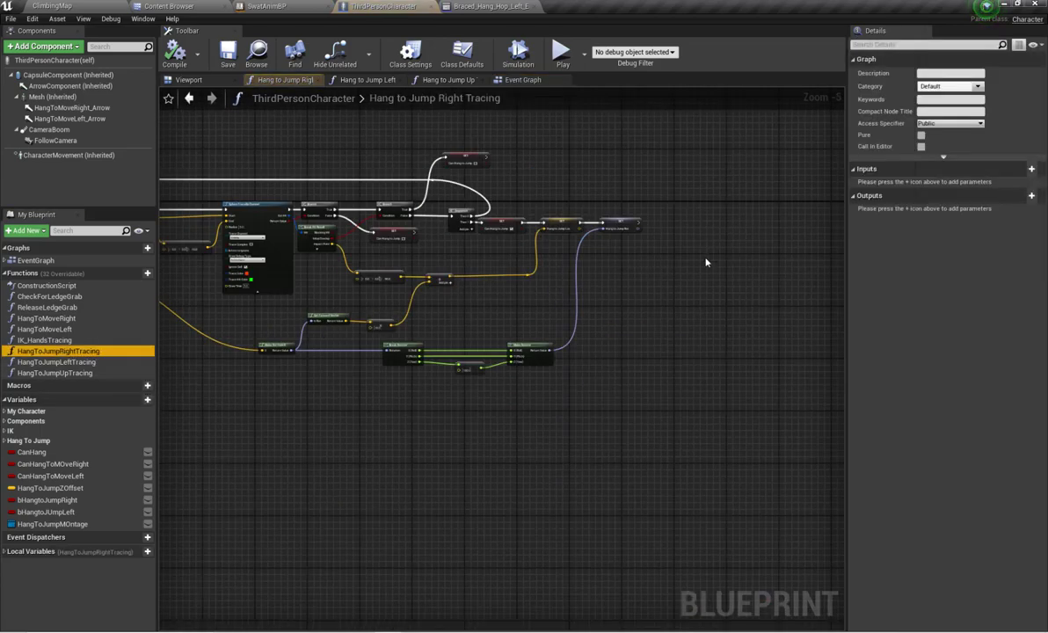
scroll(658, 235, up, 2)
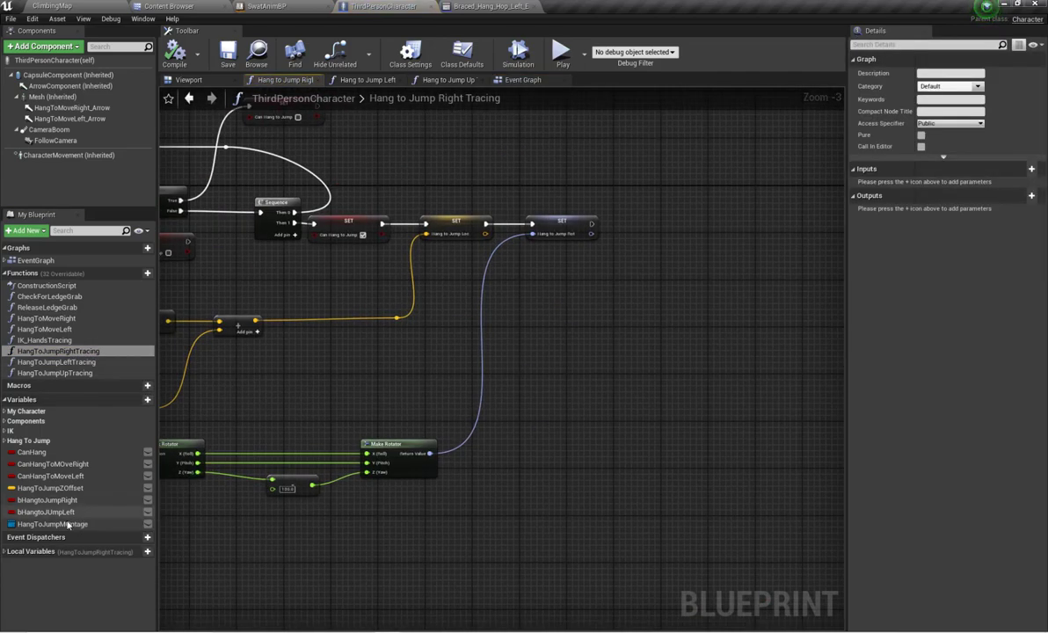
alt+drag(68, 525, 615, 231)
scroll(615, 226, up, 3)
Step: Open Braced_Hang_Hop_Right_edit_Montage to examine its slot and animation, and return to the Climb folder
click(174, 5)
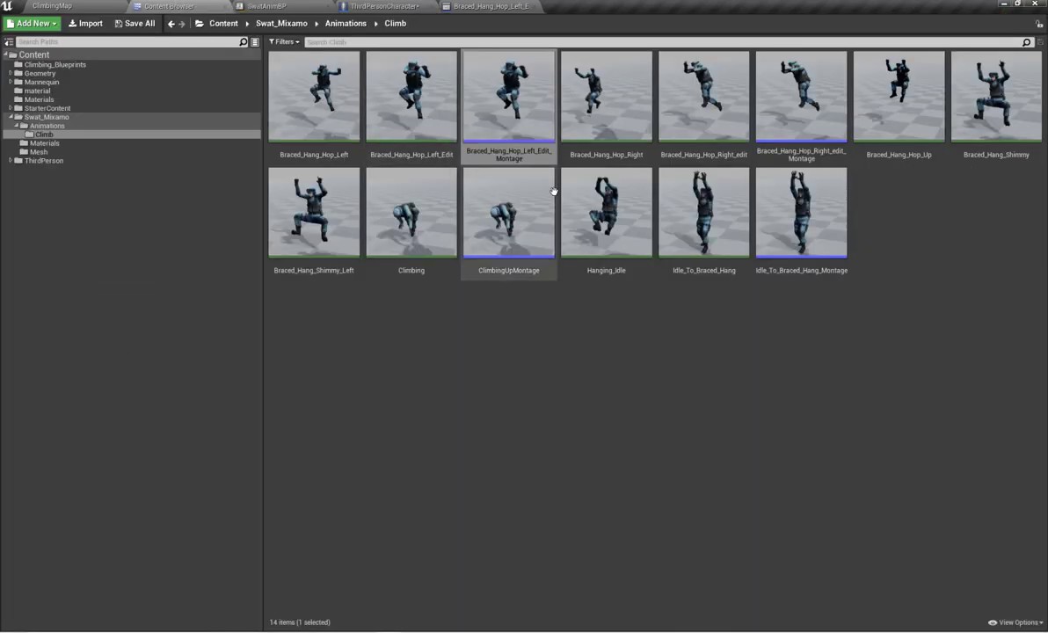
click(811, 119)
double_click(810, 118)
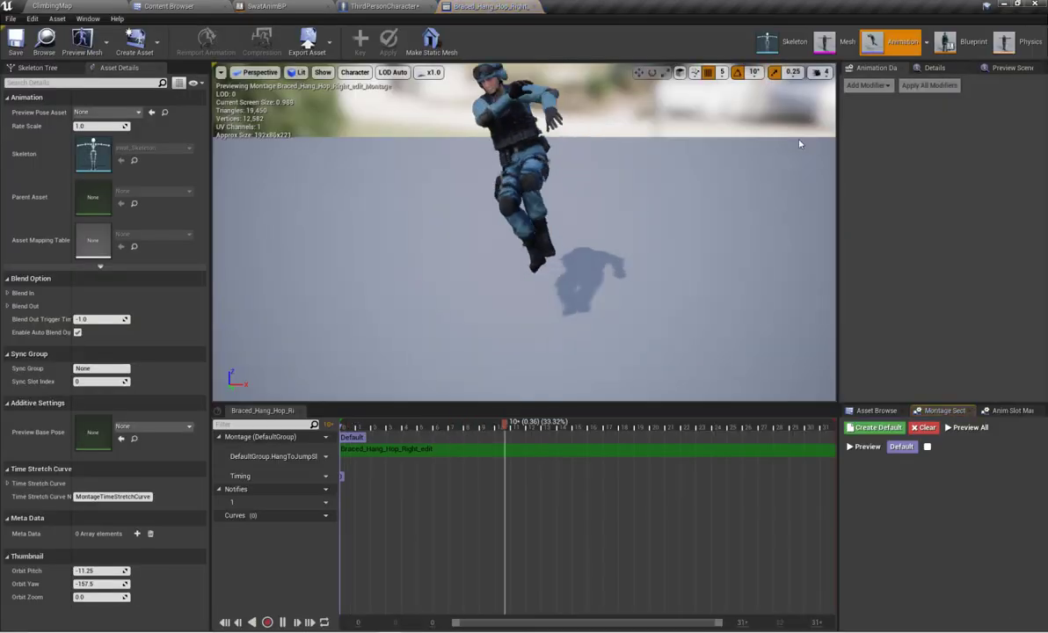
click(214, 6)
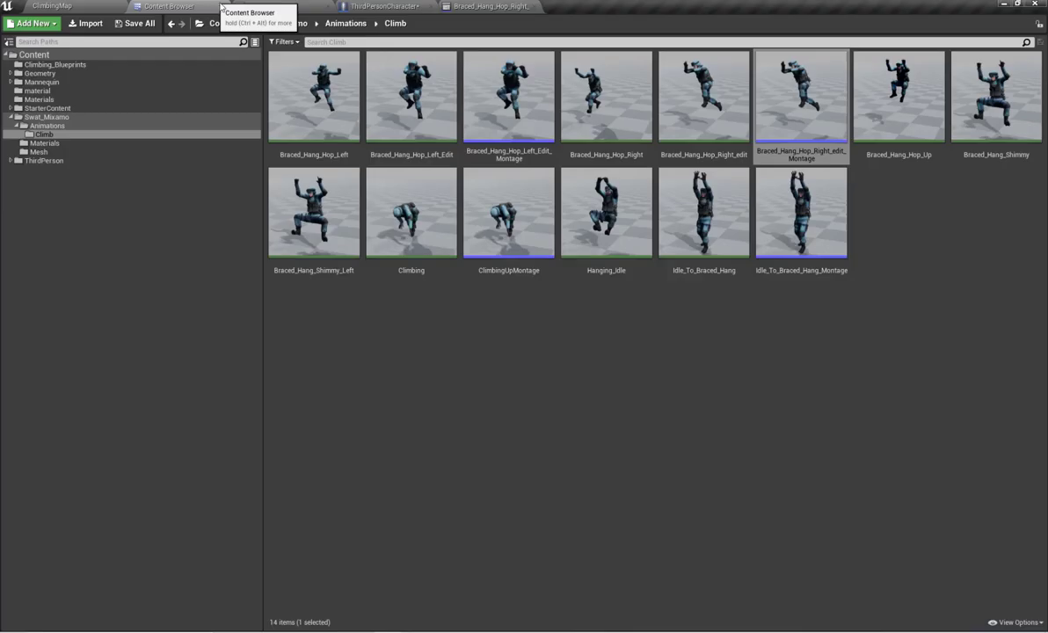
Step: In the HangToJumpLeftTracing function, add a HangToJumpMOntage setter after the last Hang to Jump Rot setter and assign it Braced_Hang_Hop_Left_Edit_Montage
click(441, 5)
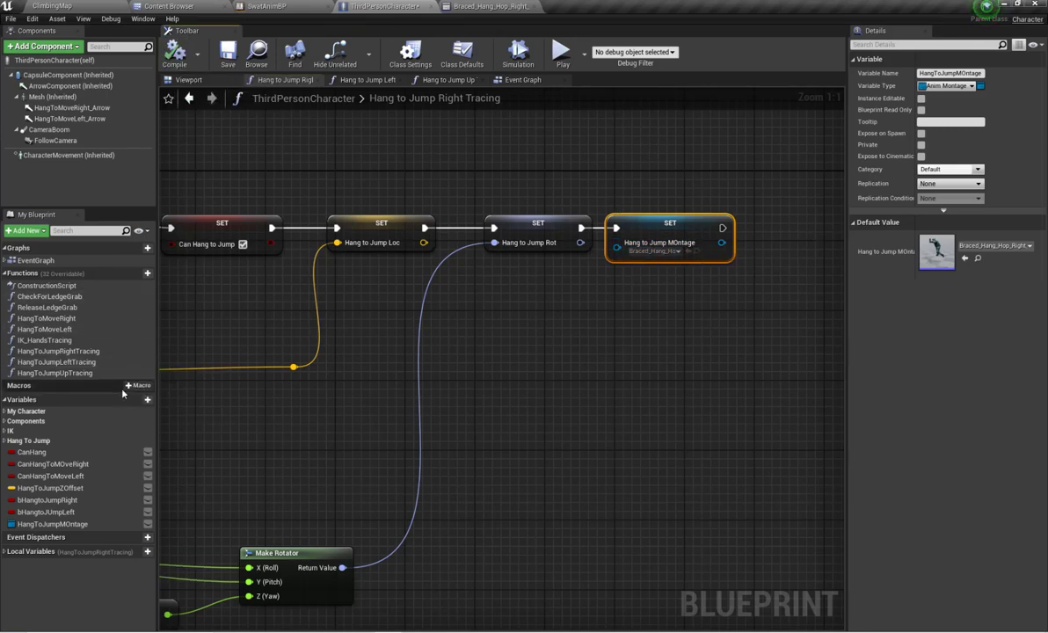
double_click(95, 366)
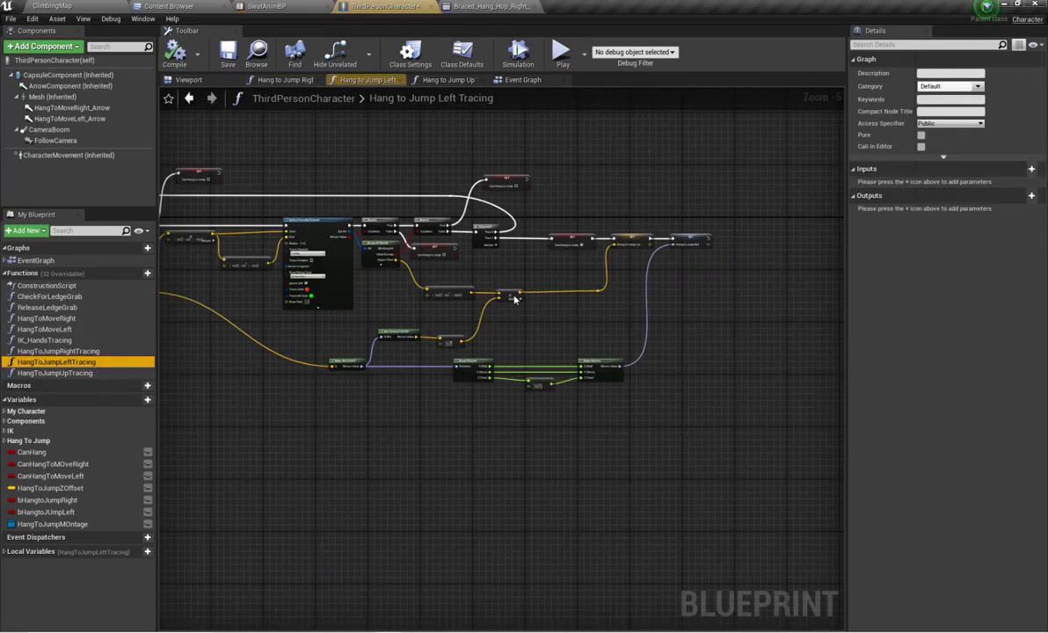
right_drag(606, 283, 453, 301)
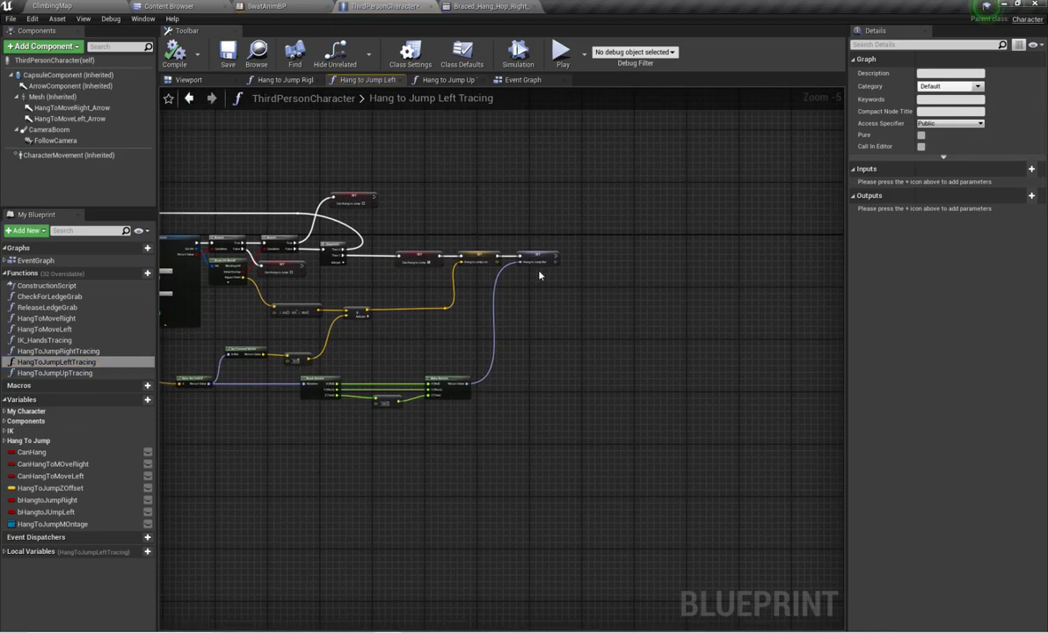
scroll(558, 269, up, 3)
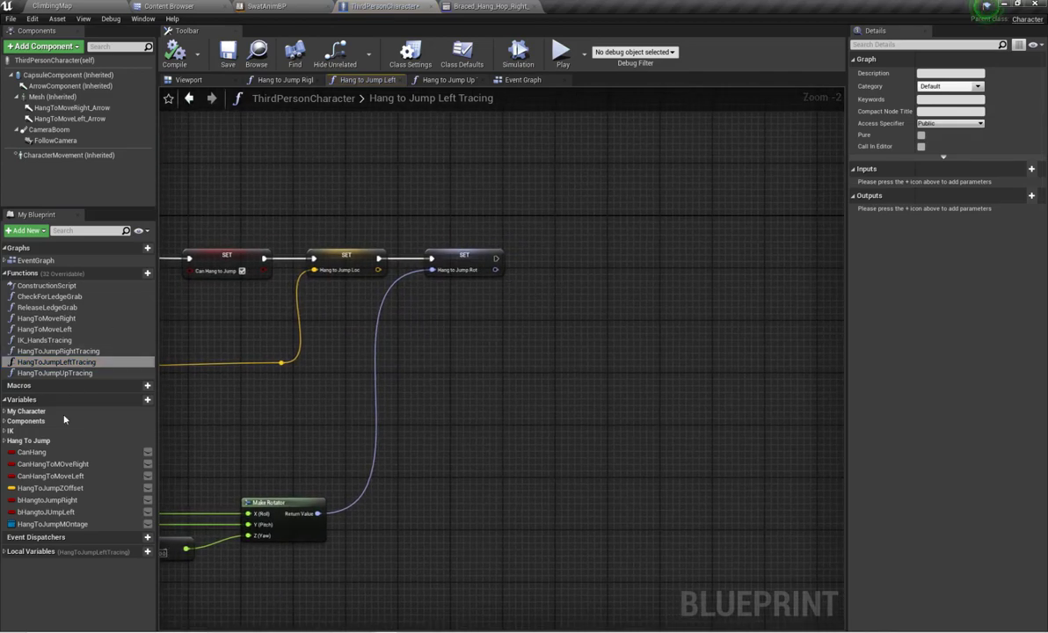
drag(68, 523, 469, 349)
alt+drag(522, 261, 522, 261)
scroll(521, 260, up, 2)
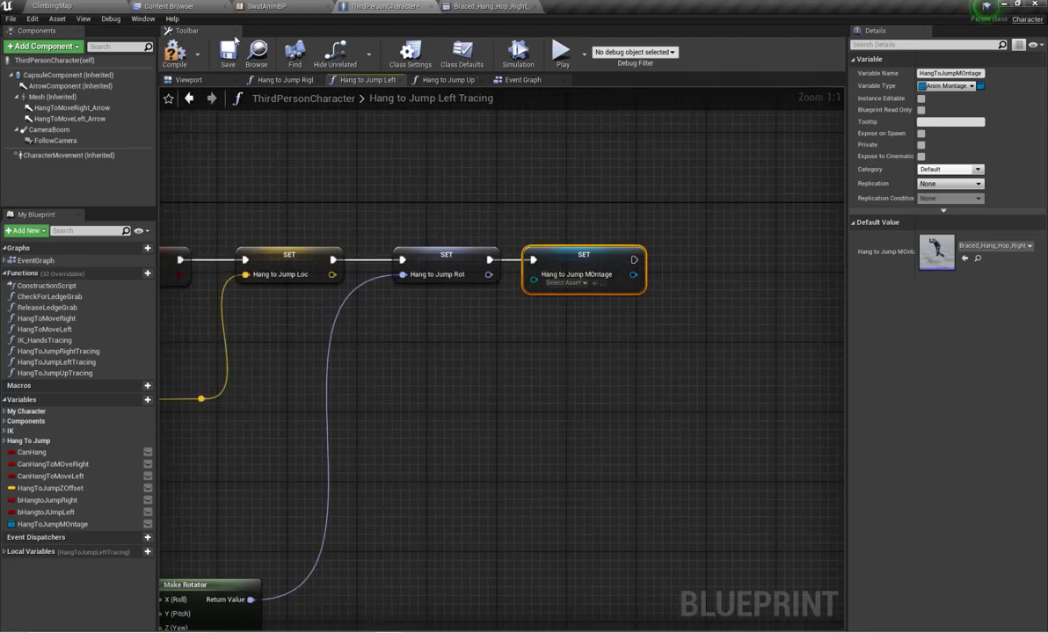
click(189, 5)
click(385, 6)
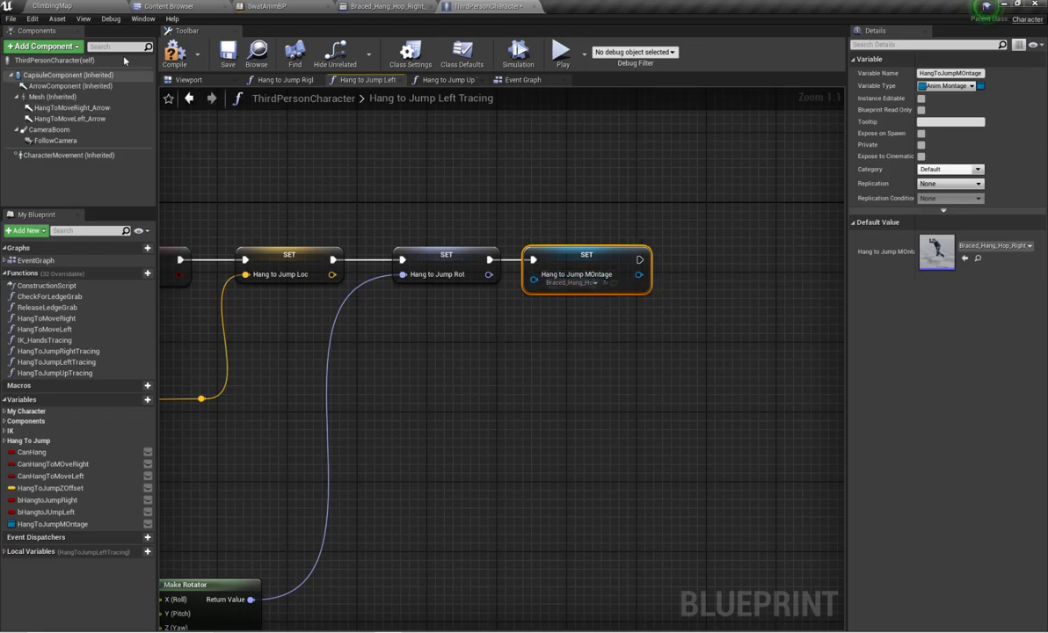
Step: In the Event Graph, tidy the Play Anim Montage node, its HangToJumpMOntage input and a reroute point on its execution wire, and compile the blueprint
click(534, 80)
scroll(458, 248, up, 3)
drag(434, 289, 436, 291)
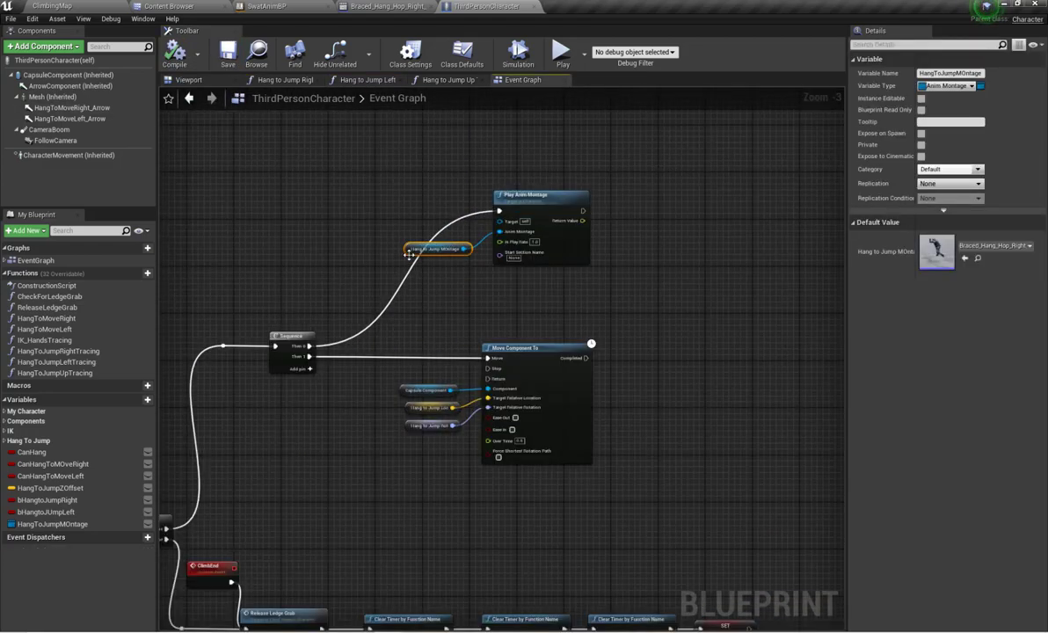
drag(411, 254, 308, 286)
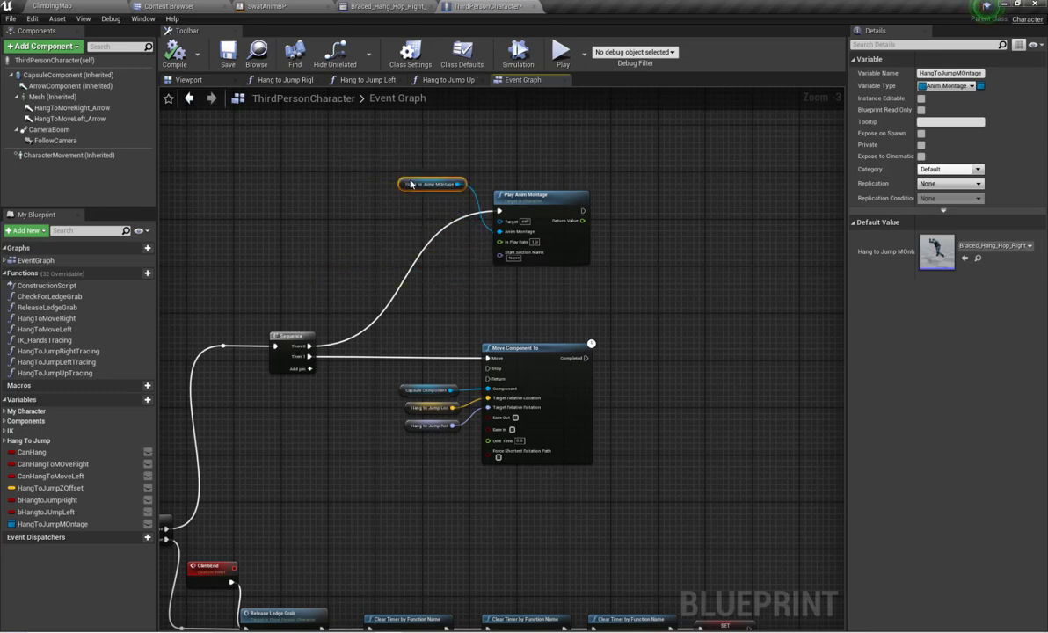
drag(520, 202, 584, 202)
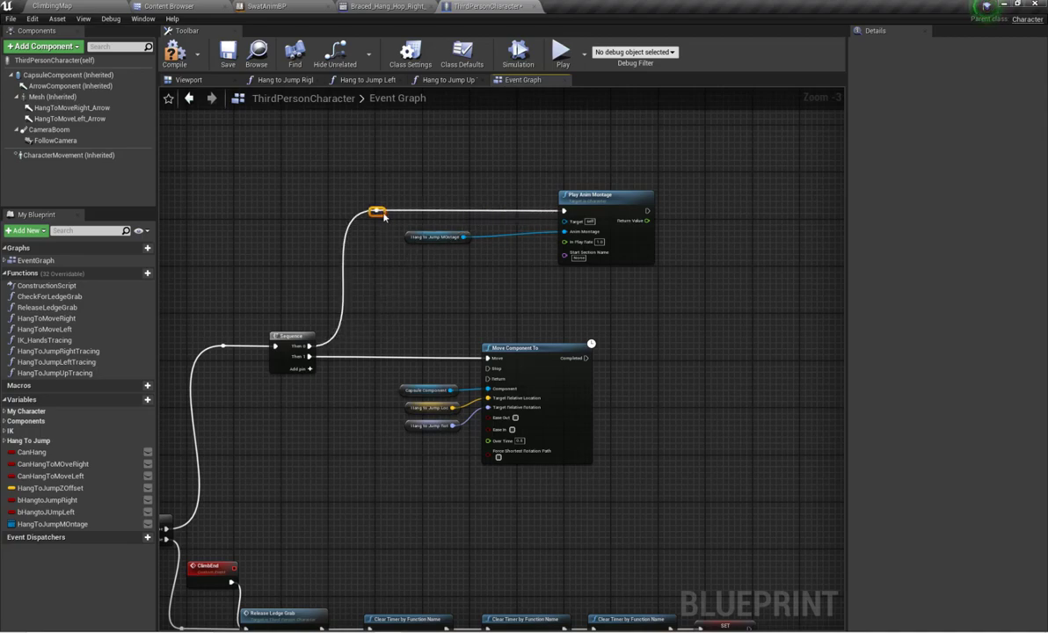
drag(421, 238, 459, 233)
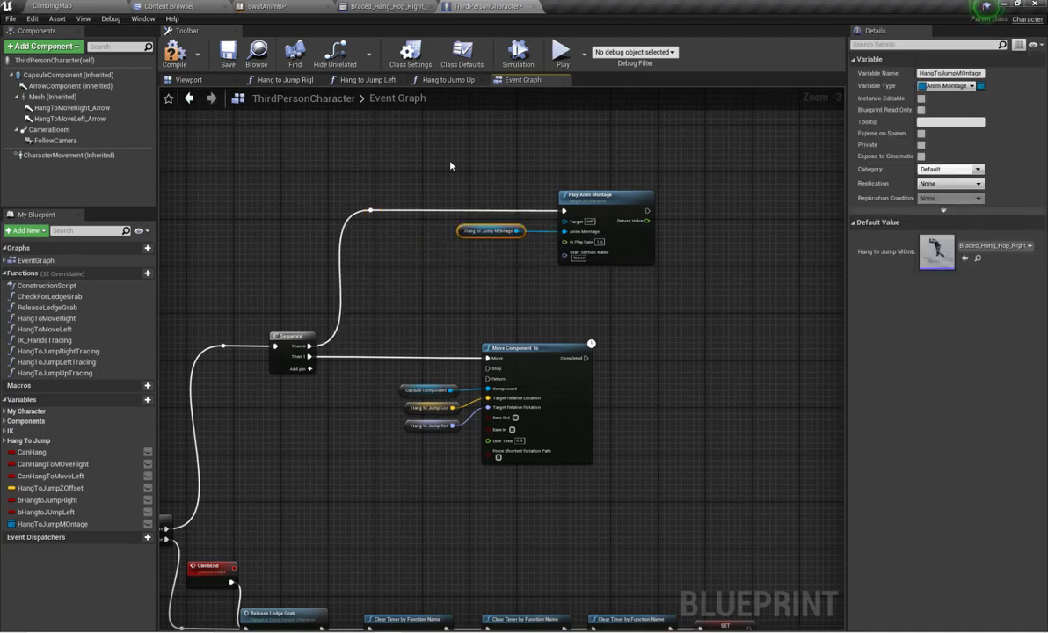
click(176, 62)
Step: Play-test ClimbingMap by grabbing the yellow block's ledge and hopping left across the red blocks, and stop the session
click(95, 4)
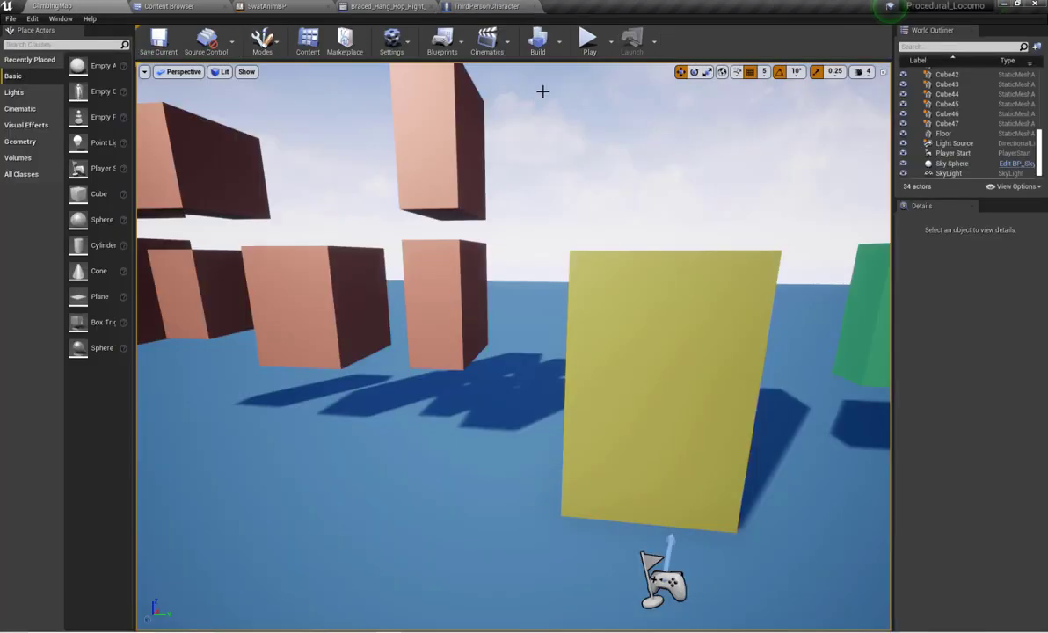
click(585, 37)
key(w)
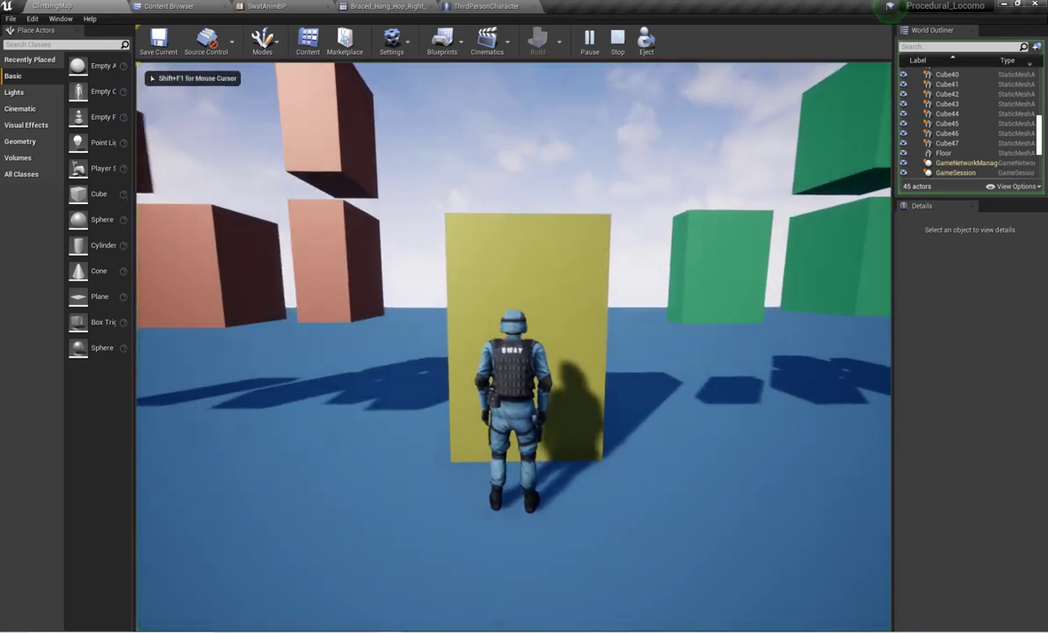
key(space)
key(a)
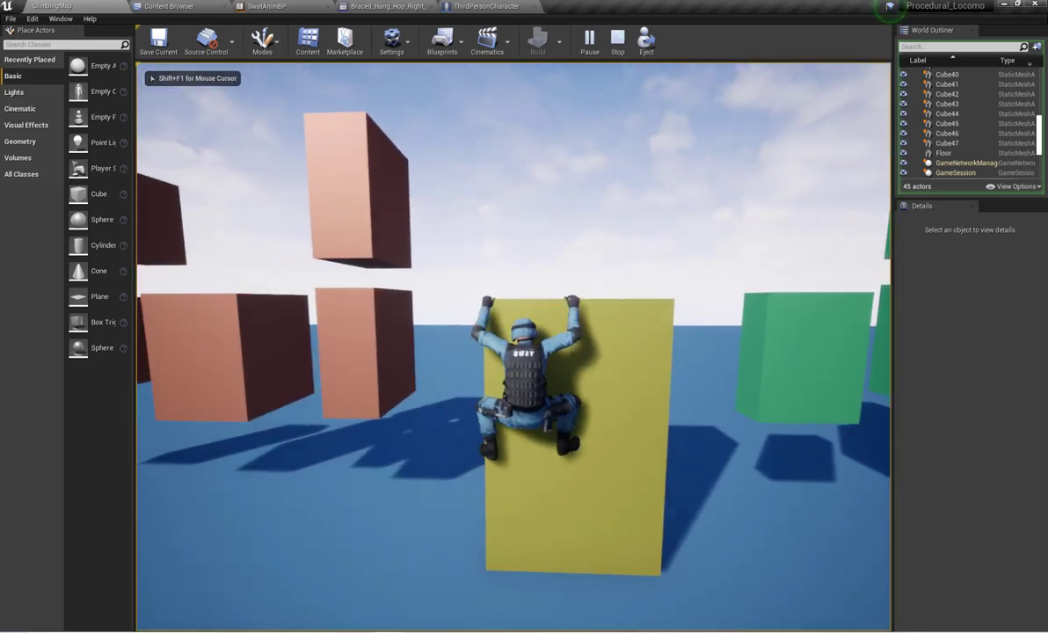
key(space)
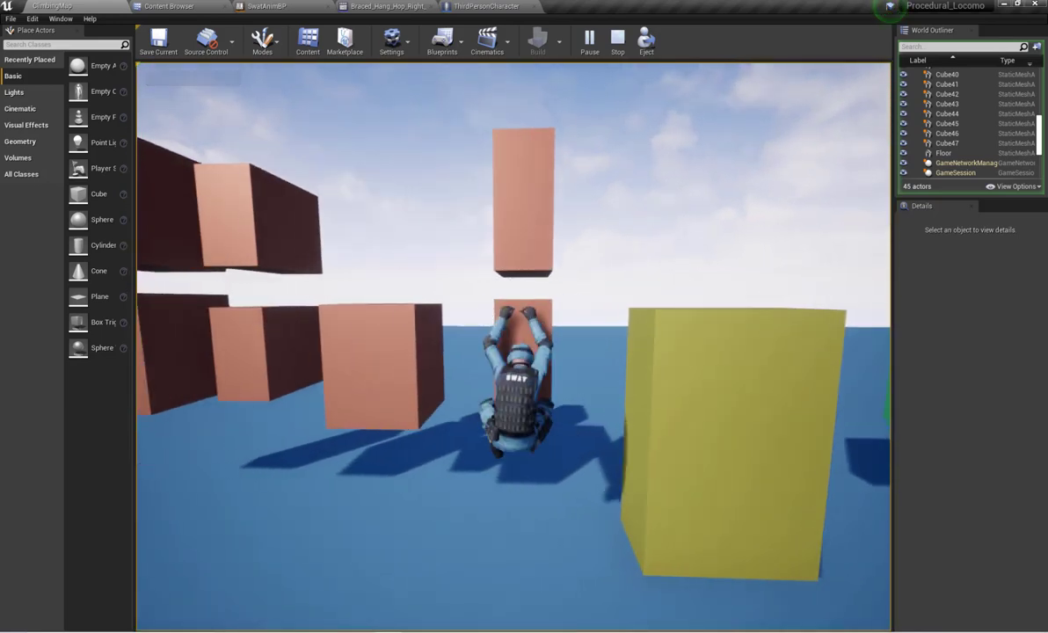
key(a)
key(space)
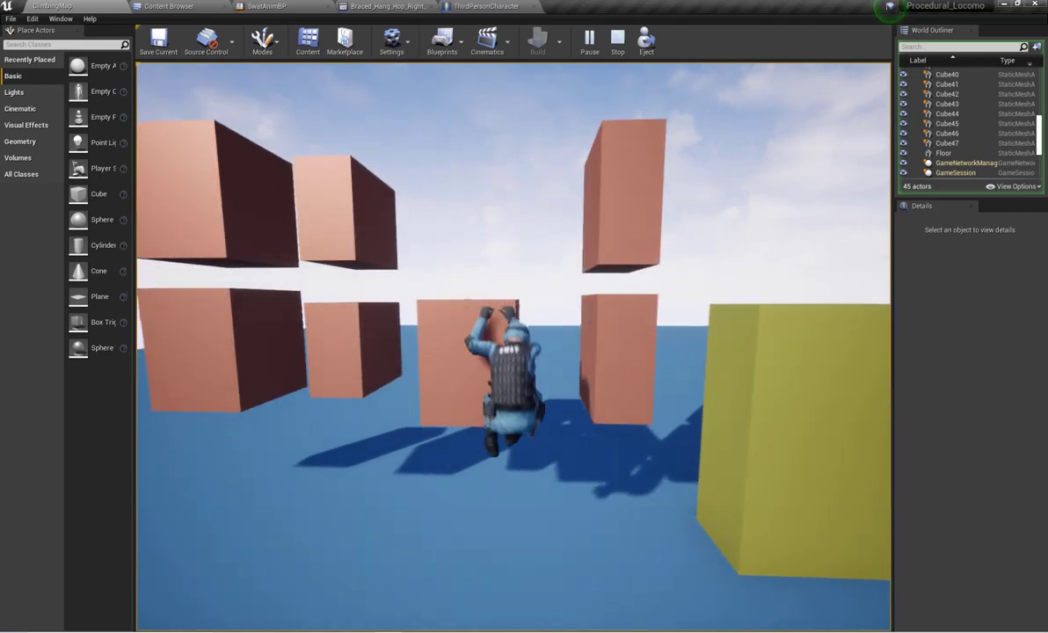
key(a)
key(a)
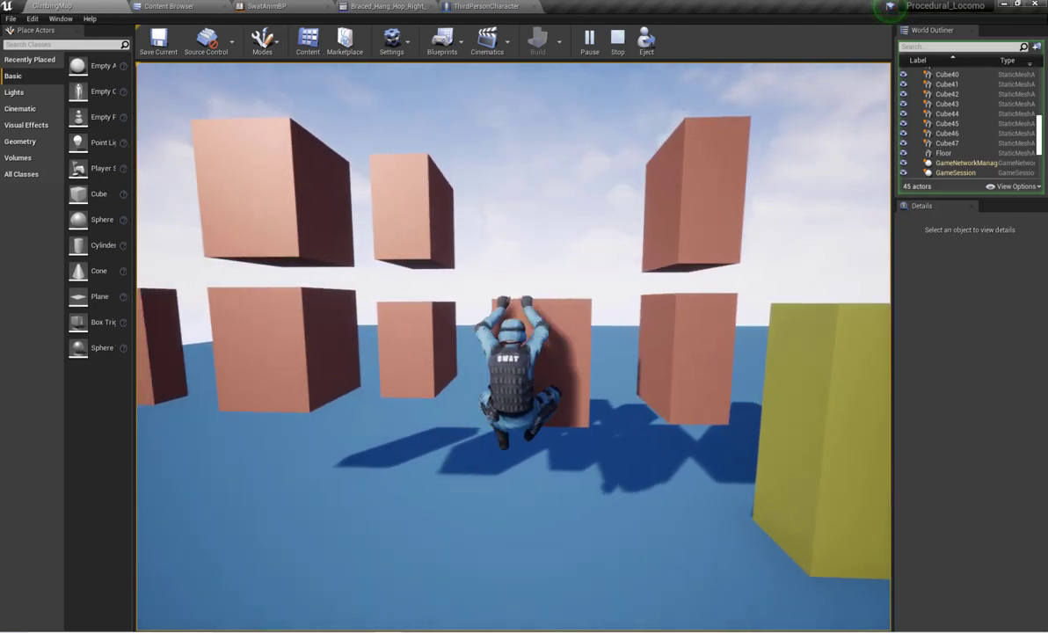
key(space)
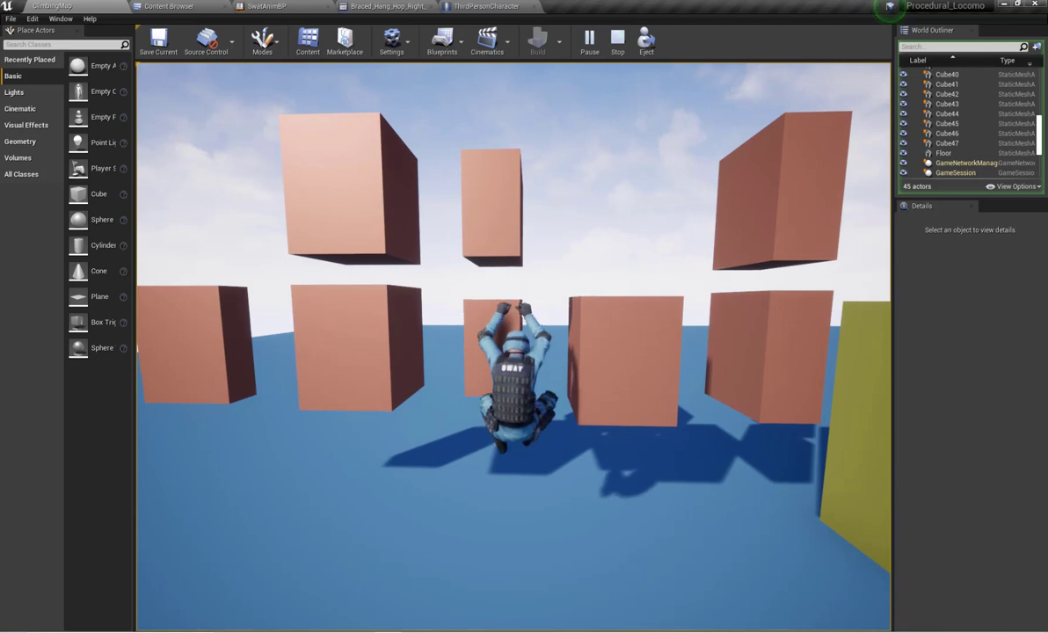
key(Escape)
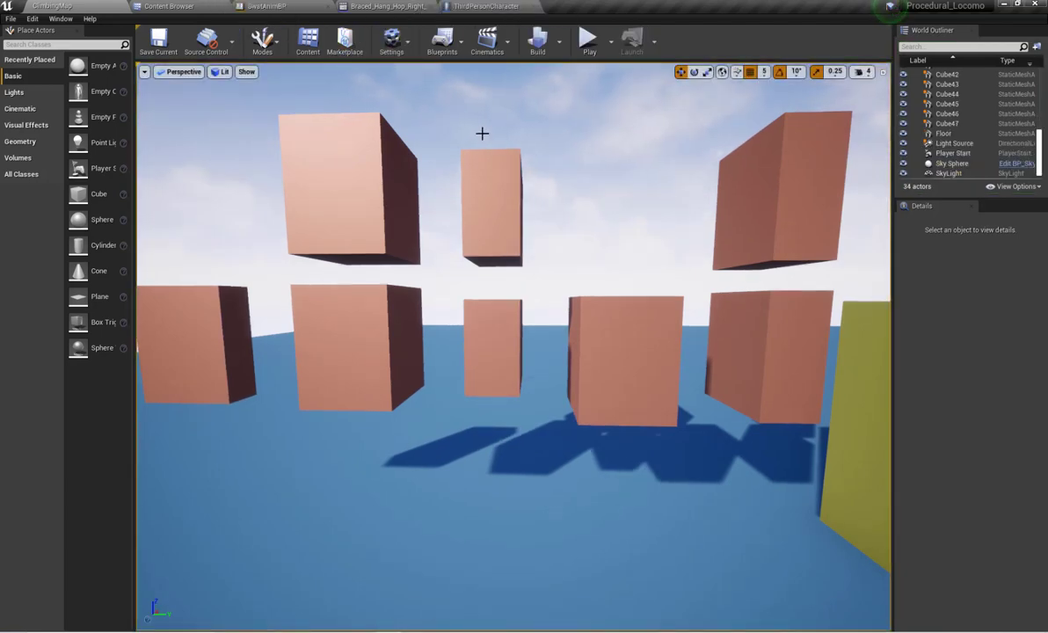
Step: In Braced_Hang_Hop_Left_Edit_Montage, remove the existing clip and insert the Braced_Hang_Hop_Left_Edit animation again
click(388, 5)
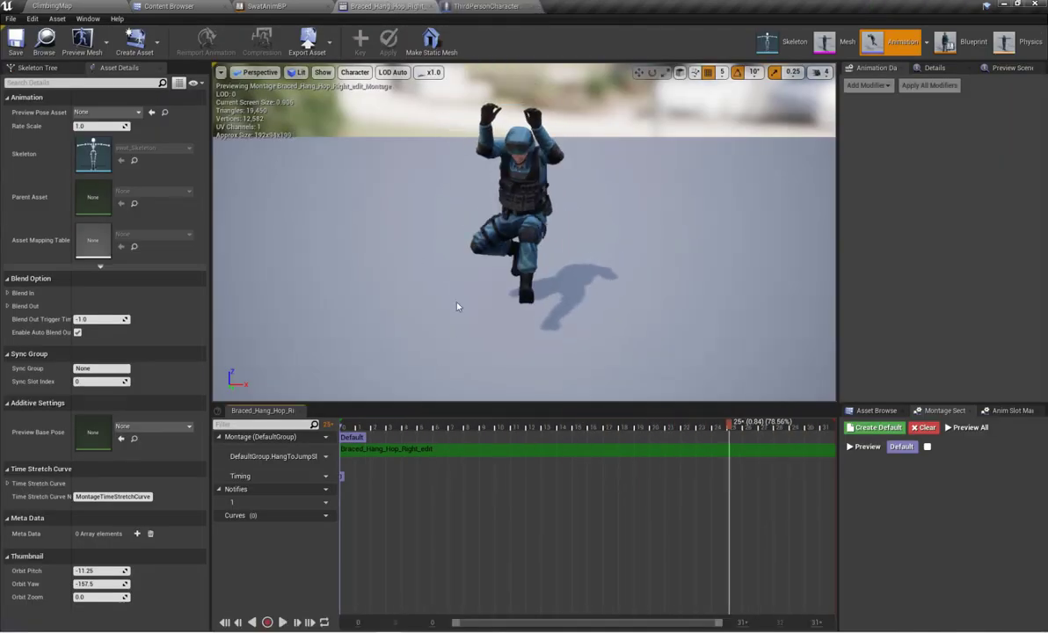
click(204, 8)
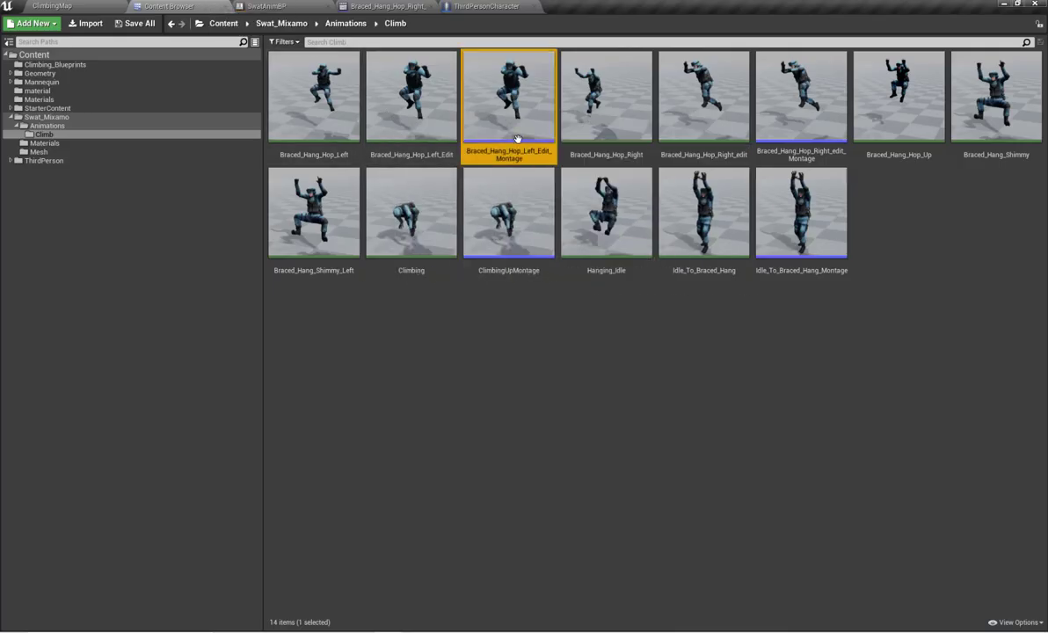
double_click(510, 115)
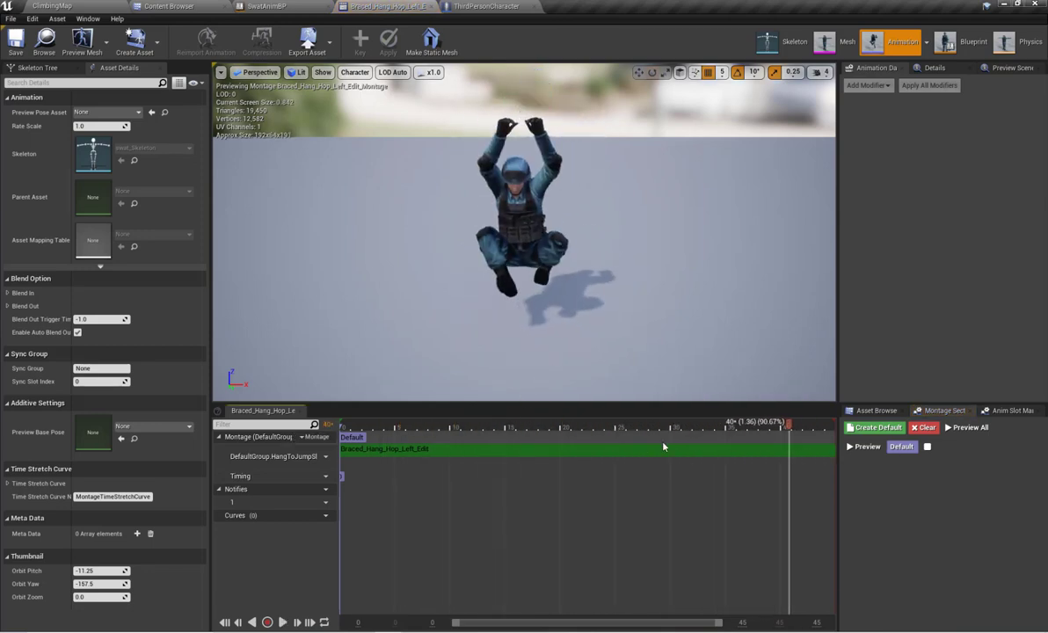
click(496, 450)
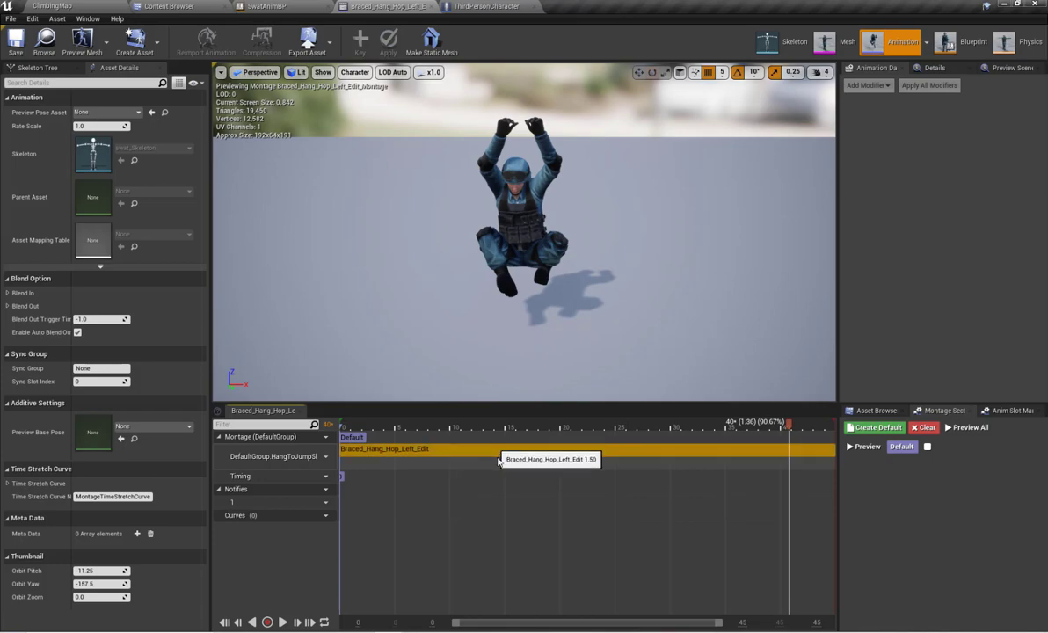
key(Delete)
click(207, 5)
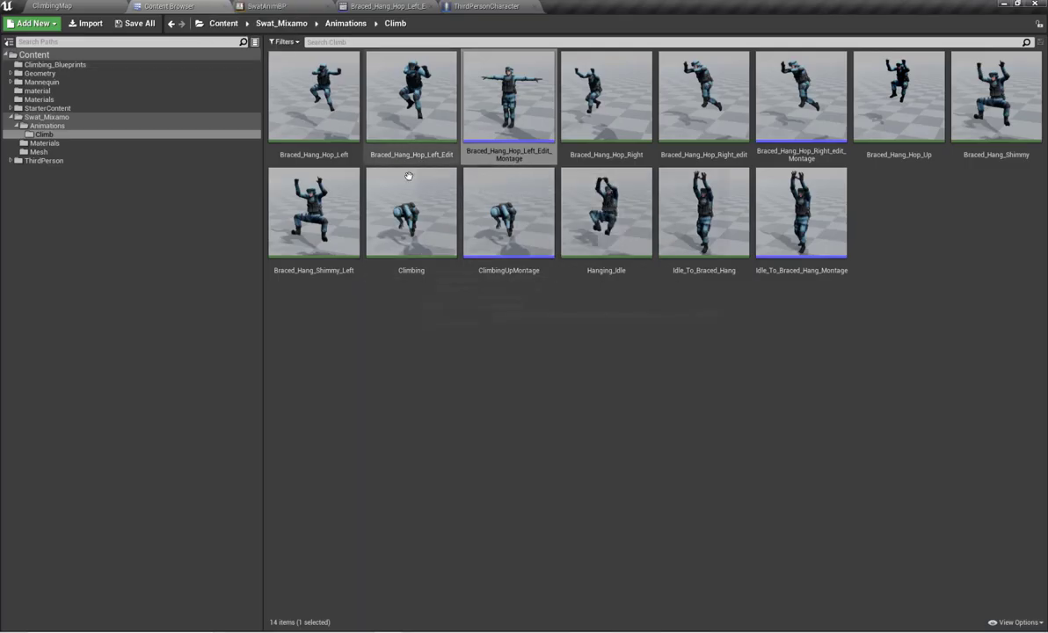
drag(413, 123, 413, 453)
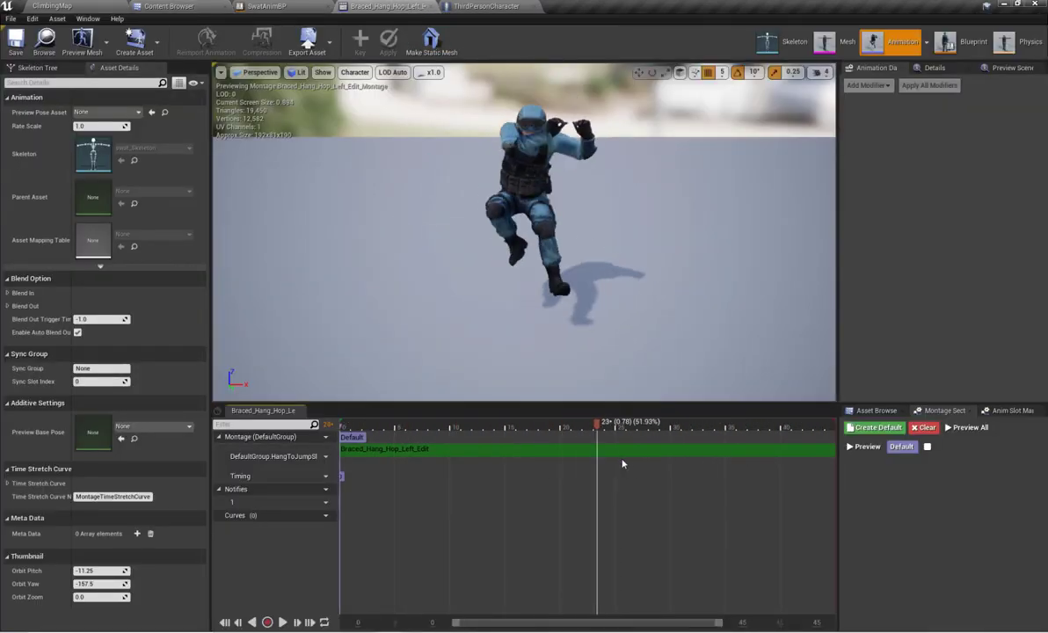
Step: Open the Braced_Hang_Hop_Left_Edit animation, trim its end by removing frames 2,064 to 2,881, and save it
click(161, 6)
double_click(401, 112)
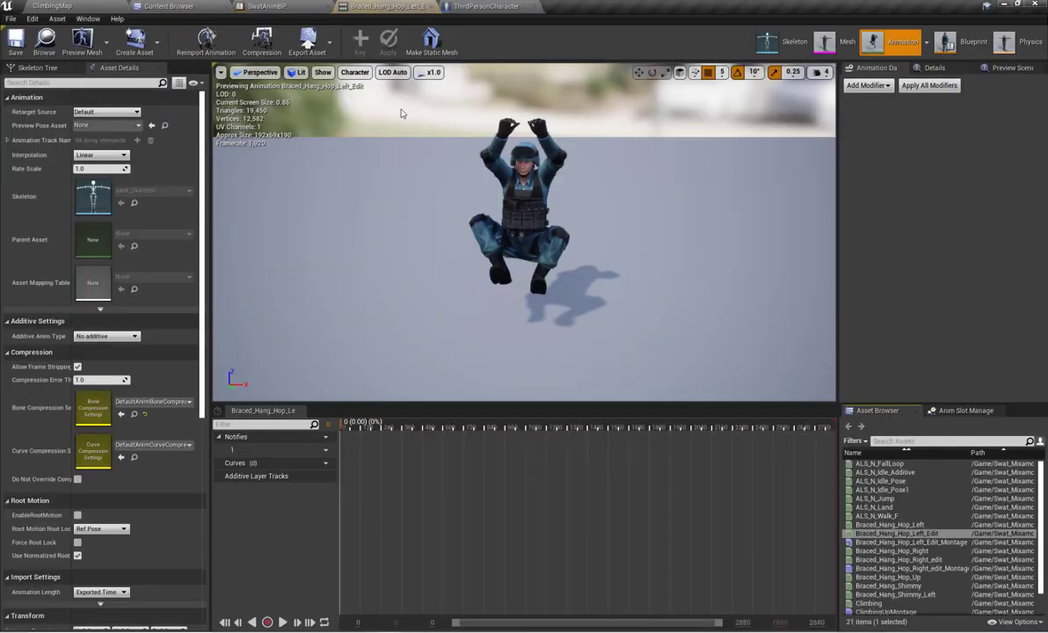
drag(384, 425, 705, 459)
alt+drag(677, 291, 307, 291)
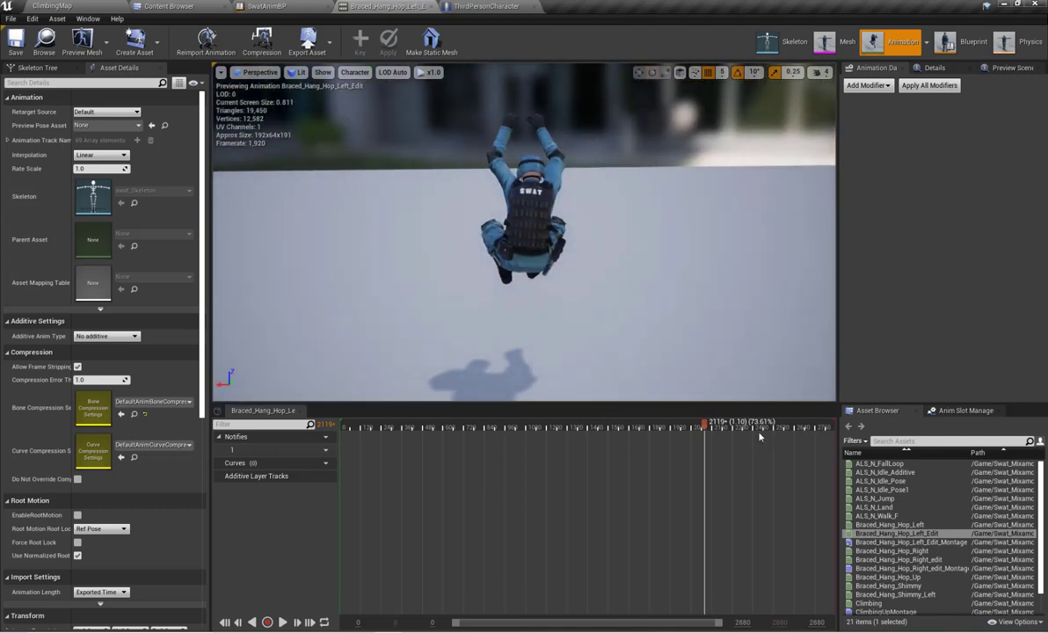
mouse_move(695, 440)
mouse_down()
mouse_move(661, 437)
mouse_move(734, 444)
mouse_move(696, 436)
mouse_up()
right_click(696, 426)
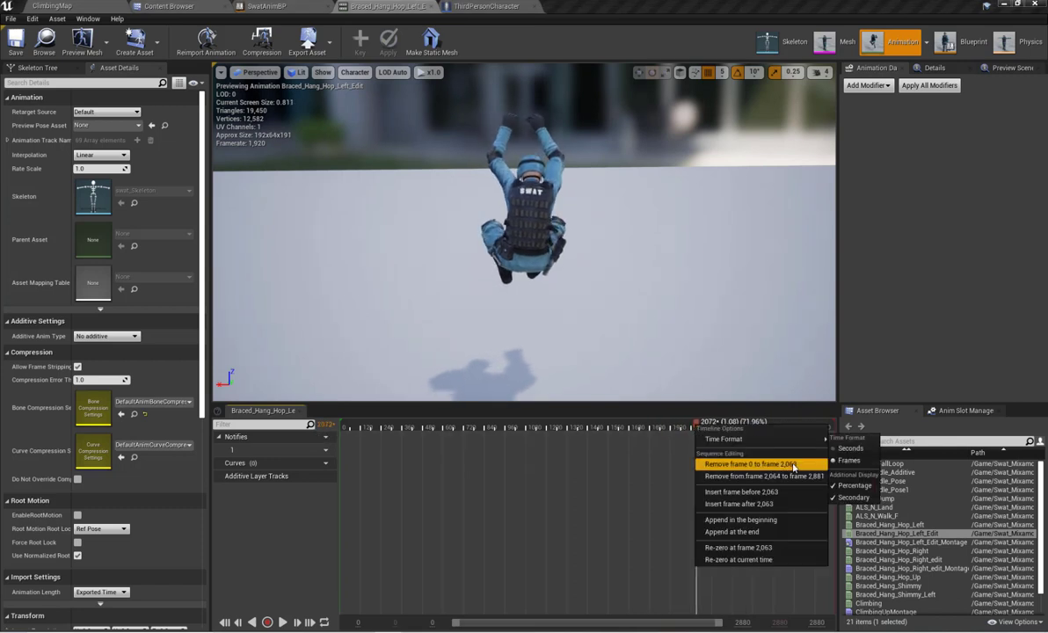
click(794, 479)
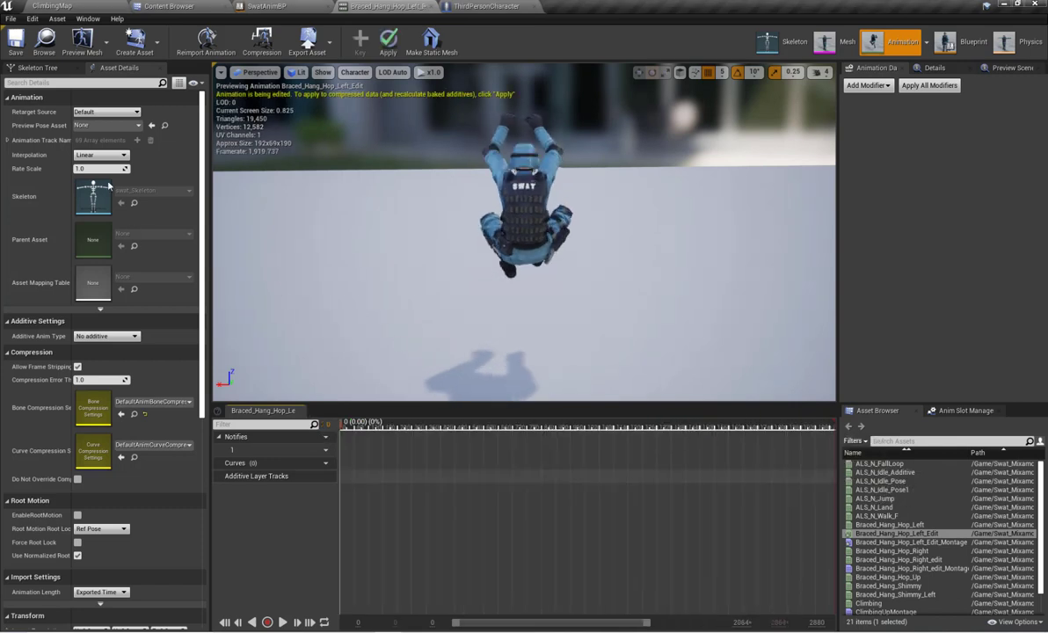
click(16, 42)
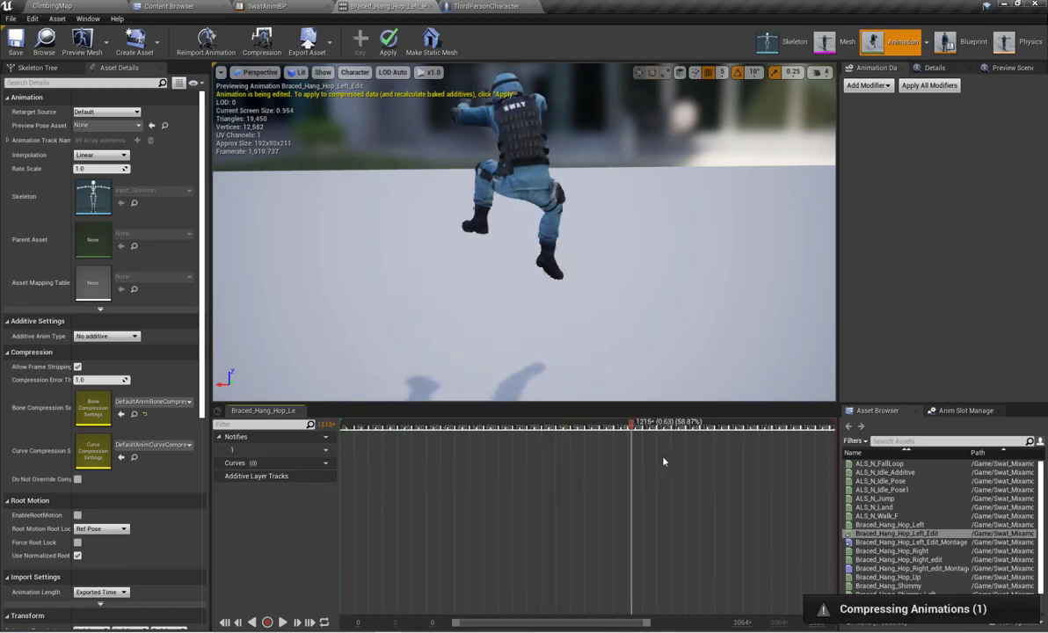
Step: Apply the pending edit to the trimmed hop animation and play it back to check its ending
click(271, 621)
click(619, 436)
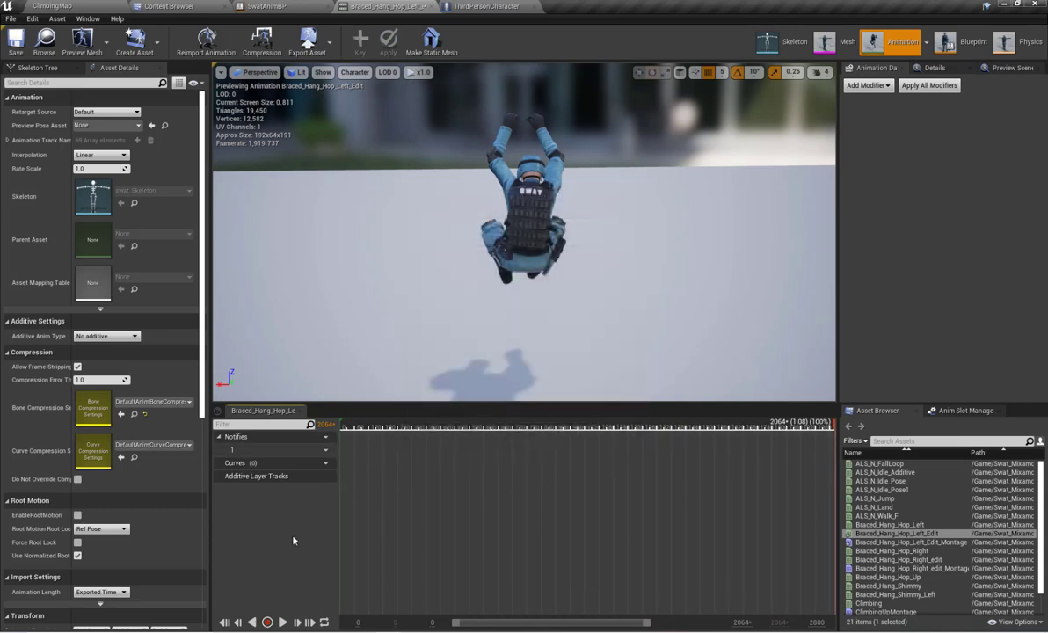
click(284, 623)
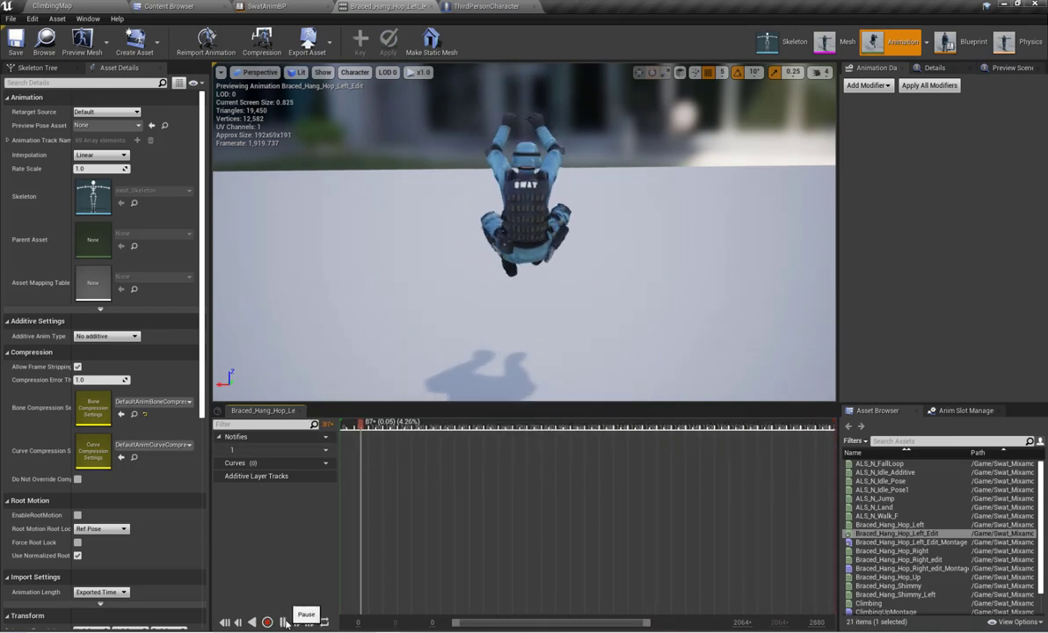
Step: Replace the clip in Braced_Hang_Hop_Left_Edit_Montage with the trimmed Braced_Hang_Hop_Left_Edit animation and return to the Climb folder
click(169, 6)
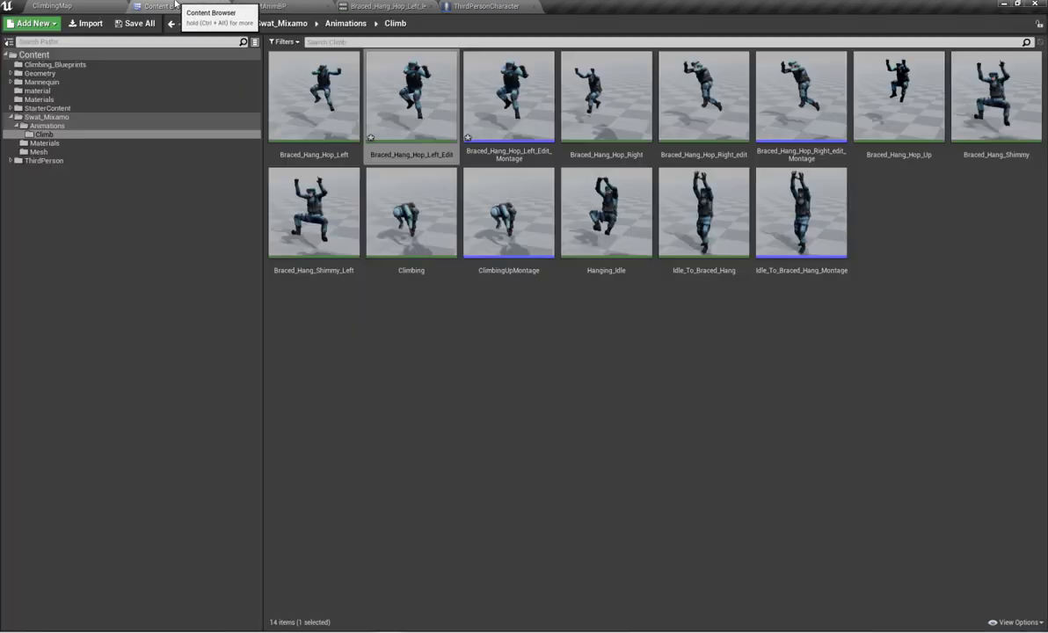
double_click(509, 123)
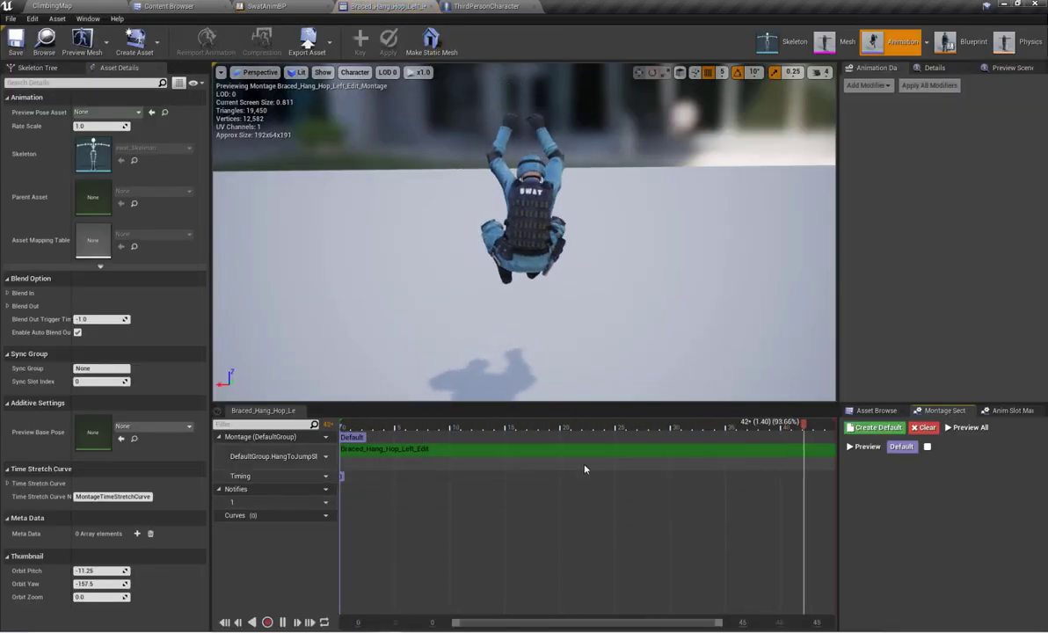
key(Delete)
click(169, 7)
drag(429, 127, 411, 452)
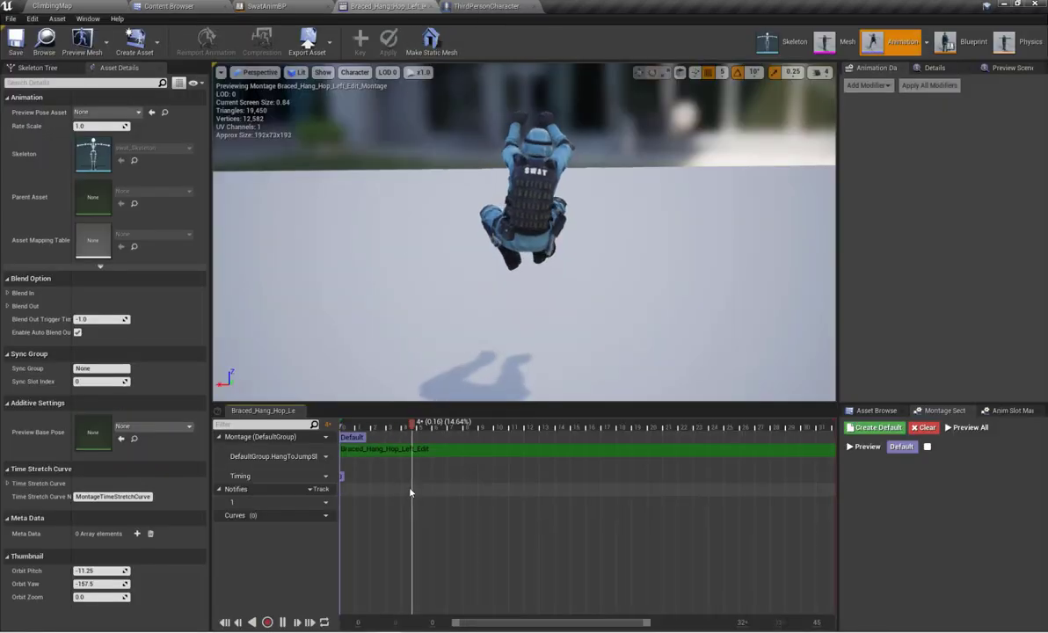
click(169, 6)
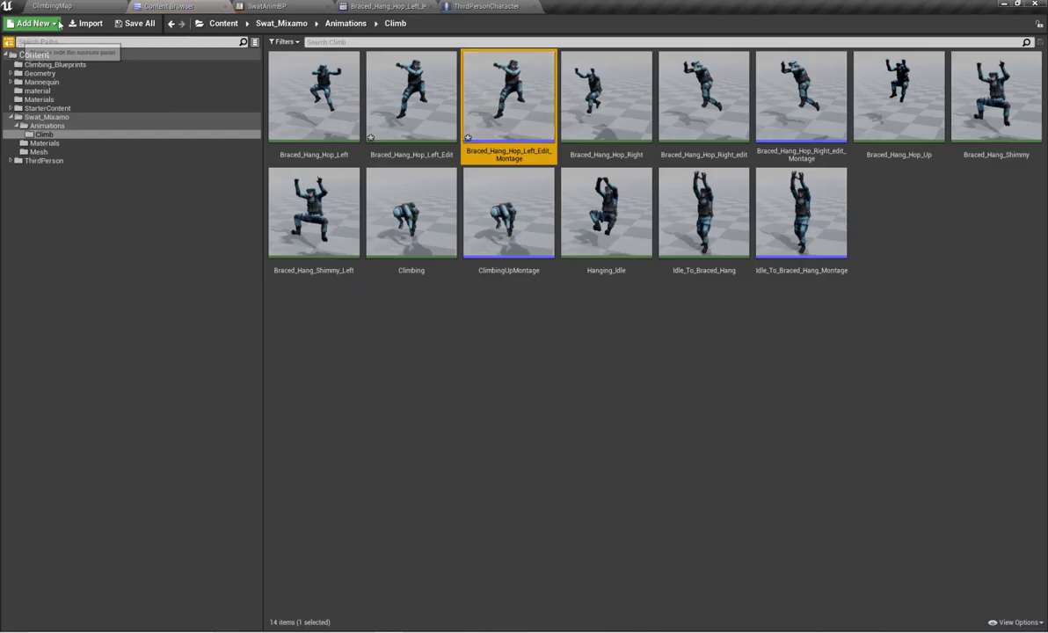
Step: Play the ClimbingMap level and test the left hop from the yellow block across the red blocks to the outermost one
click(95, 7)
click(589, 39)
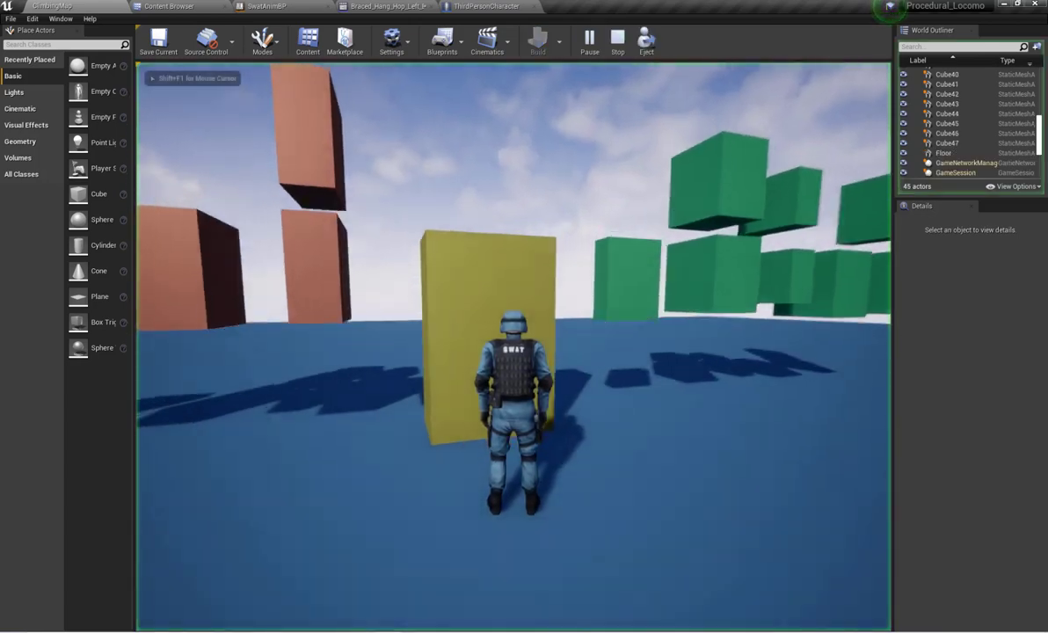
key(a)
key(space)
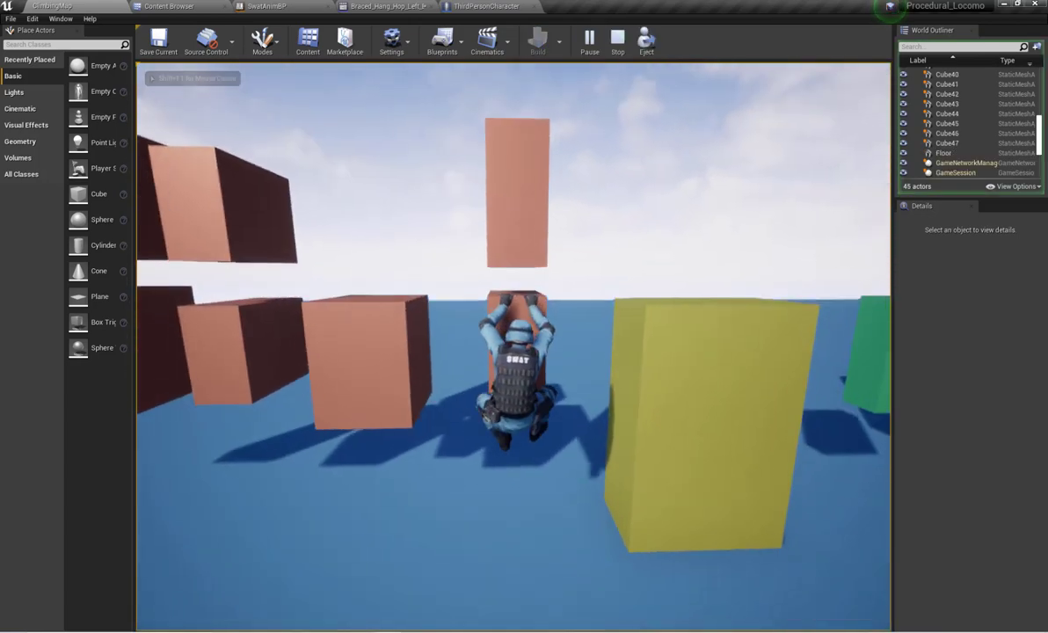
key(a)
key(space)
key(a)
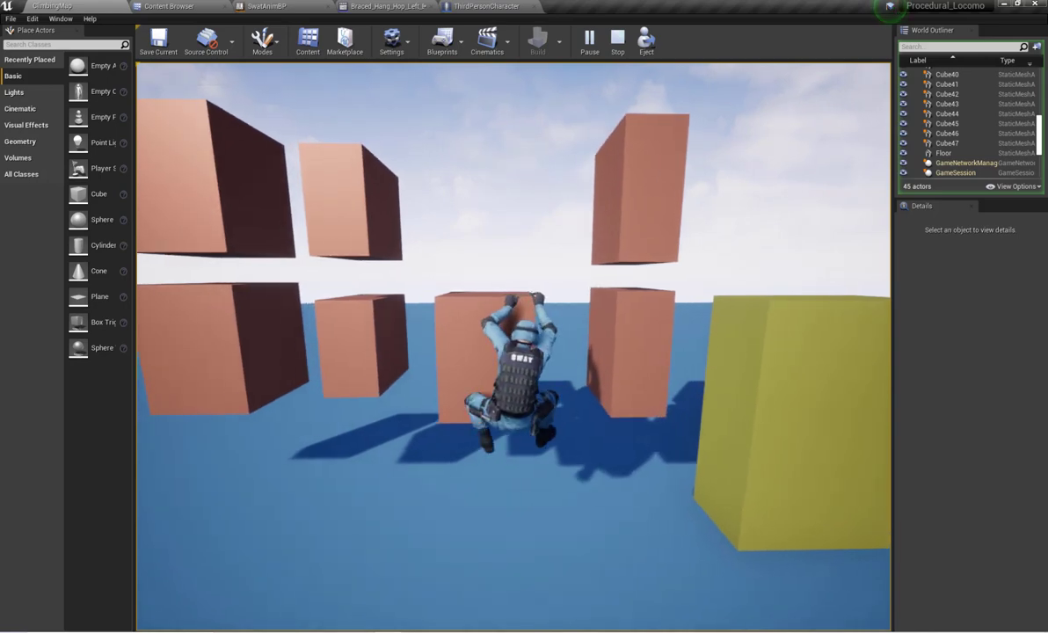
key(space)
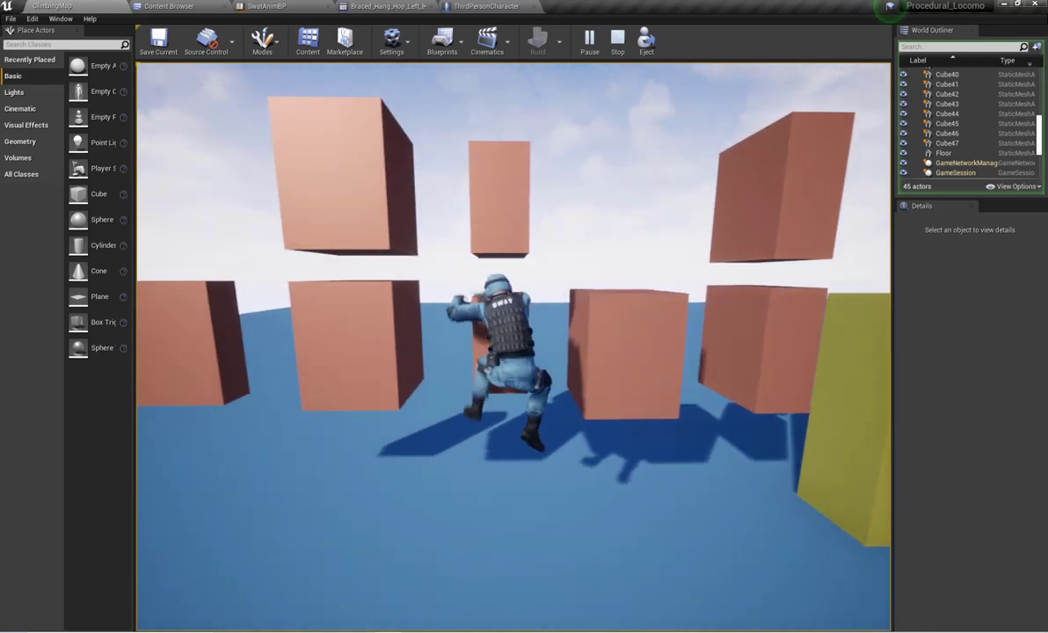
key(a)
key(space)
key(a)
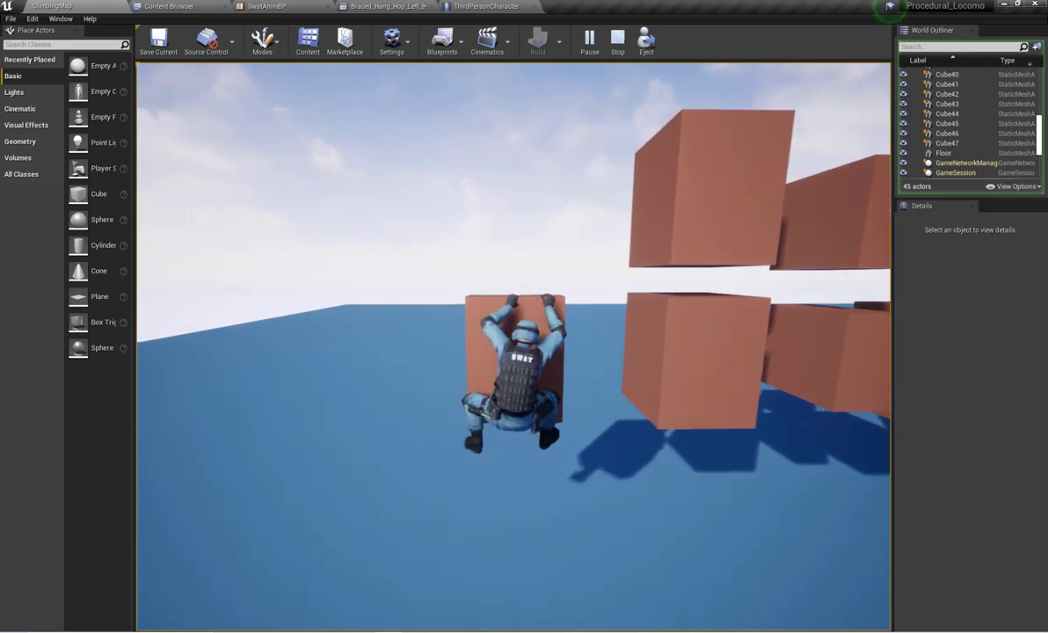
Step: Test the right hop by moving the hanging character back across the red blocks toward the yellow block
key(d)
key(d)
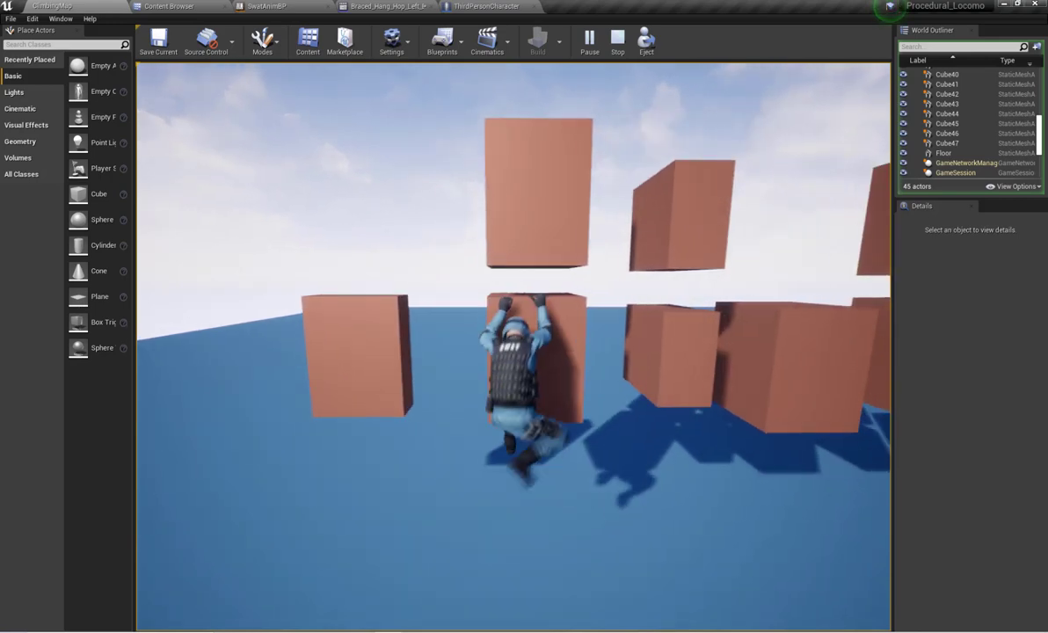
key(space)
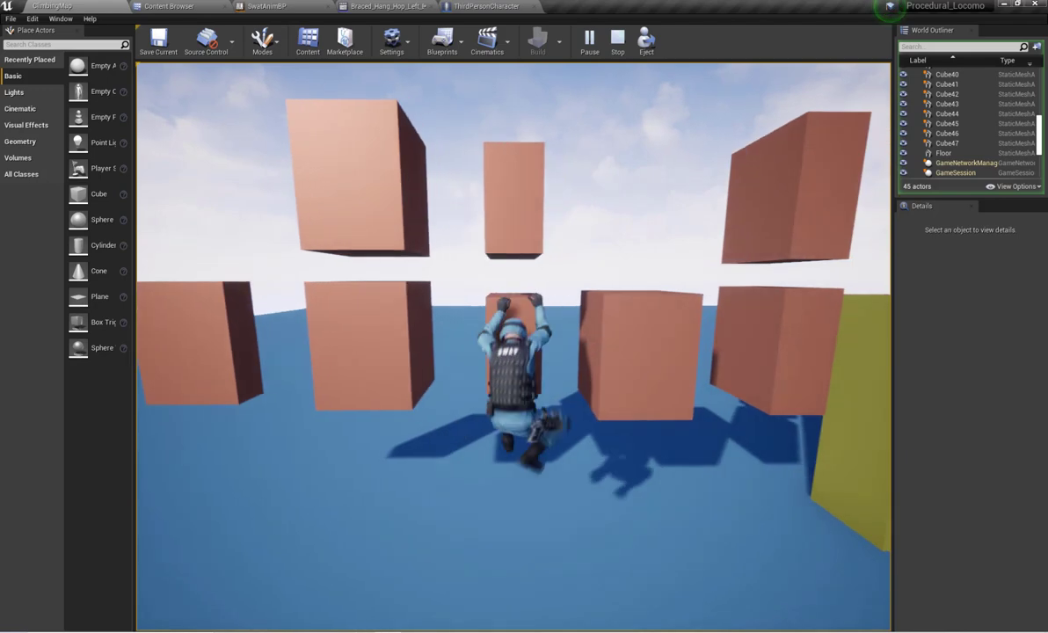
key(d)
key(d)
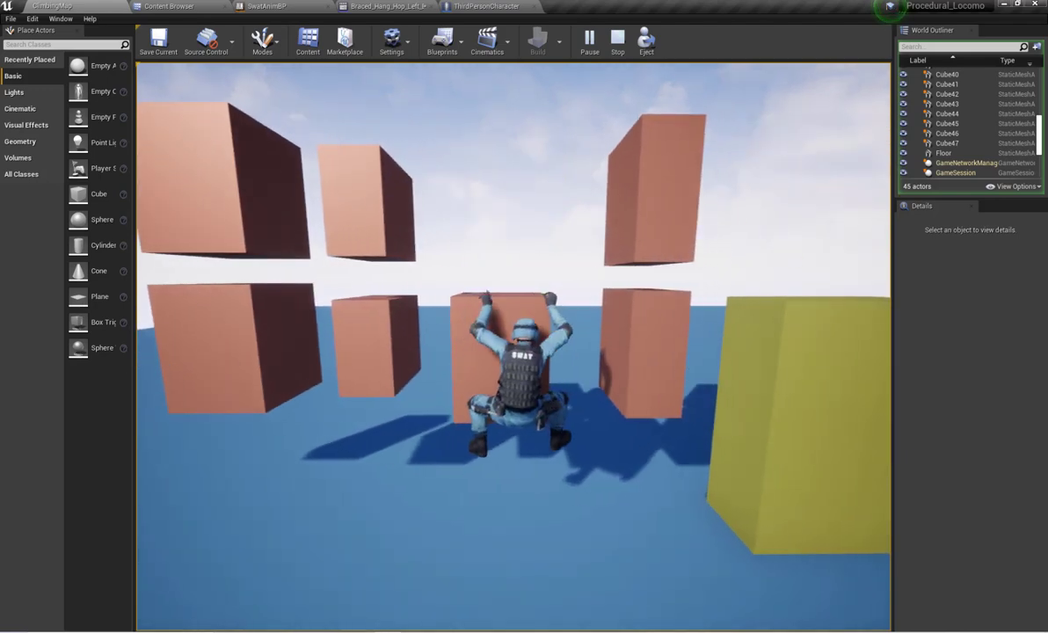
Step: Retest the left hop by shimmying to each red block's edge and jumping until the outermost block is reached
key(a)
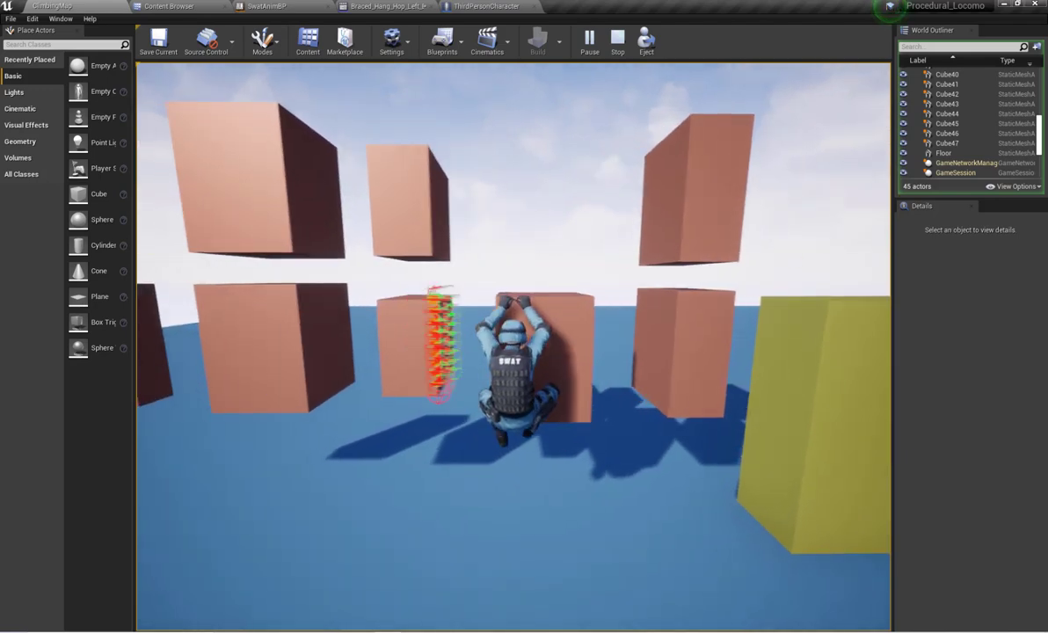
key(space)
key(a)
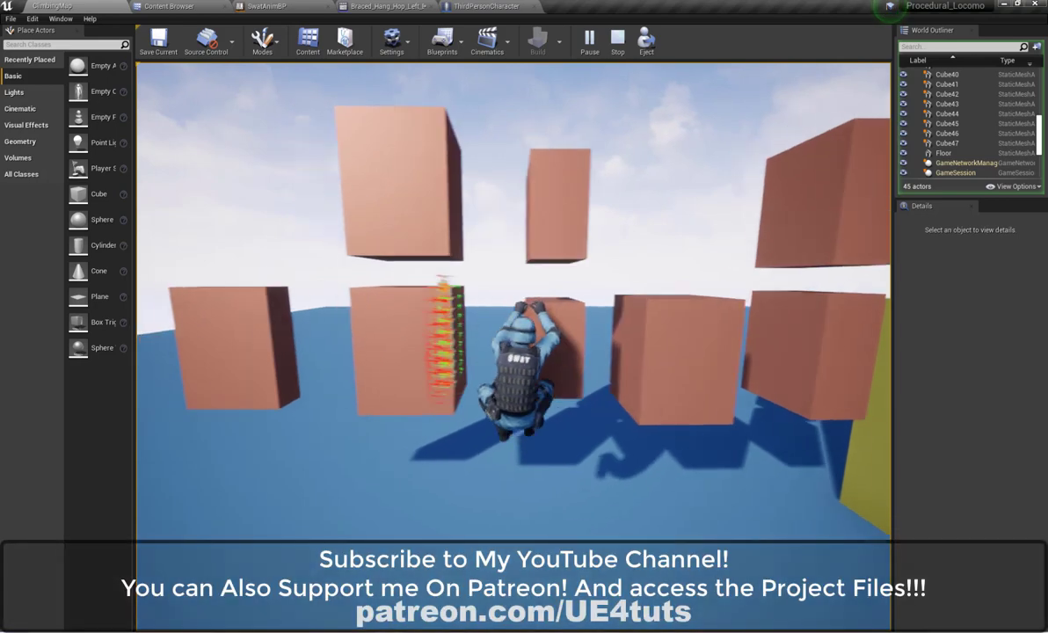
key(space)
key(a)
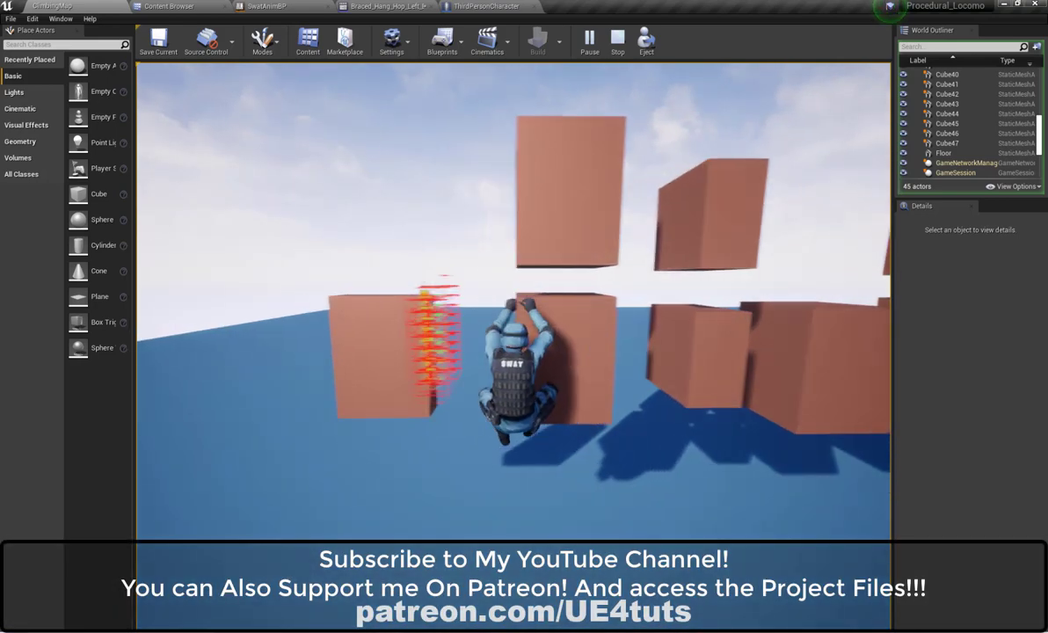
key(space)
Step: Drop the character from the red blocks and walk back to grab the yellow block's ledge
key(s)
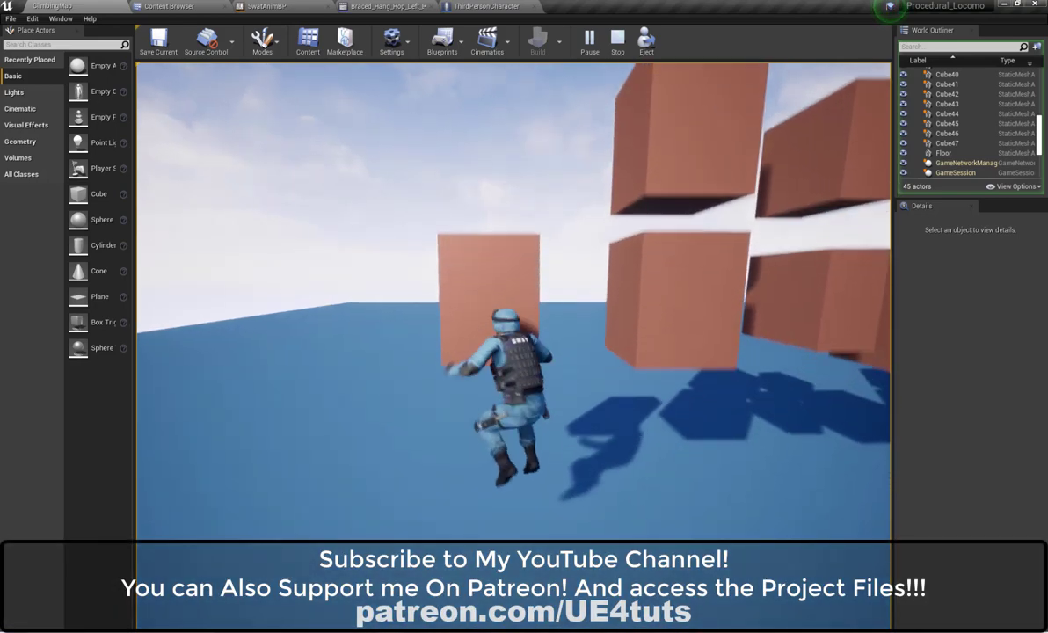
key(d)
key(d)
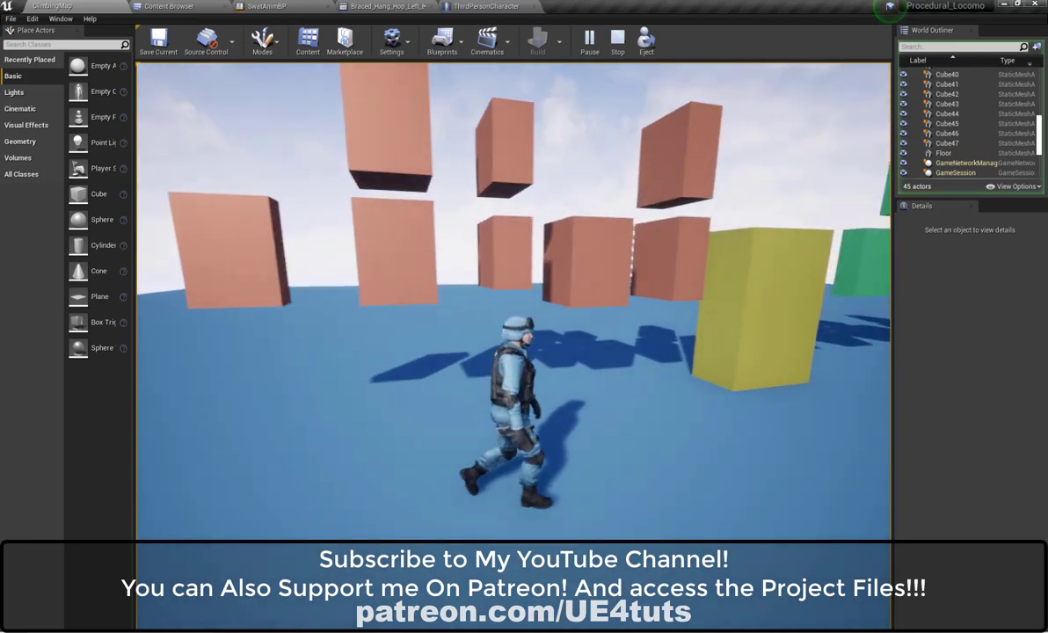
key(d)
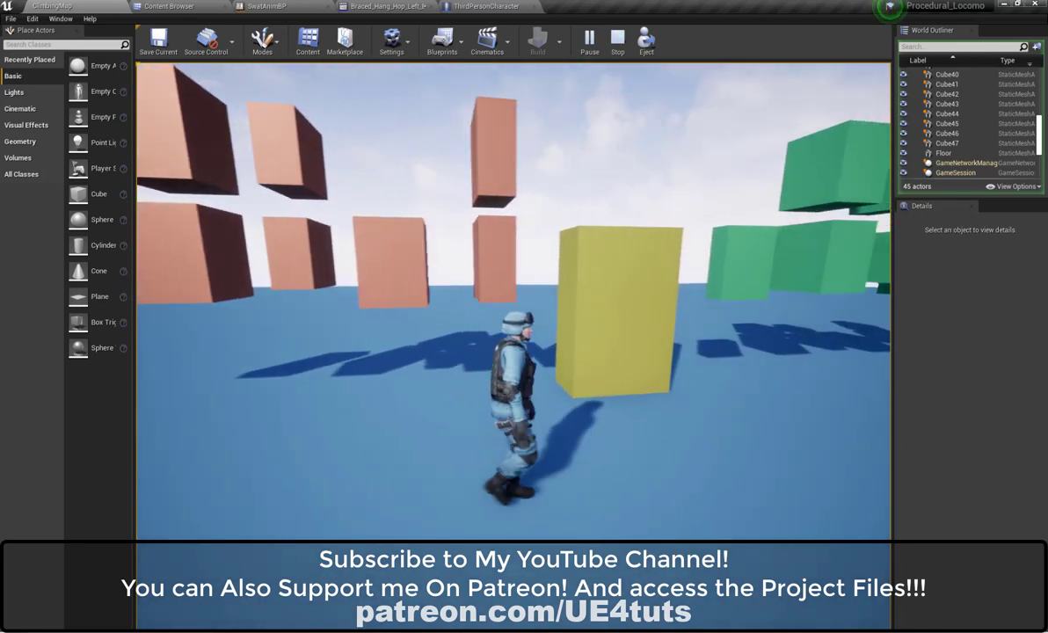
key(w)
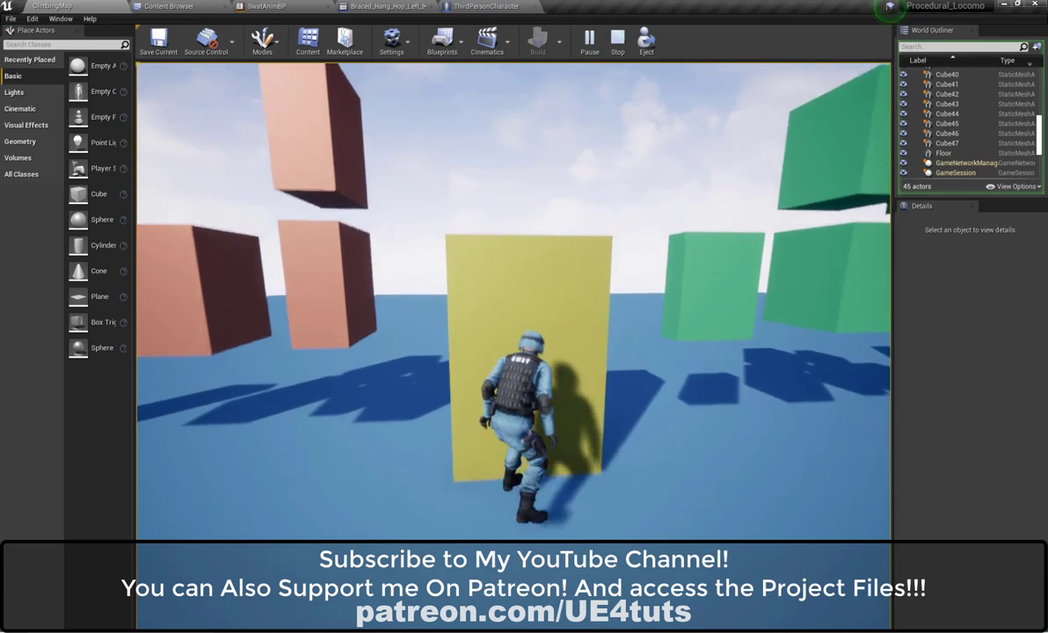
Step: Test the right hop from the yellow block's edge across to the green blocks
key(d)
key(space)
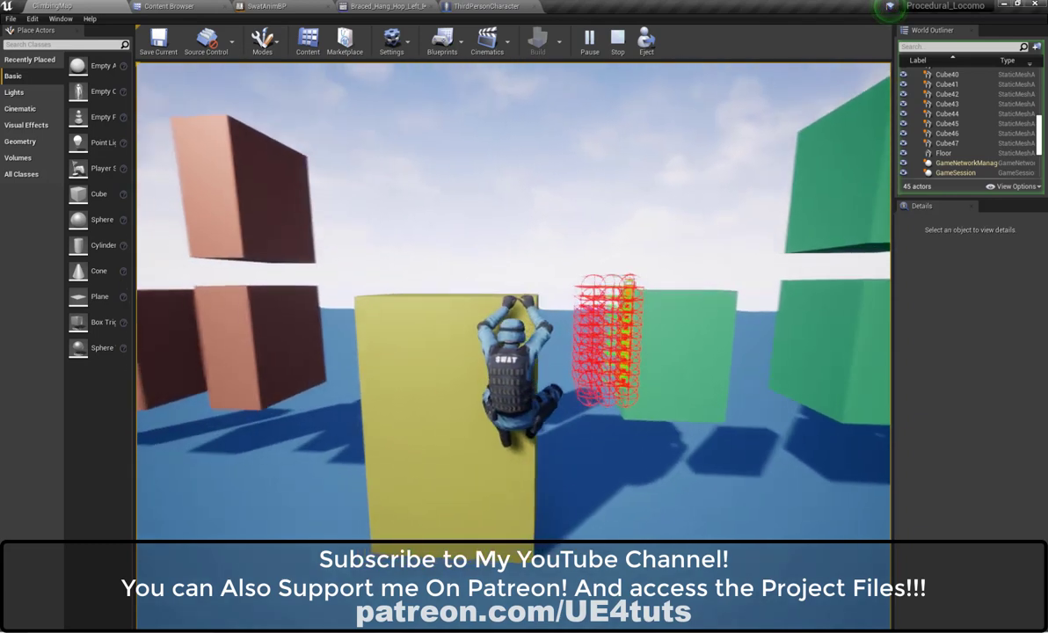
key(d)
key(space)
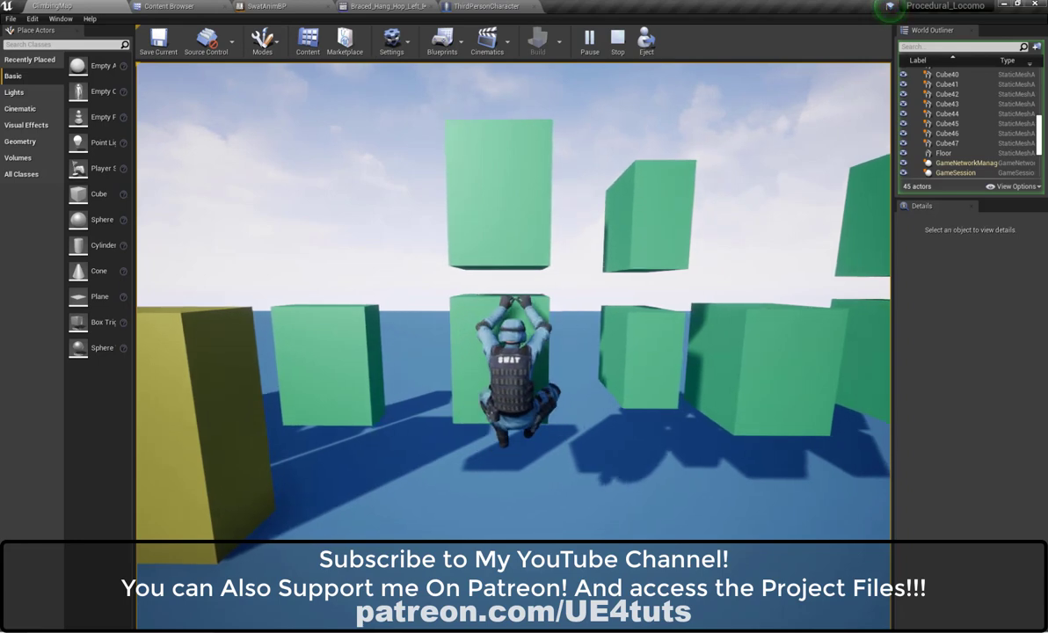
Step: Drop from the green blocks, return to the yellow block's ledge and test the right hop onto the first green block again
key(s)
key(space)
key(a)
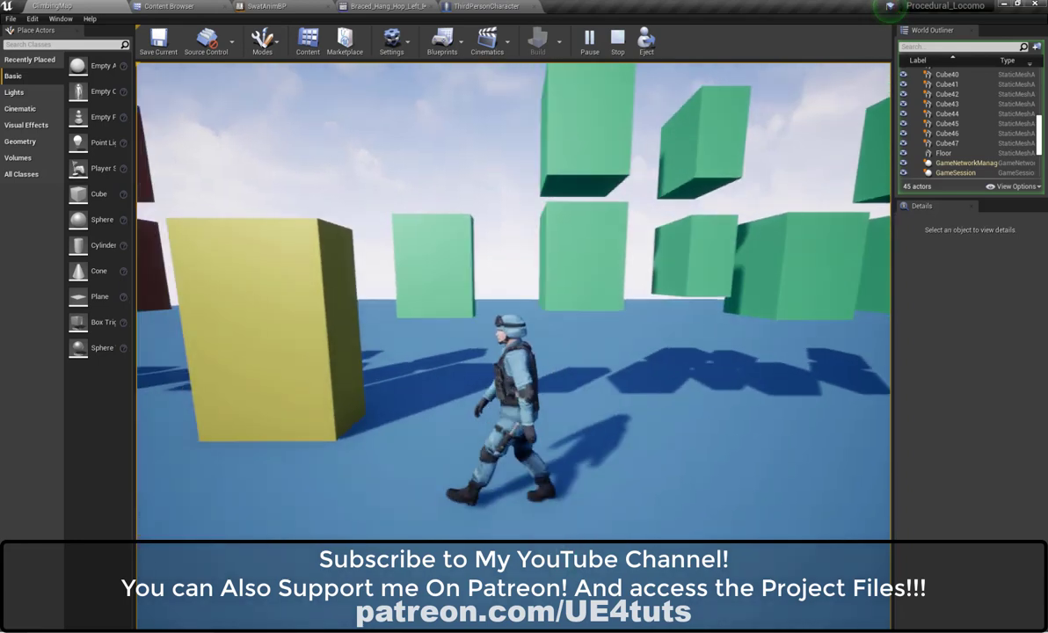
key(s)
key(w)
key(a)
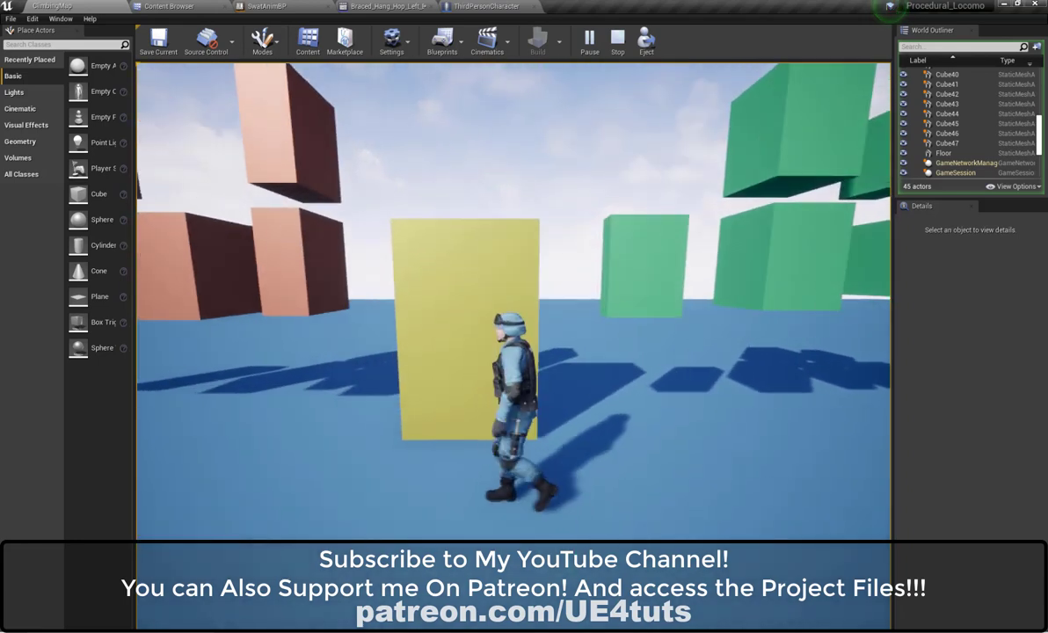
key(w)
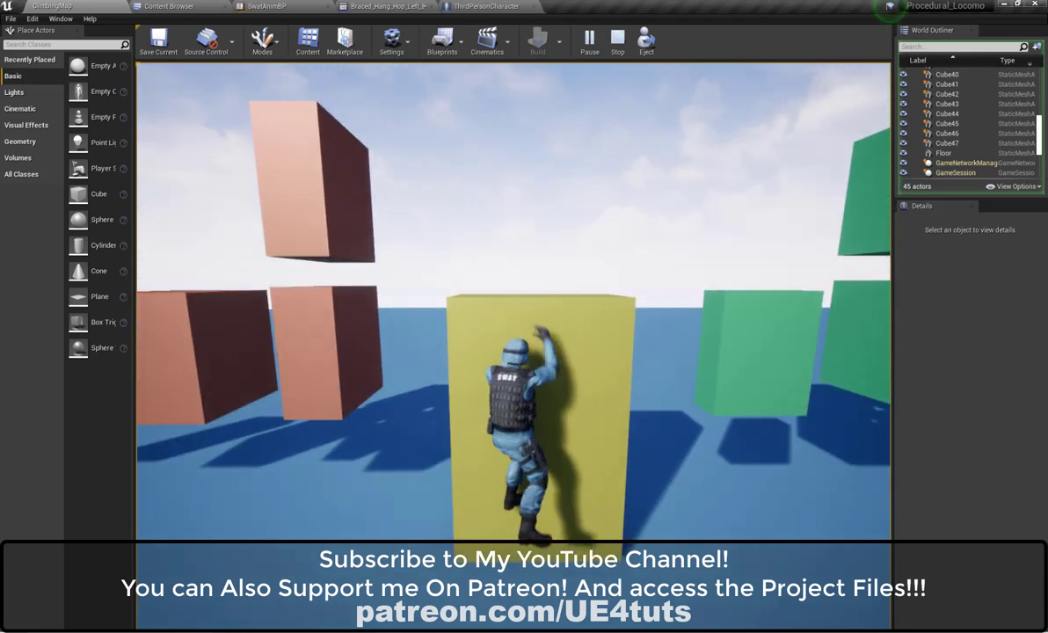
key(d)
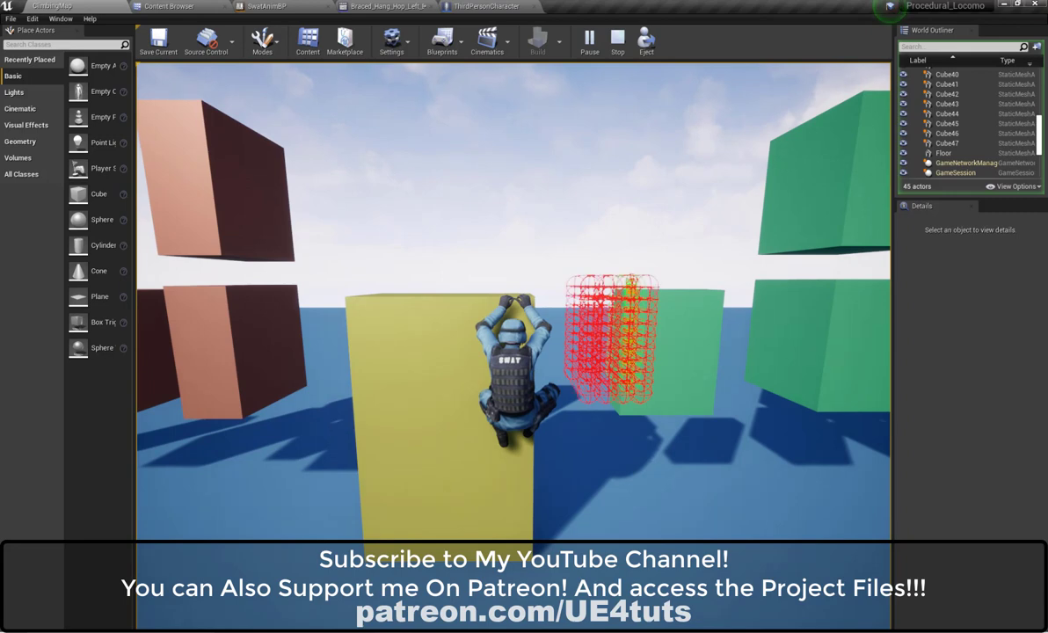
key(space)
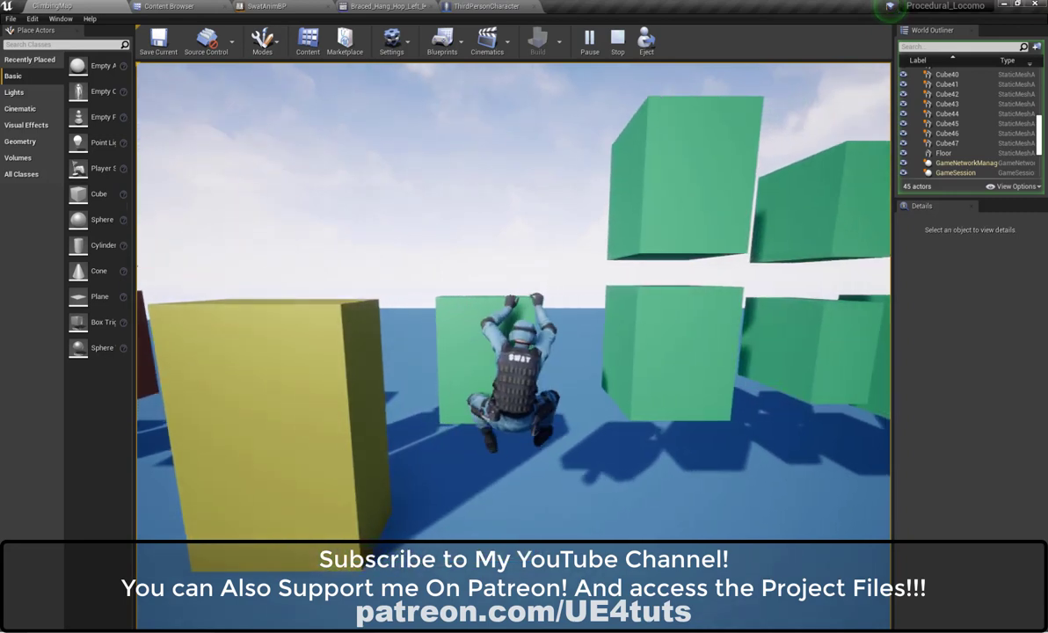